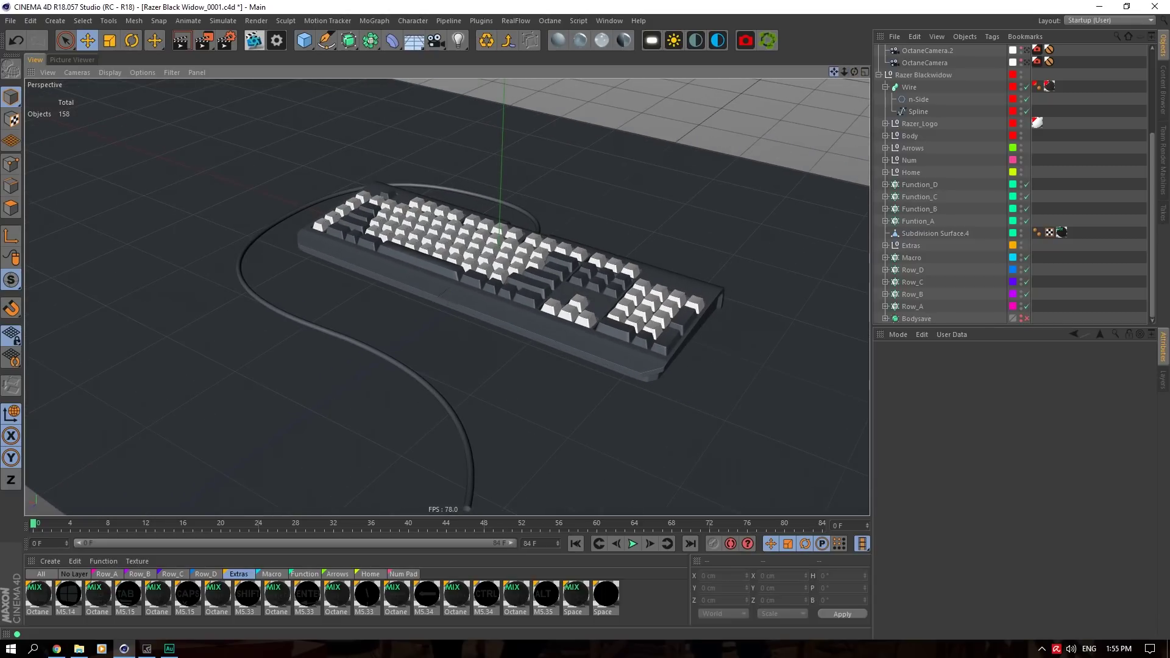
Examine the keyboard's keycaps and front body edge up close.
left_click(463, 251)
scroll(447, 254, "up", 5)
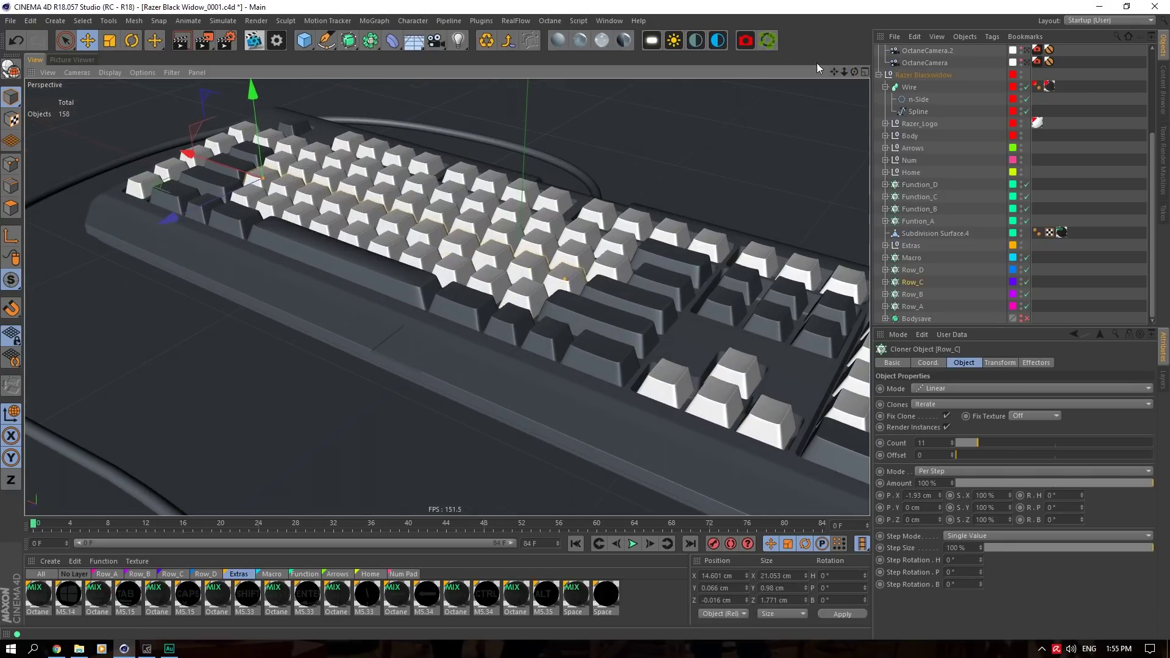
left_click_drag(854, 71, 854, 55)
left_click(562, 339)
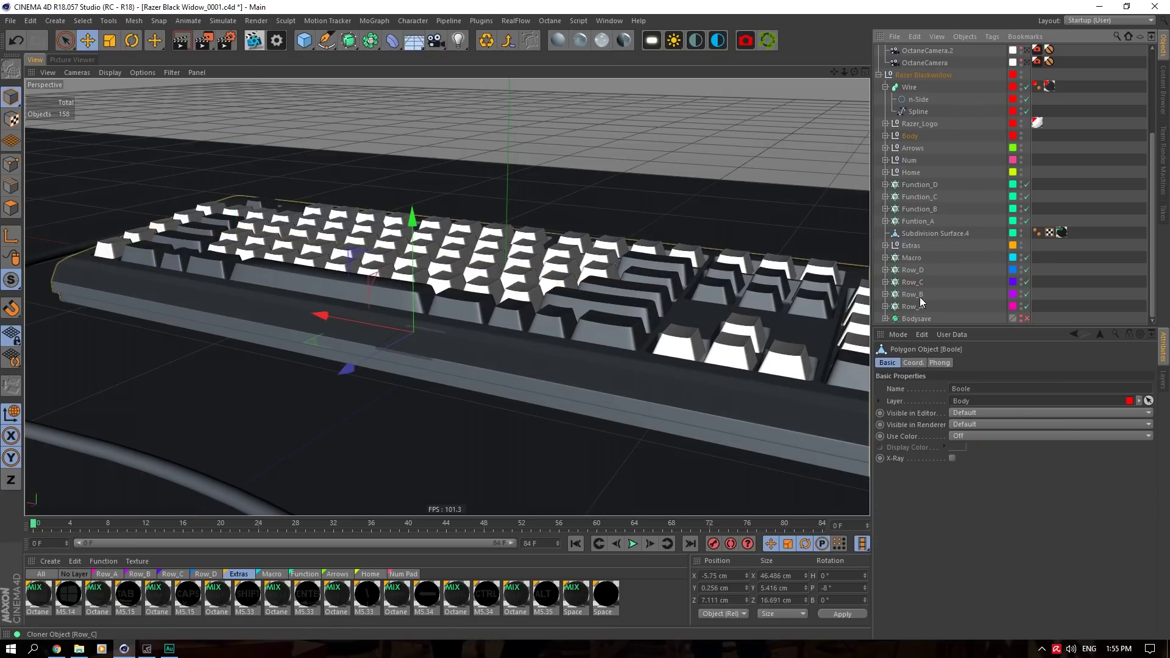
Isolate the Bodysave object with its hierarchy in the viewport and toggle its subdivision smoothing on and back off.
left_click(916, 318)
left_click(11, 280)
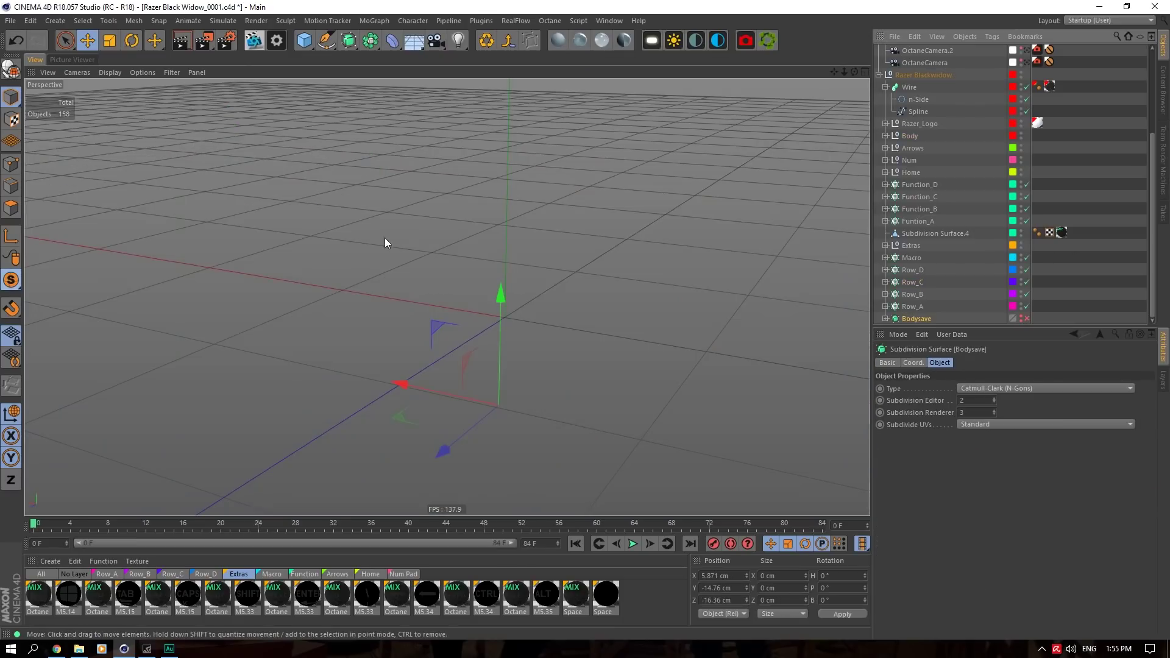
left_click(1027, 319)
left_click(1021, 321)
left_click(1021, 316)
left_click_drag(11, 281, 79, 342)
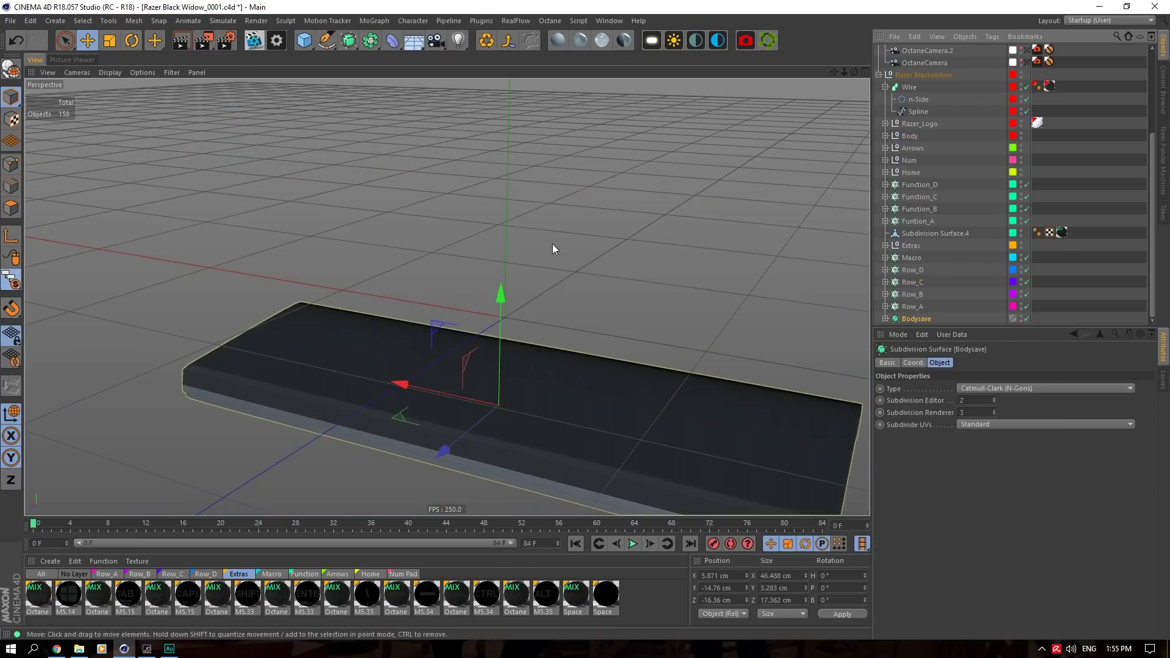
left_click_drag(835, 72, 743, 25)
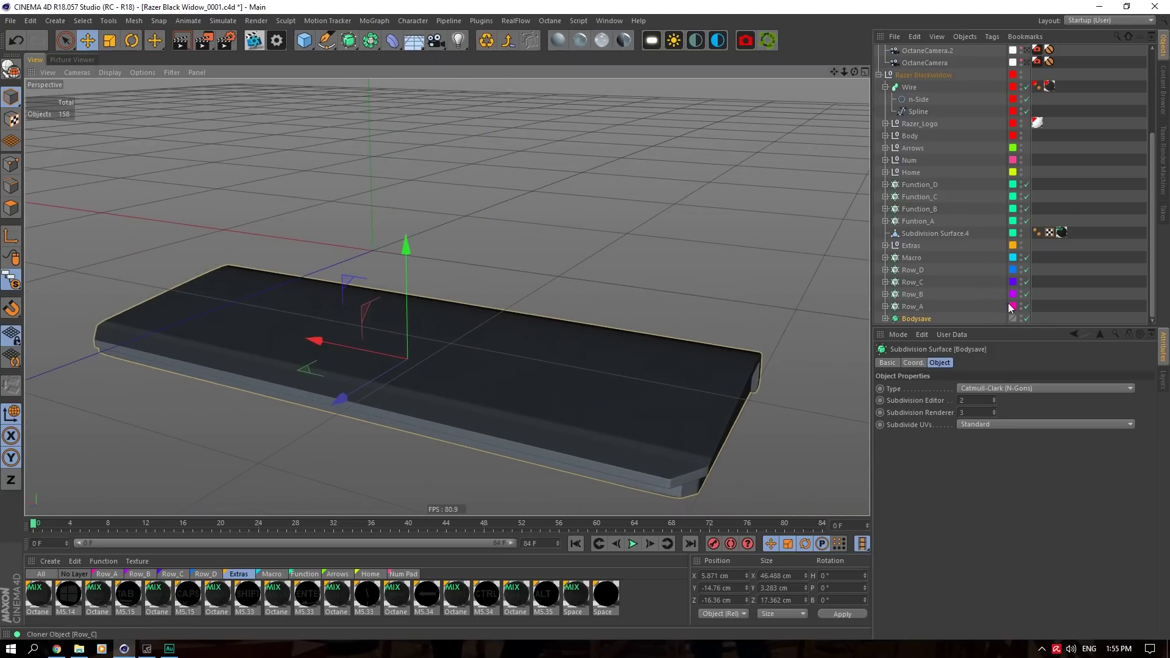
left_click(1026, 318)
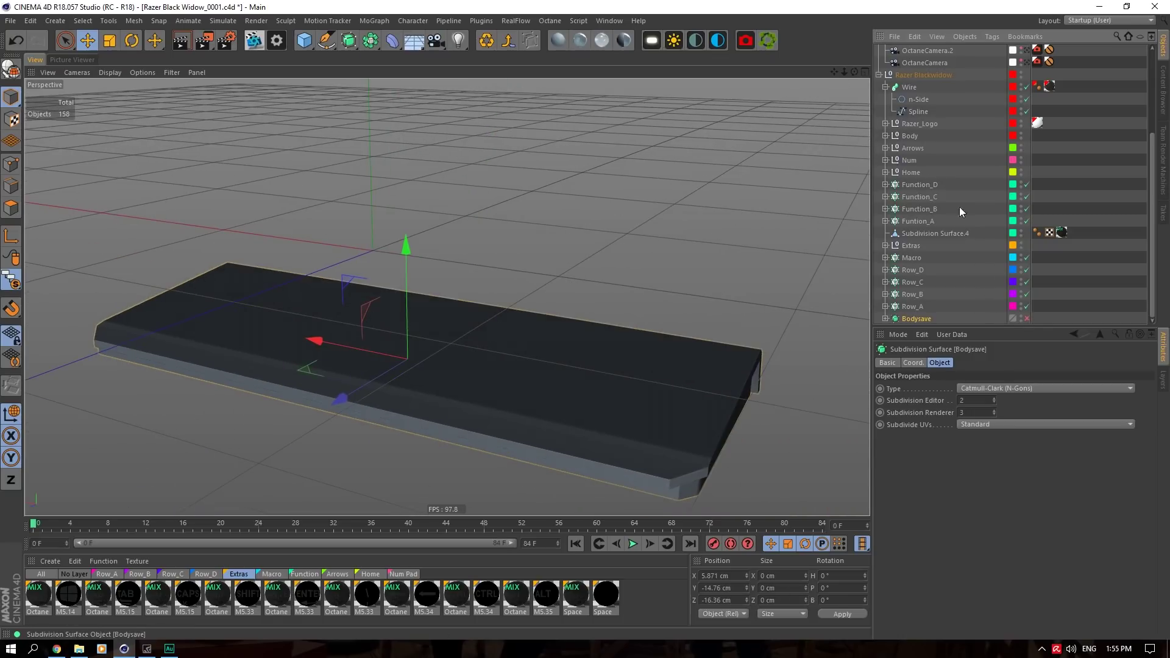
Switch the viewport to shading with lines and inspect the body's supporting edges along its corners, sides and underside.
left_click(110, 72)
left_click(145, 97)
mouse_move(844, 72)
left_mouse_down()
mouse_move(556, 159)
mouse_move(392, 347)
mouse_move(335, 261)
left_mouse_up()
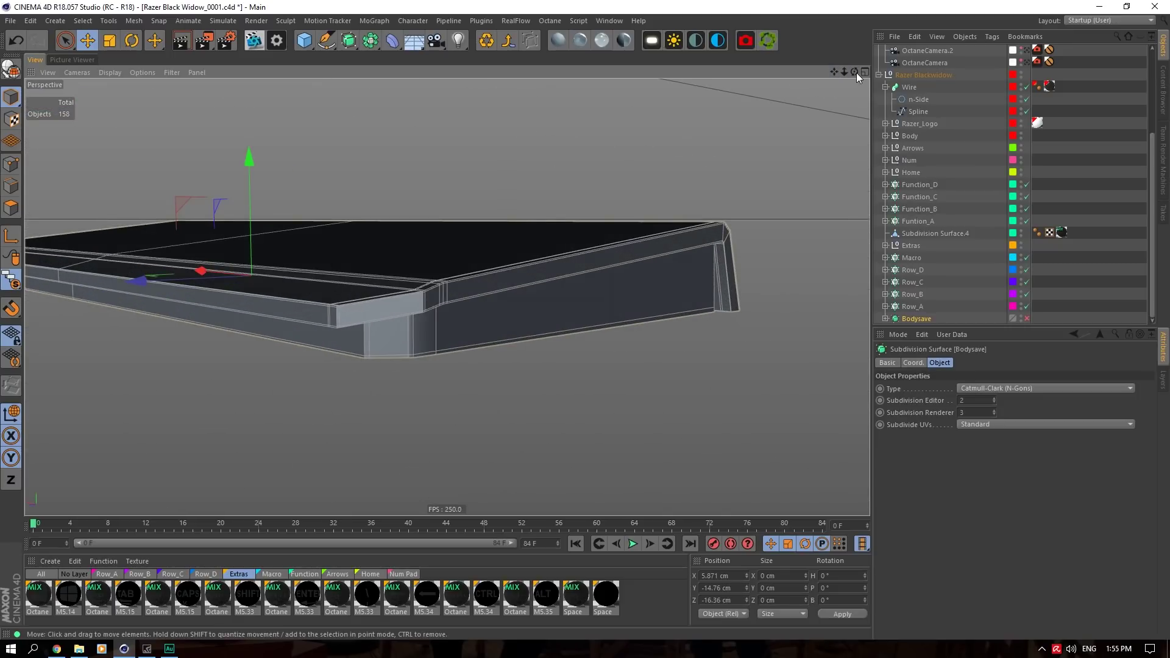
left_click_drag(855, 72, 820, 105)
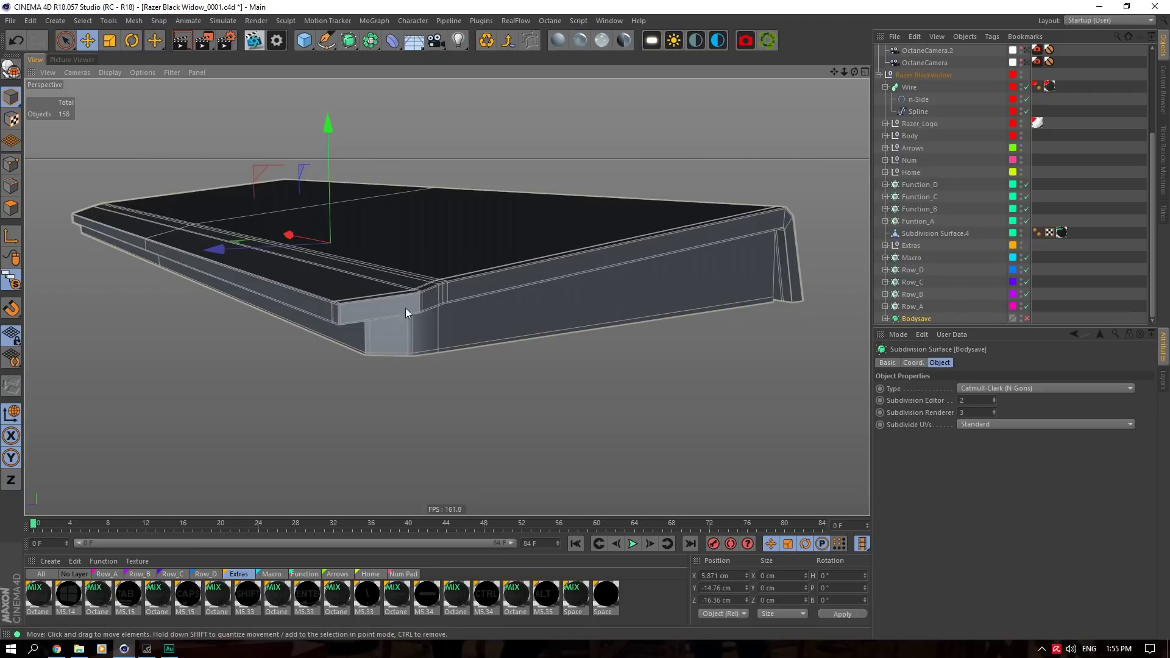
left_click_drag(855, 72, 795, 11)
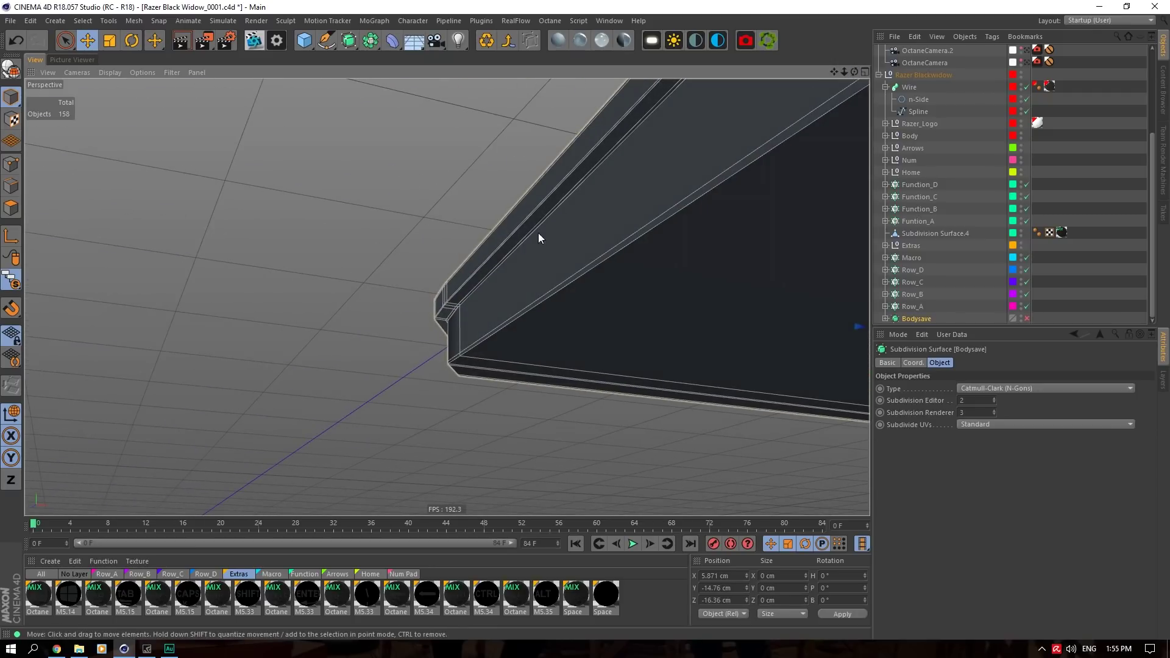
left_click_drag(854, 72, 694, 68)
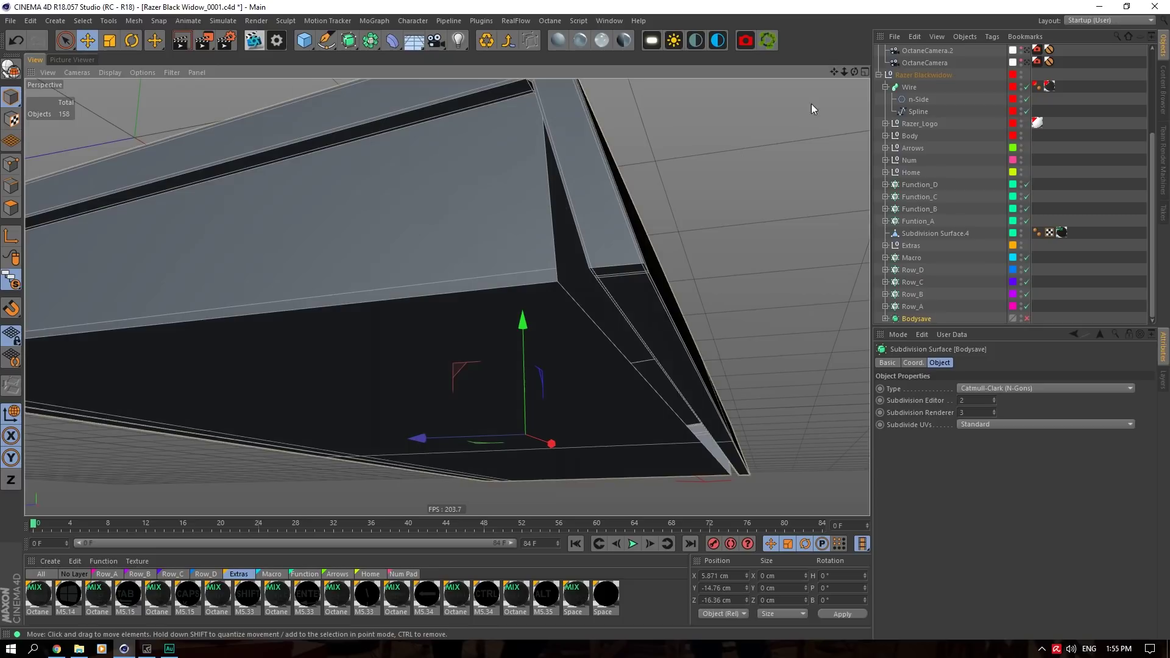
left_click_drag(854, 72, 776, 94)
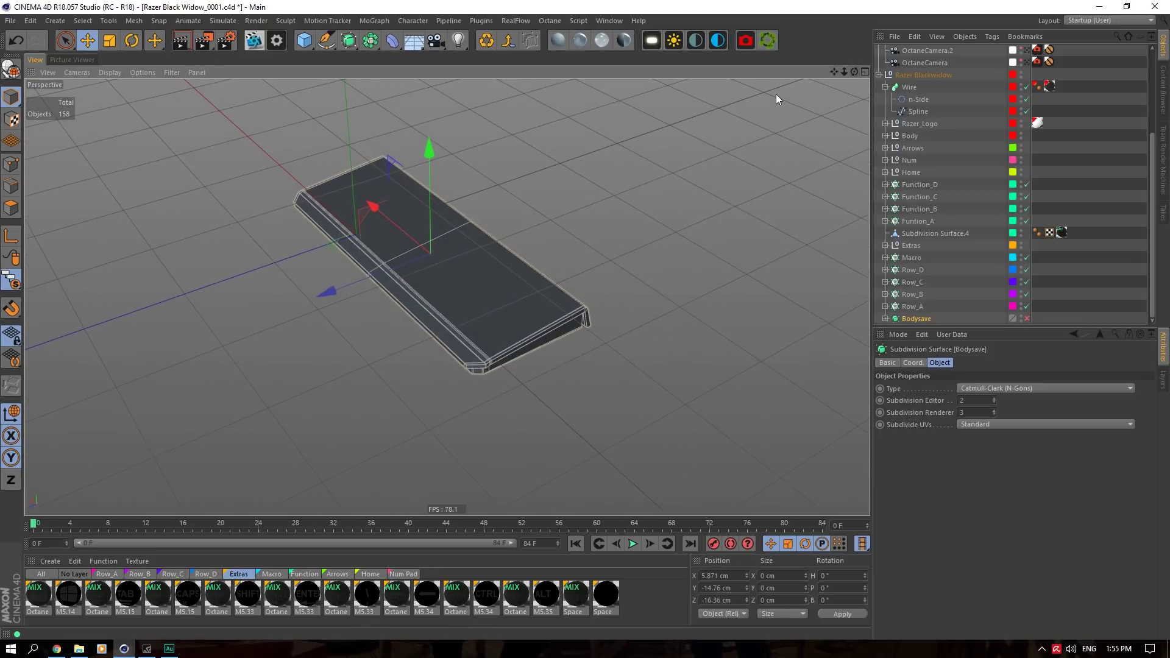
scroll(360, 287, "up", 6)
mouse_move(853, 72)
left_mouse_down()
mouse_move(841, 85)
mouse_move(908, 55)
mouse_move(848, 70)
left_mouse_up()
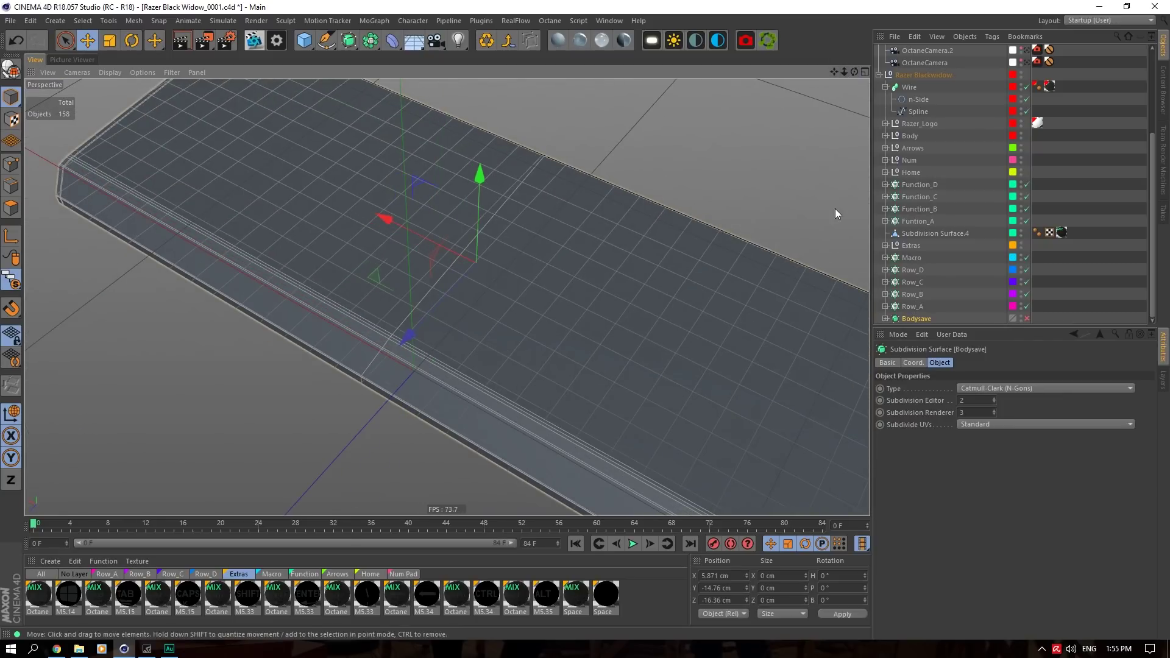
Turn solo off to check the keycap rows' wireframe, and isolate the Bodysave object again.
left_click_drag(11, 280, 79, 296)
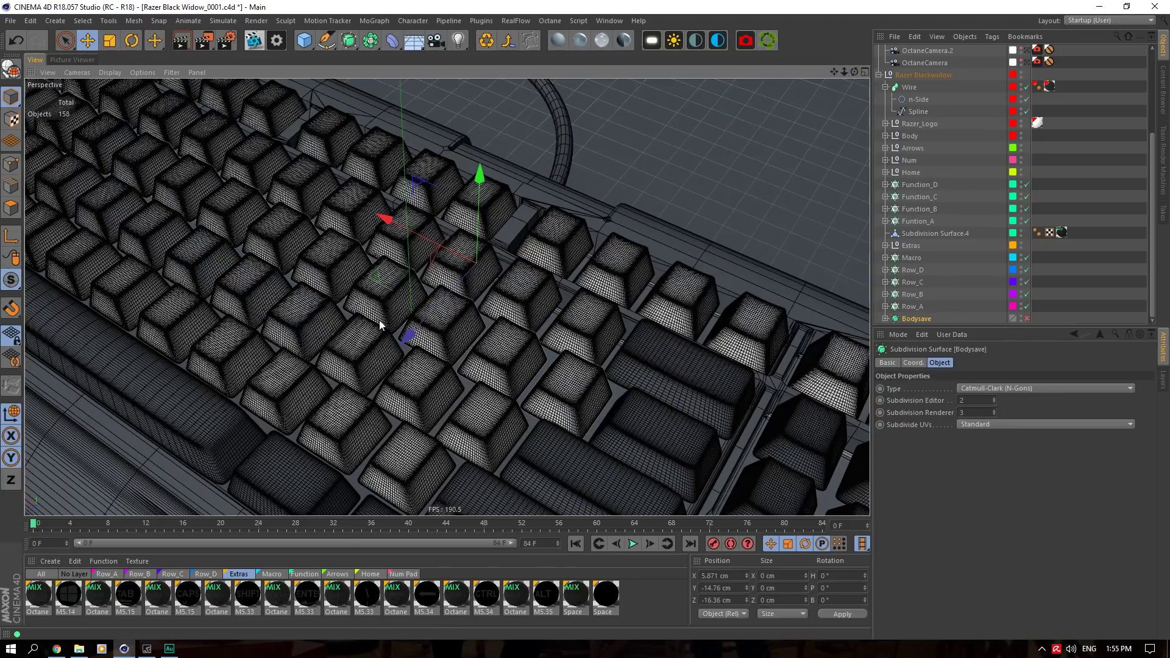
left_click(501, 356)
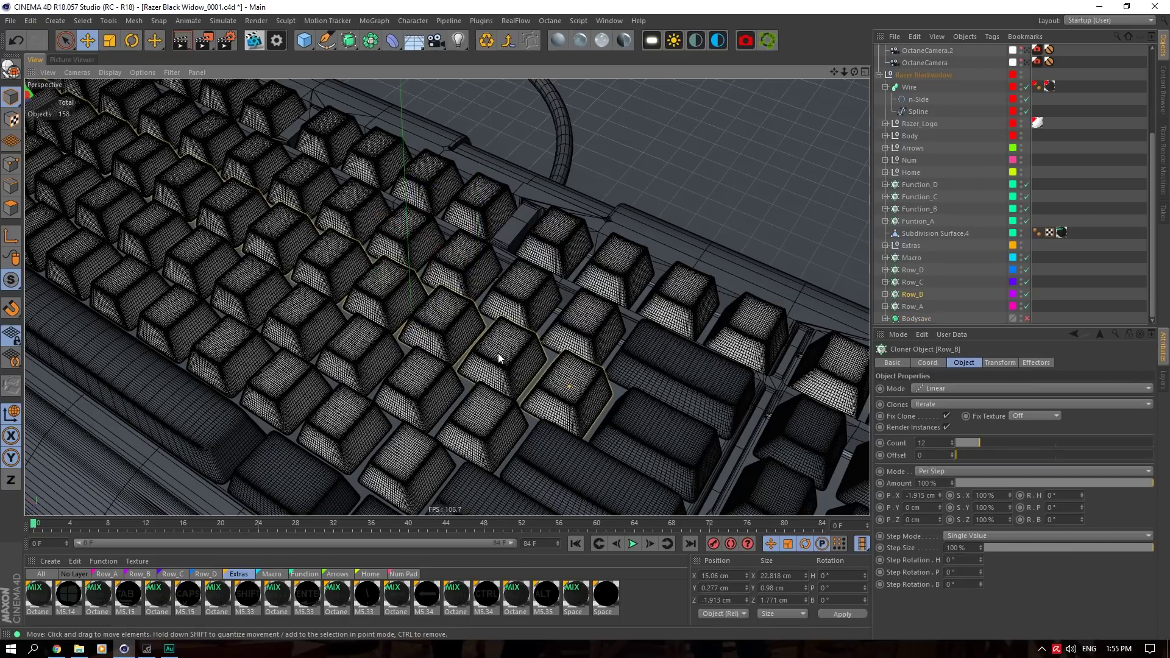
left_click(916, 318)
left_click_drag(11, 279, 56, 339)
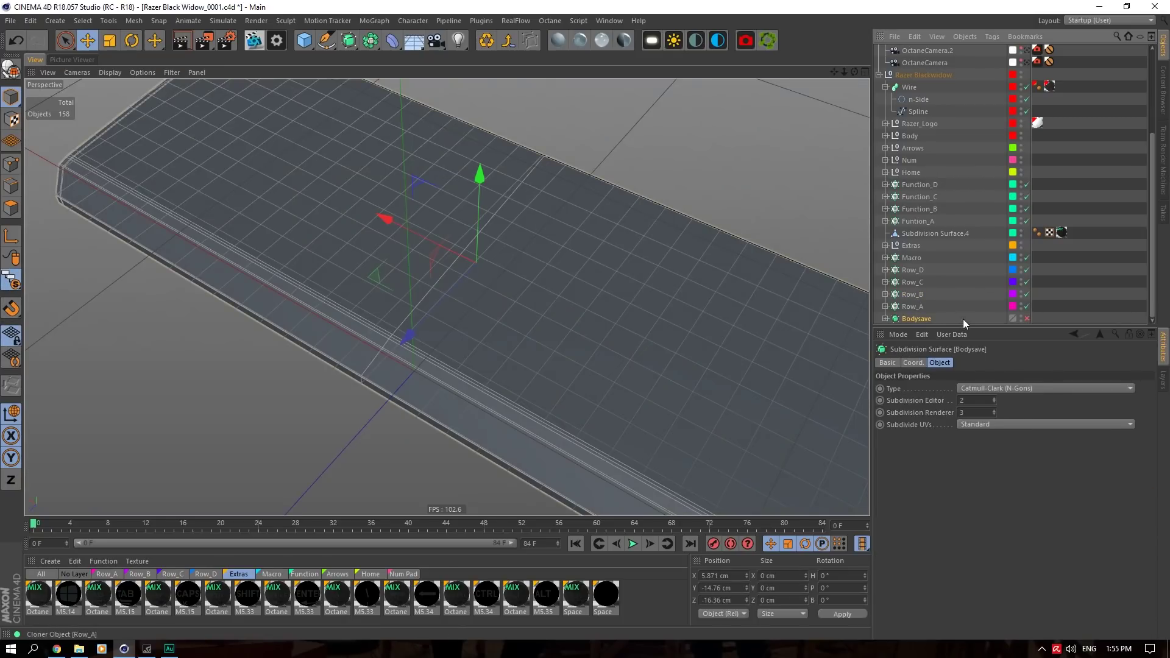
Enable Bodysave's subdivision, view its wireframe with the whole keyboard unsoloed, and disable the subdivision again.
left_click(1026, 318)
left_click_drag(836, 71, 447, 297)
left_click_drag(12, 280, 70, 292)
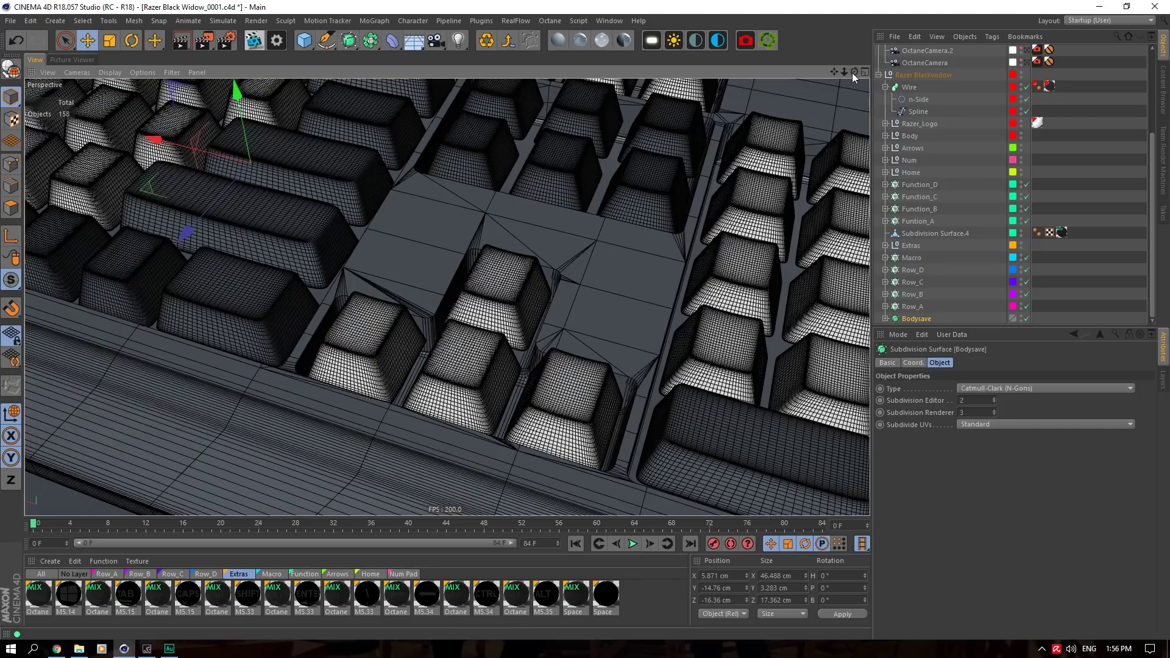
left_click_drag(844, 72, 447, 297)
left_click(1023, 318)
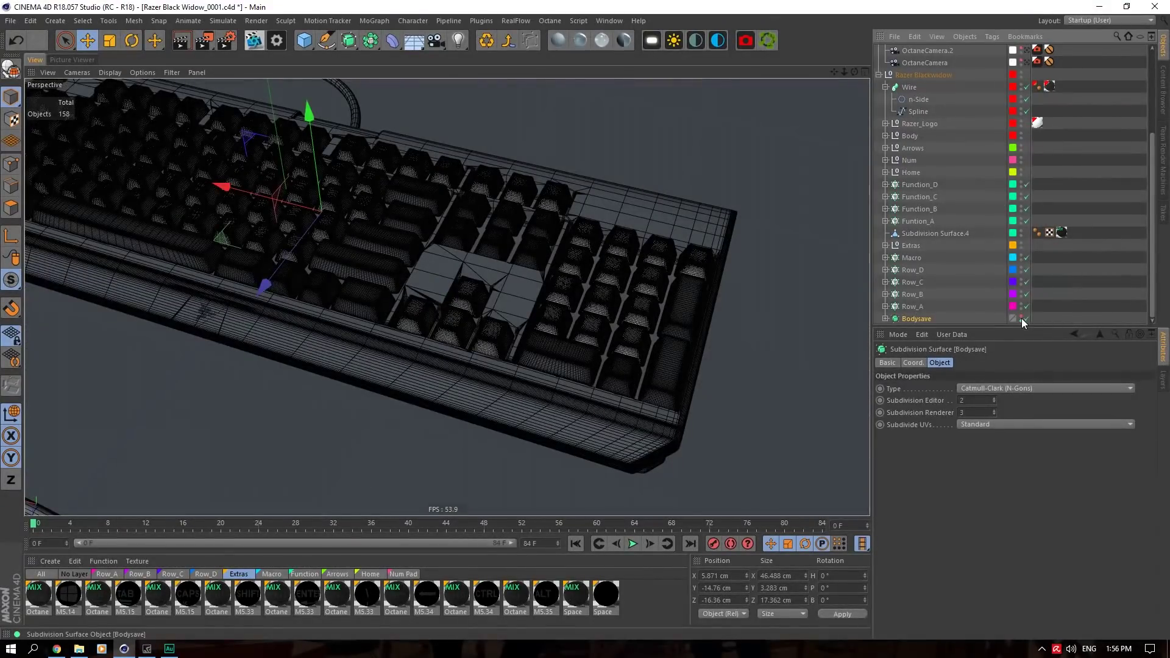
Examine the wireframe density of the keycap rows up close and across the whole keyboard.
left_click_drag(854, 72, 1024, 188)
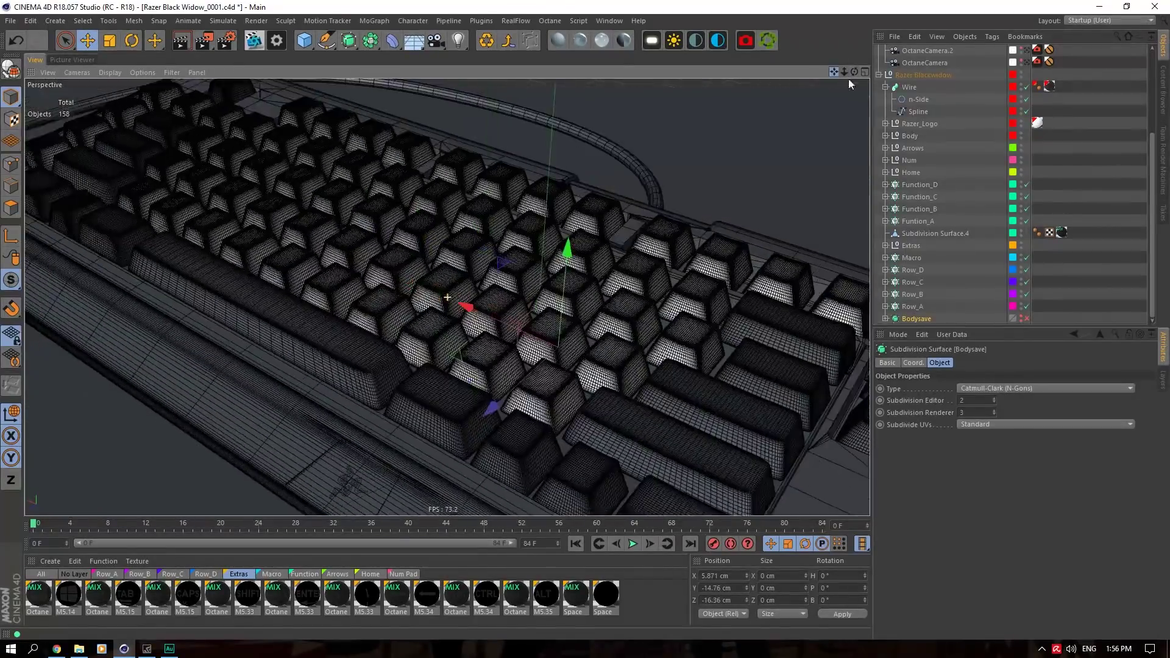
scroll(444, 295, "up", 2)
left_click(501, 280)
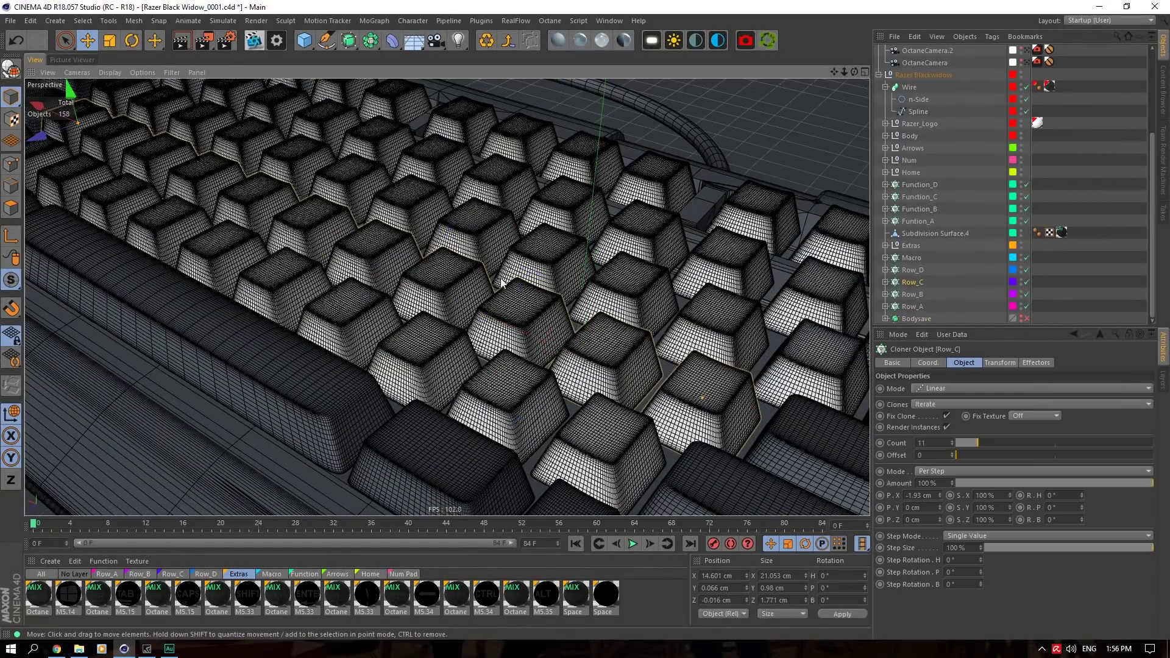
scroll(493, 329, "up", 5)
left_click_drag(844, 72, 658, 72)
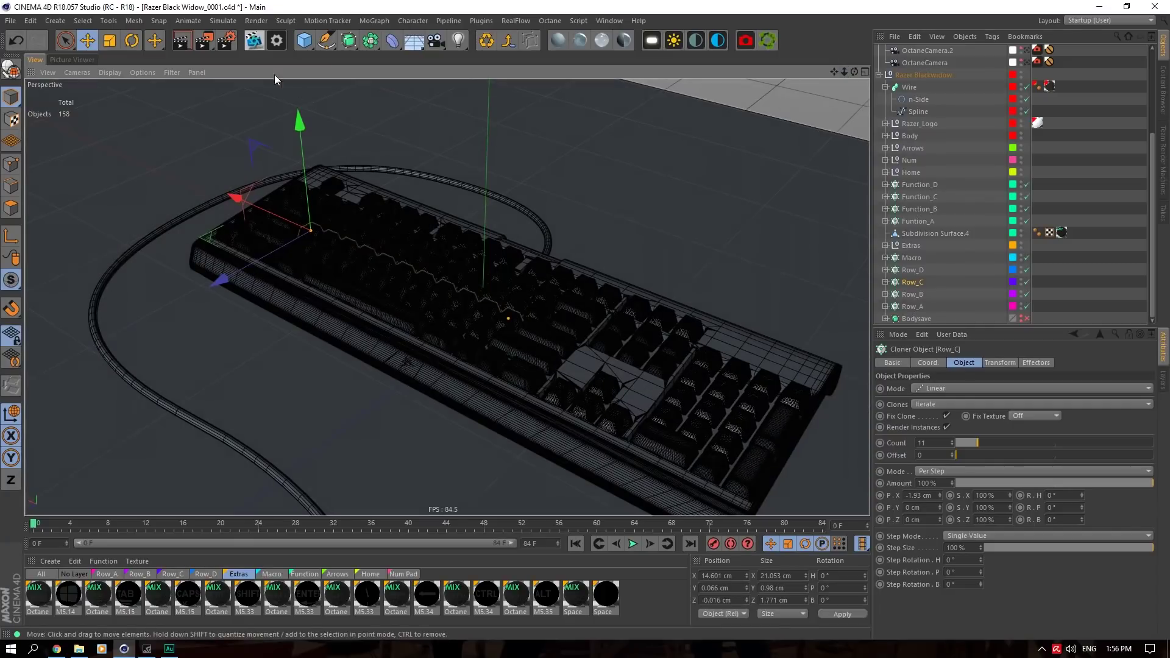
Add a Polygon primitive and isolate it in the viewport.
left_click_drag(304, 41, 478, 97)
left_click_drag(11, 280, 72, 321)
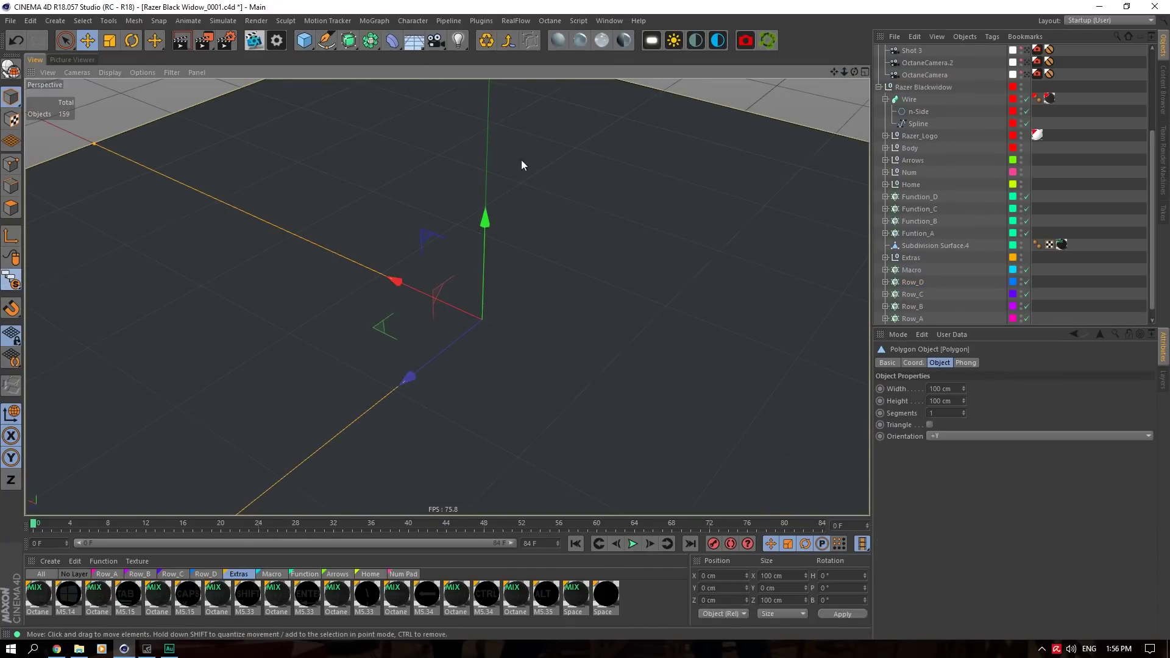
left_click_drag(843, 72, 753, 71)
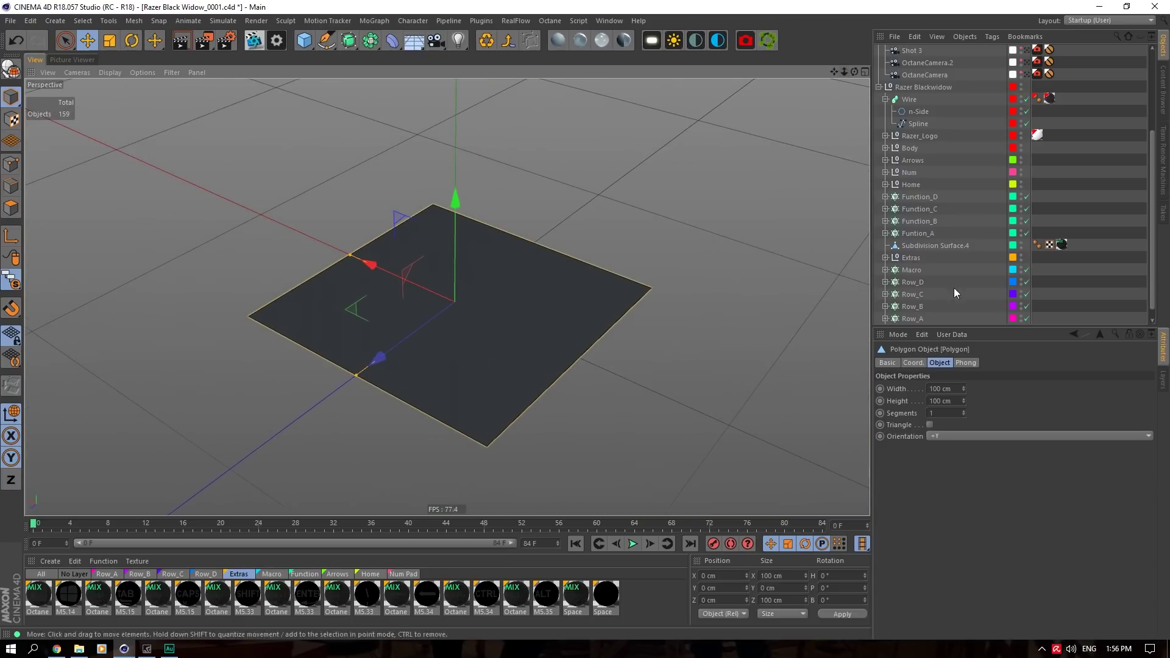
Set the polygon's segments to 2 and make the object editable.
double_click(939, 414)
type("2")
key("Return")
left_click(664, 262)
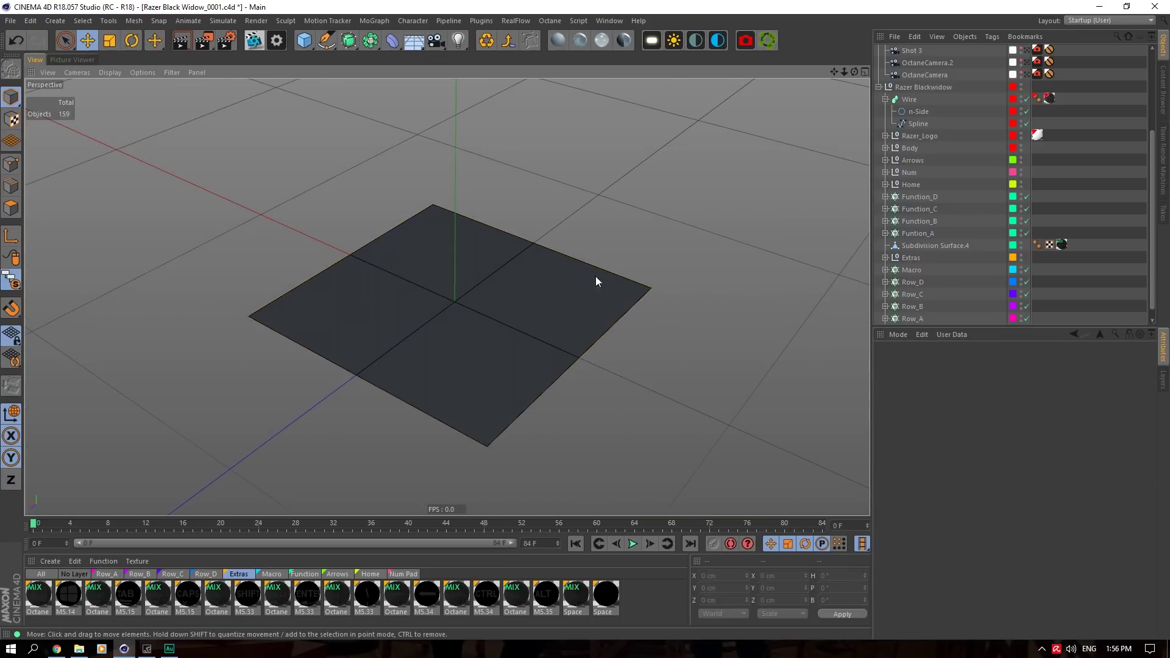
left_click(591, 278)
left_click(11, 68)
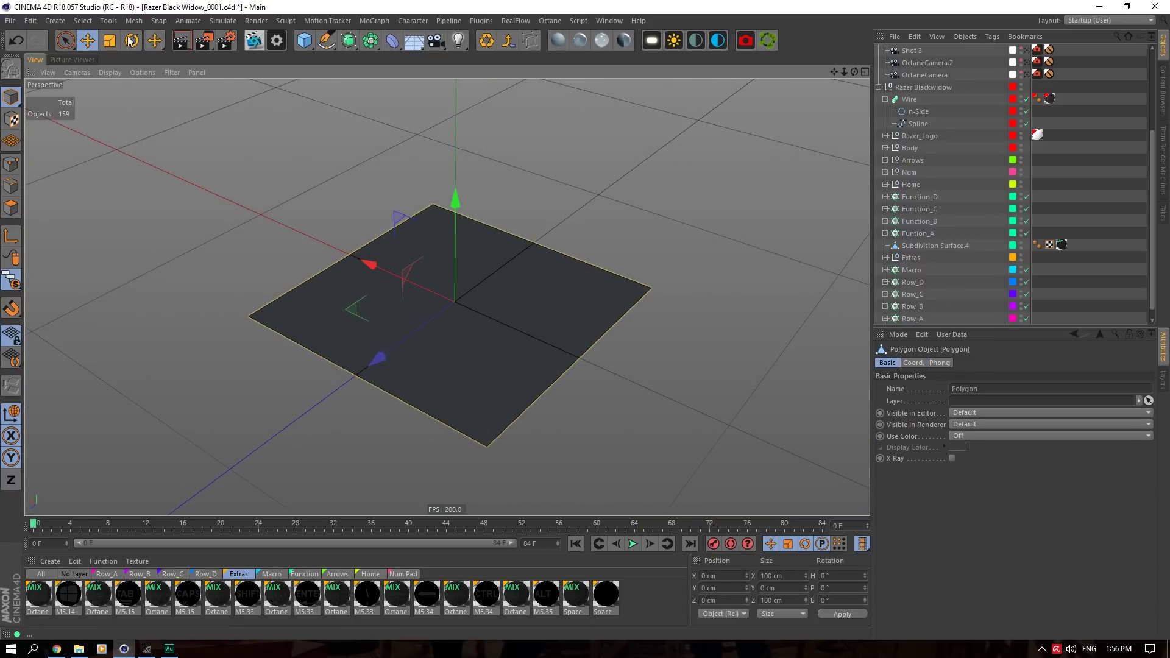
Select all outer border edges of the polygon in edge mode.
left_click(11, 186)
left_click(522, 408)
left_click(603, 333, "shift")
left_click(538, 251, "shift")
left_click(456, 215, "shift")
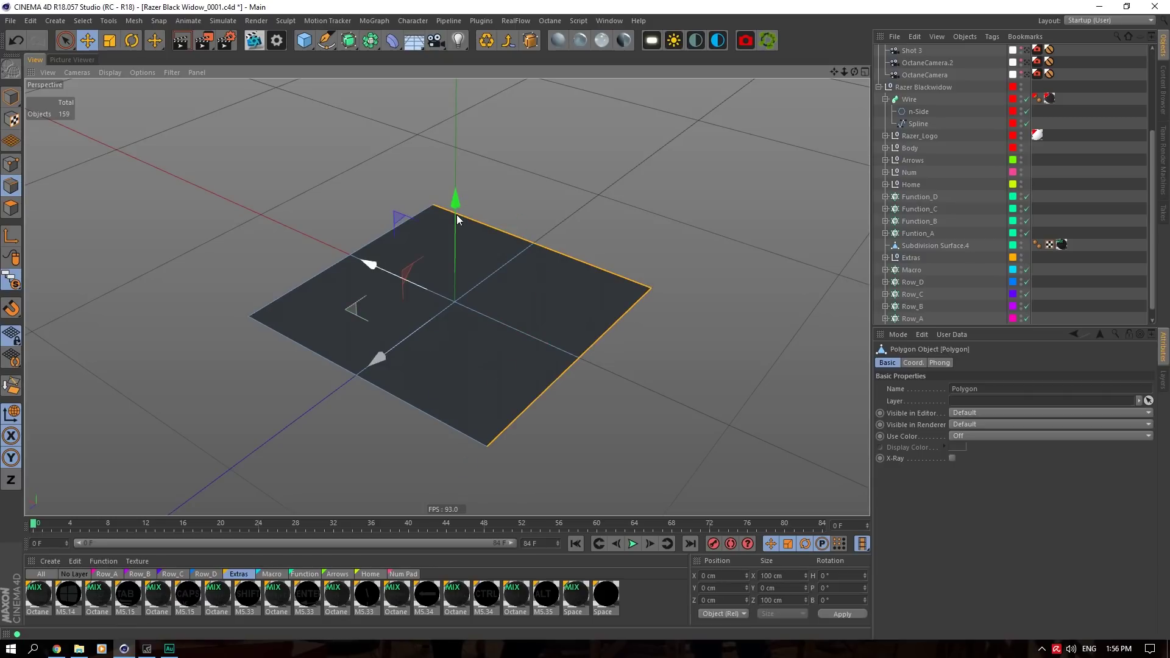
left_click(373, 243, "shift")
left_click(322, 275, "shift")
left_click(346, 376, "shift")
left_click(379, 388, "shift")
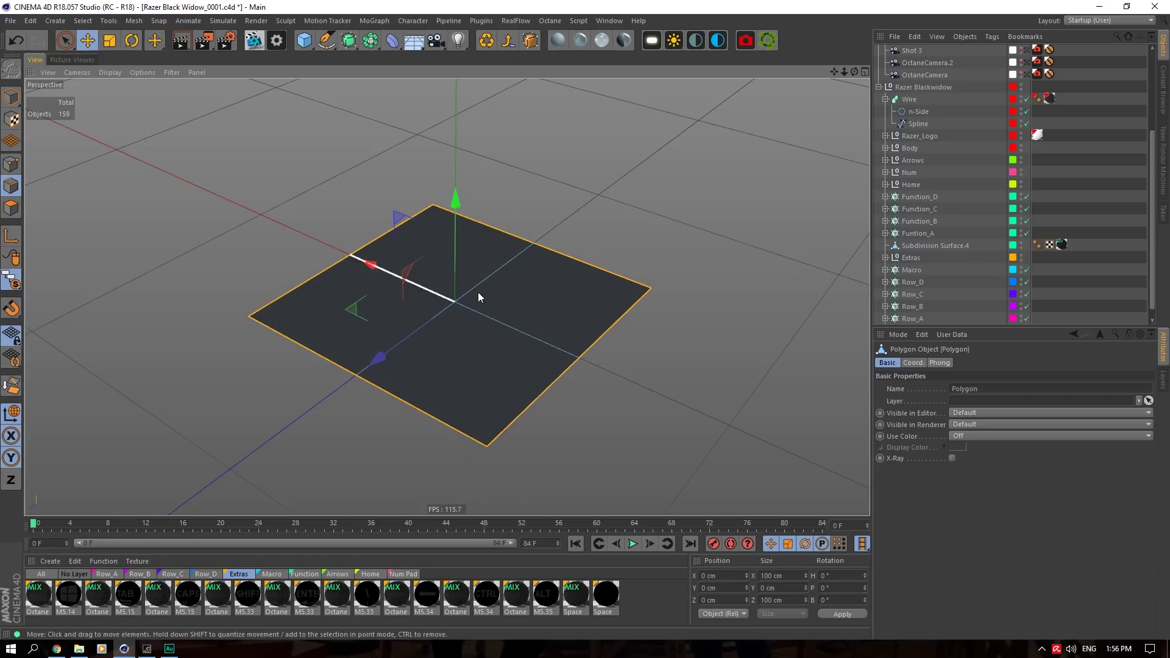
Extrude the border edges downward about 99 cm at an edge angle of -89° to form the side walls.
right_click(477, 291)
left_click(489, 550)
left_click_drag(372, 356, 434, 323)
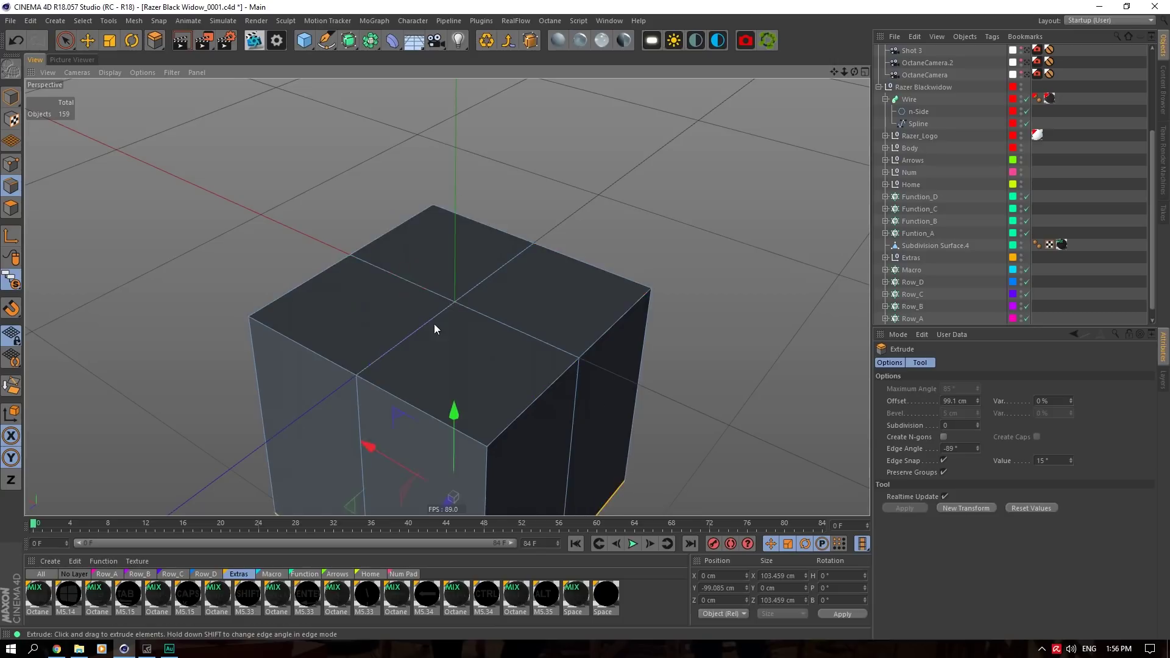
Scale the extruded bottom edges outward to about 161 cm in X and Z for a tapered keycap shape.
scroll(207, 342, "down", 3)
left_click(108, 40)
left_click_drag(463, 286, 795, 298)
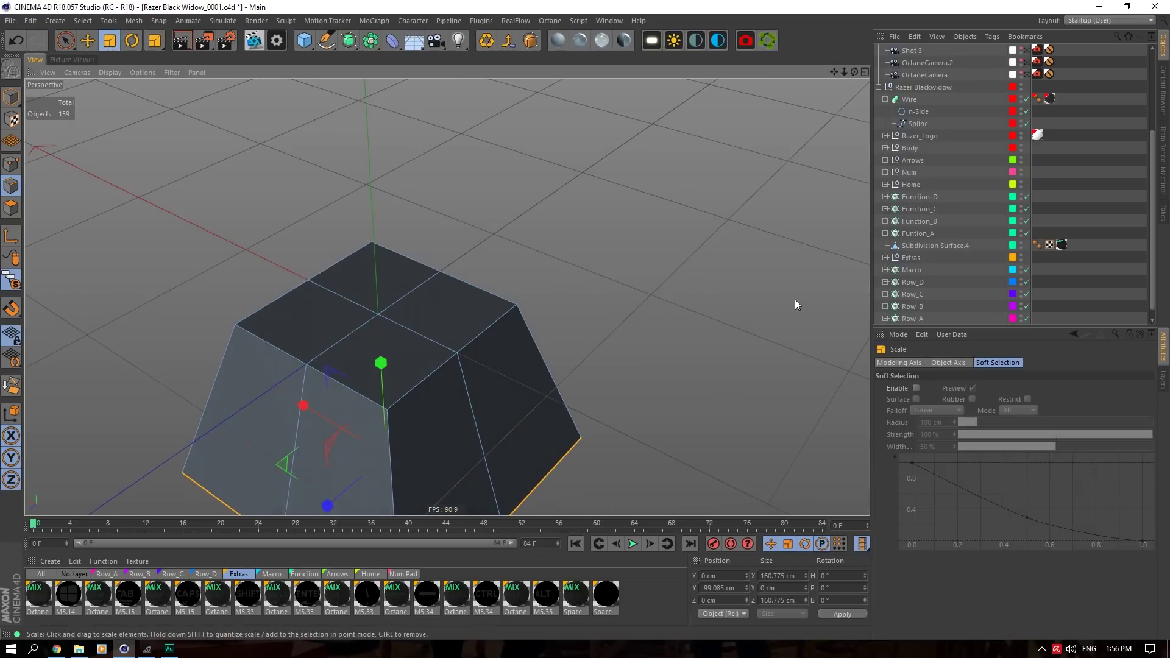
middle_click_drag(437, 308, 639, 165, "alt")
scroll(959, 234, "up", 4)
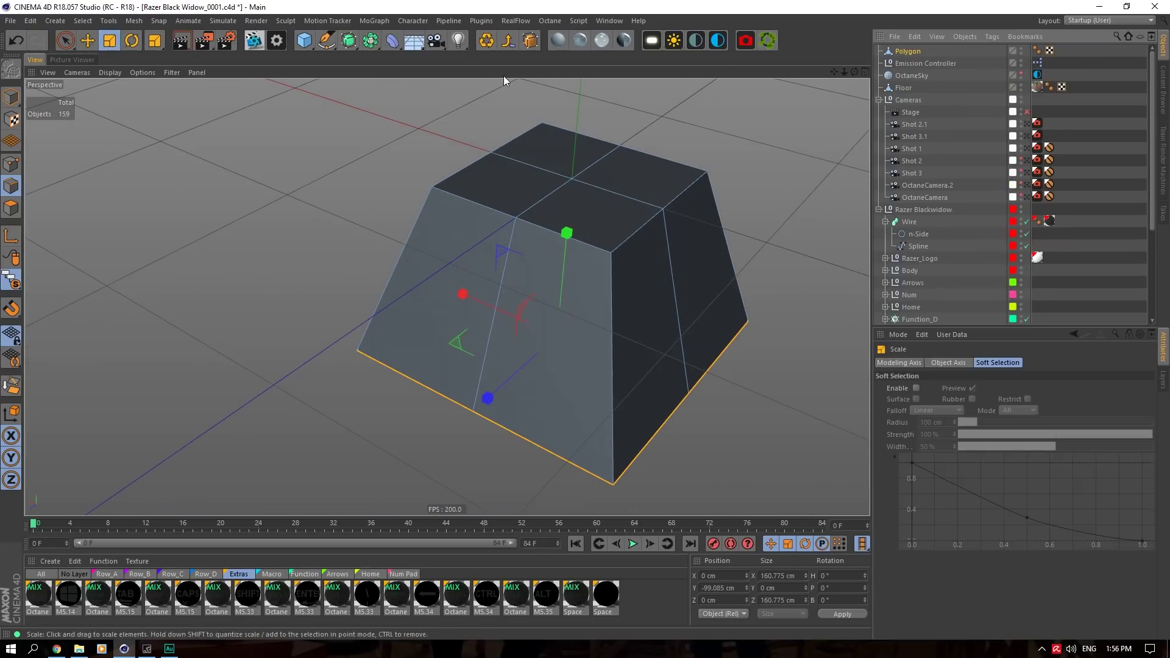
Place the polygon under a Subdivision Surface, and switch the smoothing off with the polygon selected.
left_click_drag(855, 72, 853, 148)
left_click_drag(371, 41, 364, 7)
left_click_drag(350, 42, 438, 60)
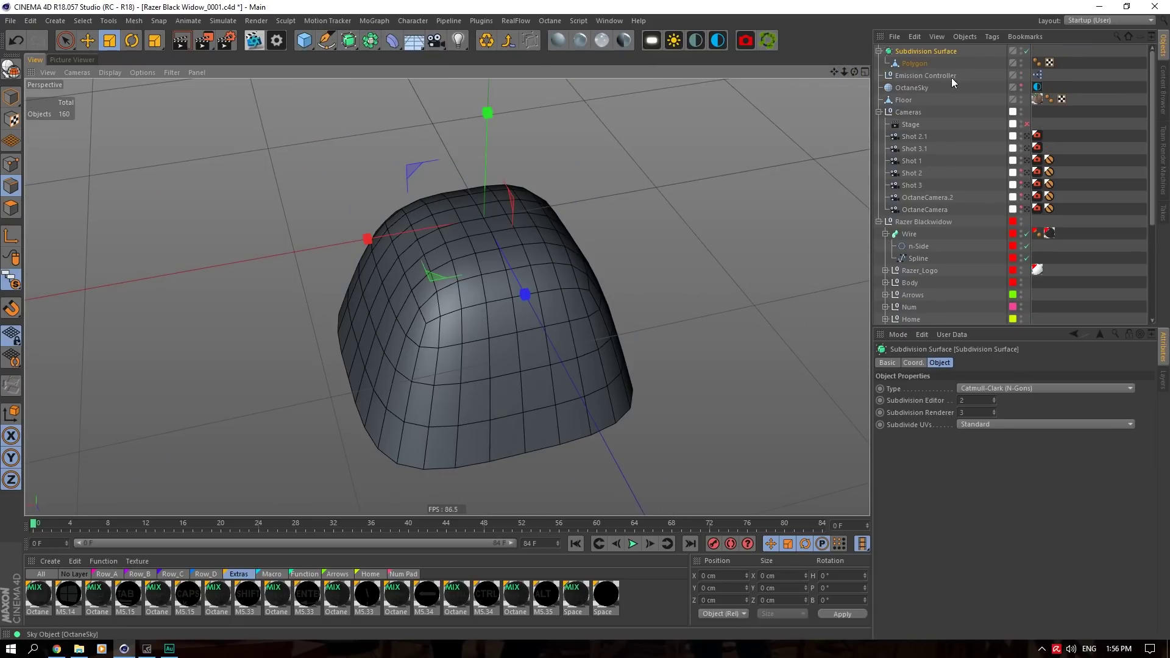
left_click(915, 63)
left_click(1026, 51)
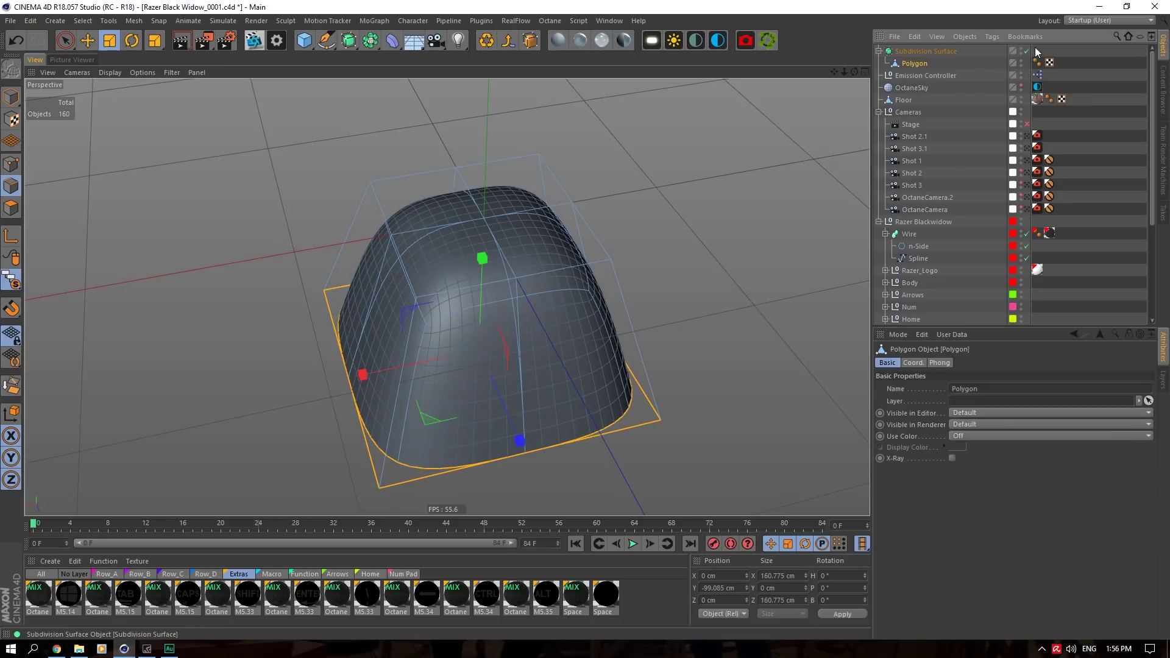
Move the top face's centre point slightly down in point mode to make a shallow dip.
left_click(432, 266)
right_click(432, 266)
left_click(10, 164)
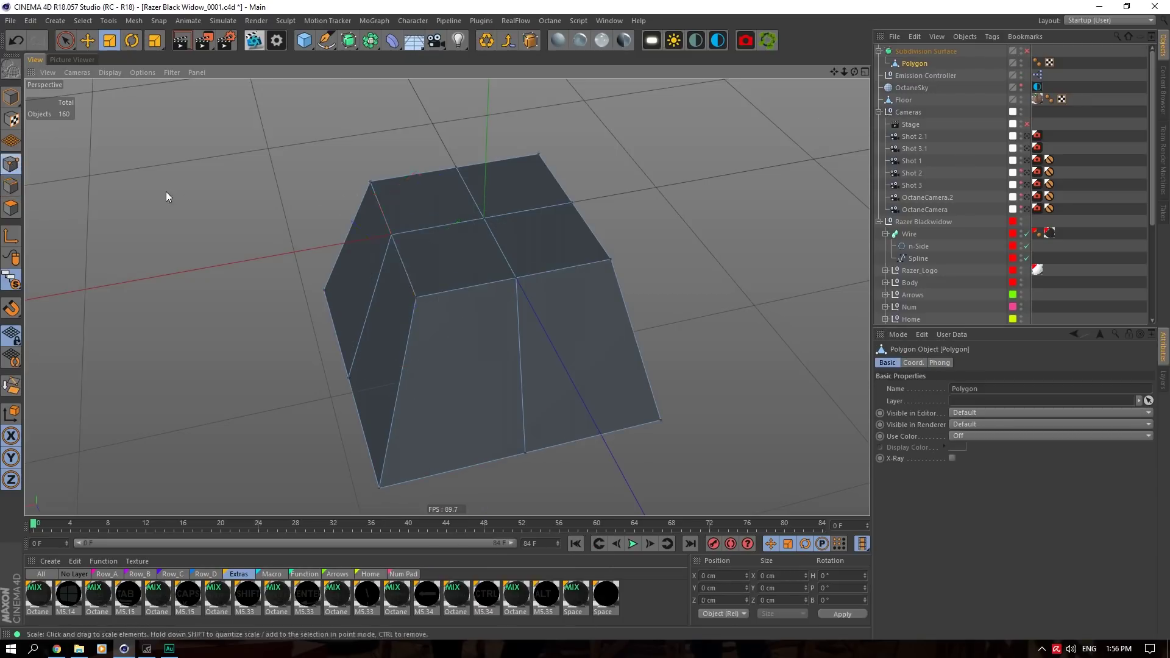
left_click(484, 217)
key("e")
left_click_drag(481, 123, 480, 131)
Raise the keycap's bottom border edge loop slightly in edge mode.
left_click(16, 187)
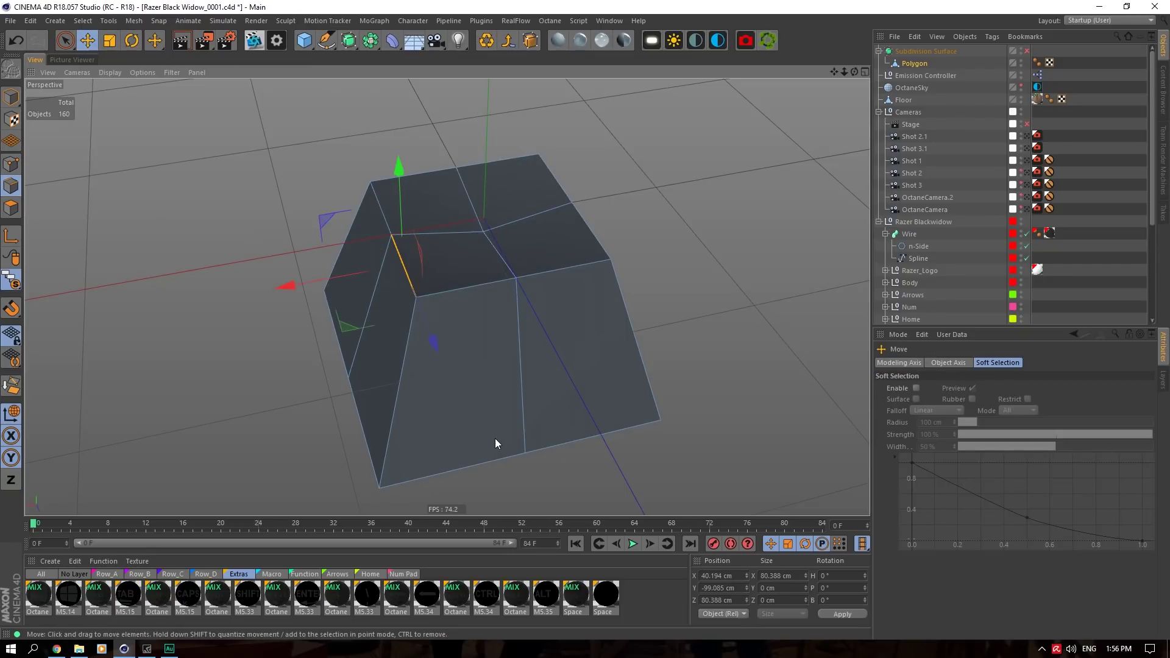
double_click(499, 456)
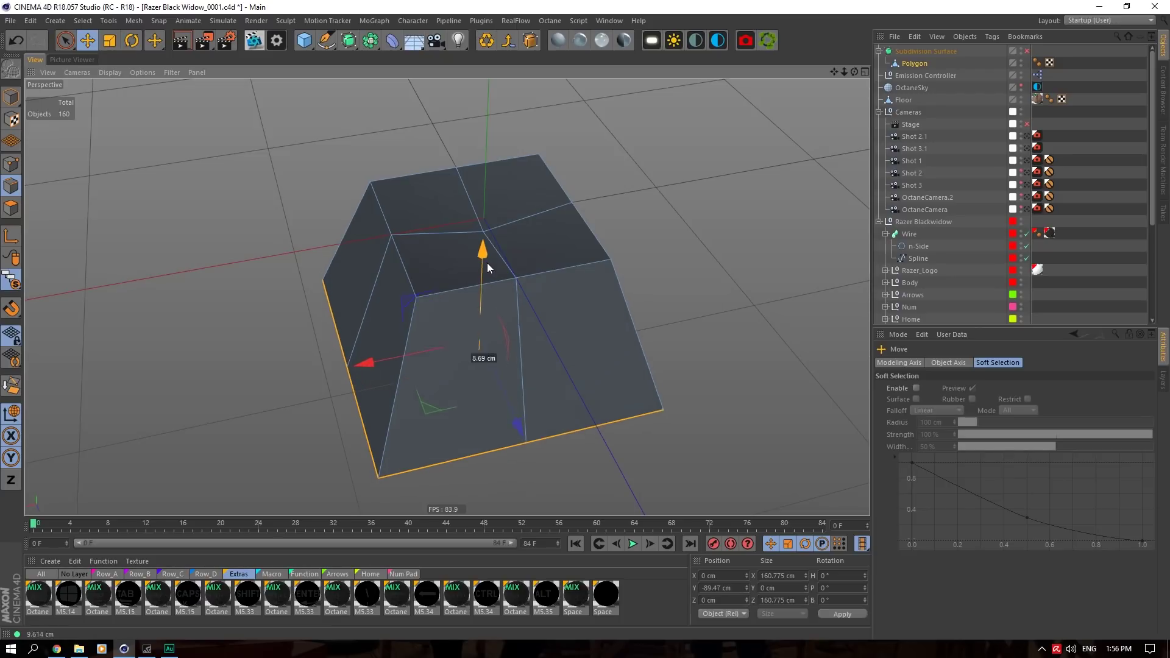
left_click(445, 294)
Add Loop/Path Cut support loops close to the keycap's side and top edges at about 95.7% offset.
right_click(446, 293)
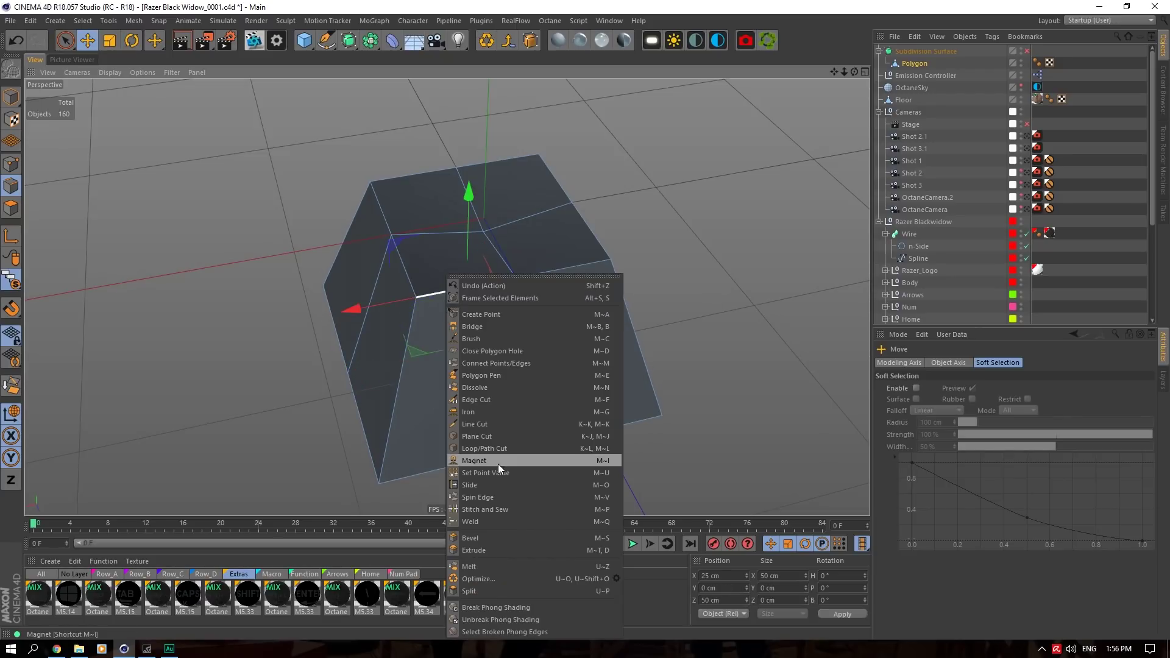
left_click(484, 449)
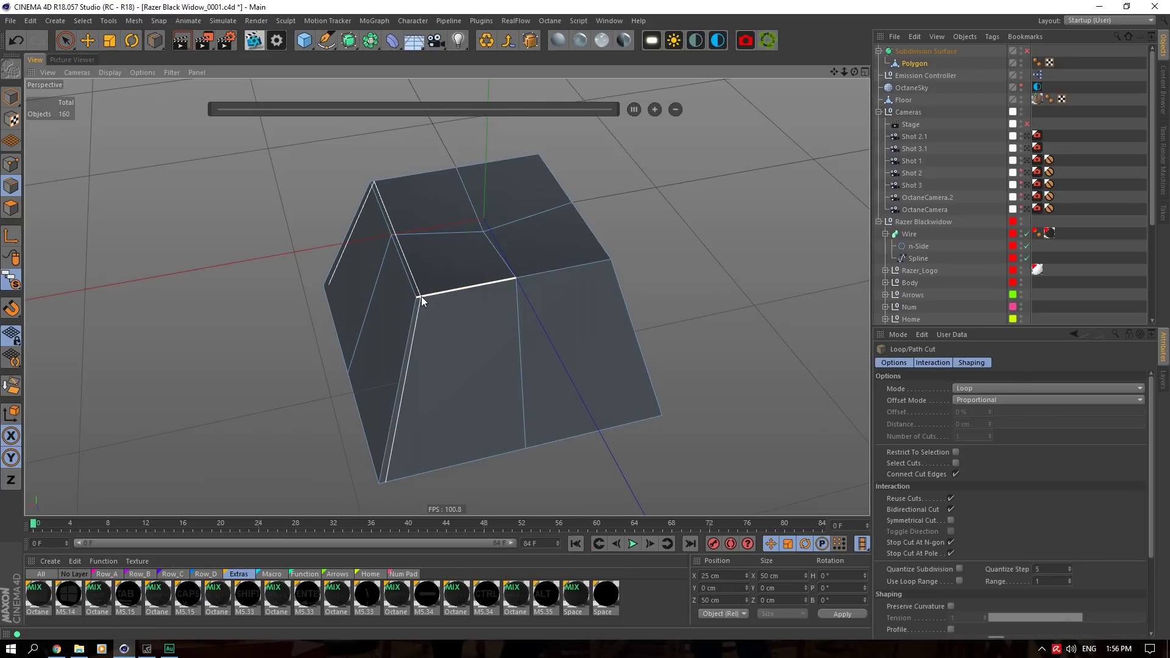
left_click(422, 296)
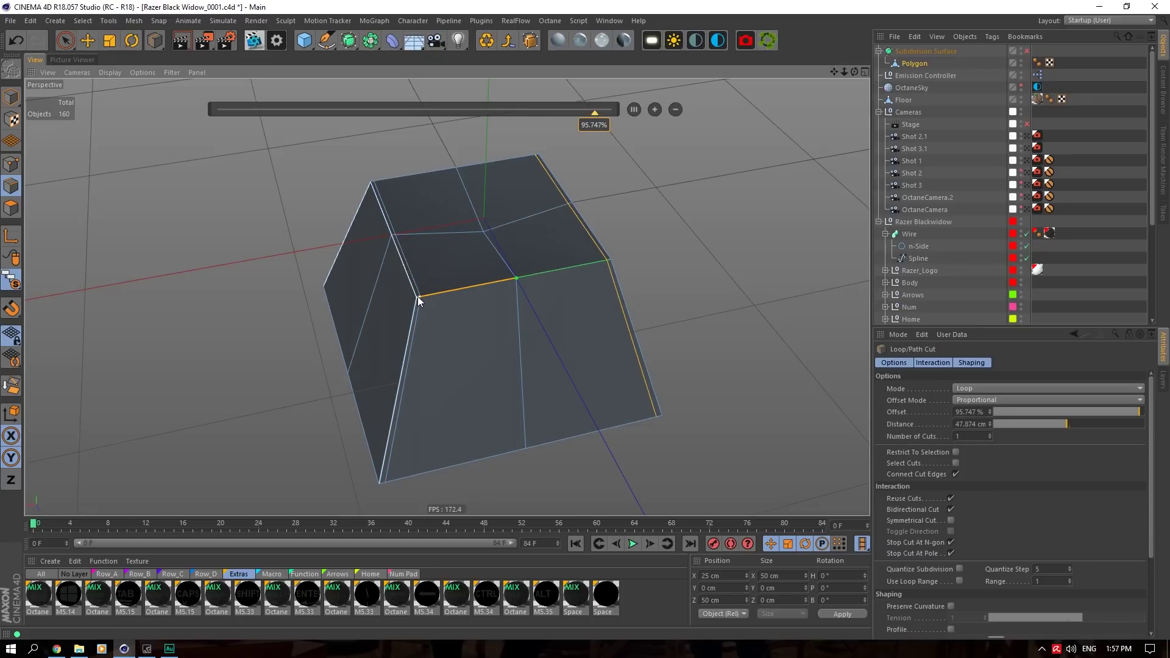
left_click_drag(854, 72, 804, 102)
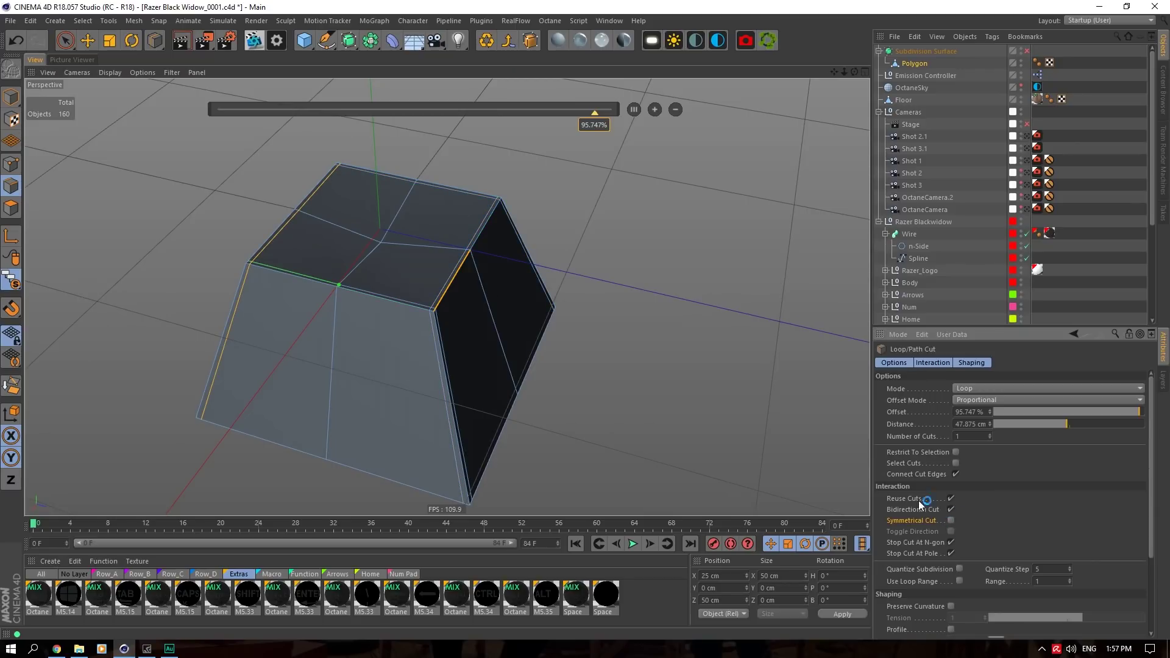
left_click(952, 521)
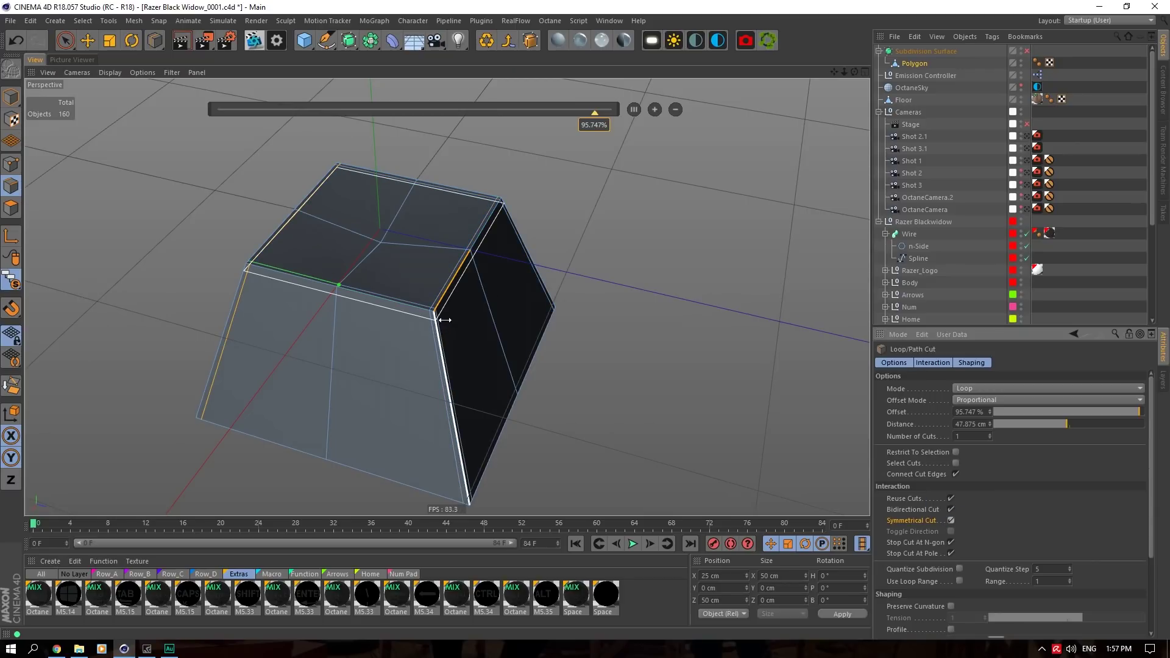
left_click(950, 521)
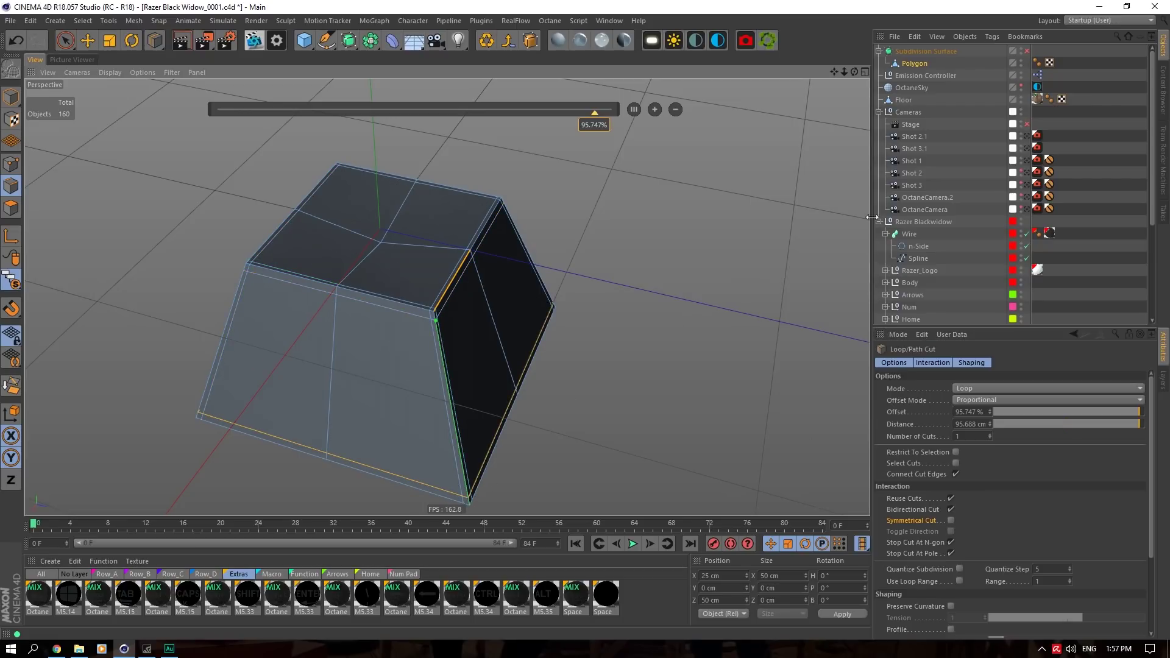
left_click_drag(725, 323, 605, 314, "alt")
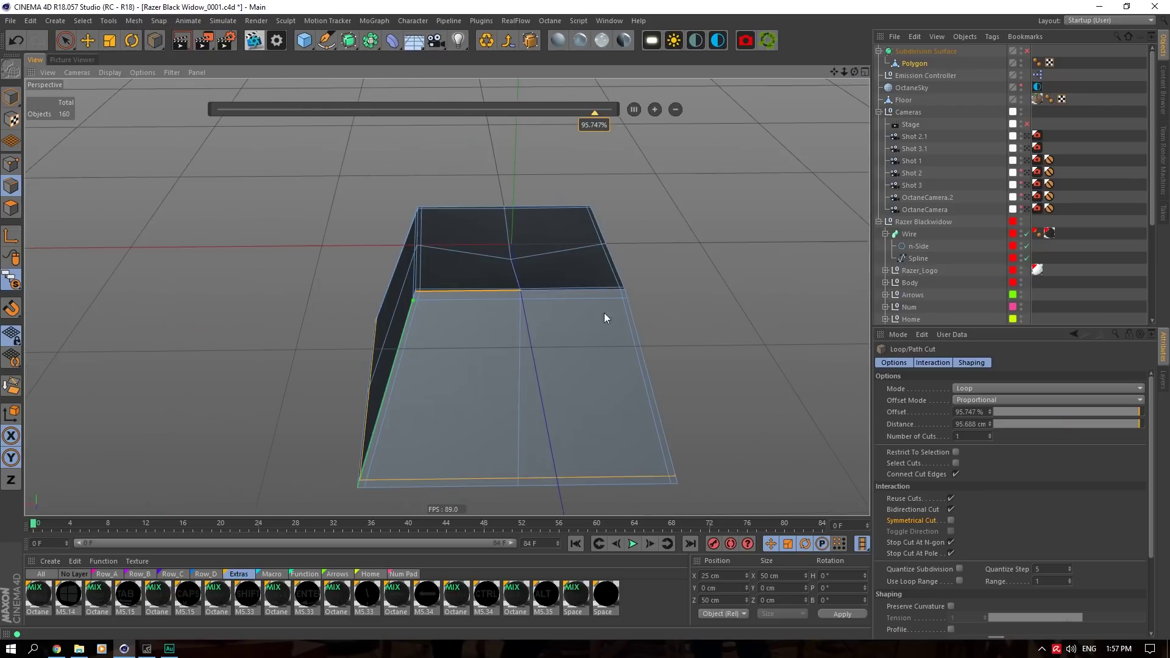
Switch the keycap's Subdivision Surface smoothing on.
left_click(1027, 51)
left_click(1061, 55)
left_click_drag(854, 72, 816, 76)
Select the support loops along both X sides of the keycap and scale them inward in X to soften the corners.
left_click(906, 64)
key("e")
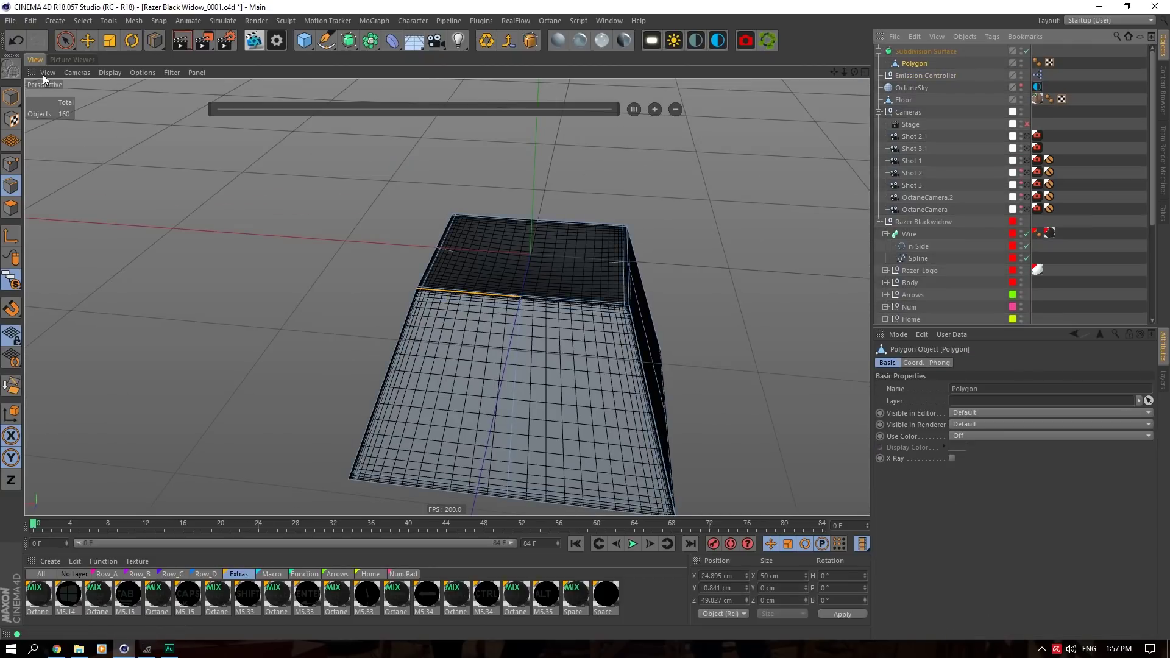
double_click(421, 321)
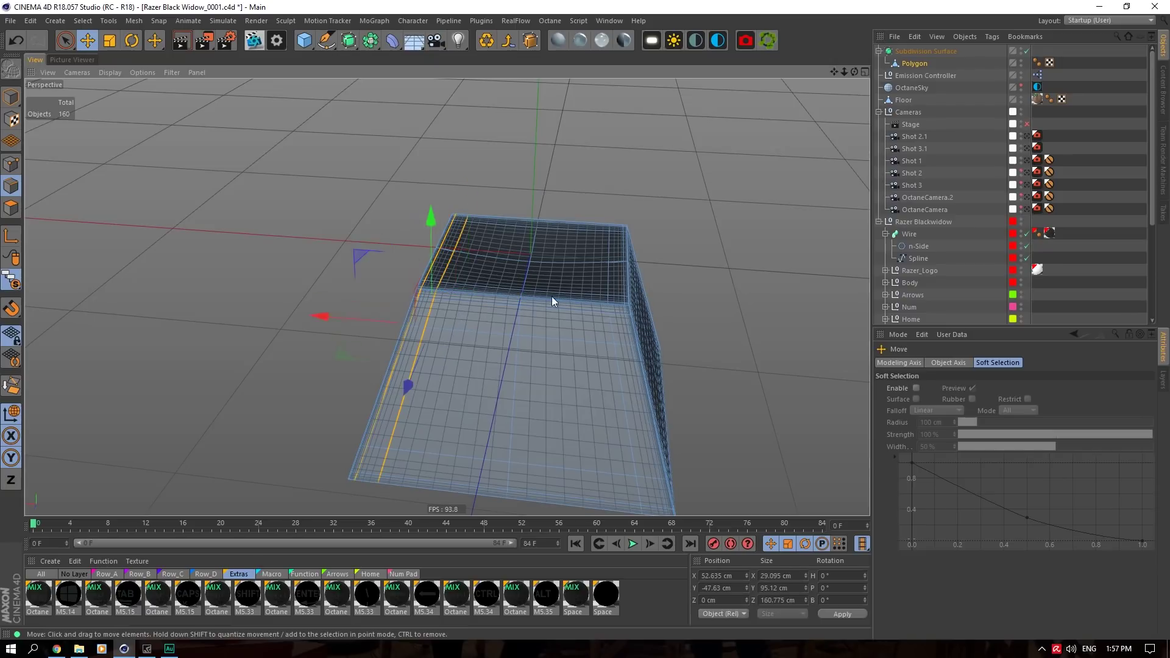
double_click(606, 336, "shift")
key("t")
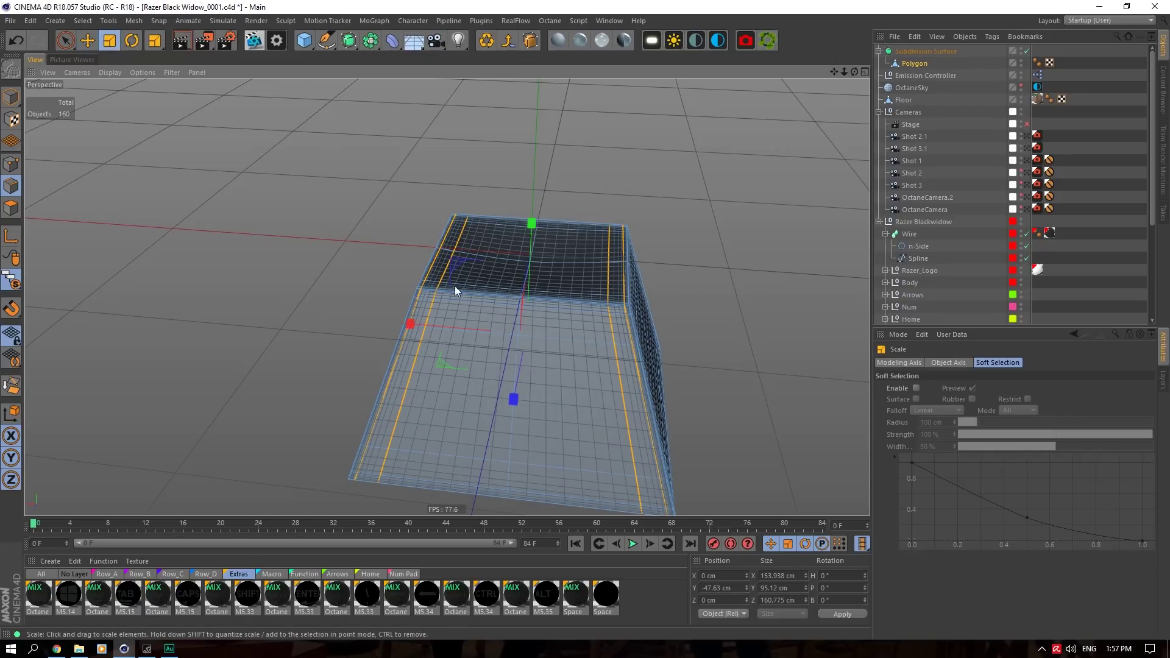
left_click_drag(407, 323, 459, 325)
left_click(966, 131)
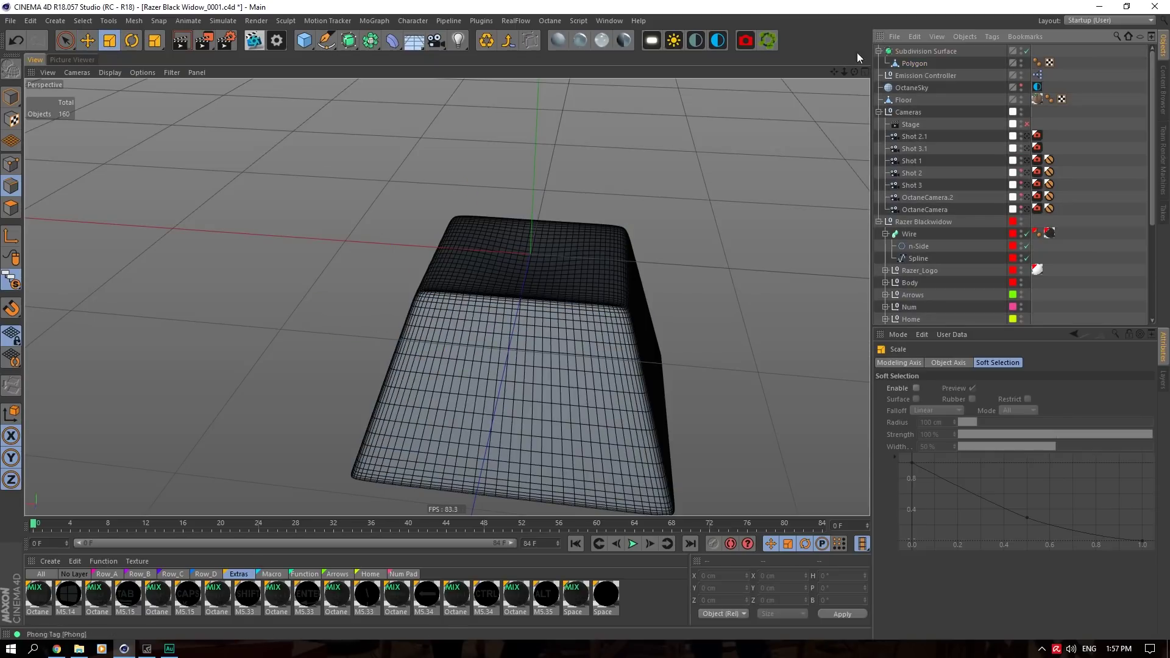
Scale the support loops along both Z sides of the keycap inward in Z for rounder edges.
left_click_drag(854, 72, 896, 74)
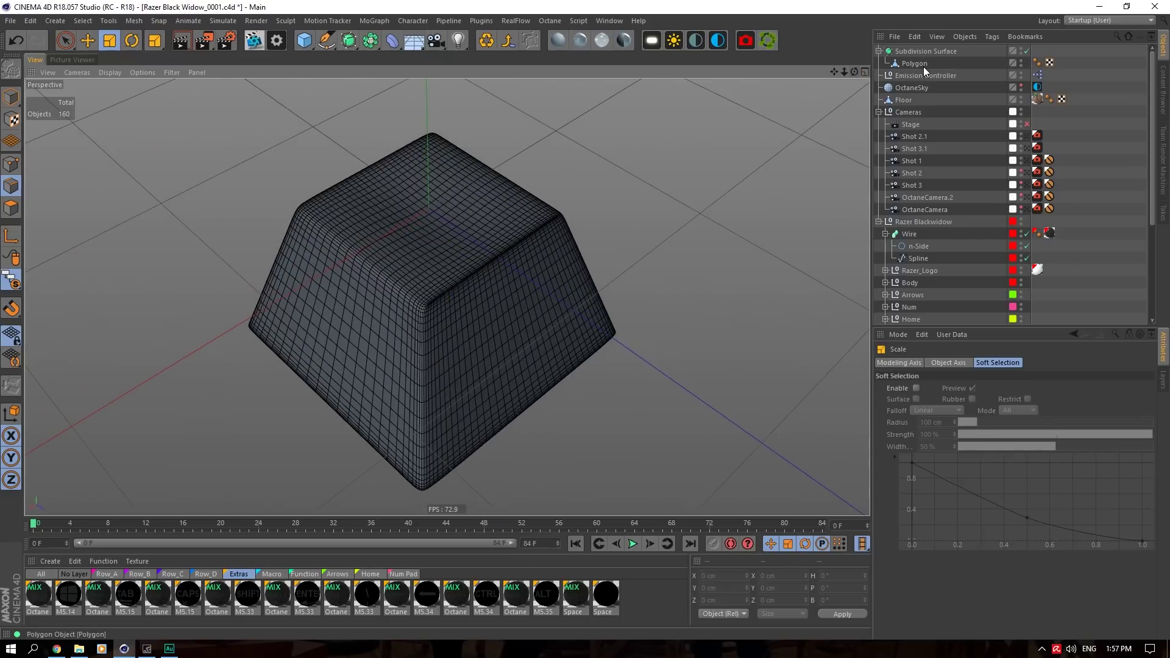
left_click(914, 64)
double_click(410, 325)
double_click(299, 230, "shift")
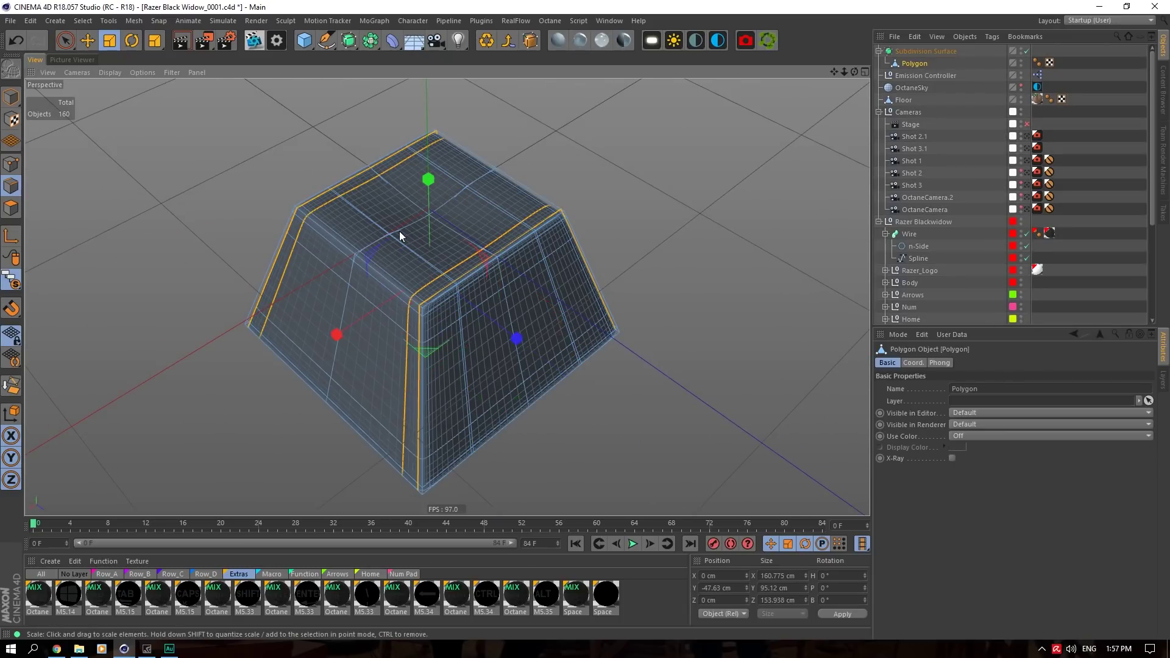
left_click_drag(513, 336, 505, 332)
left_click(982, 109)
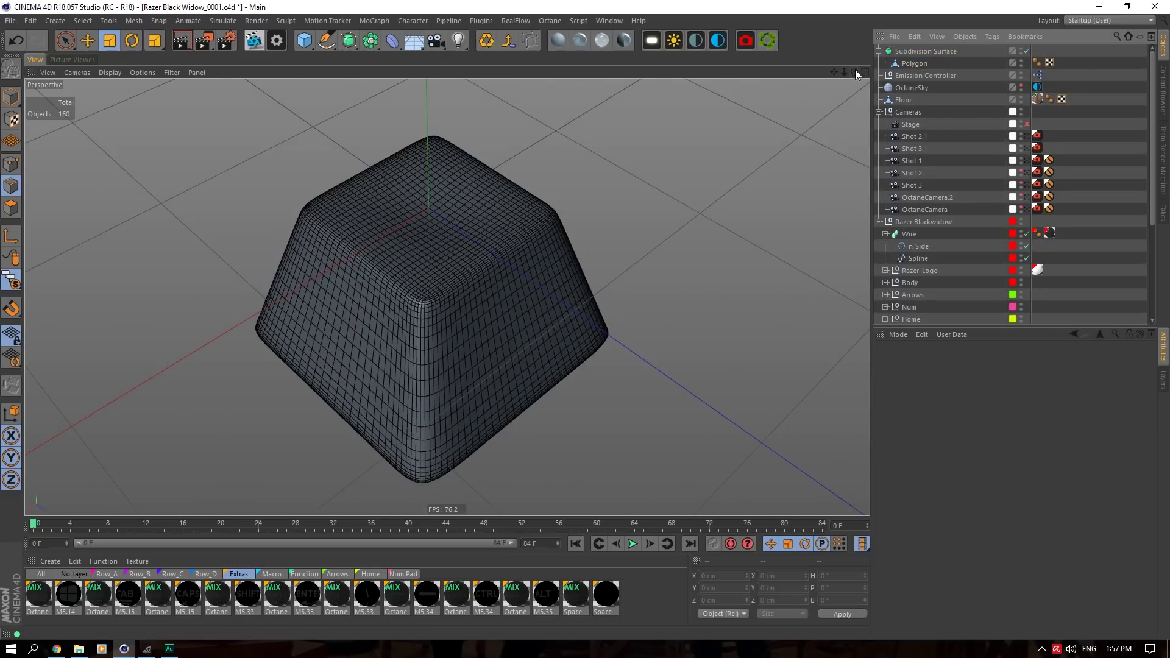
Delete the Subdivision Surface with the demo keycap and turn off isolation to show the whole keyboard.
mouse_move(855, 72)
left_mouse_down()
mouse_move(786, 68)
mouse_move(871, 61)
left_mouse_up()
left_click(936, 52)
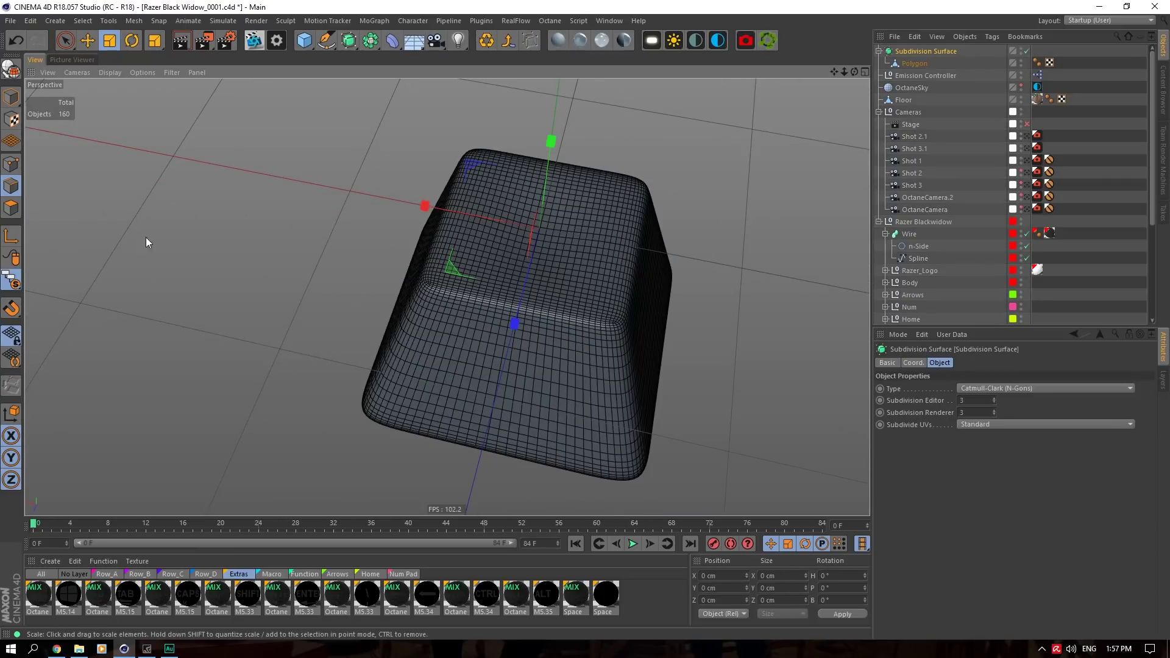
key("Delete")
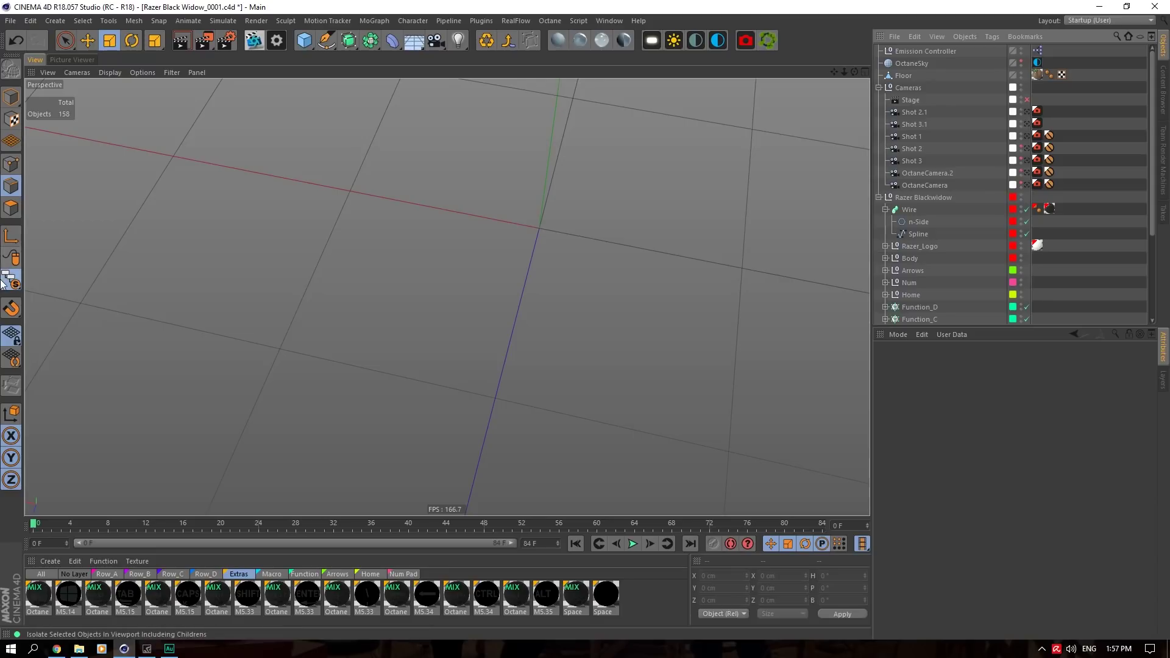
left_click(49, 296)
left_click_drag(844, 72, 386, 203)
scroll(385, 203, "up", 5)
left_click_drag(854, 72, 540, 74)
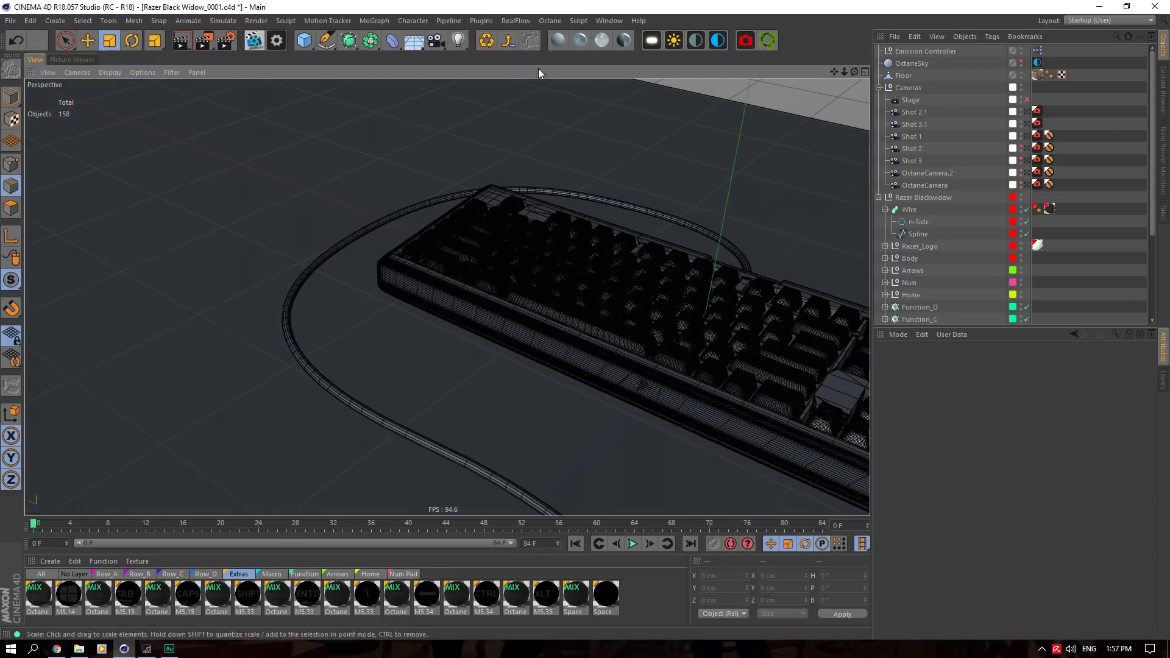
Try lowering a front control point of the Wire's Spline in point mode and undo the move.
left_click(909, 209)
scroll(932, 158, "down", 4)
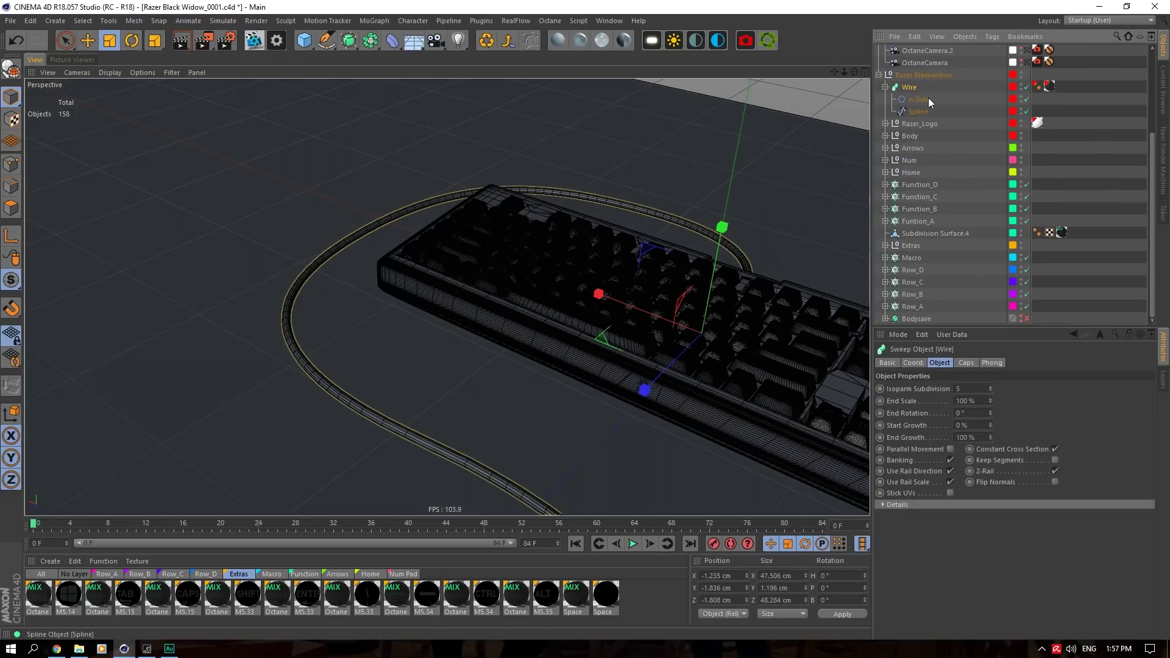
left_click(920, 110)
scroll(649, 213, "down", 4)
left_click(11, 164)
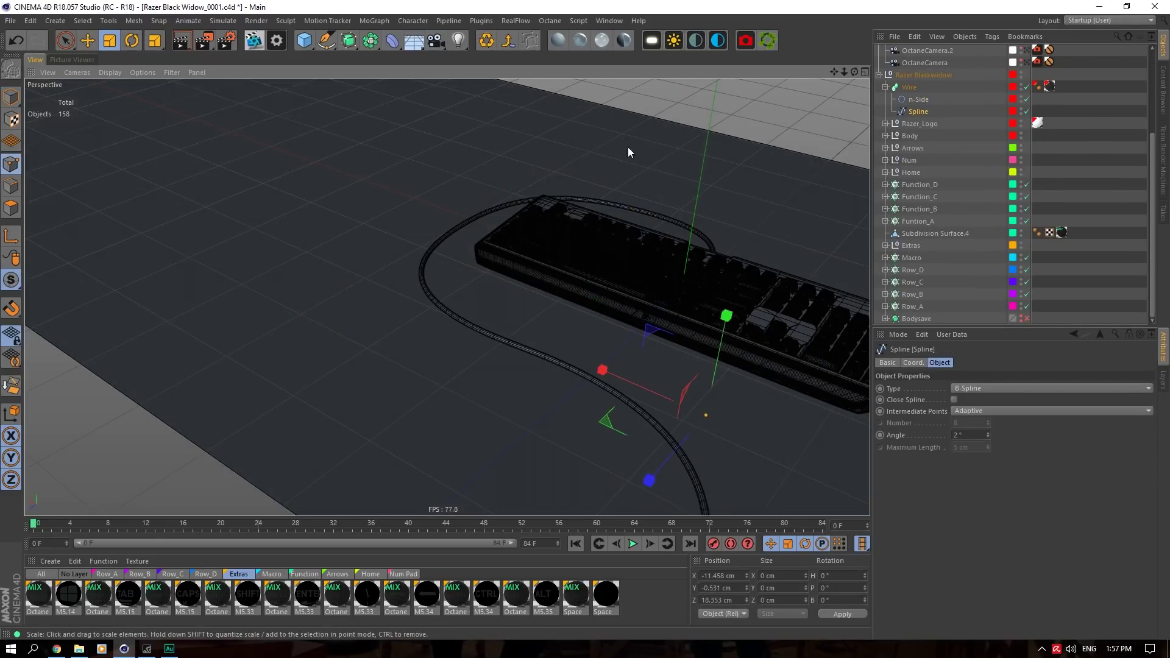
left_click(559, 189)
left_click(707, 417)
key("e")
left_click_drag(725, 320, 709, 390)
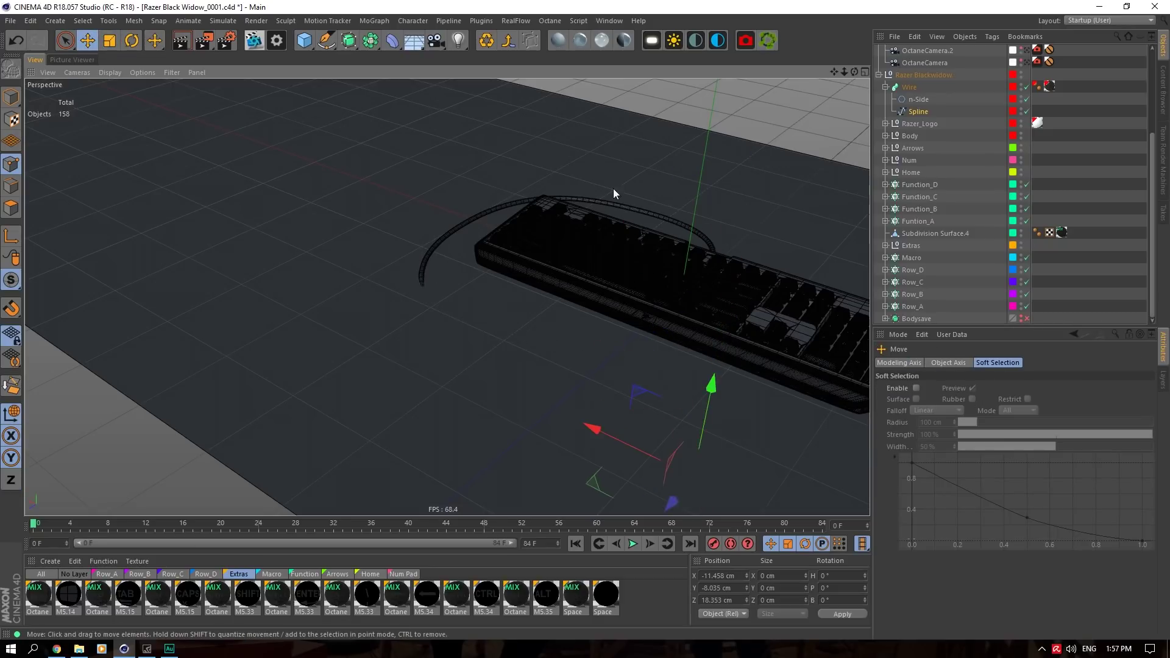
key("ctrl+z")
Try raising the cable's spline point near the keyboard's far end and undo the move.
left_click(542, 188)
left_click(527, 179)
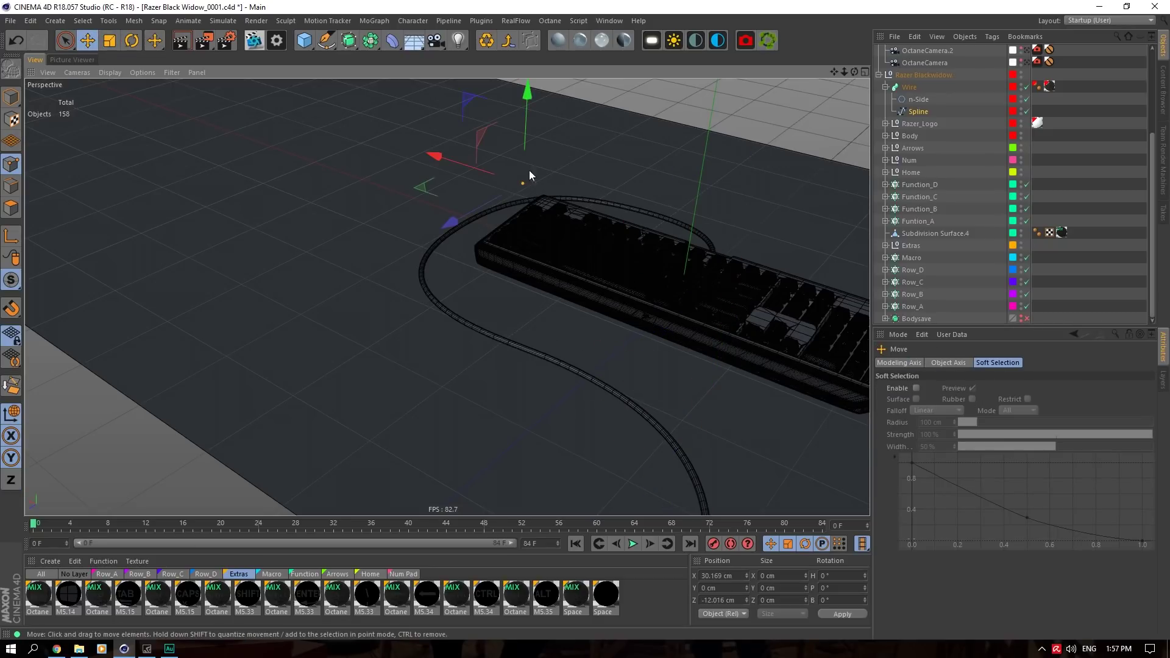
left_click_drag(528, 99, 530, 24)
key("ctrl+z")
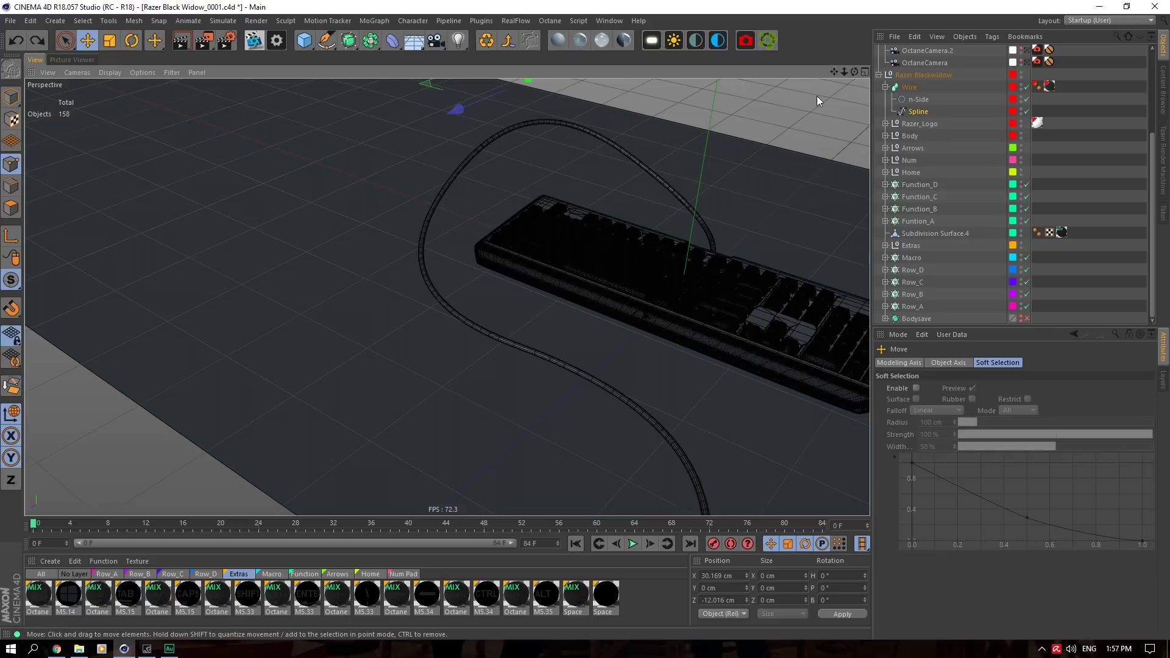
Return to model mode, select the logo plate on the front of the keyboard body and examine its shape.
left_click_drag(856, 72, 565, 208)
scroll(466, 377, "up", 10)
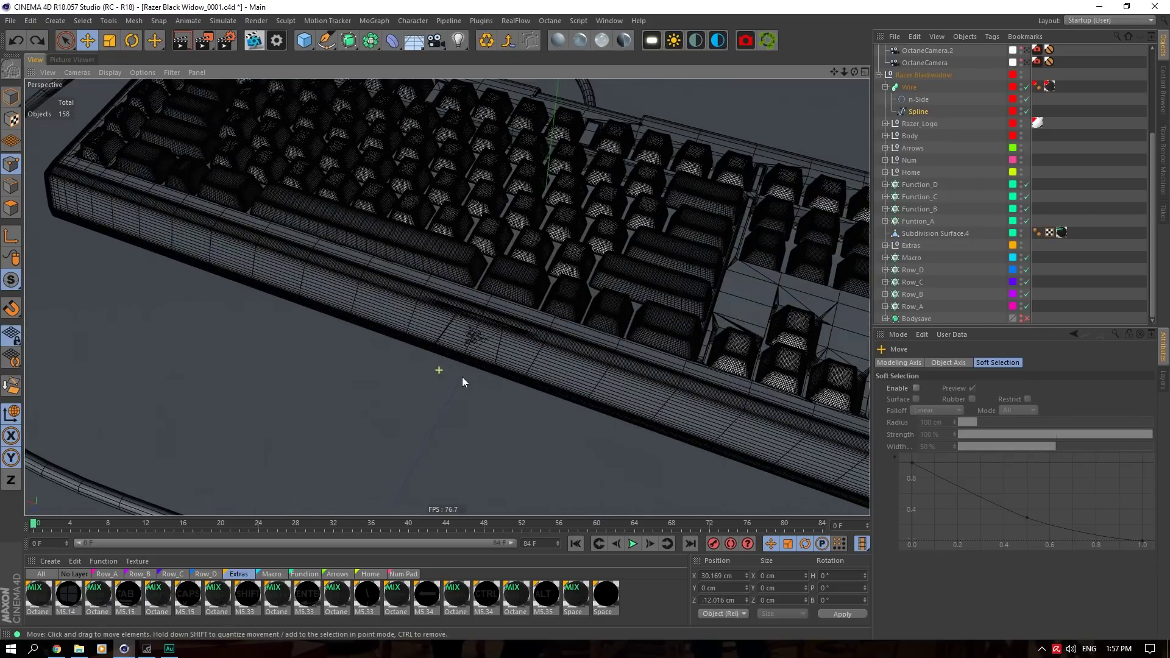
left_click(12, 99)
scroll(445, 289, "up", 5)
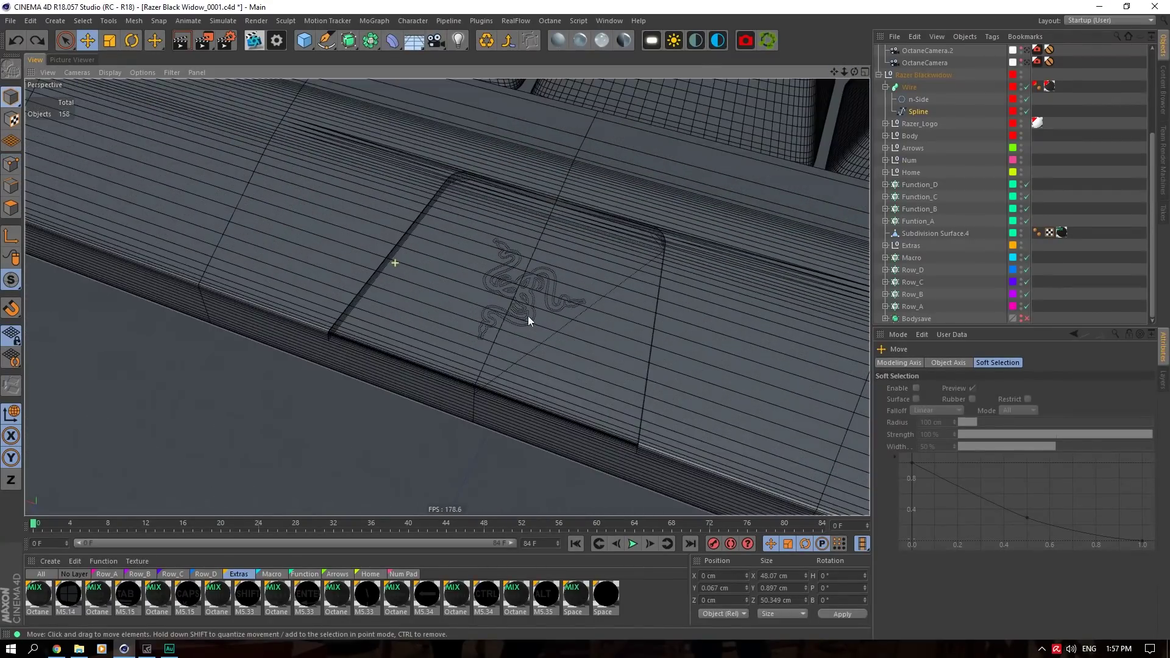
left_click(528, 316)
left_click_drag(855, 72, 786, 49)
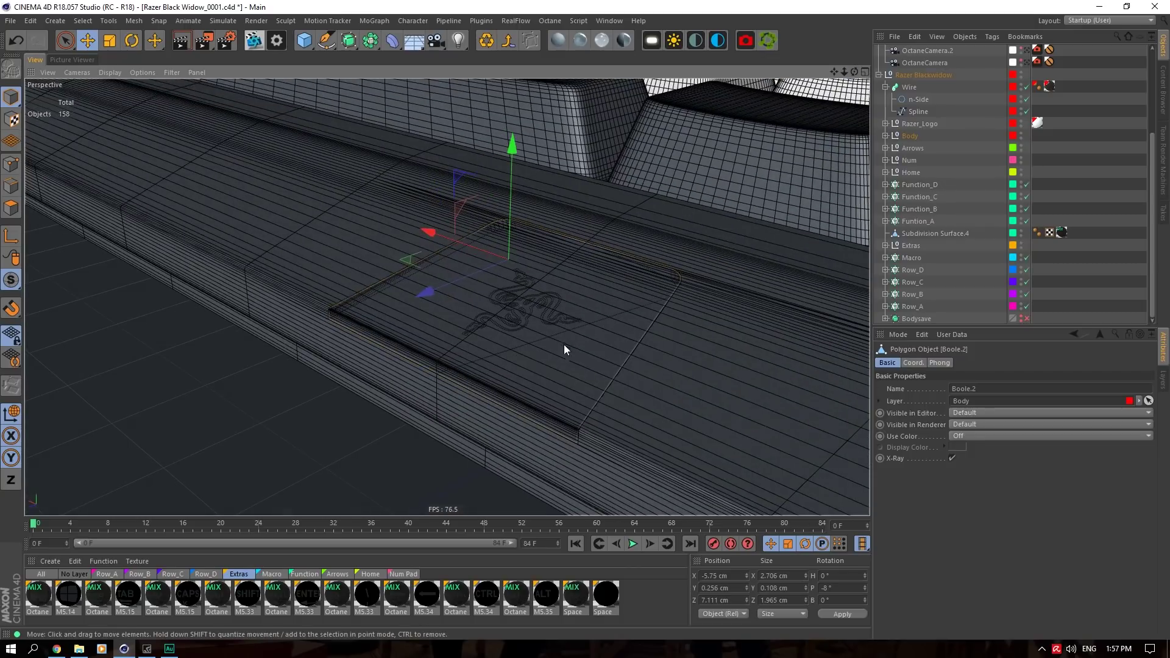
left_click(370, 40)
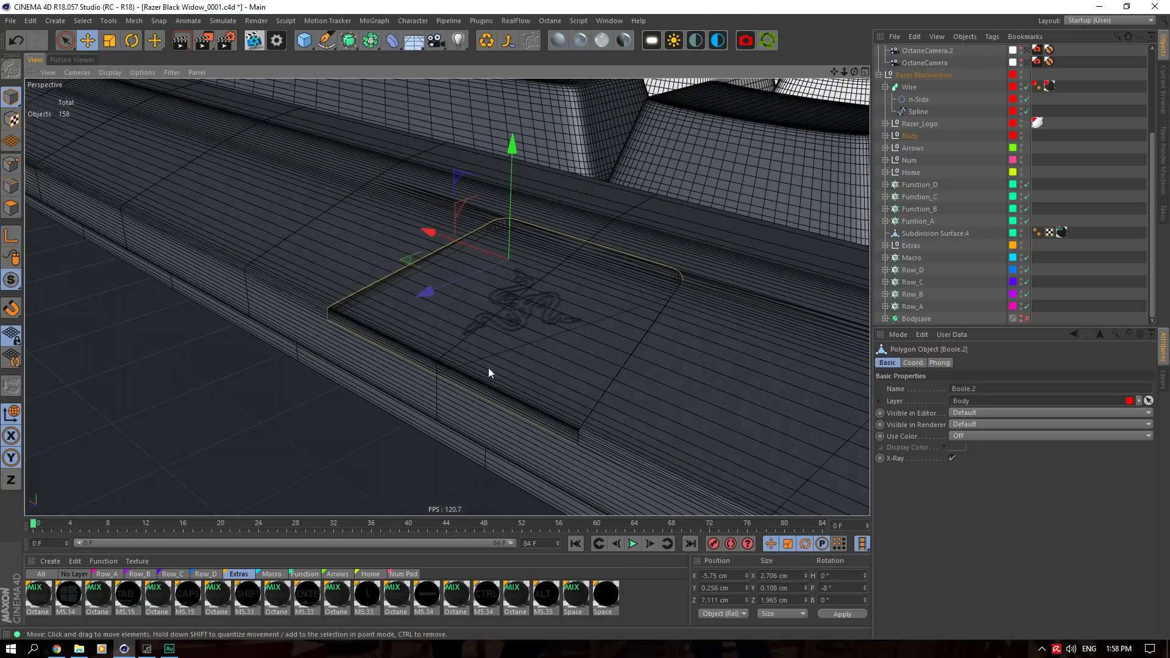
Select the keyboard's main body and examine the mesh around the snake logo cutout up close.
left_click(715, 418)
scroll(514, 303, "up", 5)
scroll(523, 304, "up", 2)
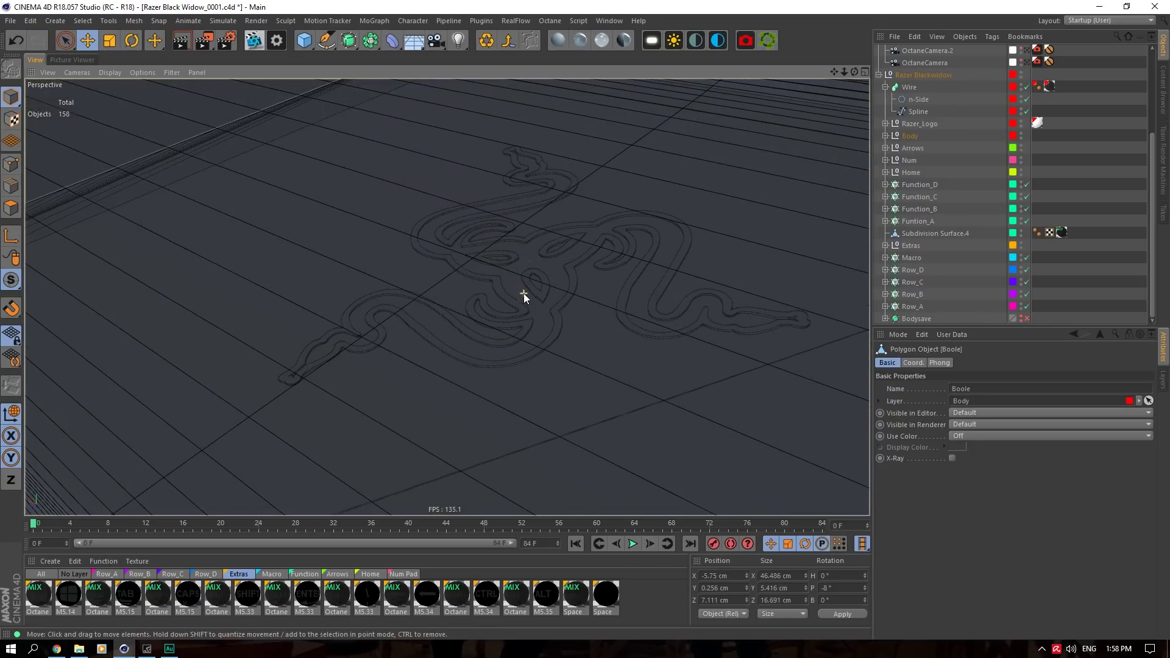
left_click_drag(854, 71, 818, 72)
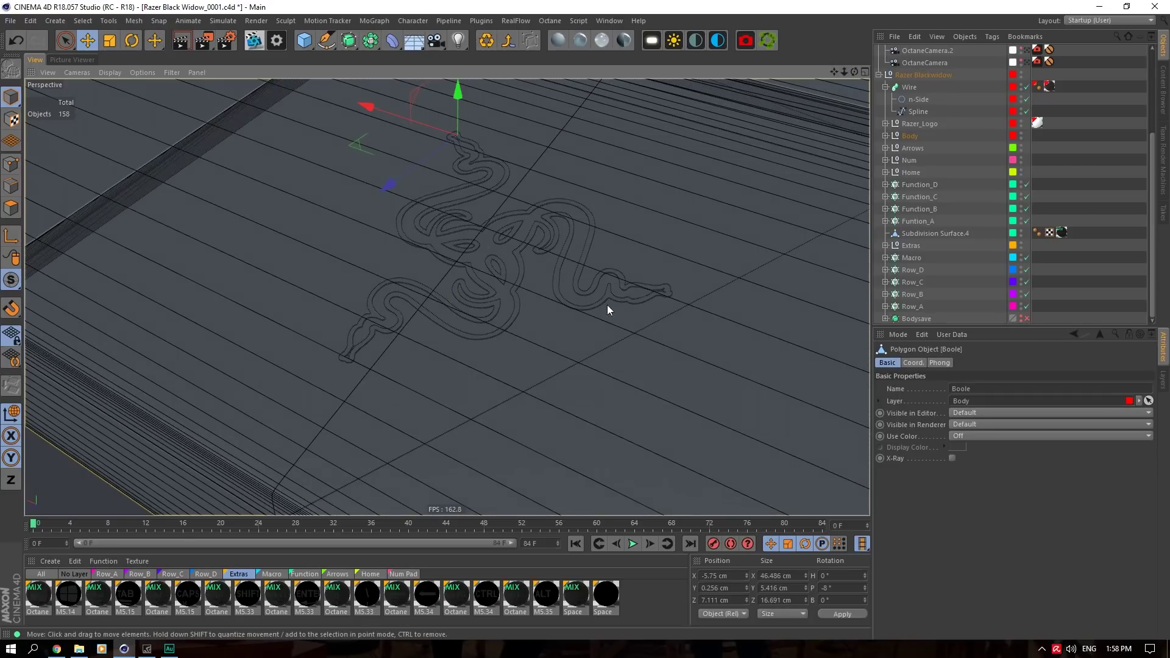
scroll(604, 321, "up", 5)
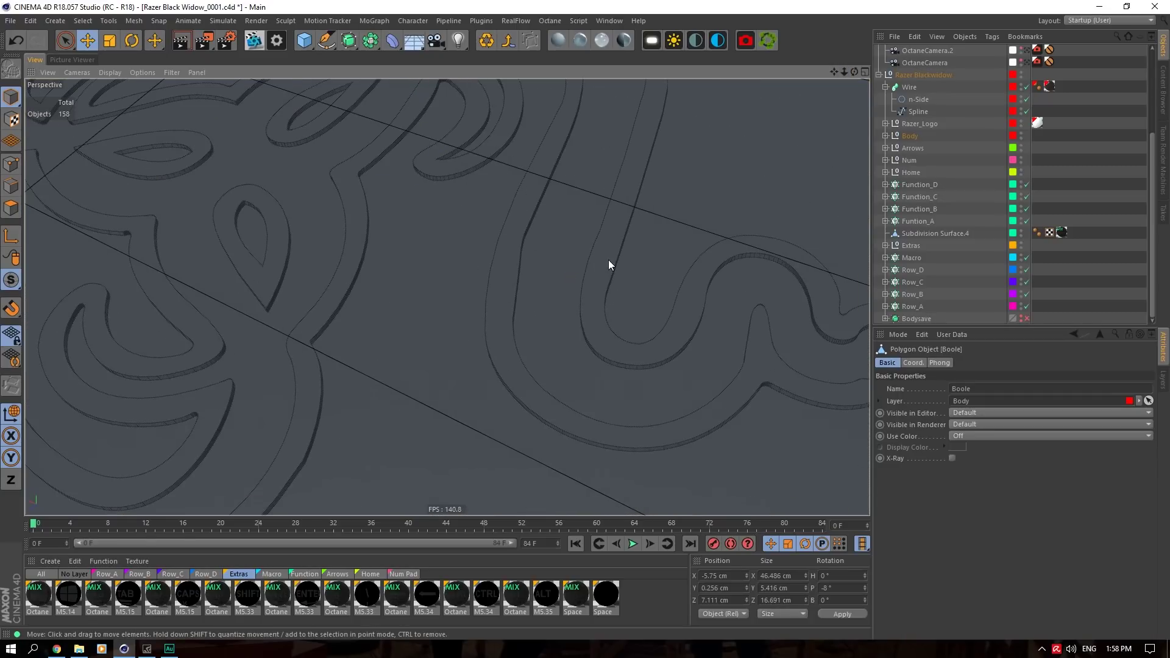
Examine the body's mesh from other angles and the overall scene, and select the floor plane.
left_click_drag(844, 72, 798, 36)
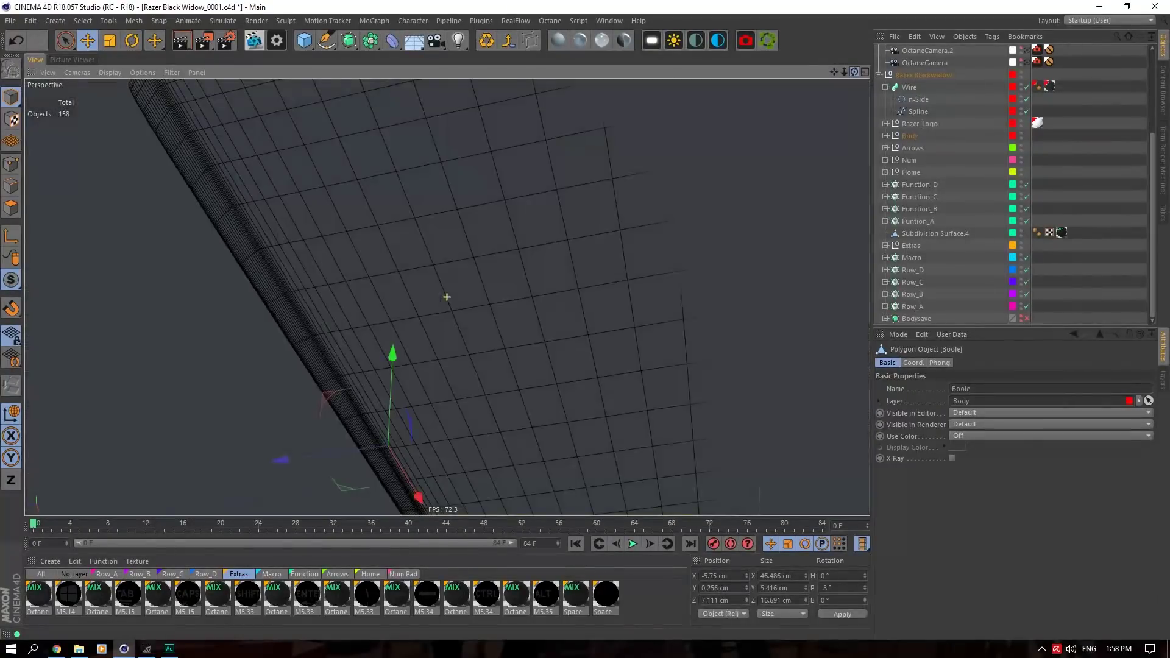
mouse_move(854, 72)
left_mouse_down()
mouse_move(860, 110)
mouse_move(854, 72)
mouse_move(817, 71)
mouse_move(872, 69)
mouse_move(810, 71)
mouse_move(846, 71)
left_mouse_up()
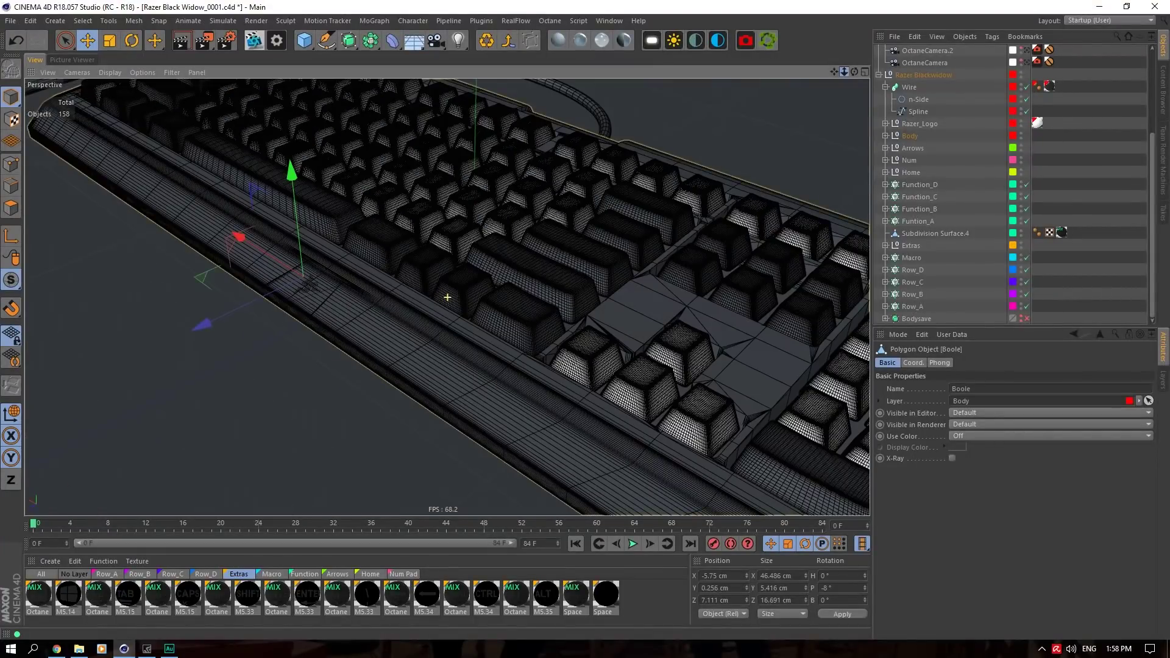
right_click_drag(479, 228, 444, 224, "alt")
left_click_drag(844, 72, 781, 107)
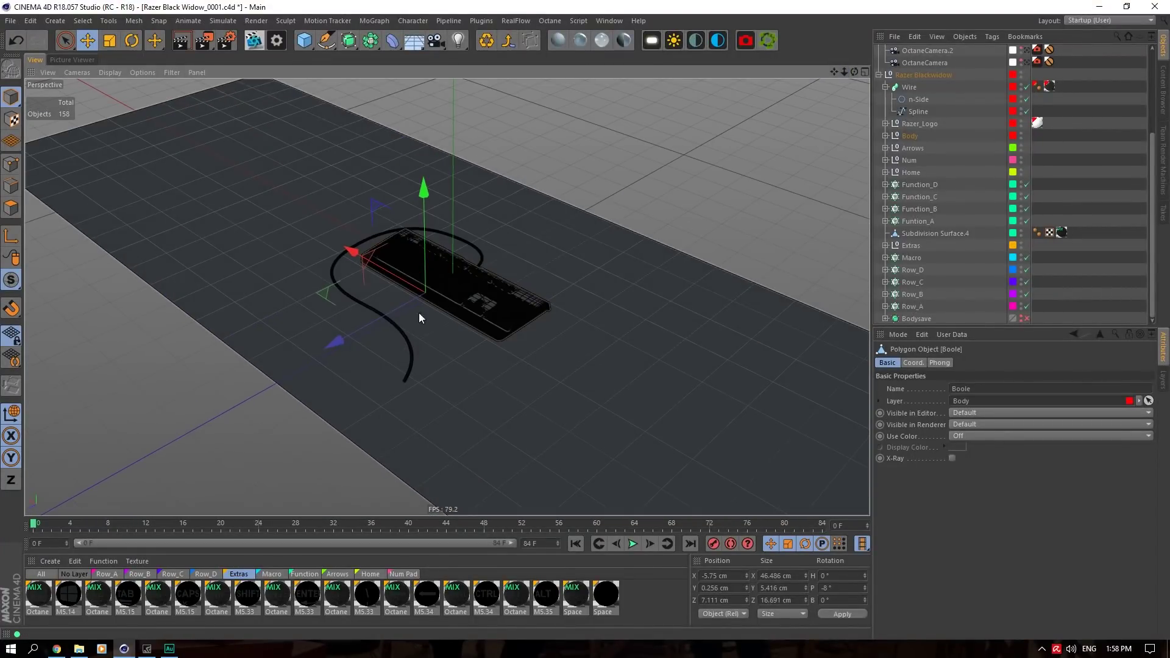
left_click(189, 163)
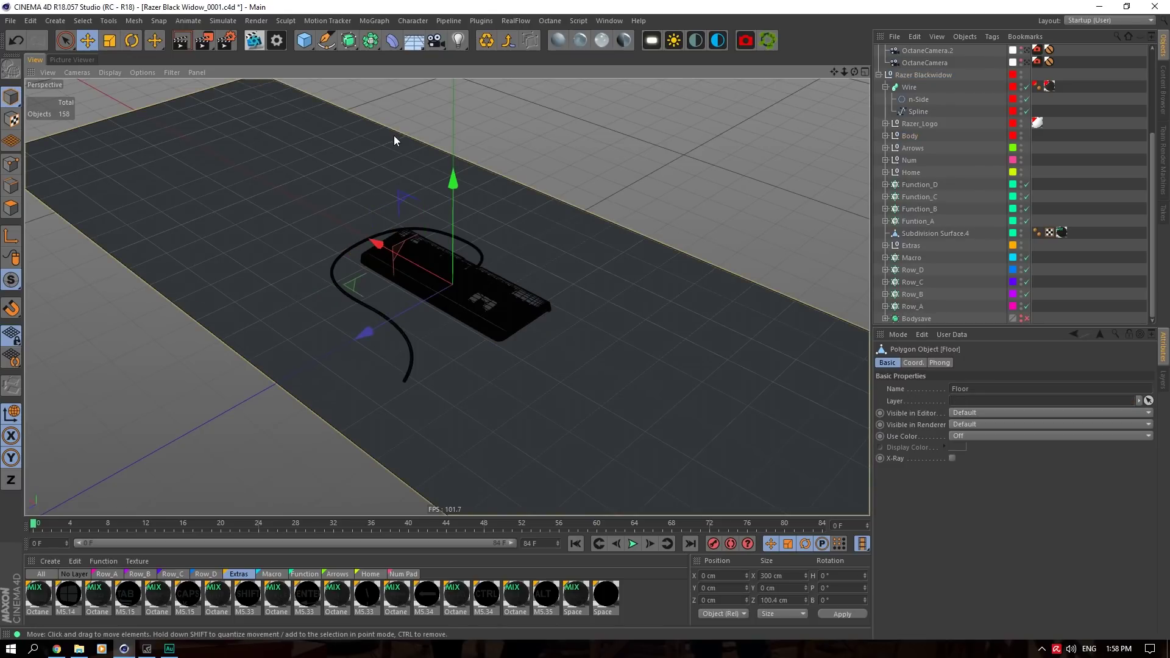
Save the scene and start a live Octane render of the keyboard on the floor.
left_click_drag(854, 72, 870, 73)
key("ctrl+s")
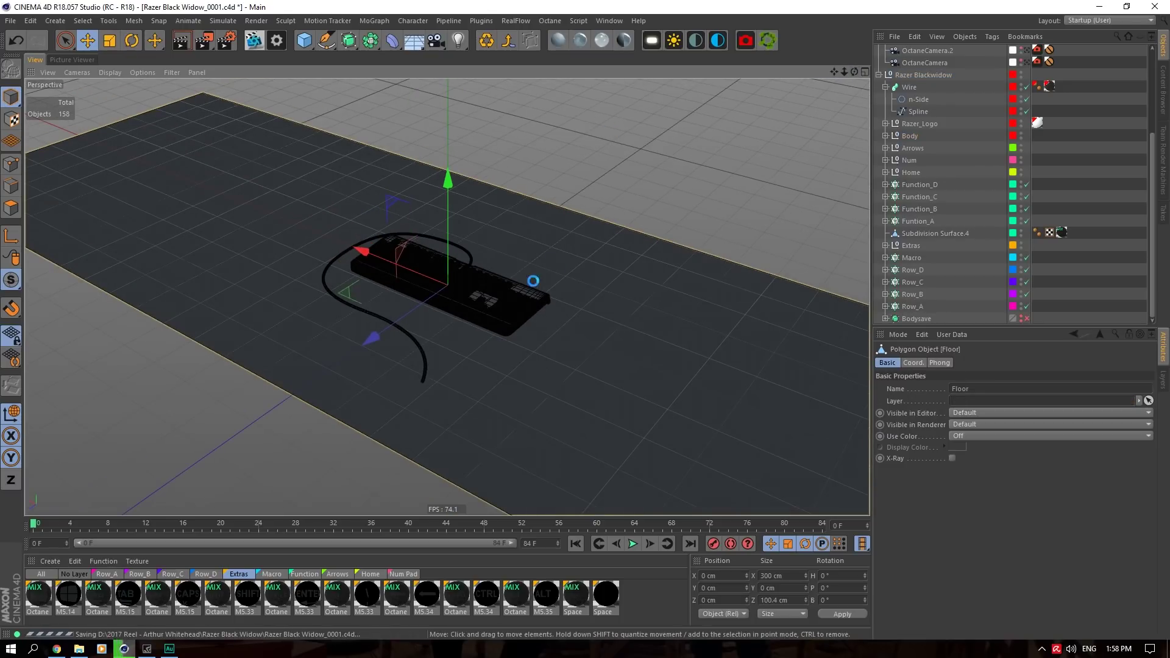
left_click(253, 40)
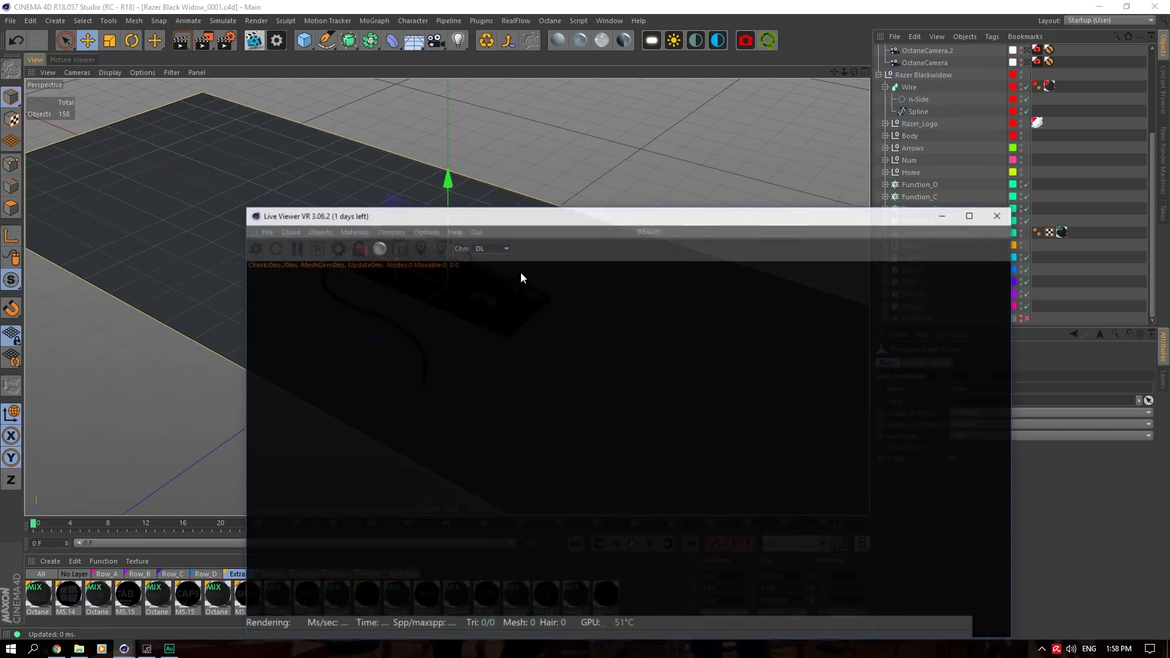
left_click_drag(502, 219, 283, 106)
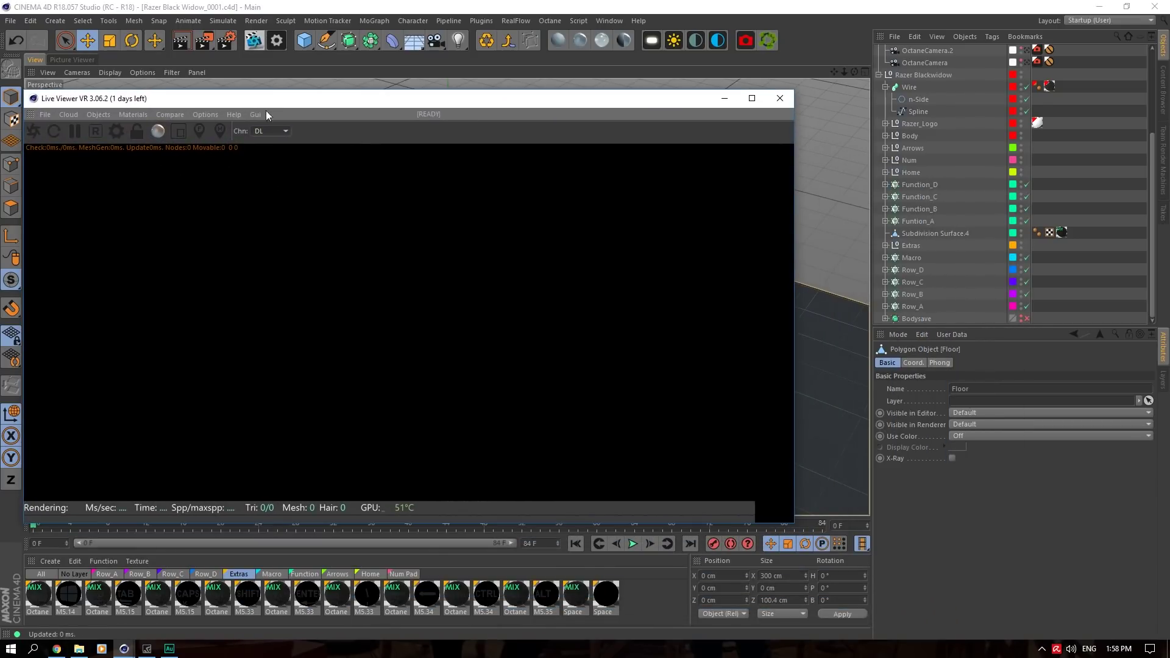
left_click(35, 133)
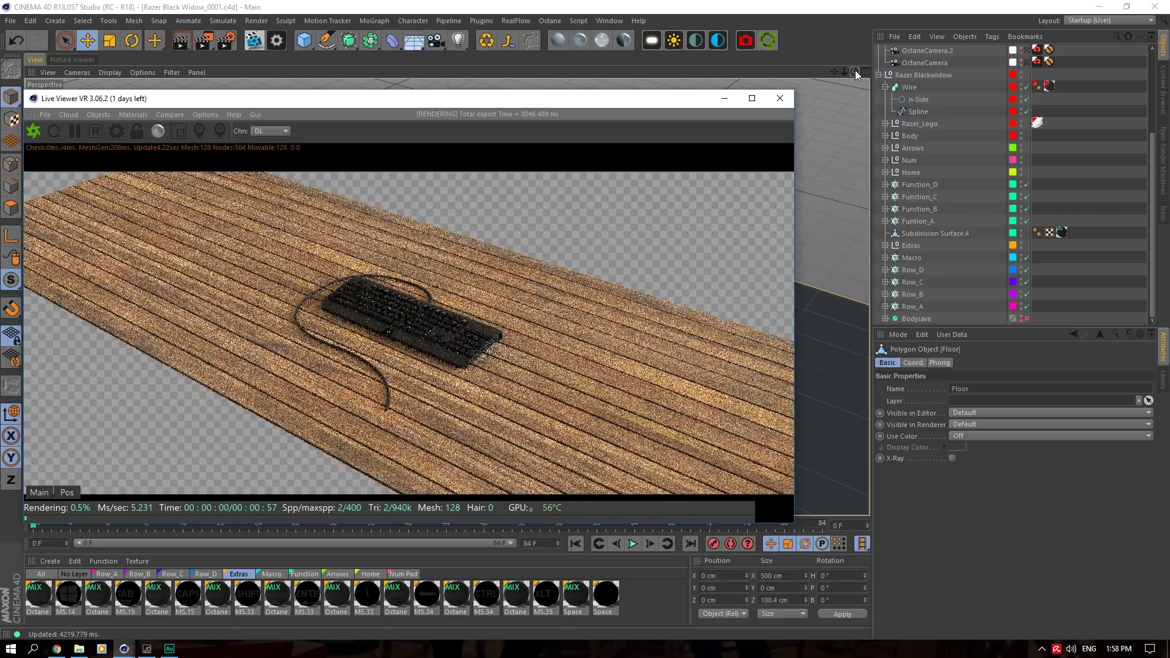
mouse_move(854, 72)
left_mouse_down()
mouse_move(926, 74)
mouse_move(883, 43)
mouse_move(854, 70)
left_mouse_up()
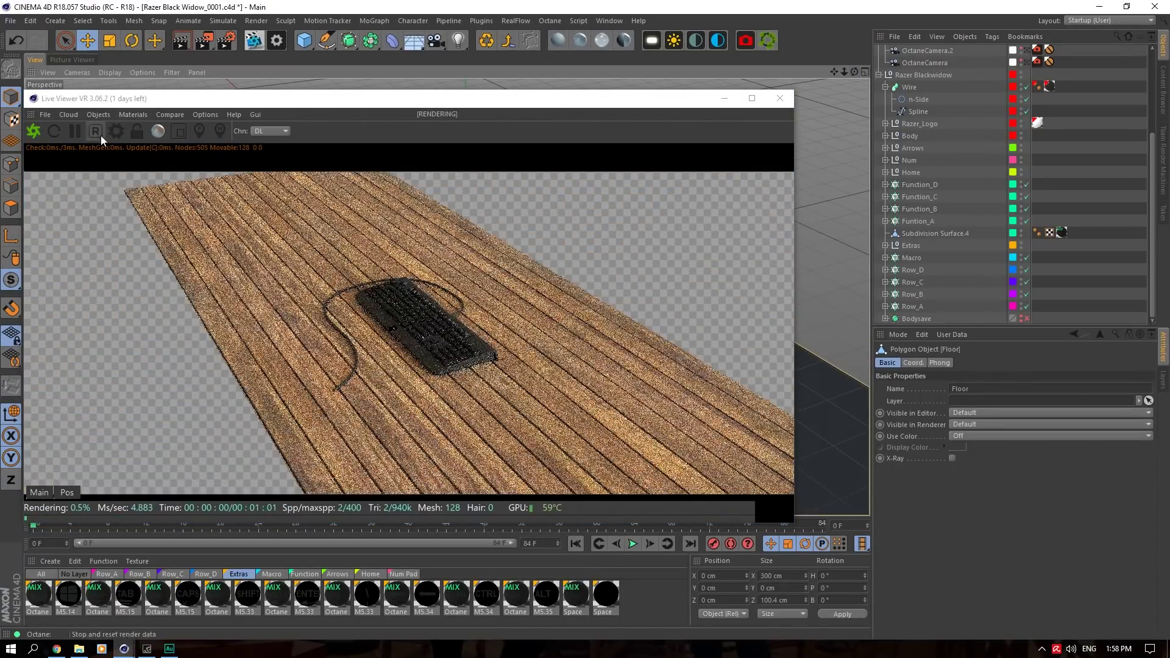
Disable the alpha channel in the Octane pathtracing kernel settings so the environment shows in the render.
left_click(115, 130)
left_click(116, 131)
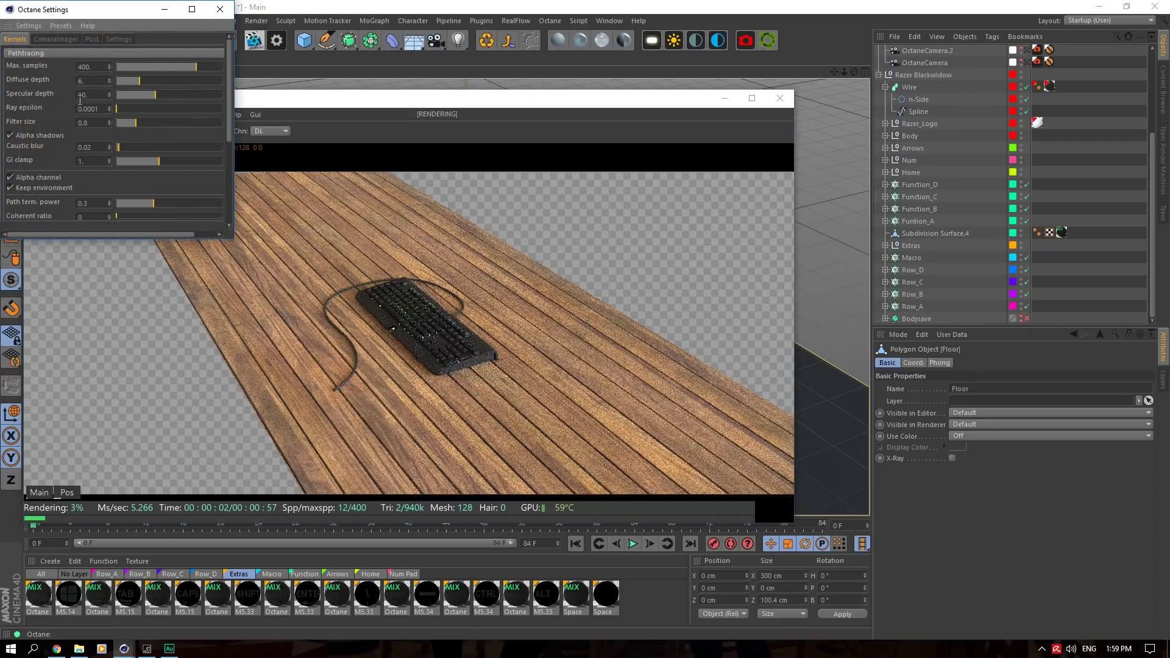
left_click(10, 178)
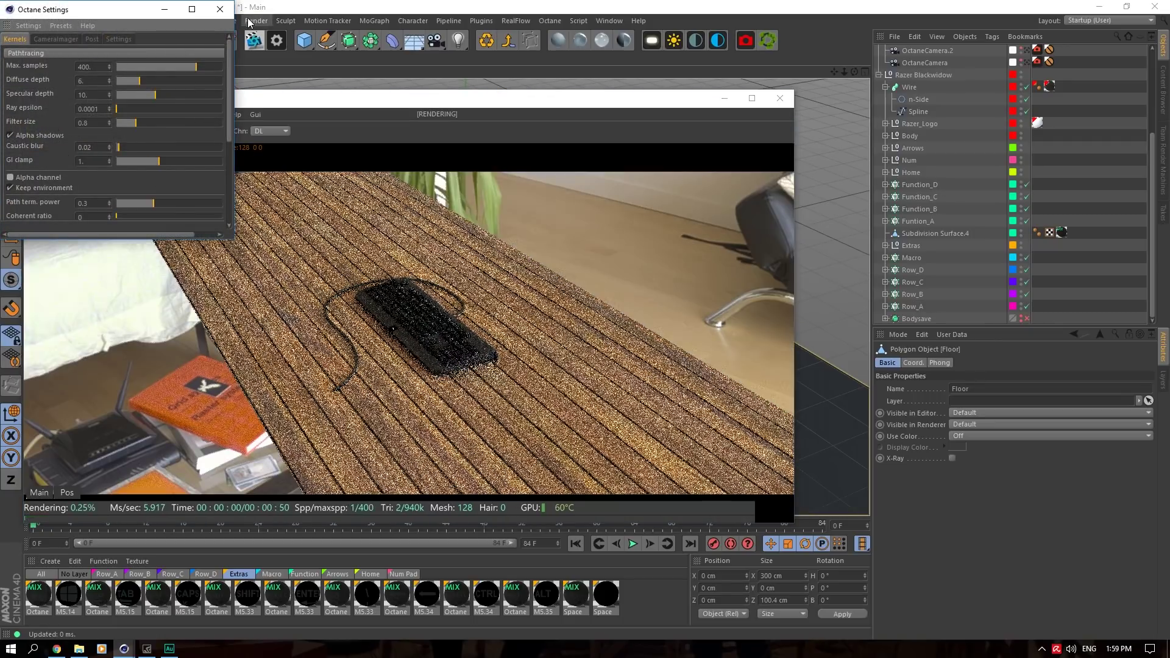
left_click(220, 10)
Select the OctaneSky object and isolate it with viewport solo to view only the environment.
scroll(964, 126, "up", 5)
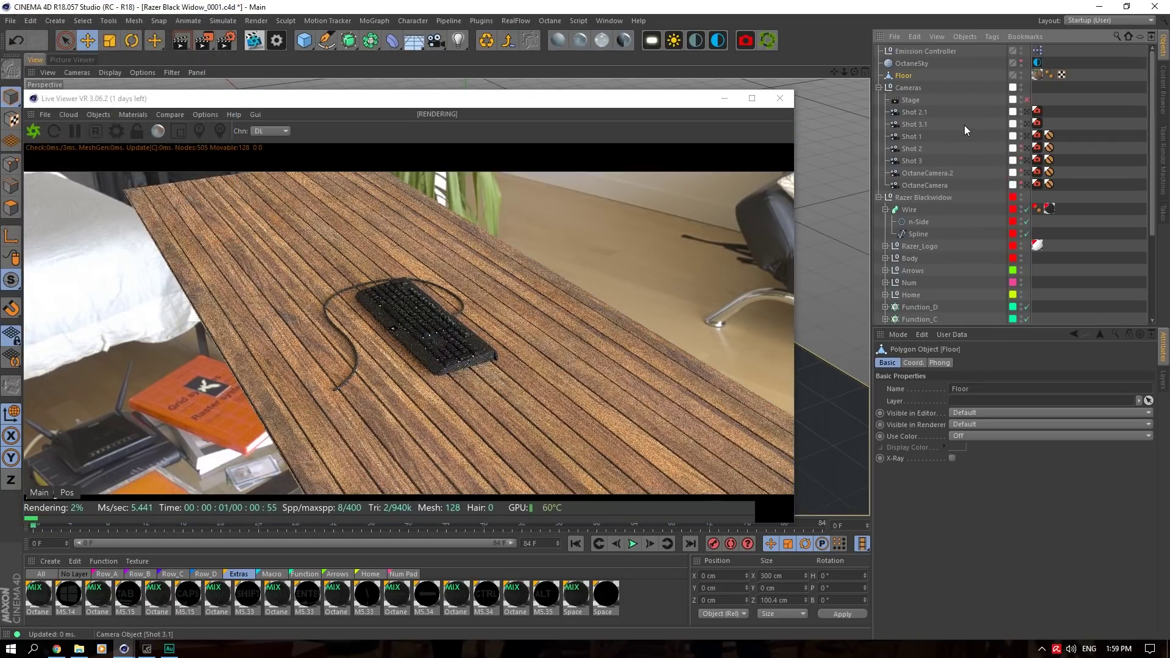
left_click(914, 51)
left_click(926, 63)
left_click(230, 15)
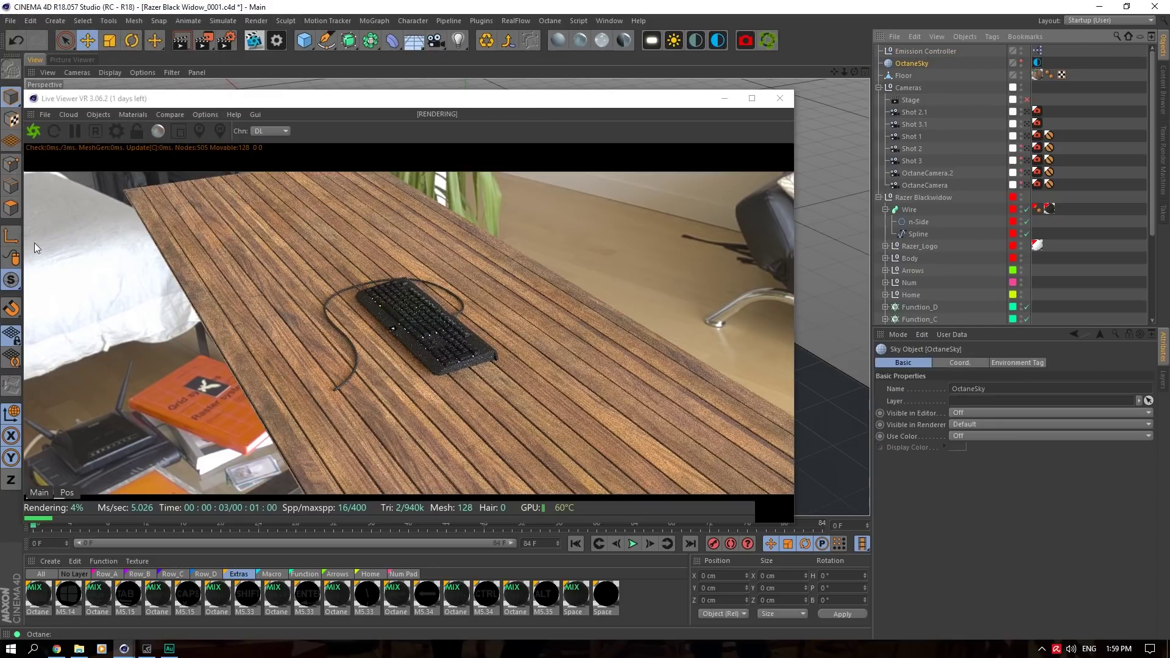
left_click(11, 278)
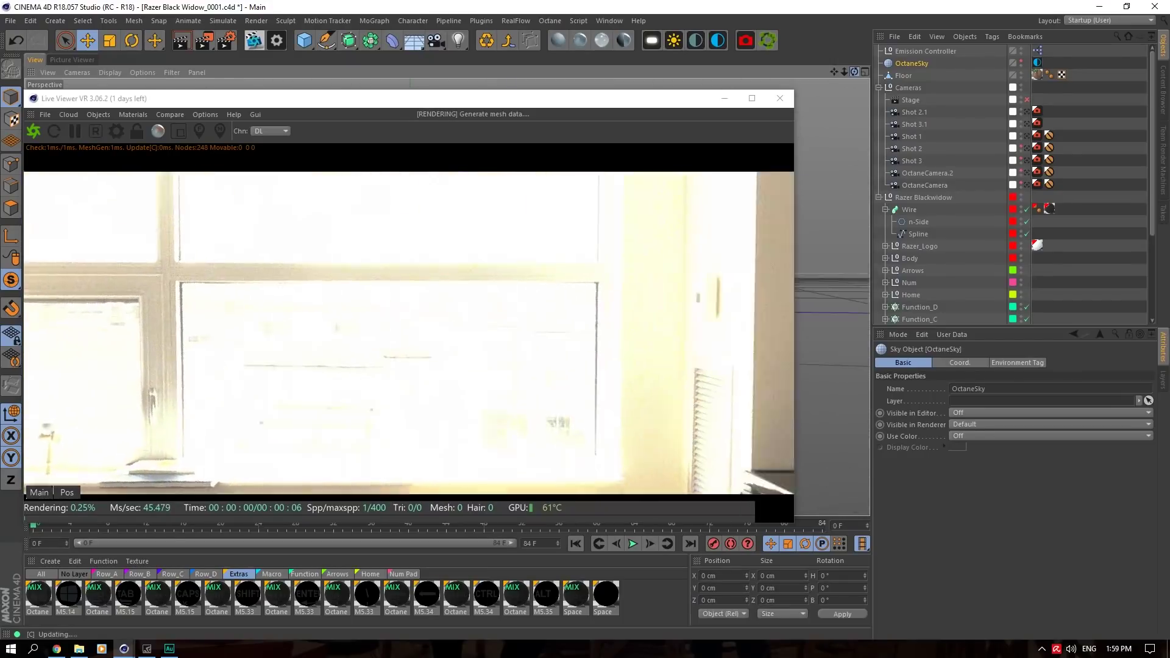
Try lowering the sky's environment power to about 0.26, undo the change and look around the surrounding room.
left_click(1039, 63)
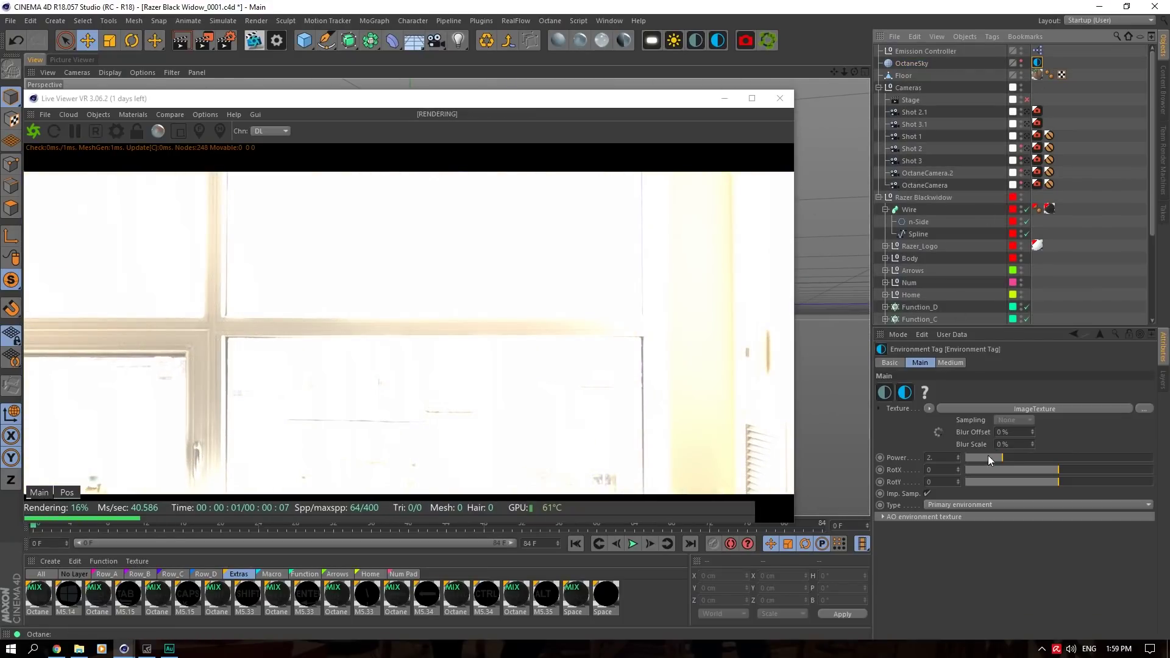
left_click_drag(988, 457, 970, 454)
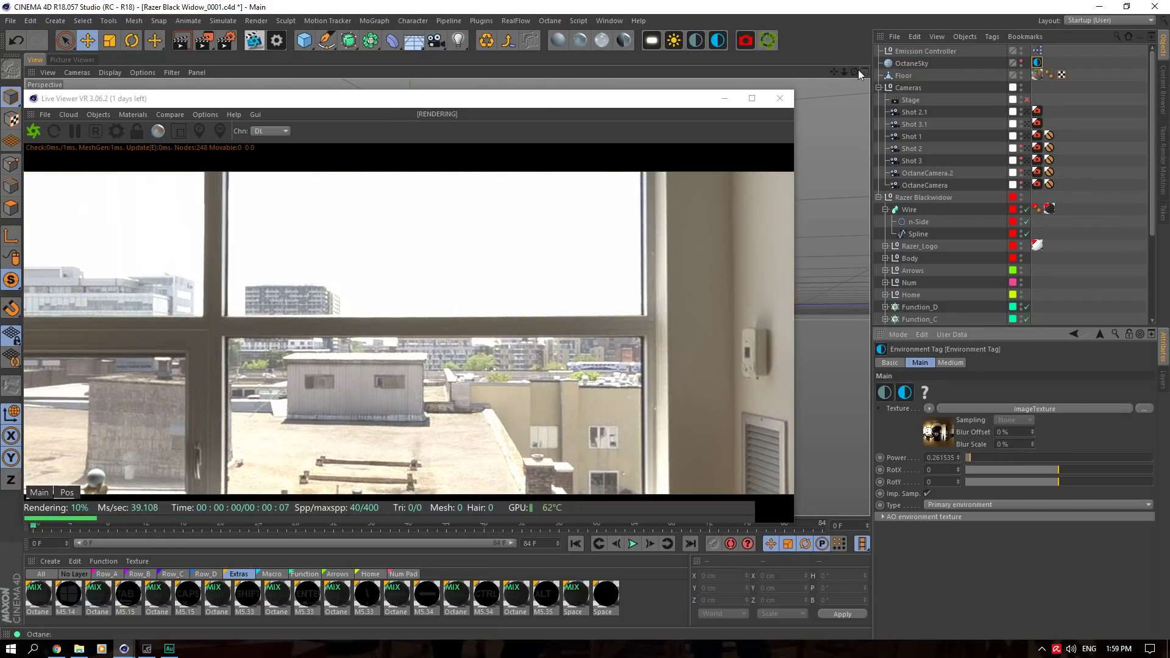
key("ctrl+z")
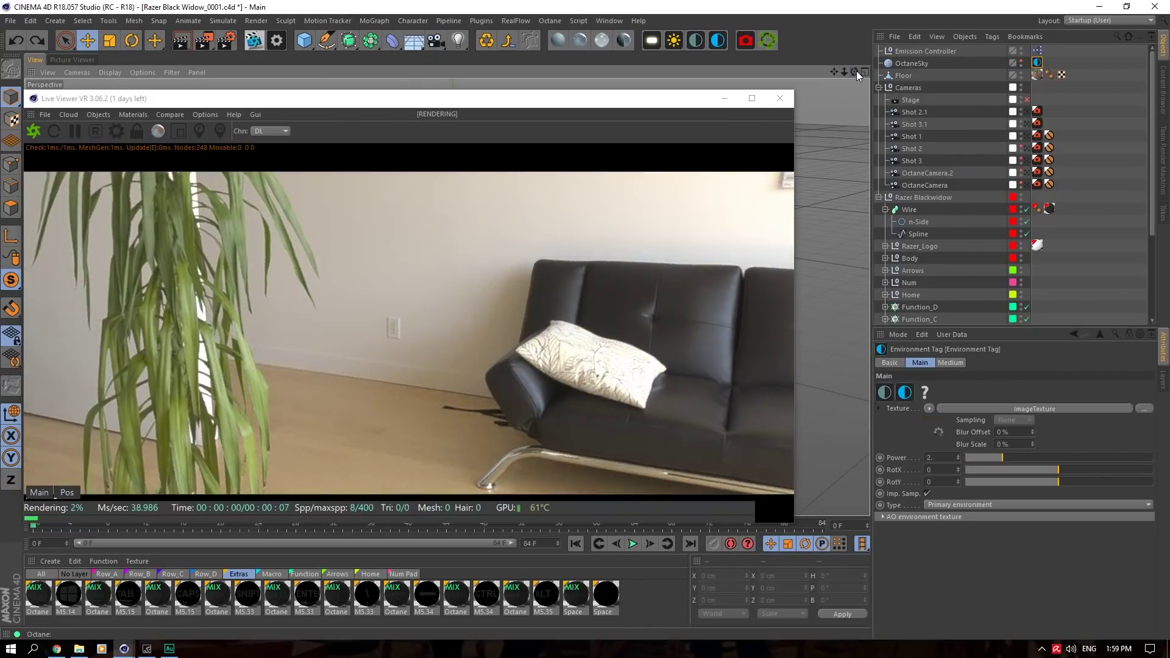
left_click_drag(854, 71, 816, 67)
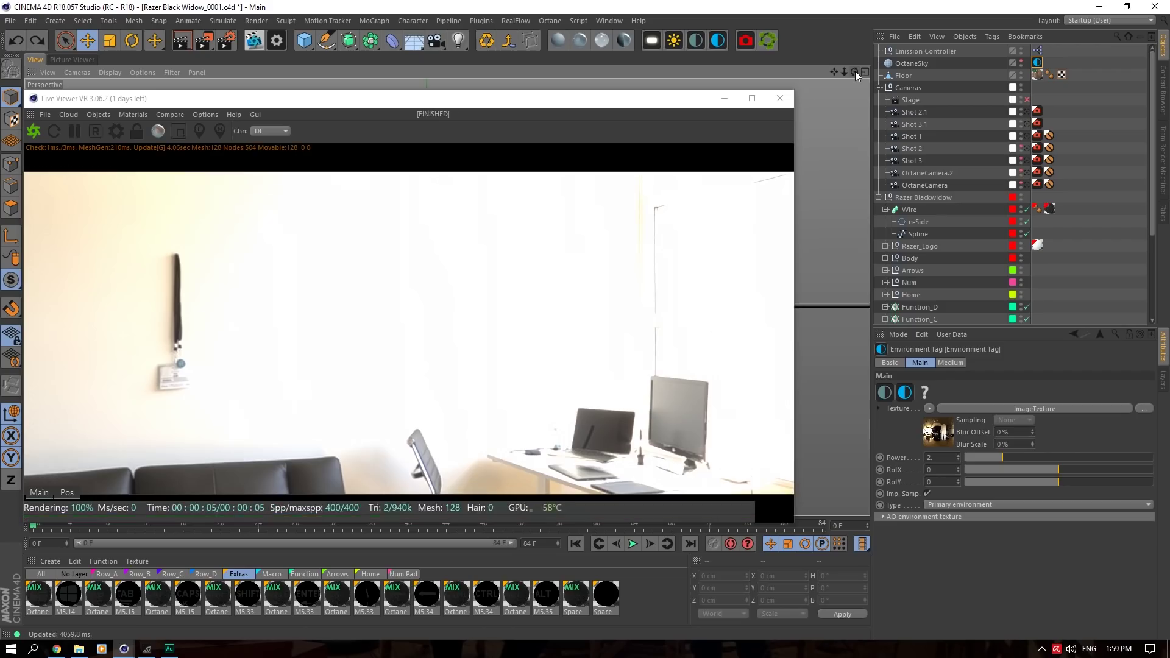
left_click_drag(854, 72, 875, 135)
Isolate the floor with viewport solo and show the materials without a layer while examining its wood planks.
left_click(831, 250)
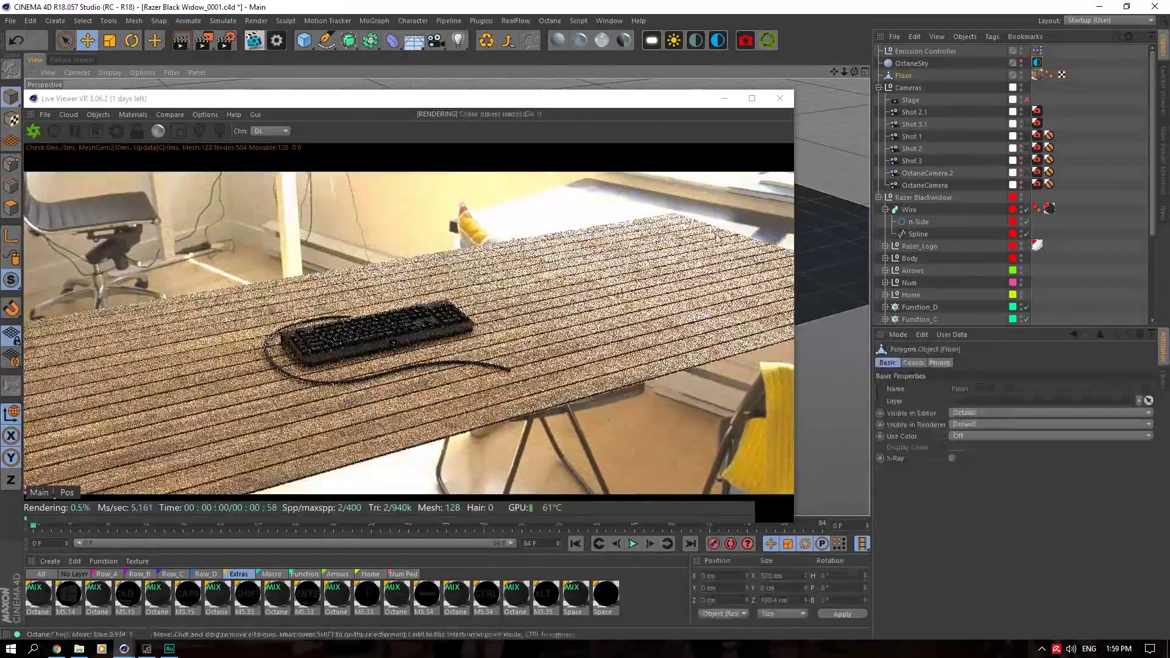
left_click_drag(11, 280, 69, 316)
left_click(68, 316)
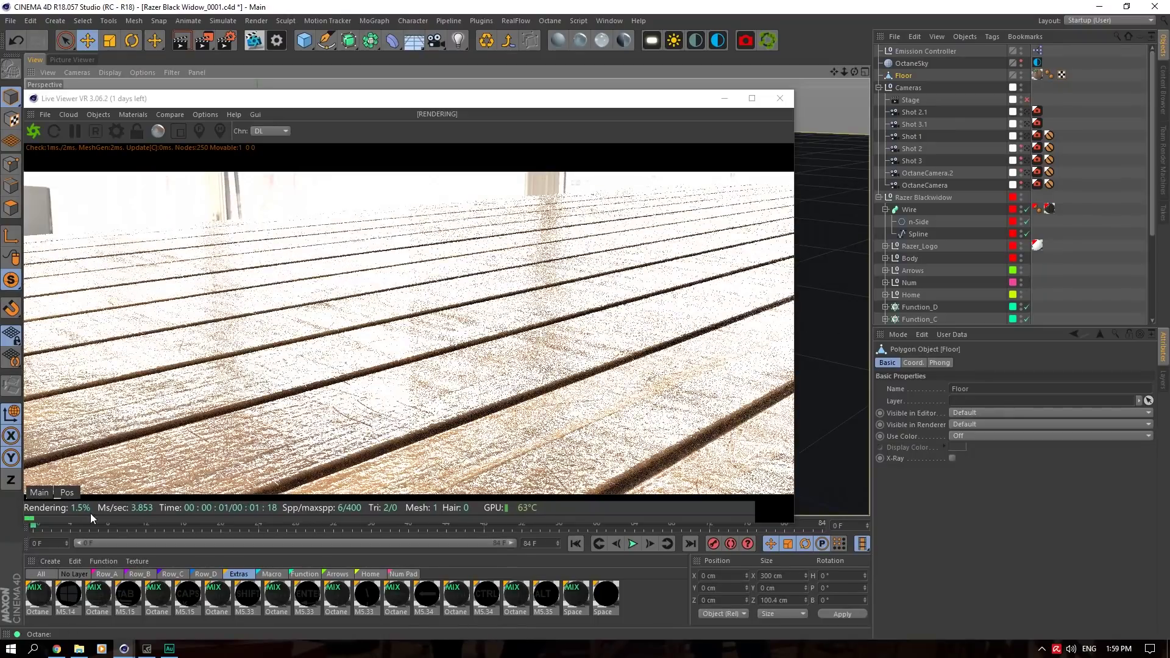
left_click(39, 573)
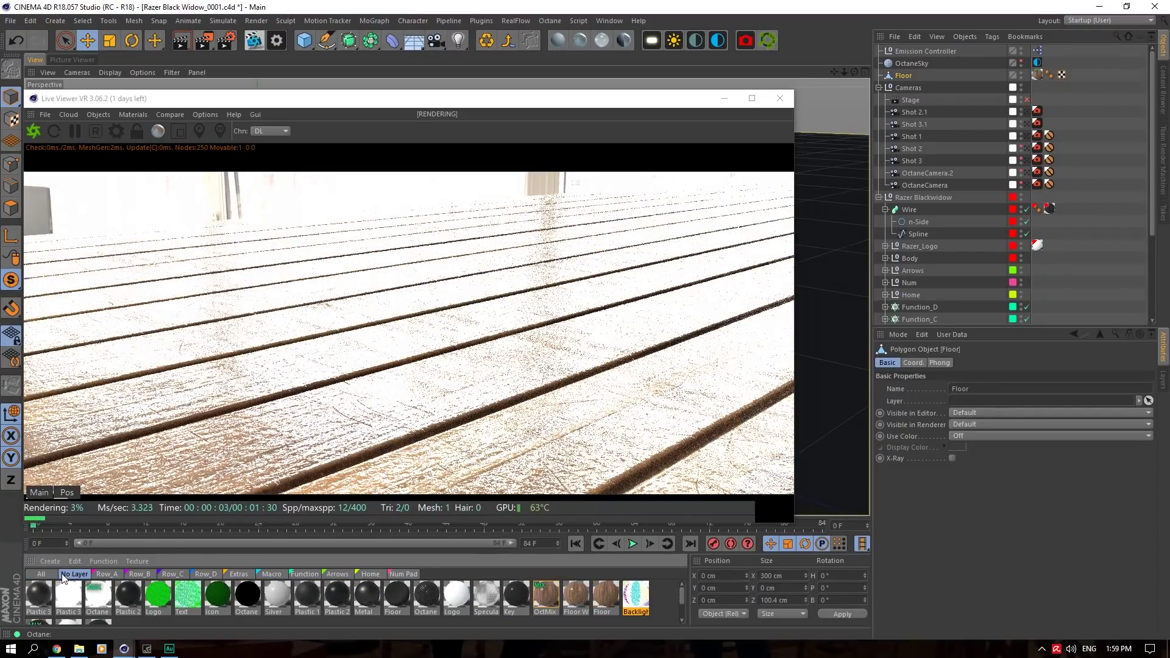
left_click_drag(854, 72, 856, 72)
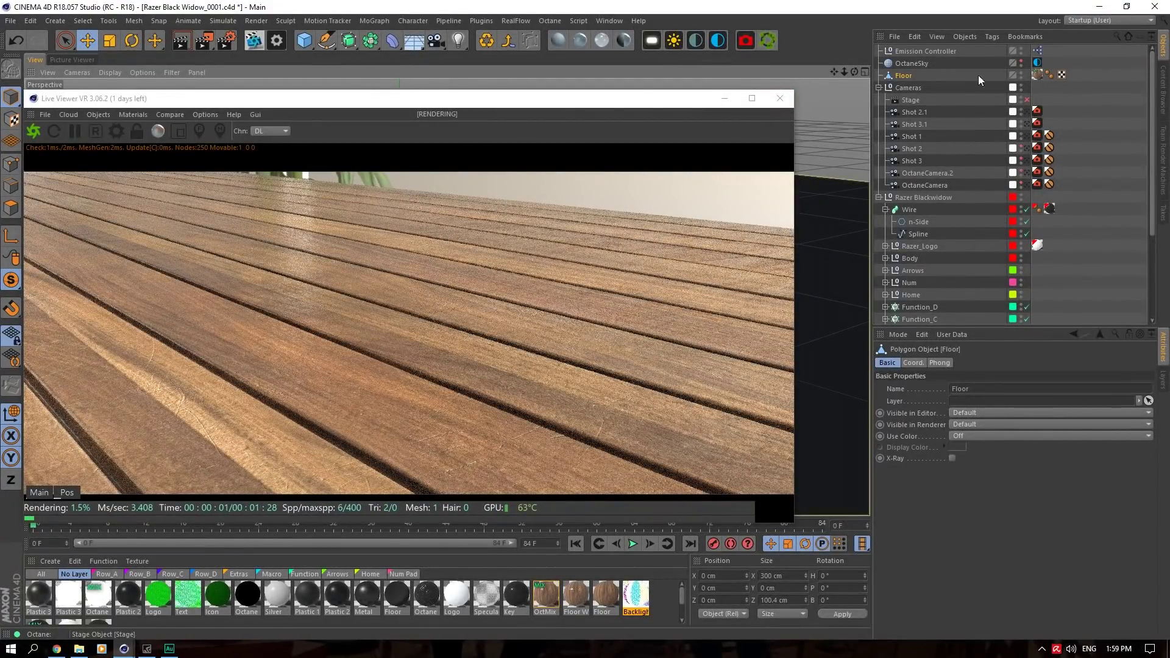
Move the floor's OctMix texture tag to the Cameras null and apply a new Octane Glossy material to the floor.
left_click(1037, 75)
left_click_drag(1039, 77, 1037, 87)
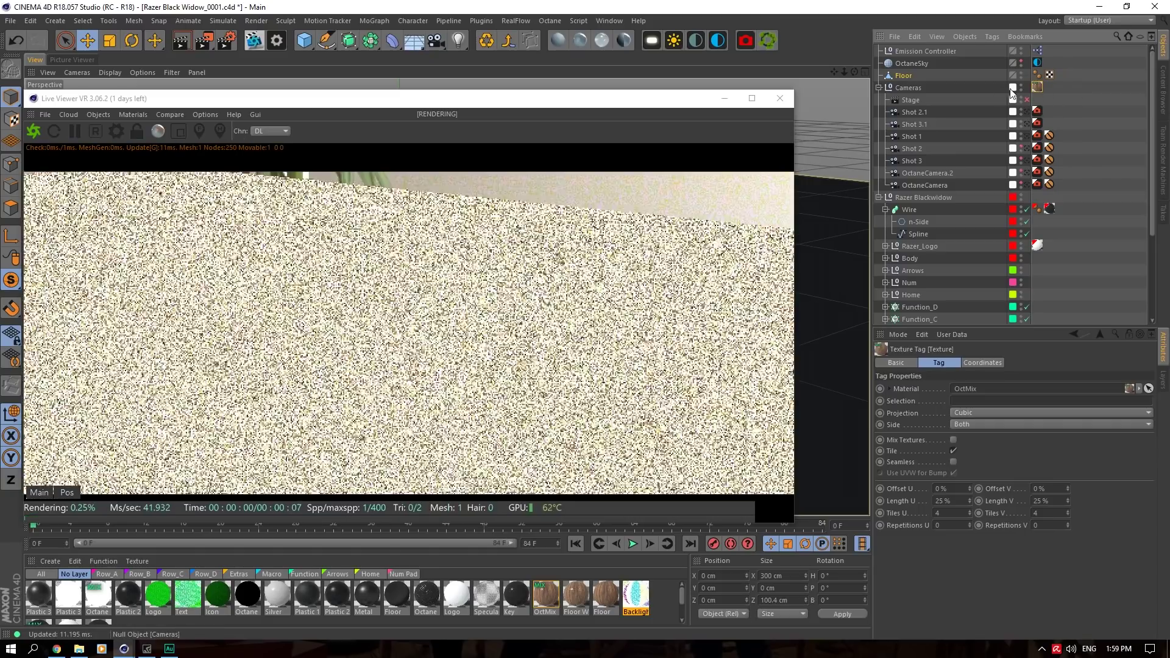
left_click(583, 43)
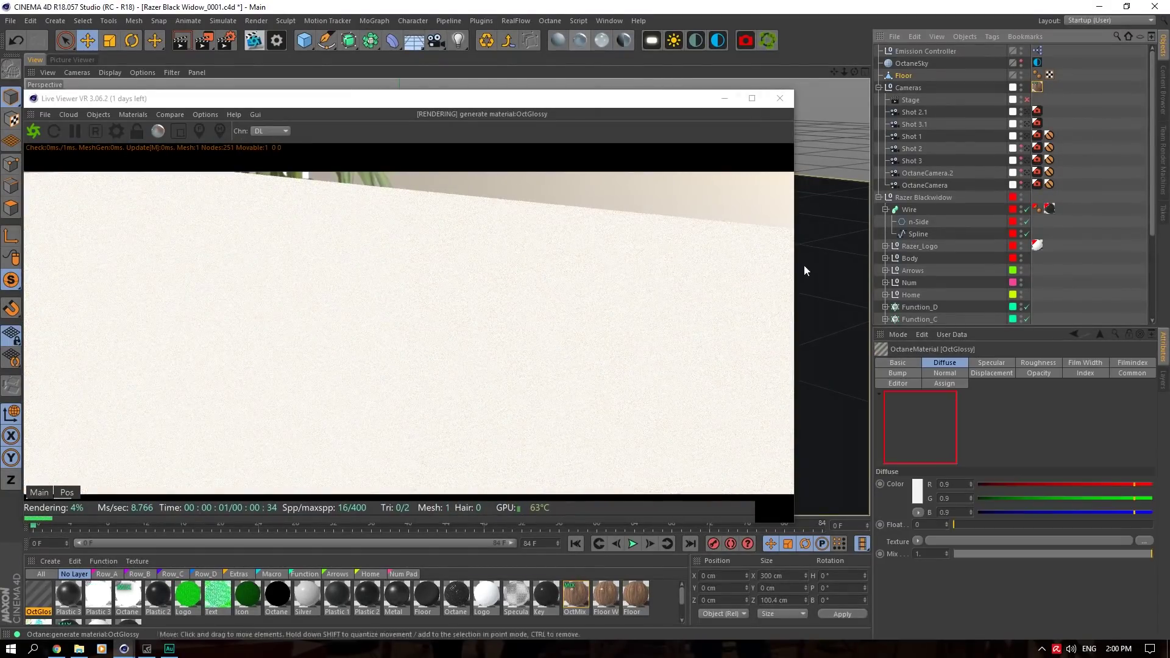
double_click(35, 596)
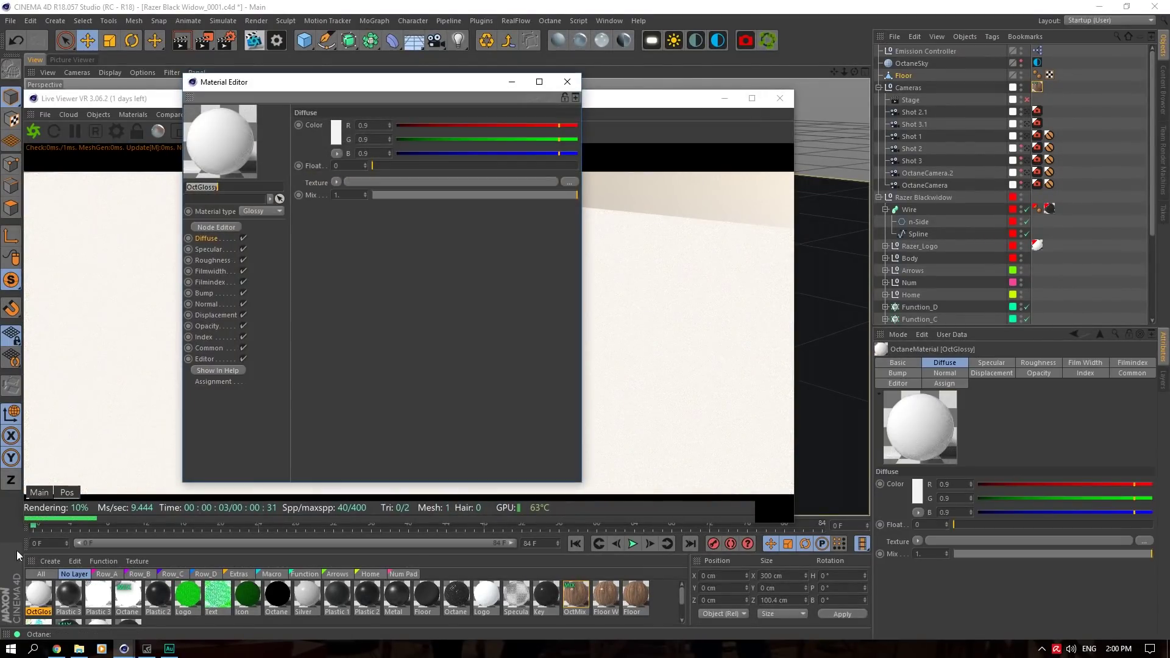
left_click_drag(35, 596, 922, 72)
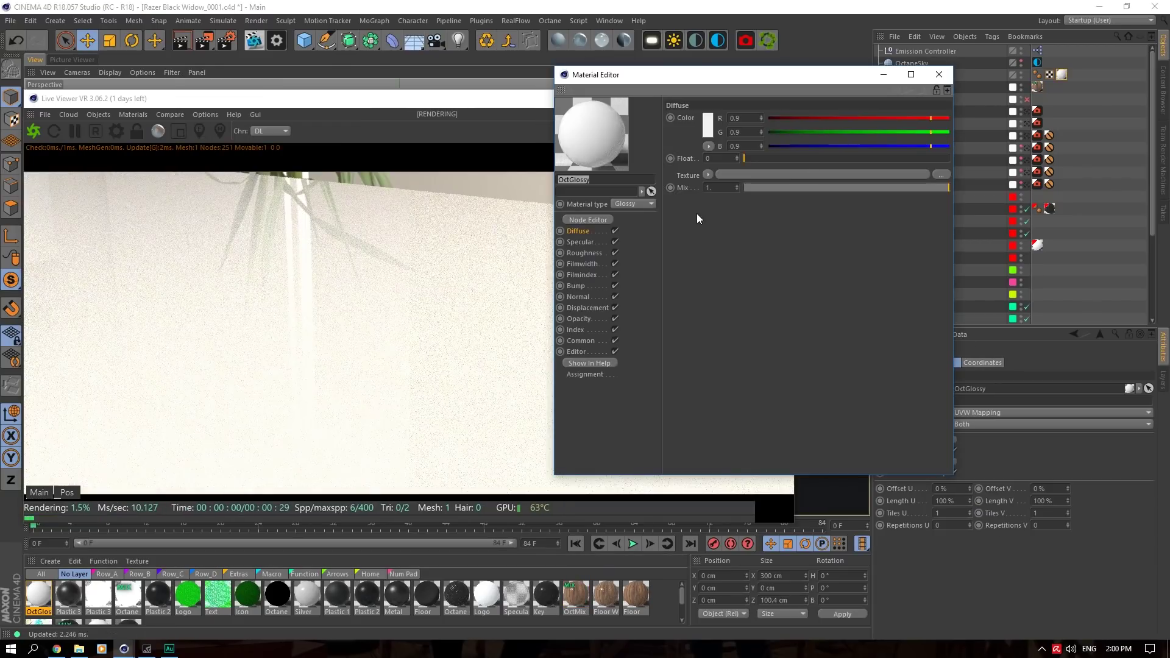
Load WoodPlywoodFlooring001_COL_3K.jpg from the Wood Plywood Flooring 001 folder as an Octane ImageTexture in the glossy material's Diffuse channel.
left_click(707, 175)
mouse_move(763, 421)
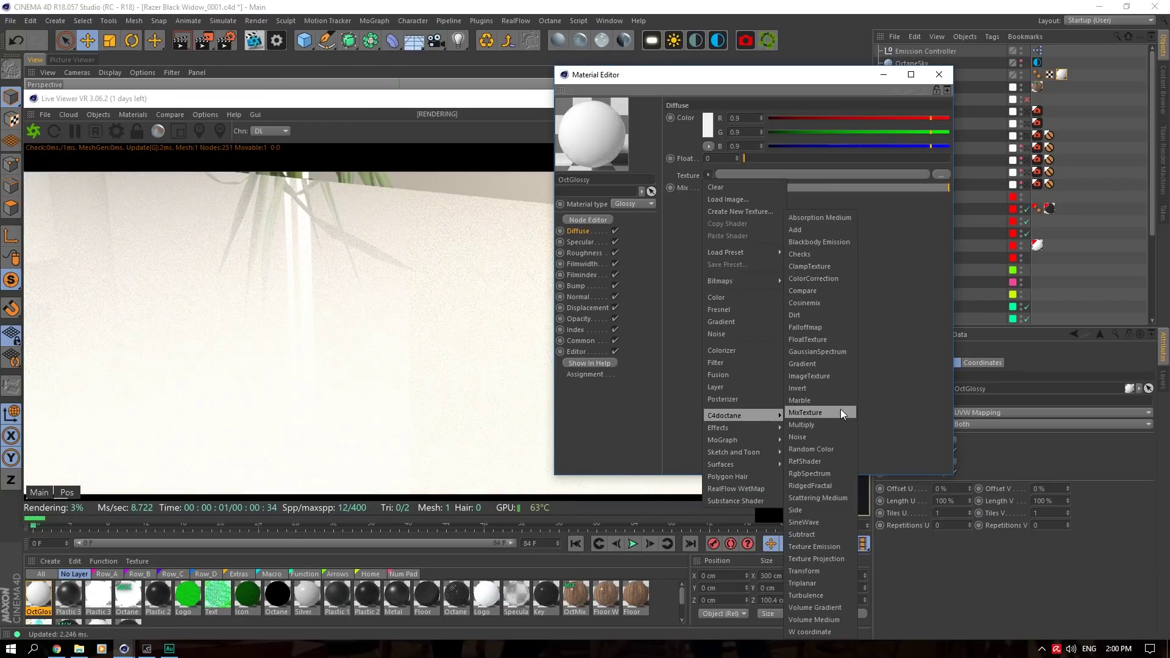
left_click(817, 375)
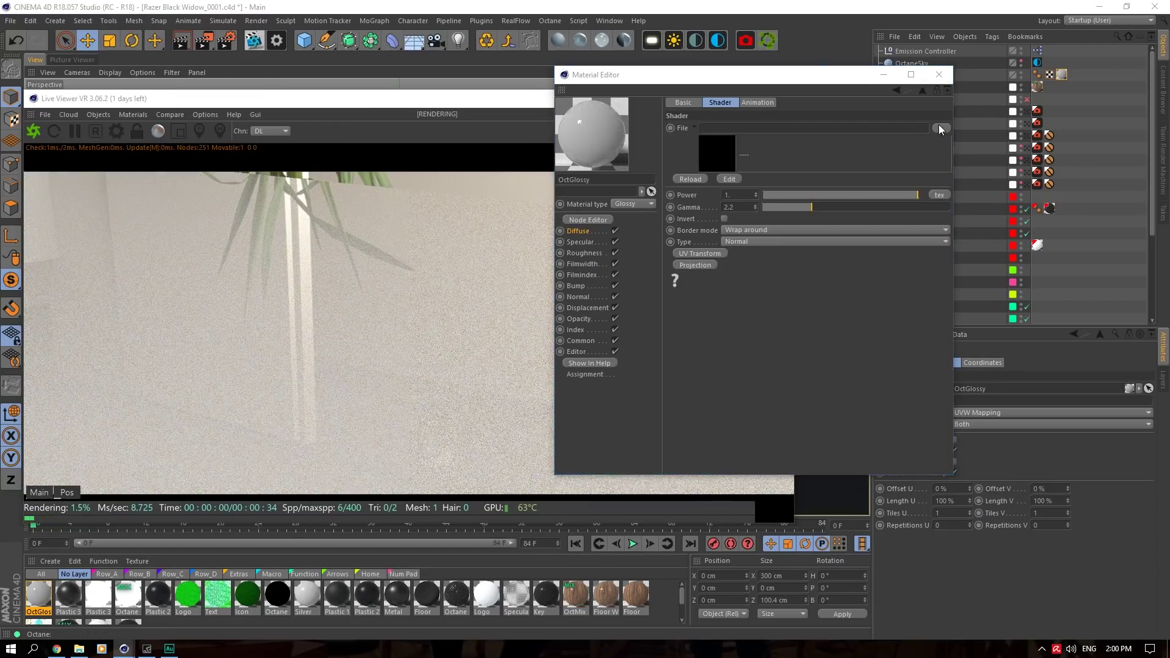
left_click(938, 190)
left_click(758, 112)
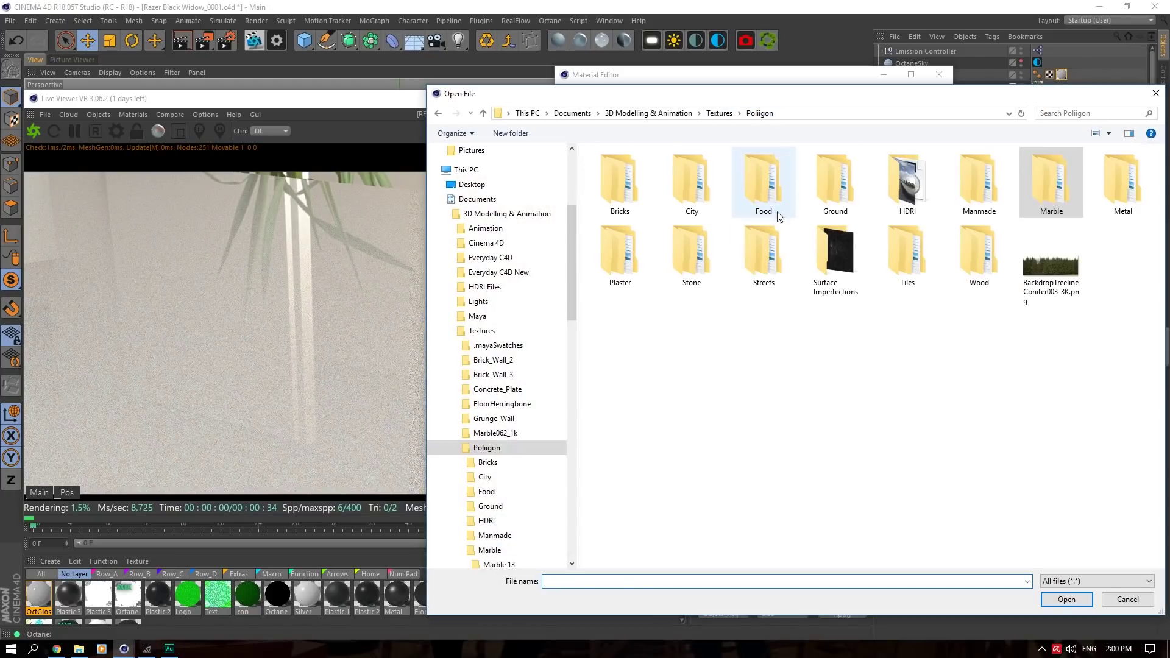
double_click(970, 249)
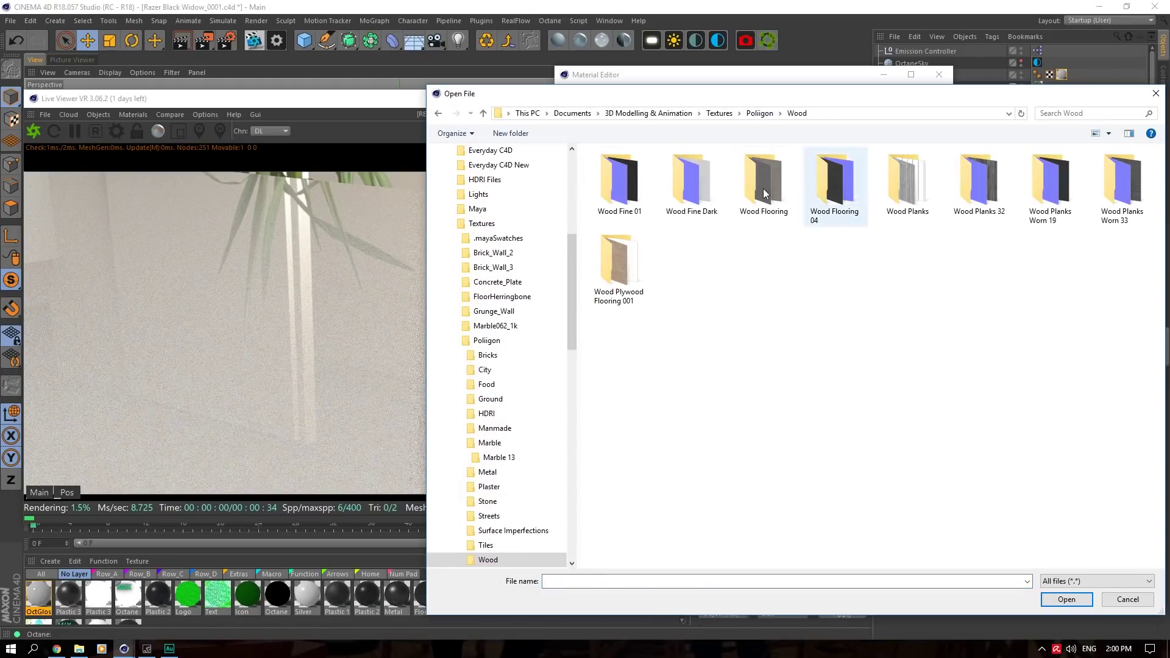
double_click(619, 262)
left_click(697, 183)
left_click(1066, 599)
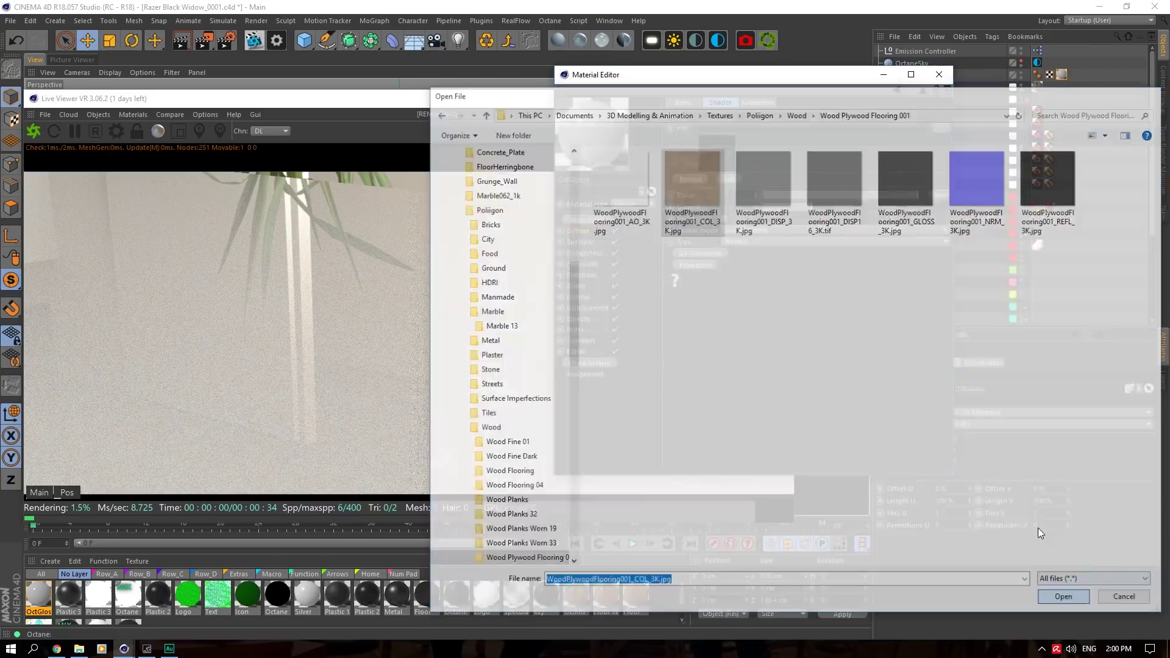
Set the projection of the floor's glossy material tag to Cubic and move the Material Editor clear of the object list.
left_click(590, 232)
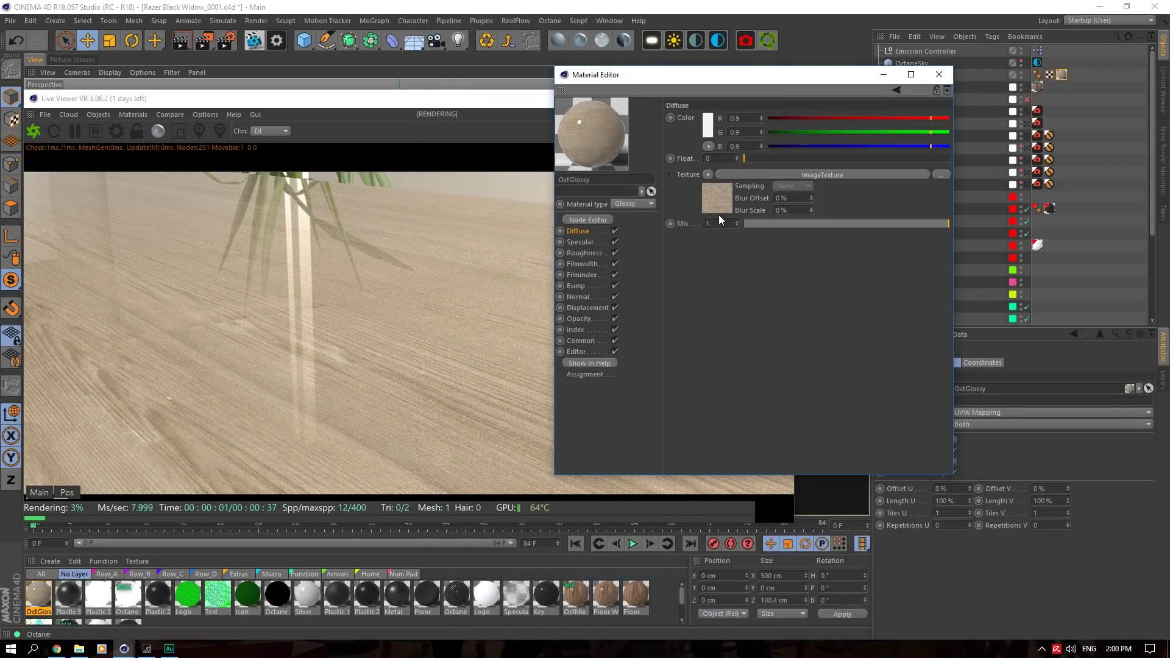
left_click(708, 174)
left_click(875, 81)
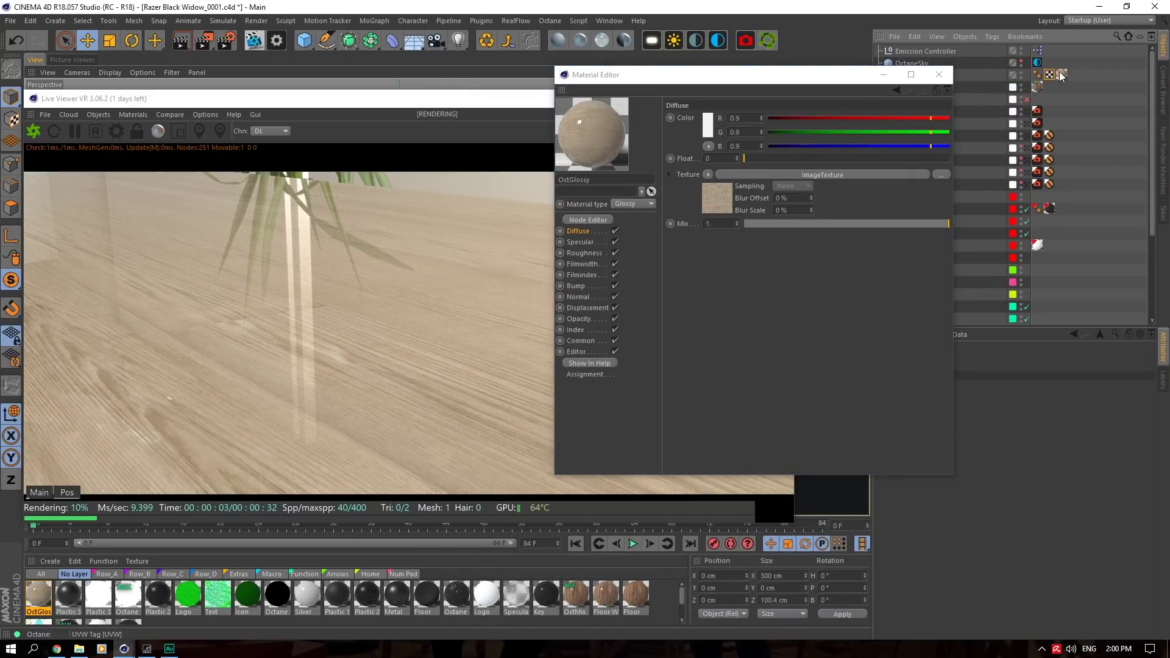
left_click(990, 412)
left_click(985, 463)
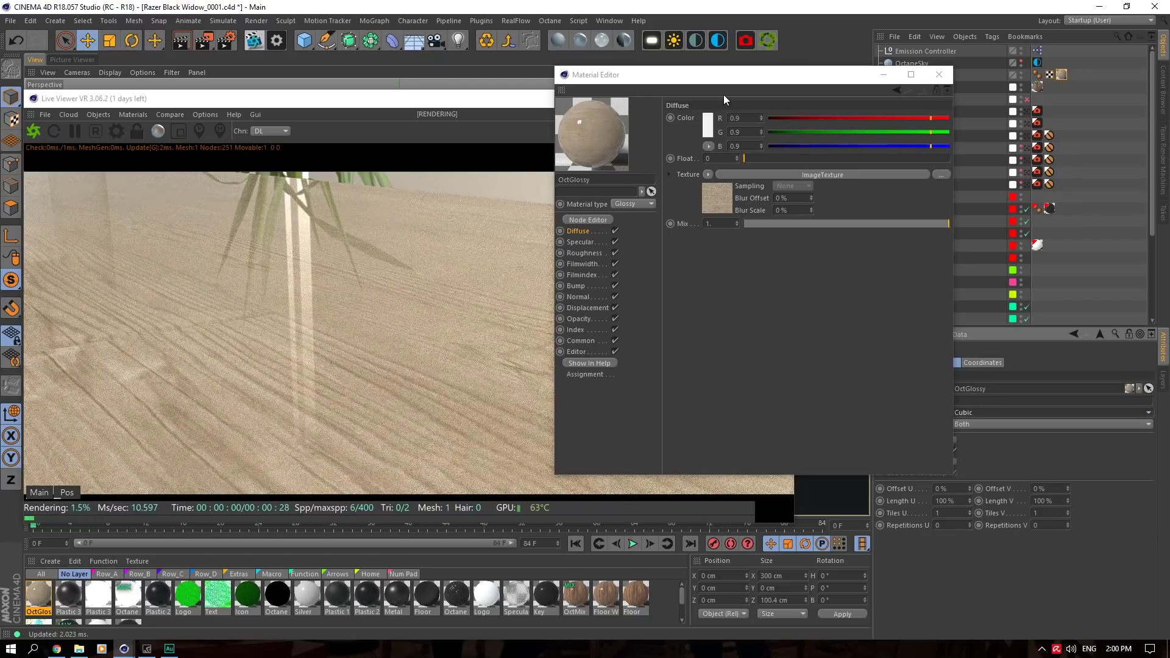
left_click_drag(825, 76, 845, 154)
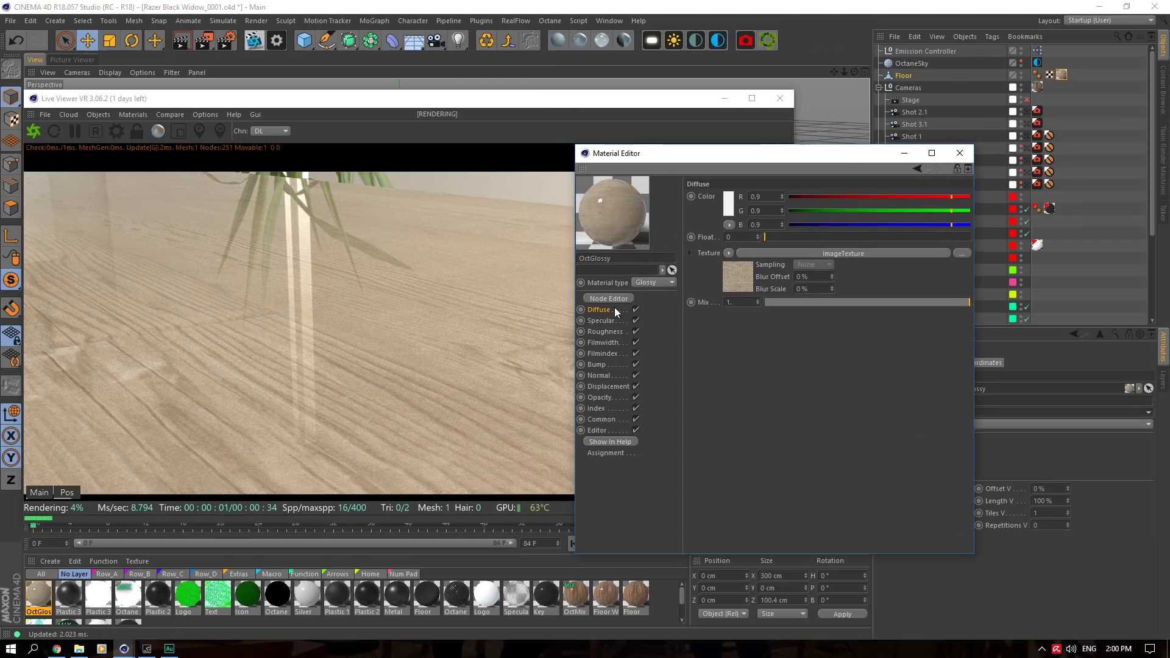
Copy the glossy material's Diffuse image texture into its Normal channel and open the pasted shader.
left_click(728, 253)
left_click(748, 318)
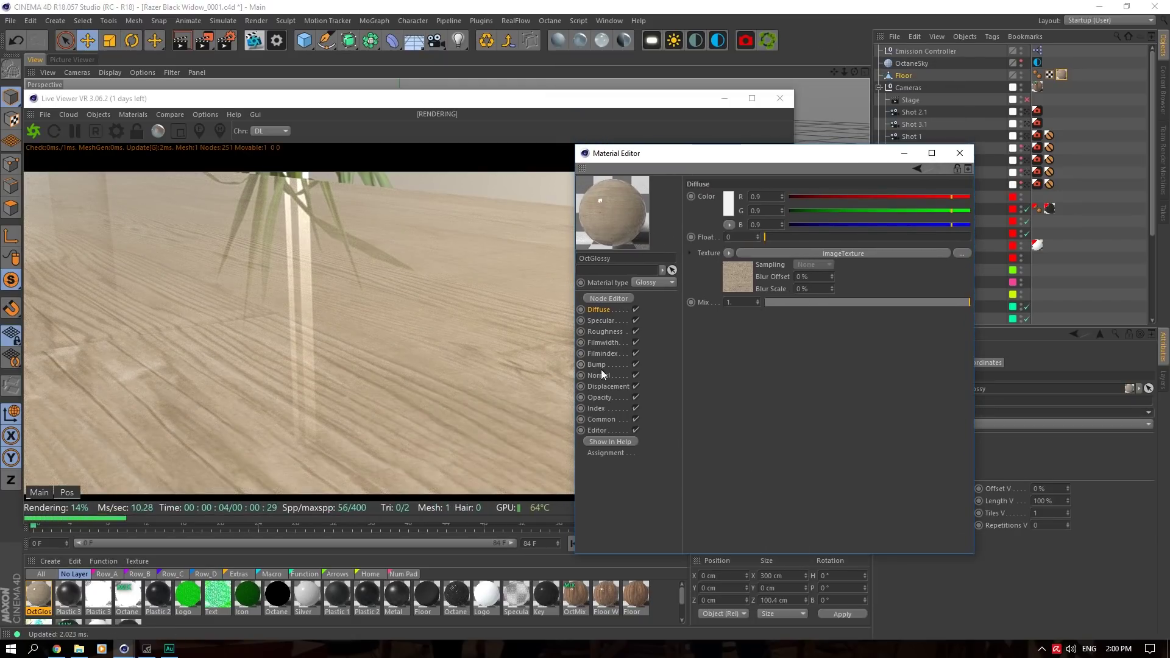
left_click(598, 375)
left_click(728, 201)
left_click(749, 278)
left_click(938, 201)
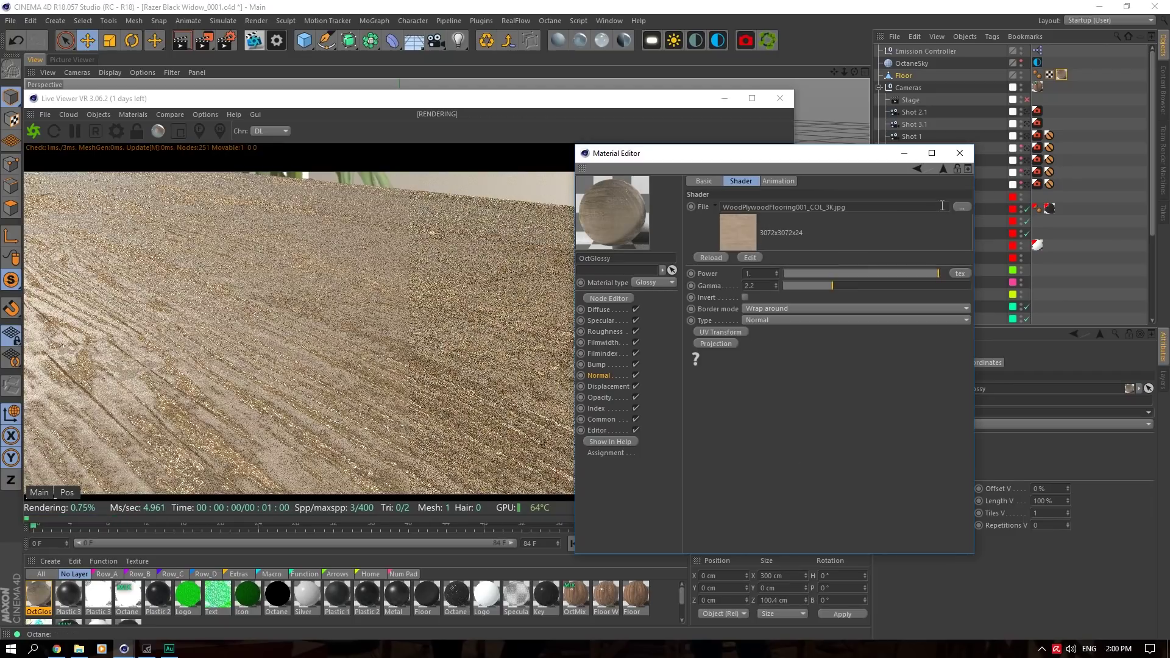
Replace the Normal channel's image with WoodPlywoodFlooring001_NRM_3K.jpg and open the material's Specular channel.
left_click(961, 206)
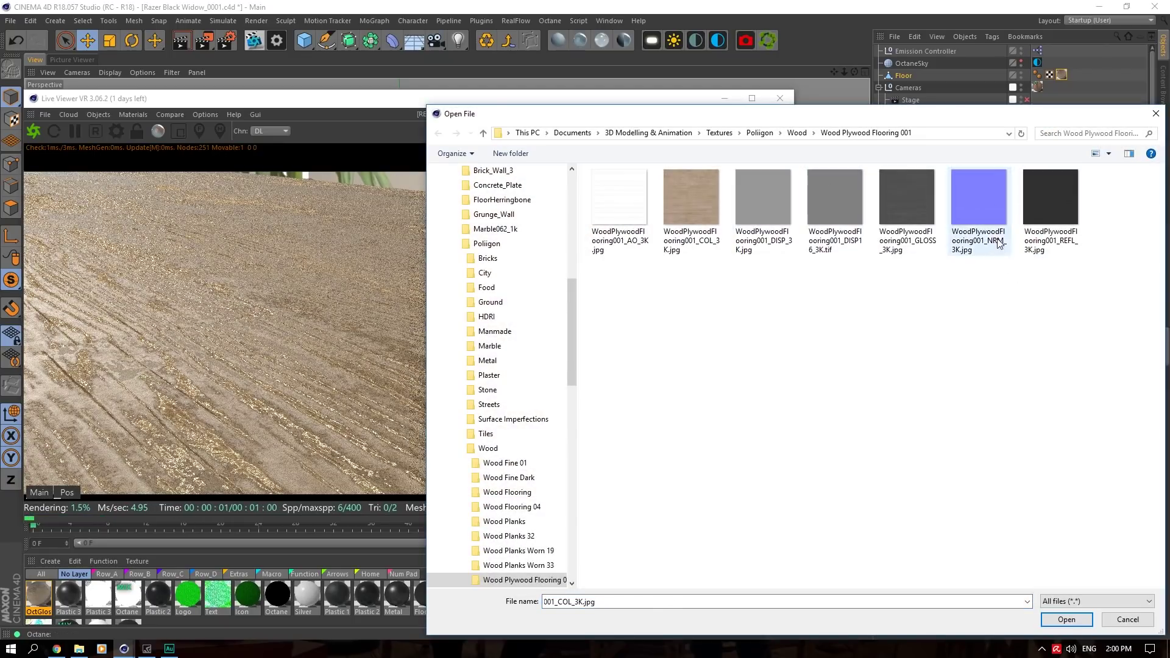
left_click(978, 198)
left_click(1067, 619)
left_click(603, 321)
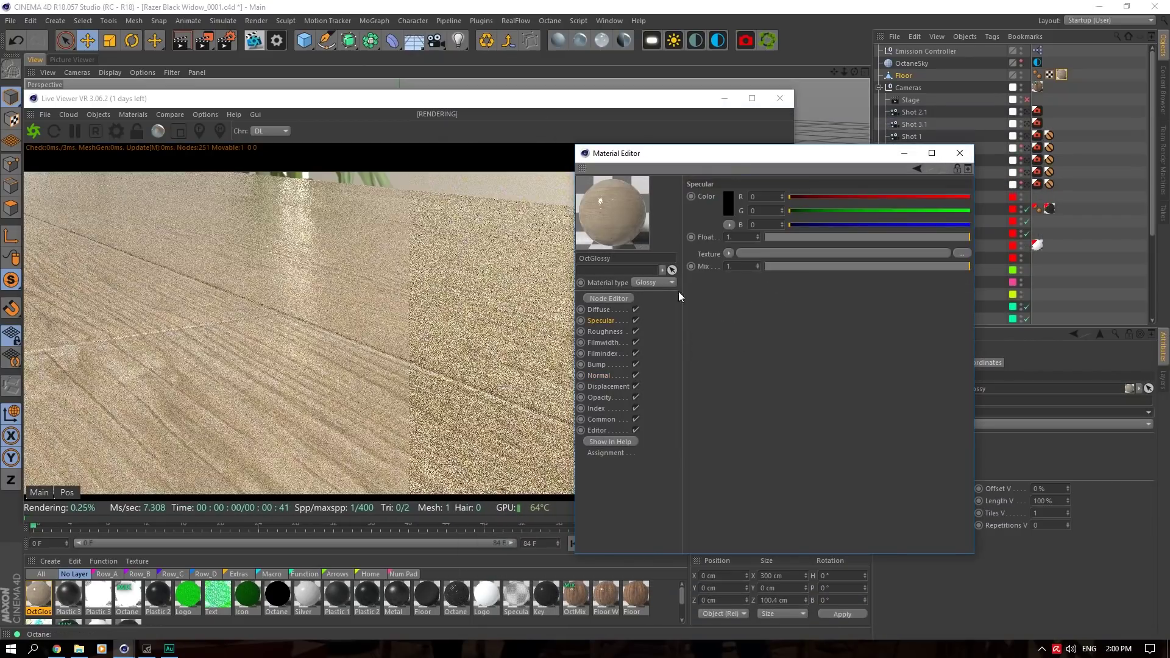
Paste the image texture into the Specular channel, set its type to Float and load WoodPlywoodFlooring001_REFL_3K.jpg as its file.
left_click(729, 253)
left_click(749, 312)
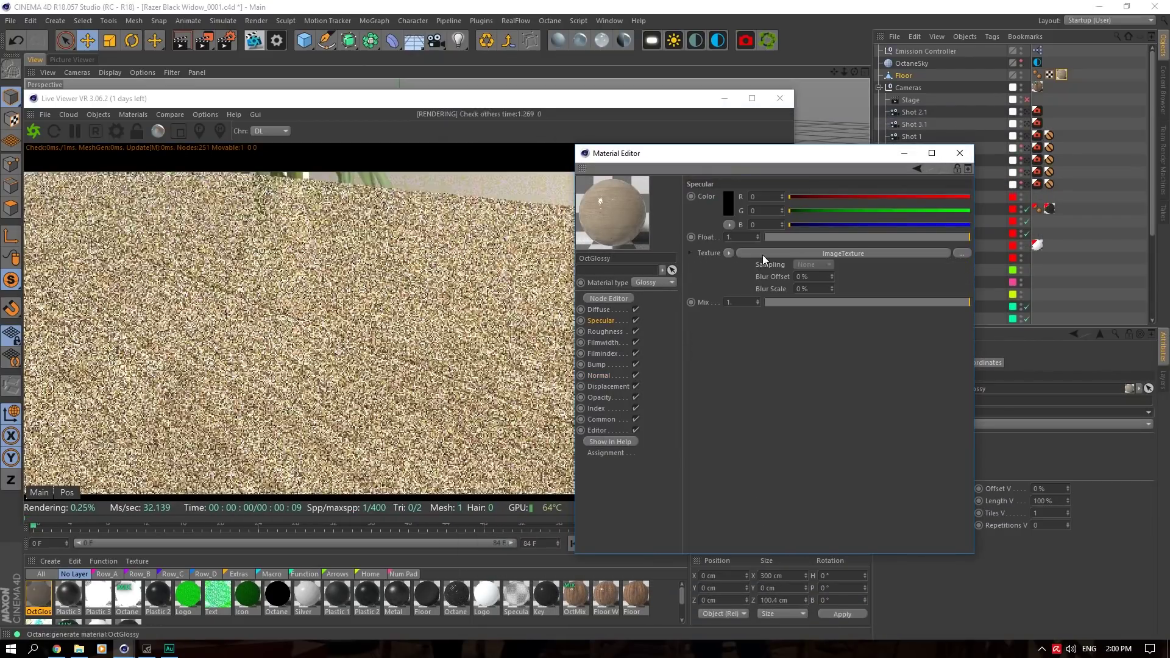
left_click(738, 273)
left_click(782, 321)
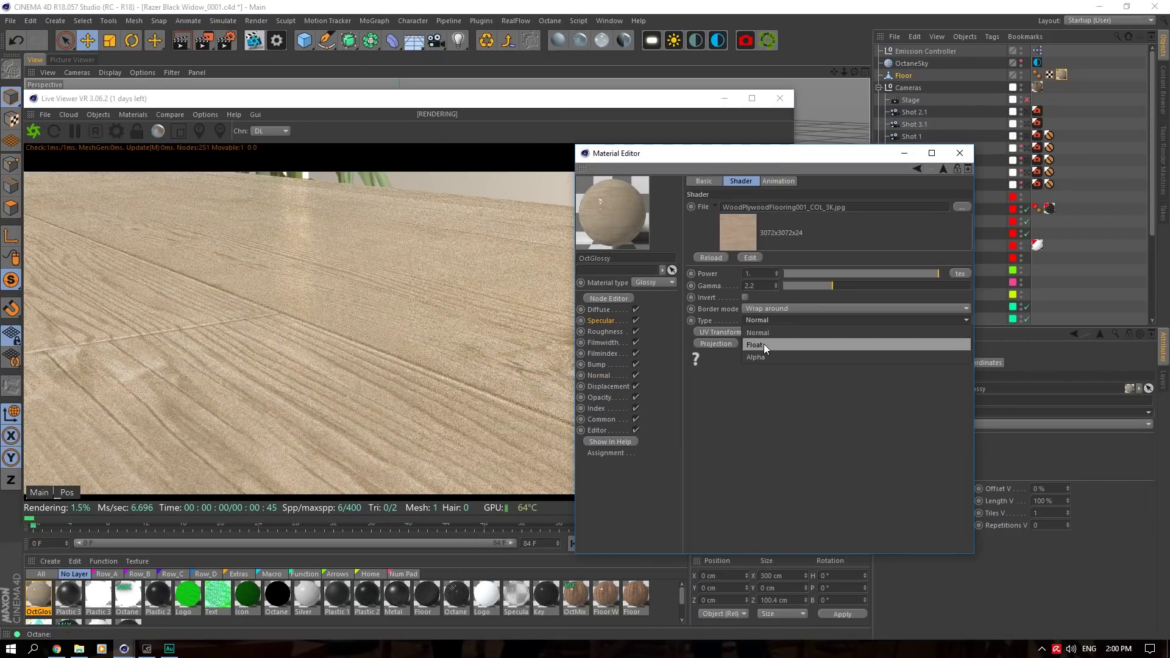
left_click(763, 344)
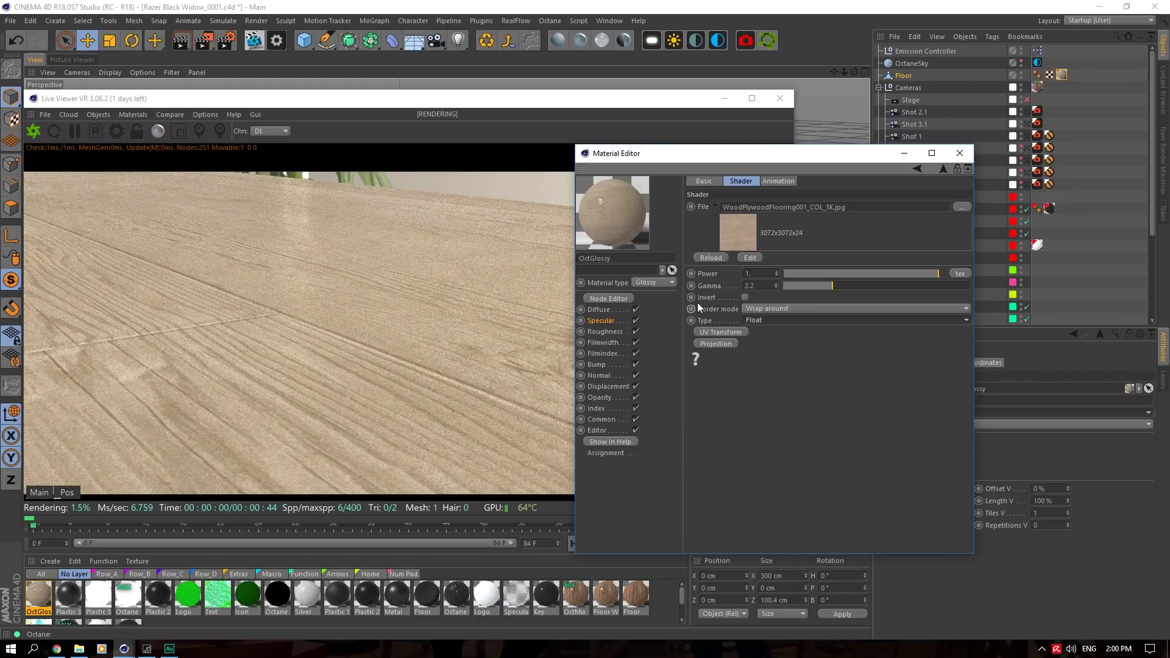
left_click(956, 209)
left_click(1050, 202)
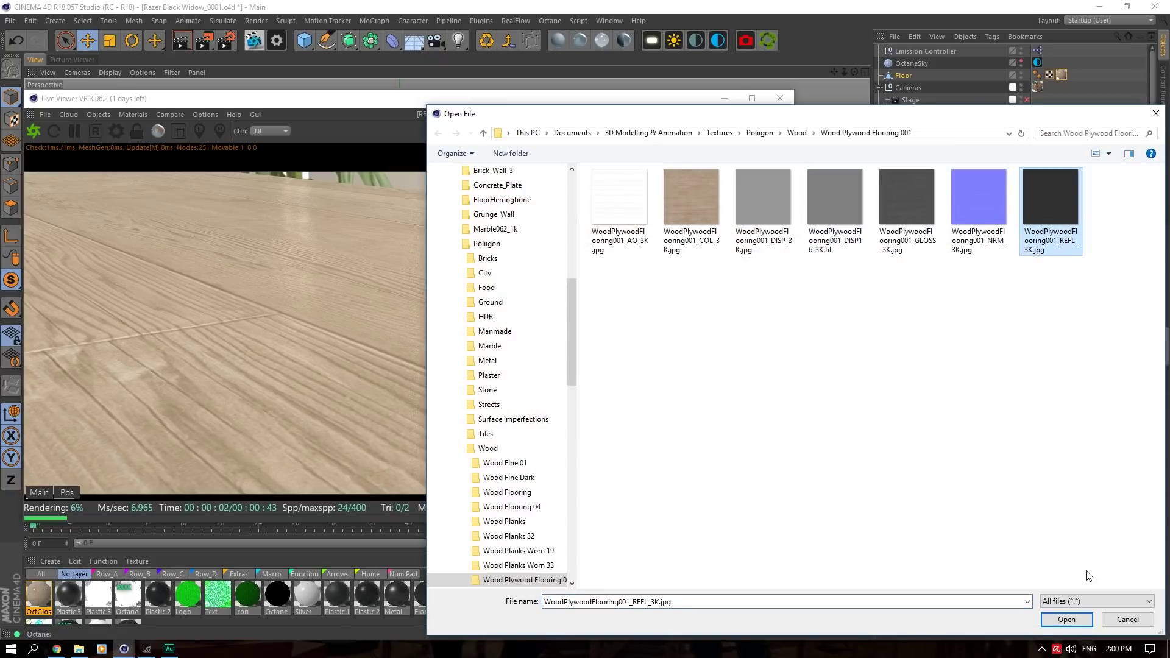
left_click(1068, 620)
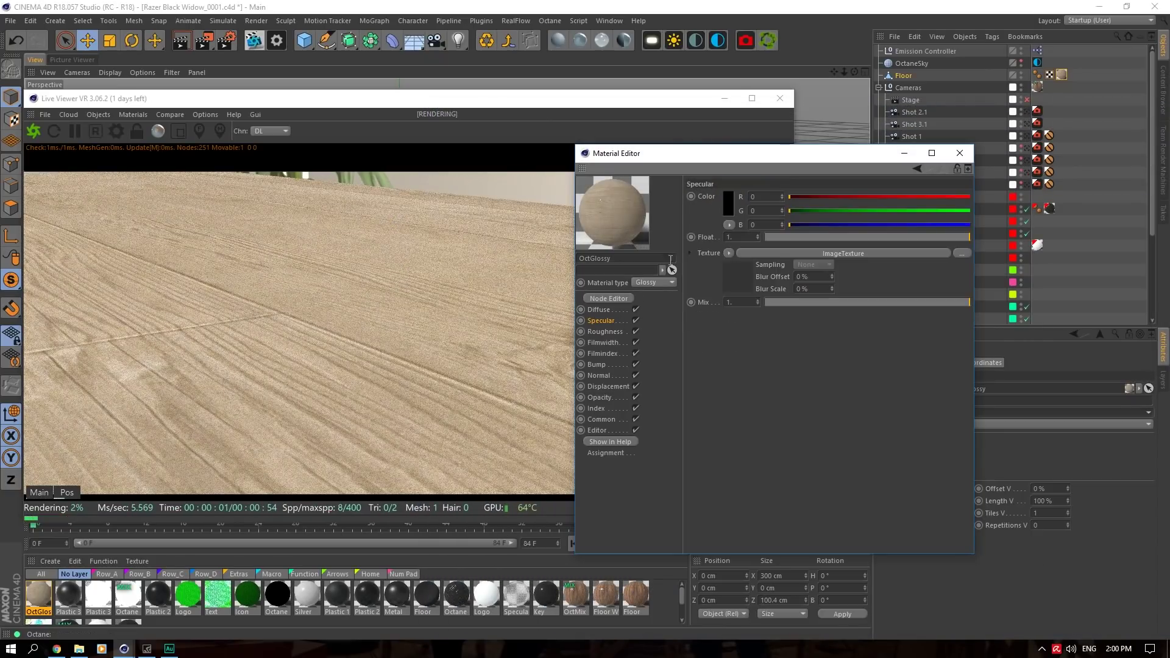
Copy the Specular image texture into the Roughness channel and replace its file with WoodPlywoodFlooring001_GLOSS_3K.jpg.
left_click(728, 253)
left_click(736, 319)
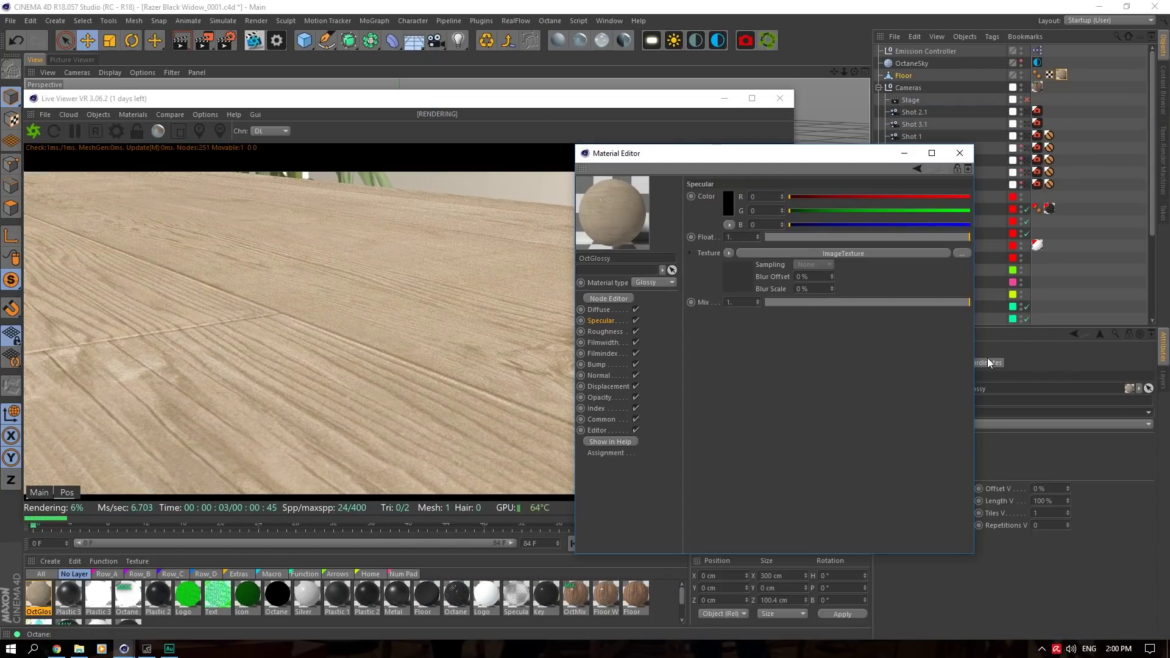
left_click(606, 331)
left_click(728, 253)
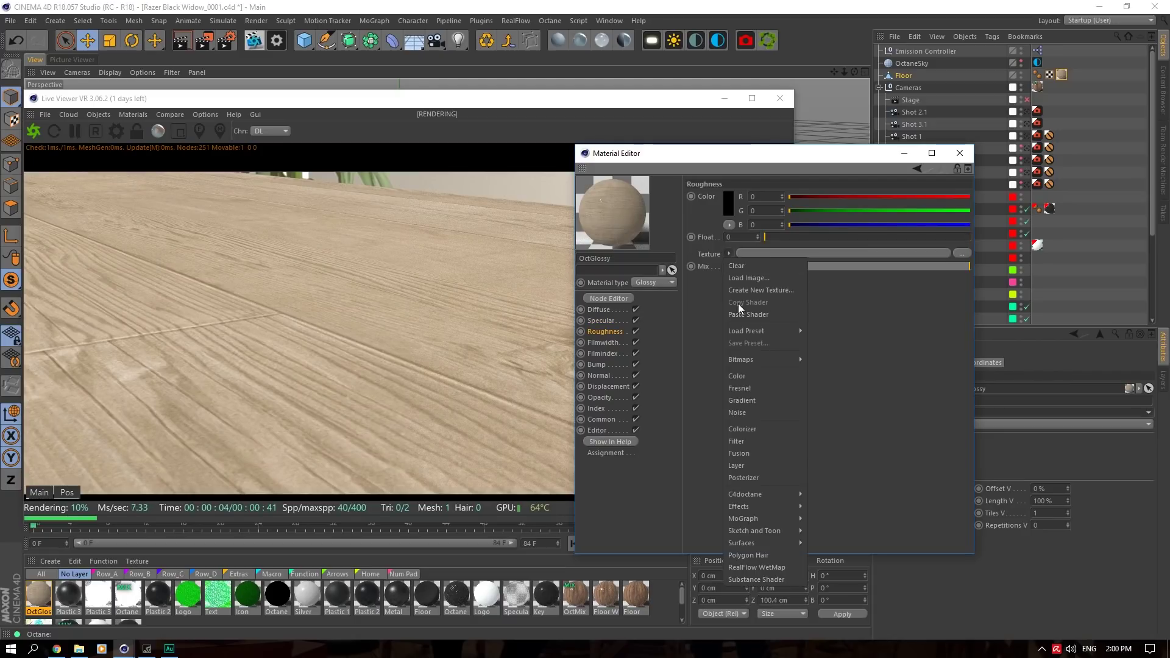
left_click(737, 305)
left_click(842, 253)
left_click(961, 208)
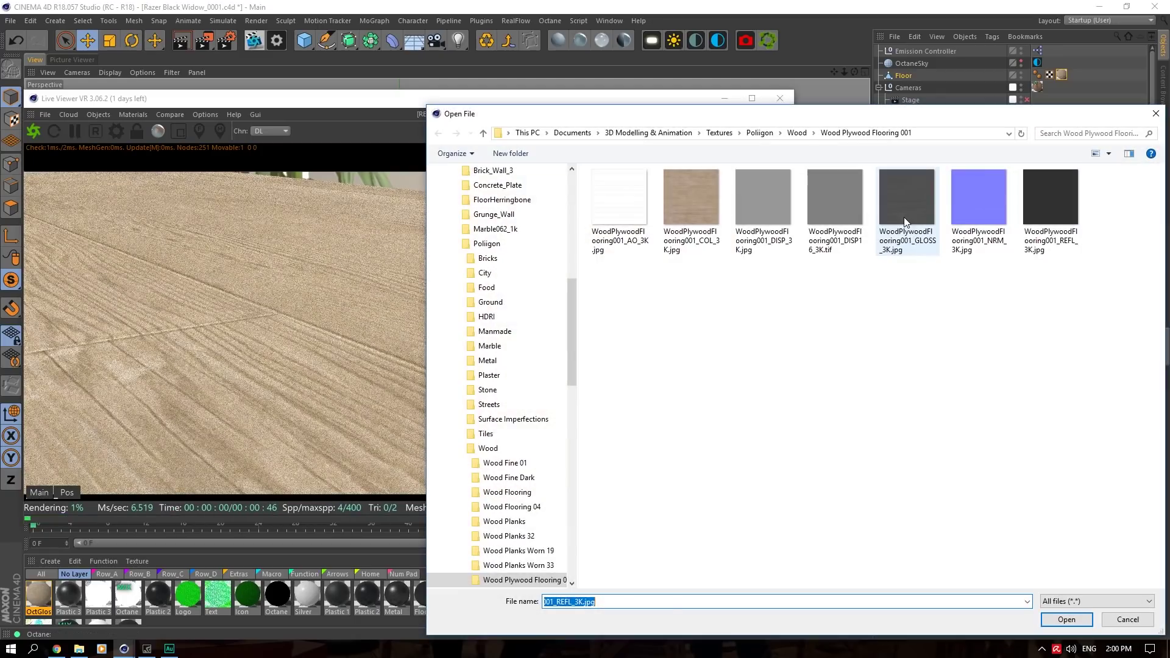
left_click(909, 241)
left_click(1066, 619)
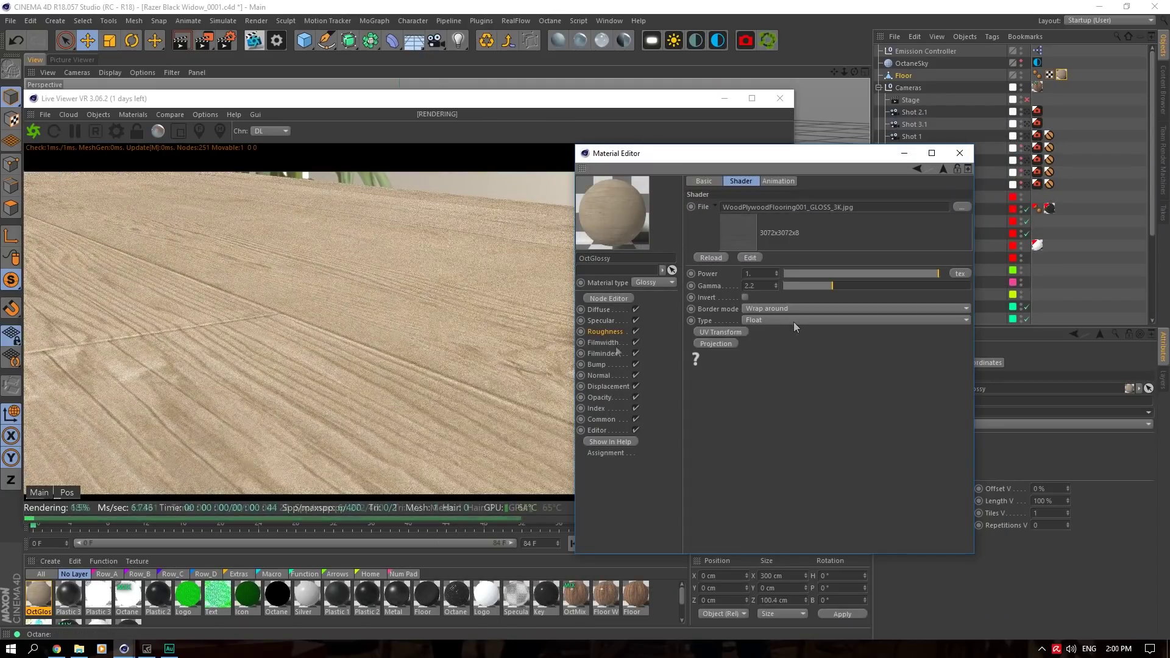
Add a displacement to the material, paste the image texture into it and load WoodPlywoodFlooring001_DISP_3K.jpg.
left_click(608, 387)
left_click(730, 198)
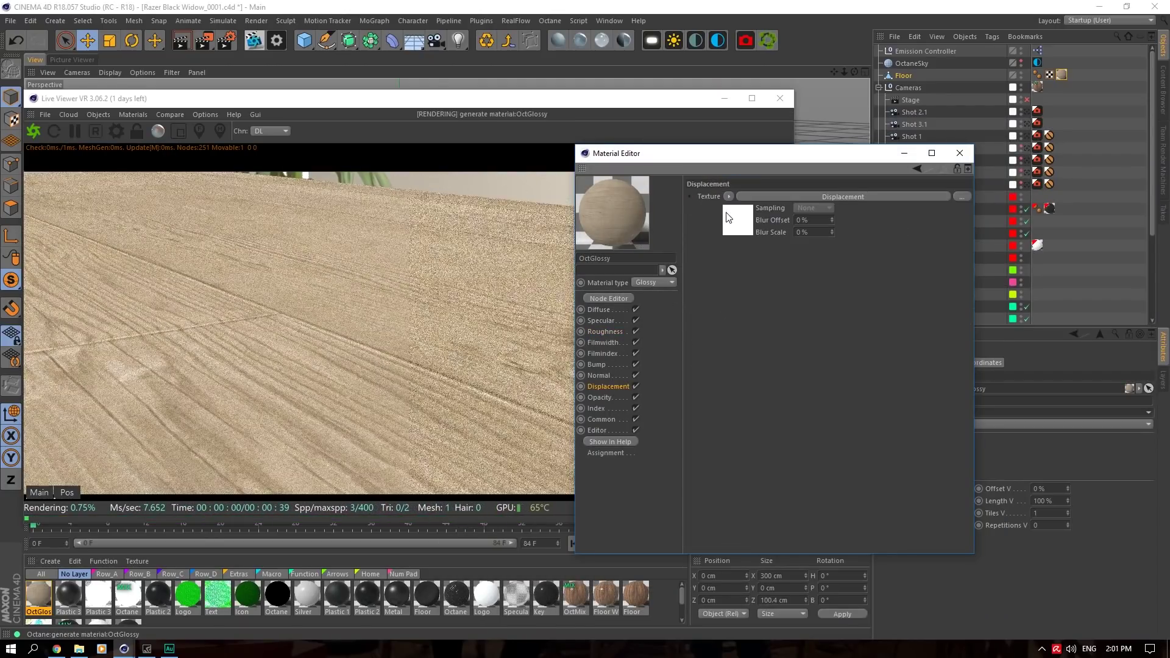
left_click(731, 217)
left_click(752, 207)
left_click(763, 234)
left_click(752, 207)
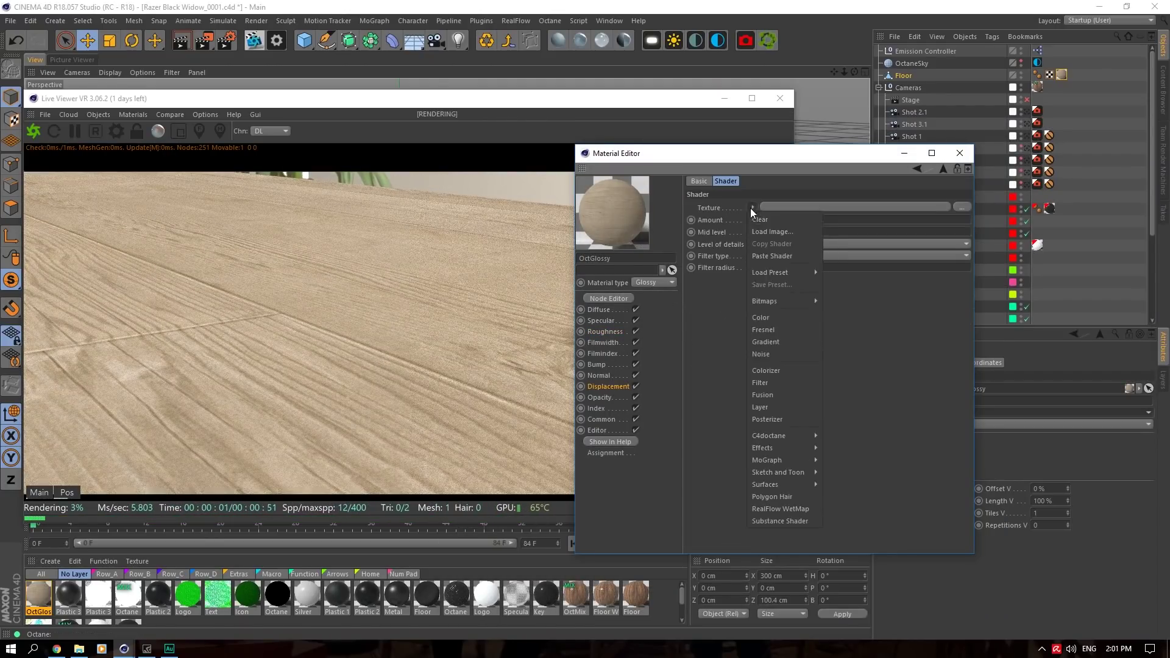
left_click(775, 254)
left_click(766, 235)
left_click(962, 208)
left_click(752, 211)
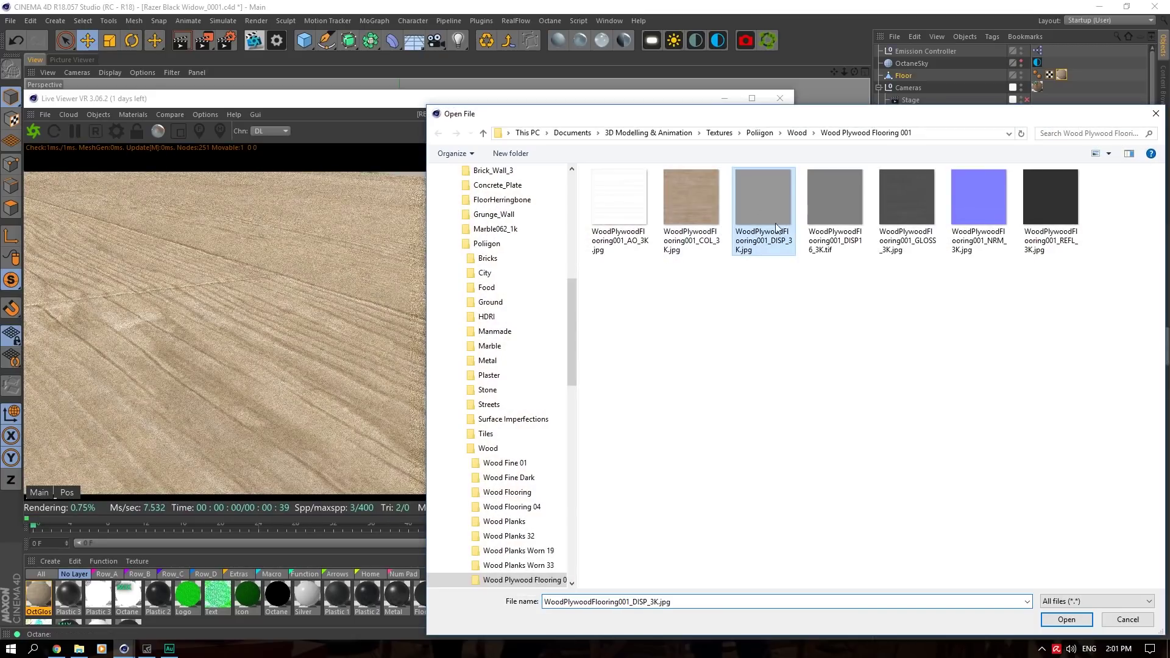
left_click(1060, 619)
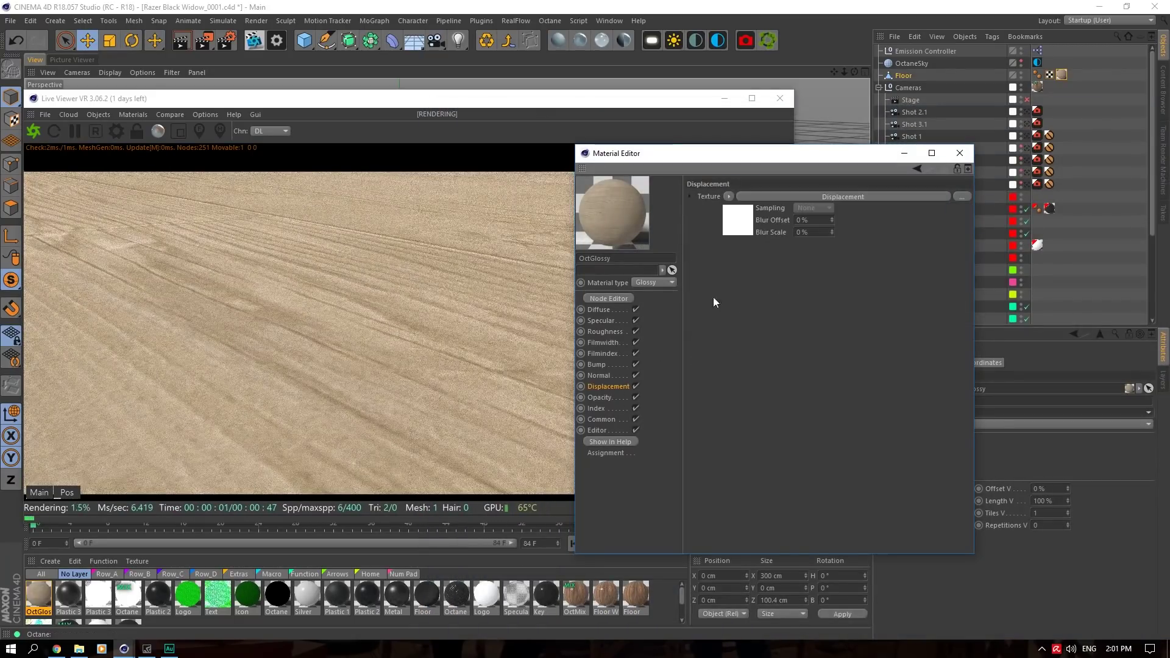
Set the displacement's level of detail to 4096x4096, its amount to 1 cm and its mid level to 0.5.
left_click(769, 279)
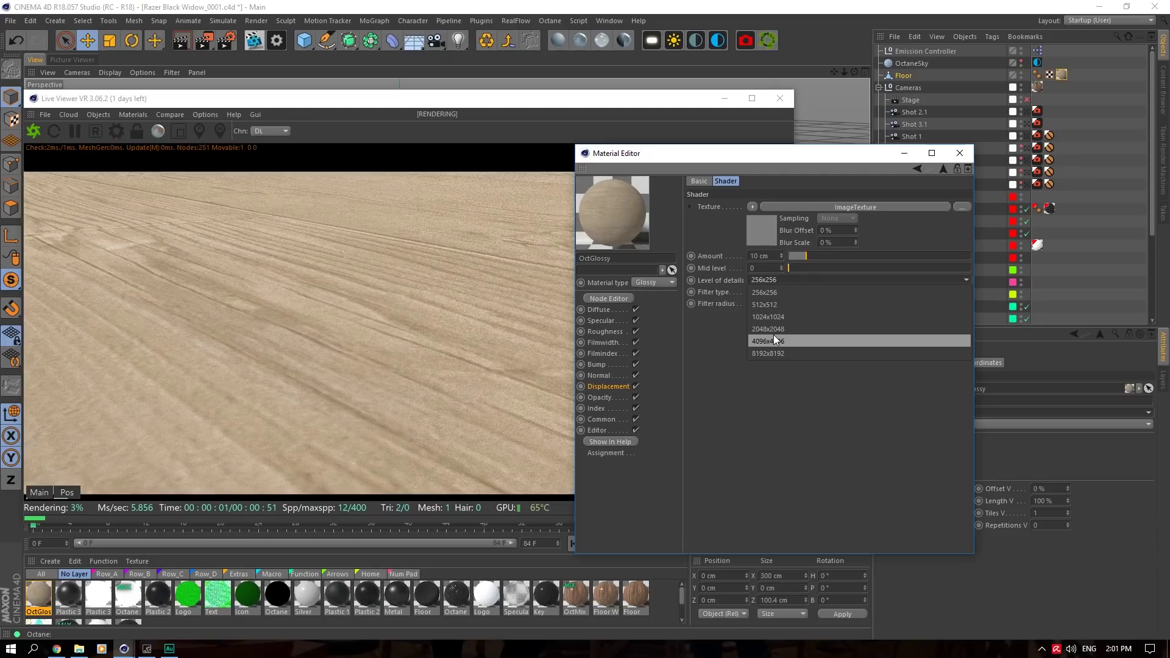
left_click(773, 340)
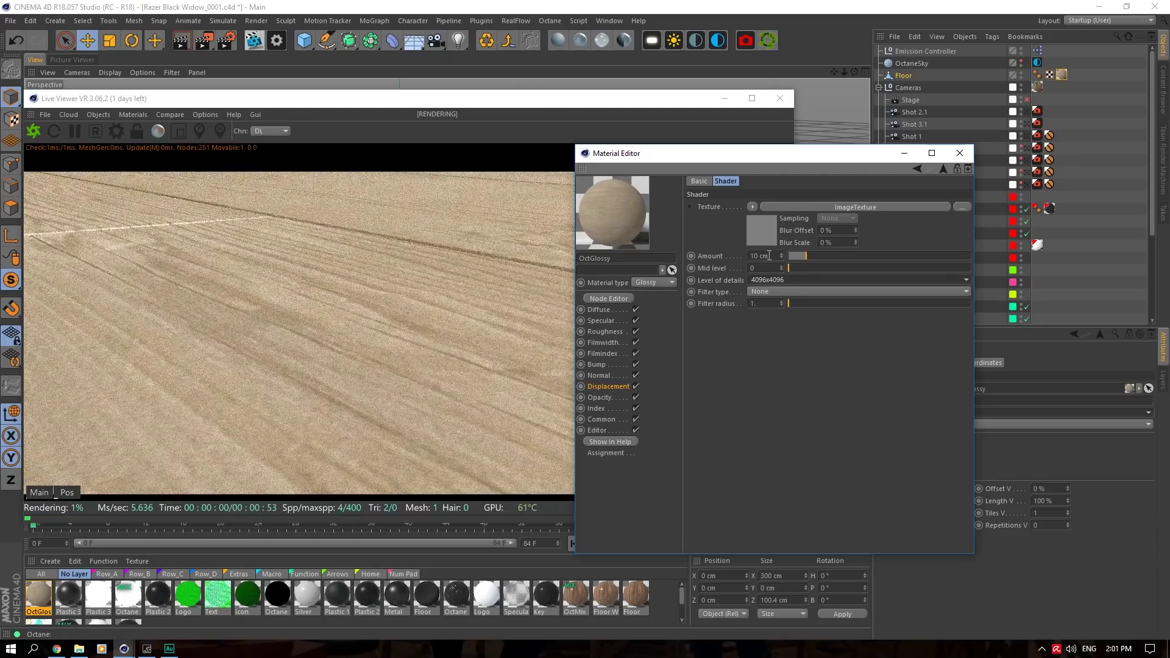
left_click(769, 255)
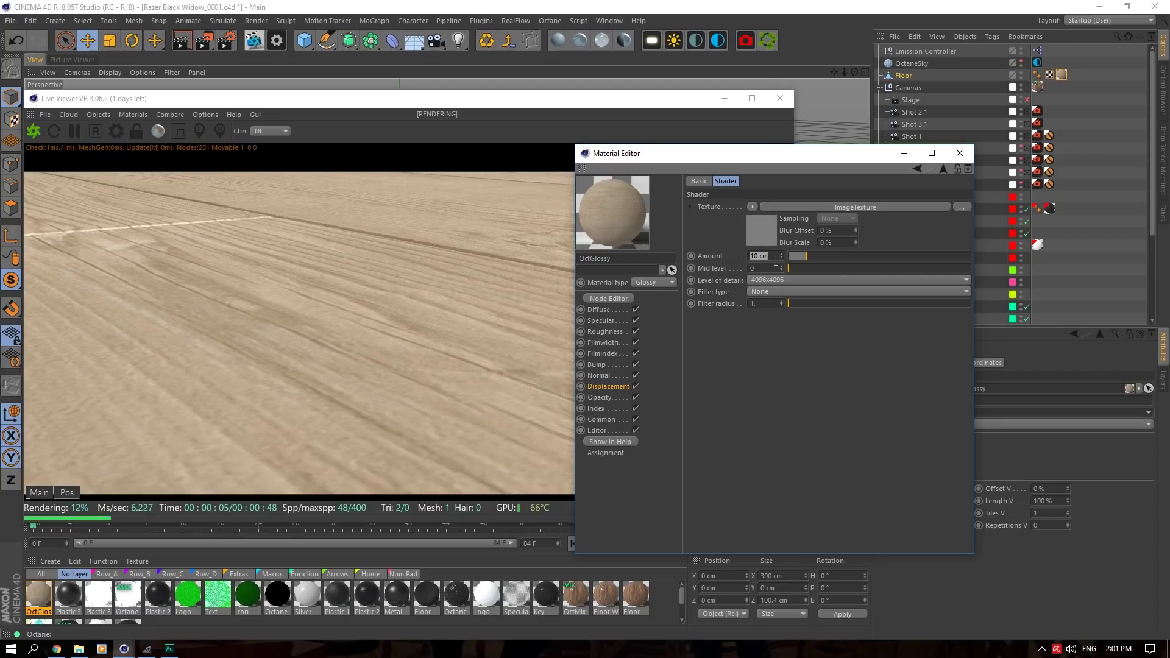
double_click(766, 268)
type(".5")
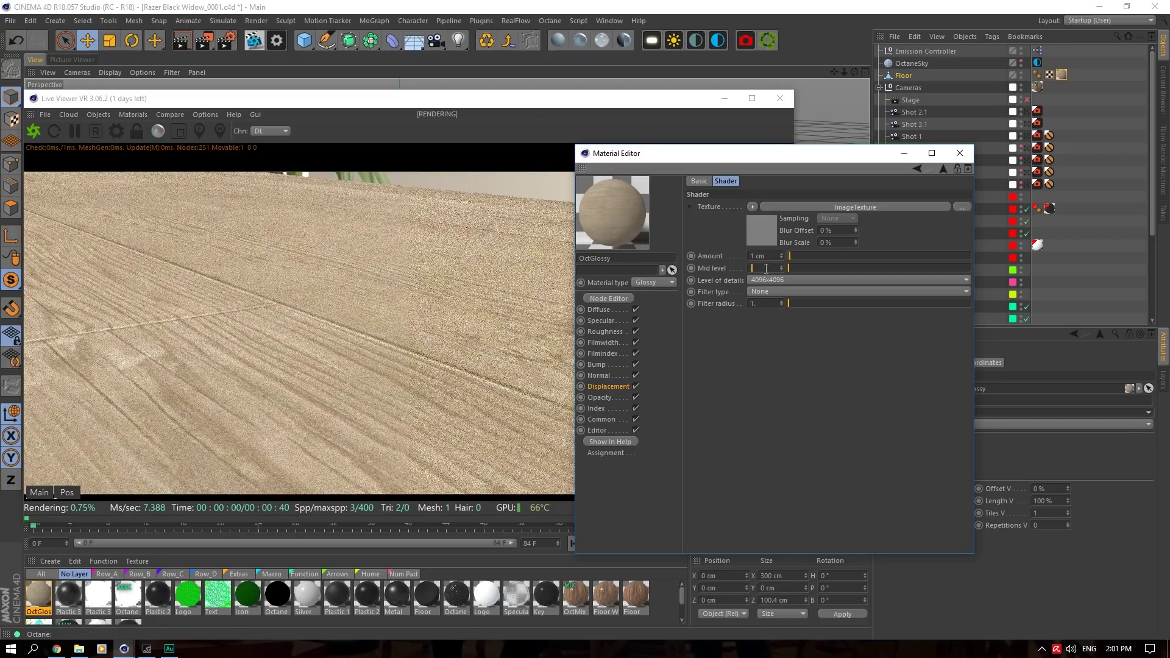
left_click(762, 256)
Rename the glossy floor material to Floor Dry and close the Material Editor.
left_click_drag(854, 72, 939, 69)
left_click_drag(736, 157, 835, 159)
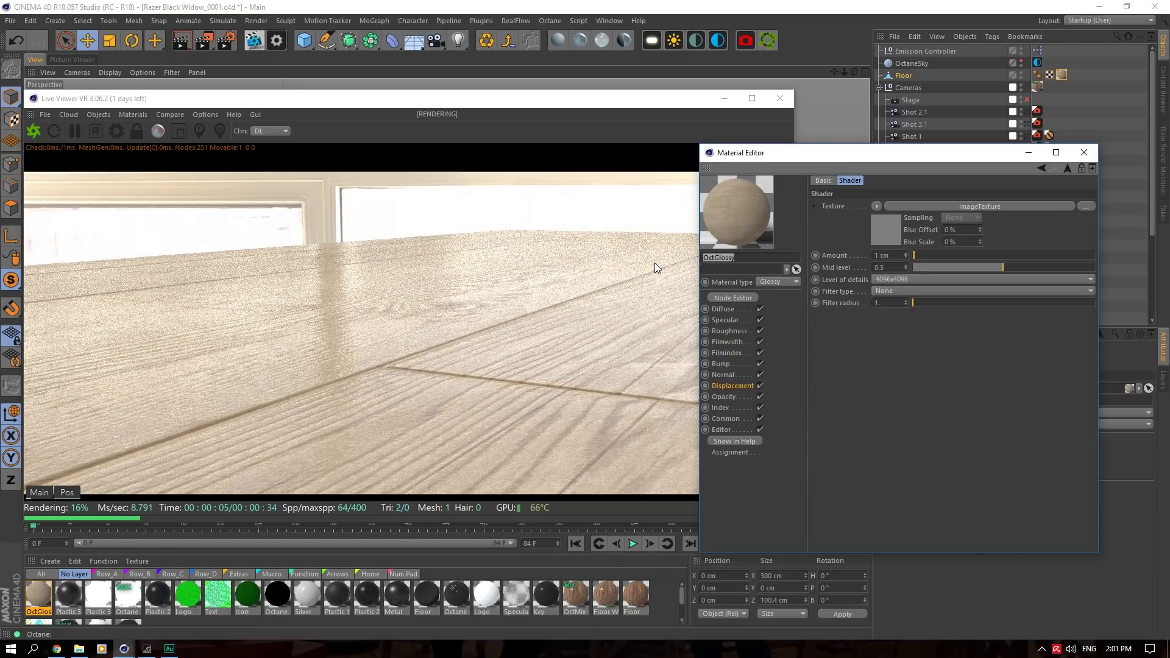
type("Floor Dry")
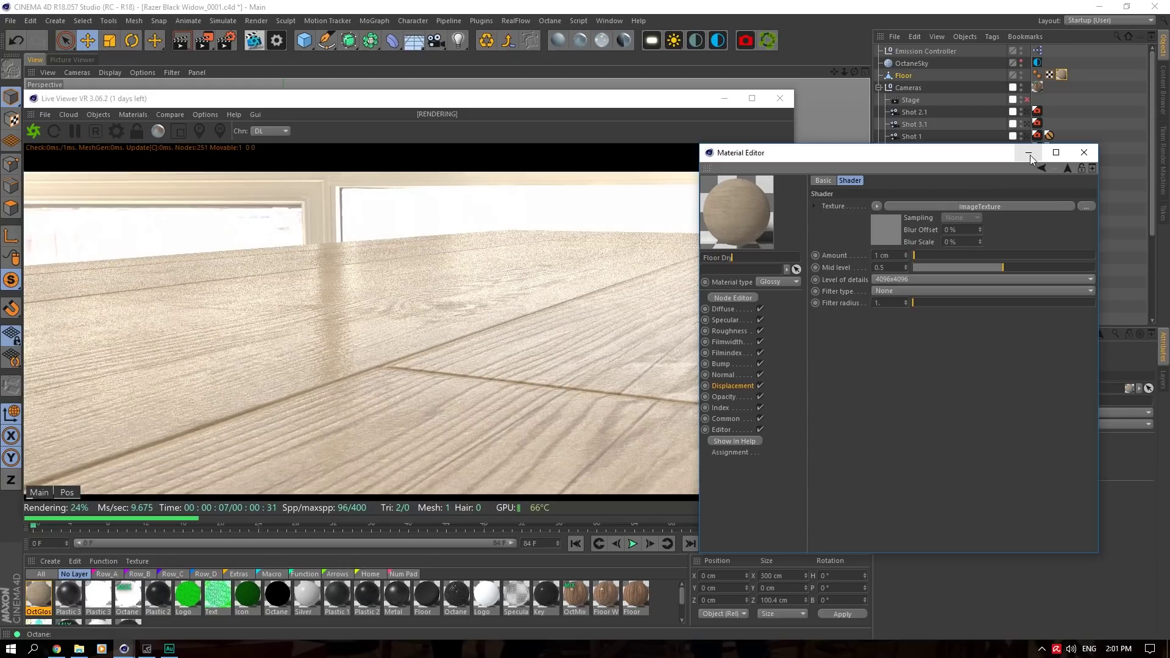
left_click(1085, 151)
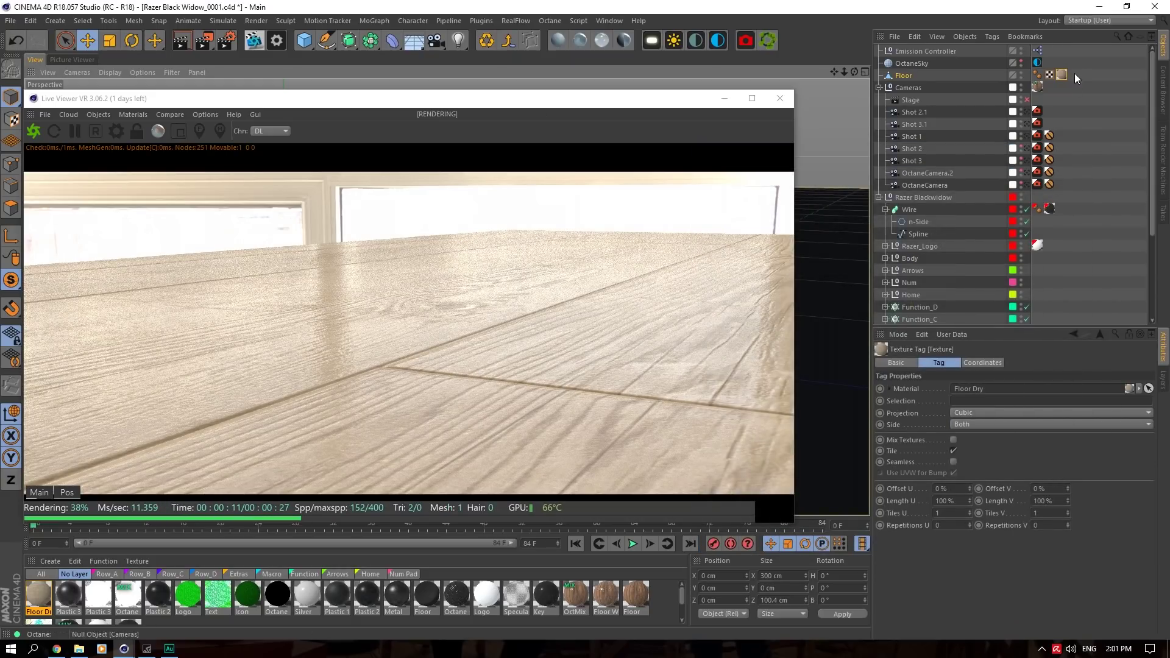
Scale the texture on the floor's Floor Dry tag by setting Length U and Length V to 50%.
double_click(947, 501)
type("50")
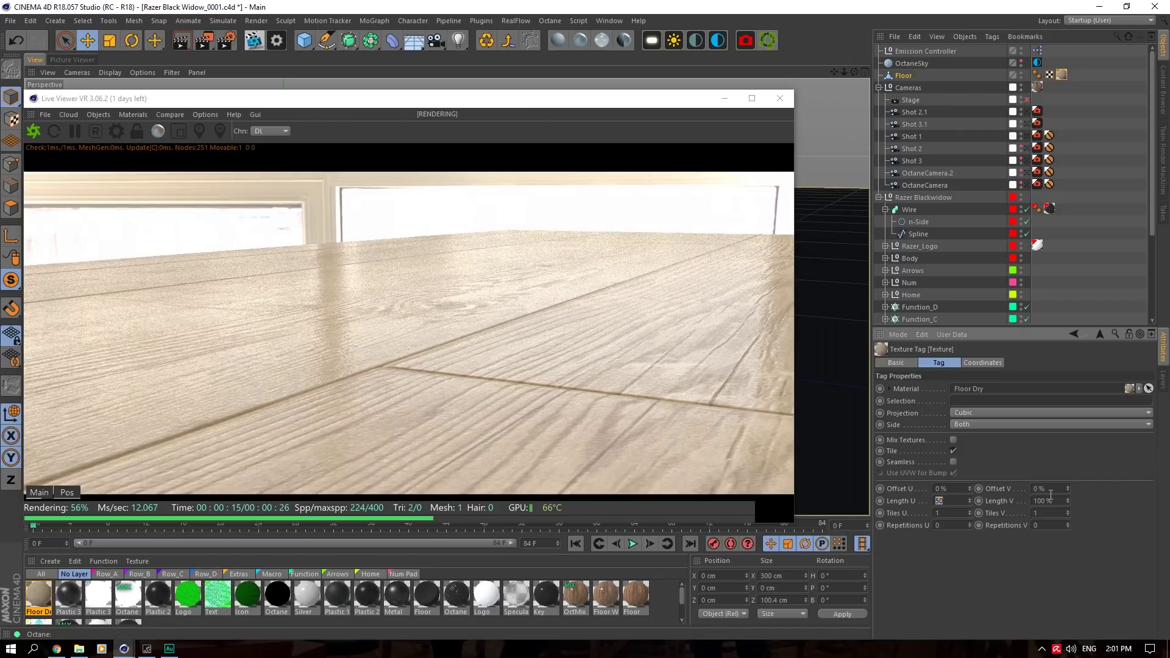
double_click(1047, 500)
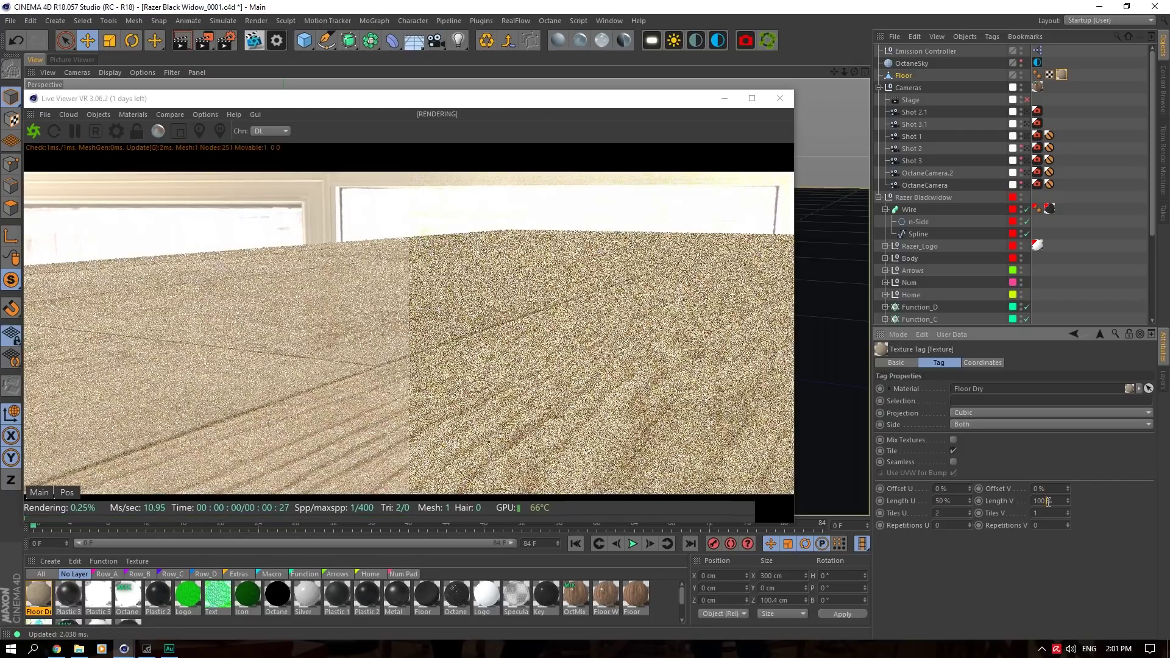
type("50")
key("Return")
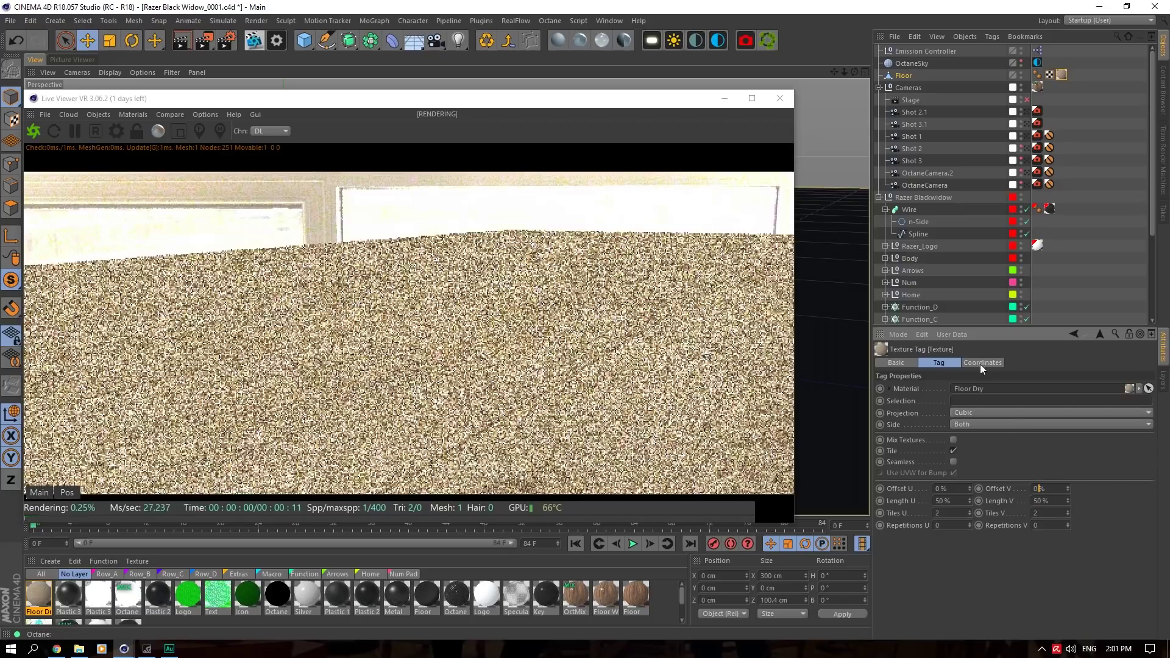
left_click_drag(854, 72, 850, 71)
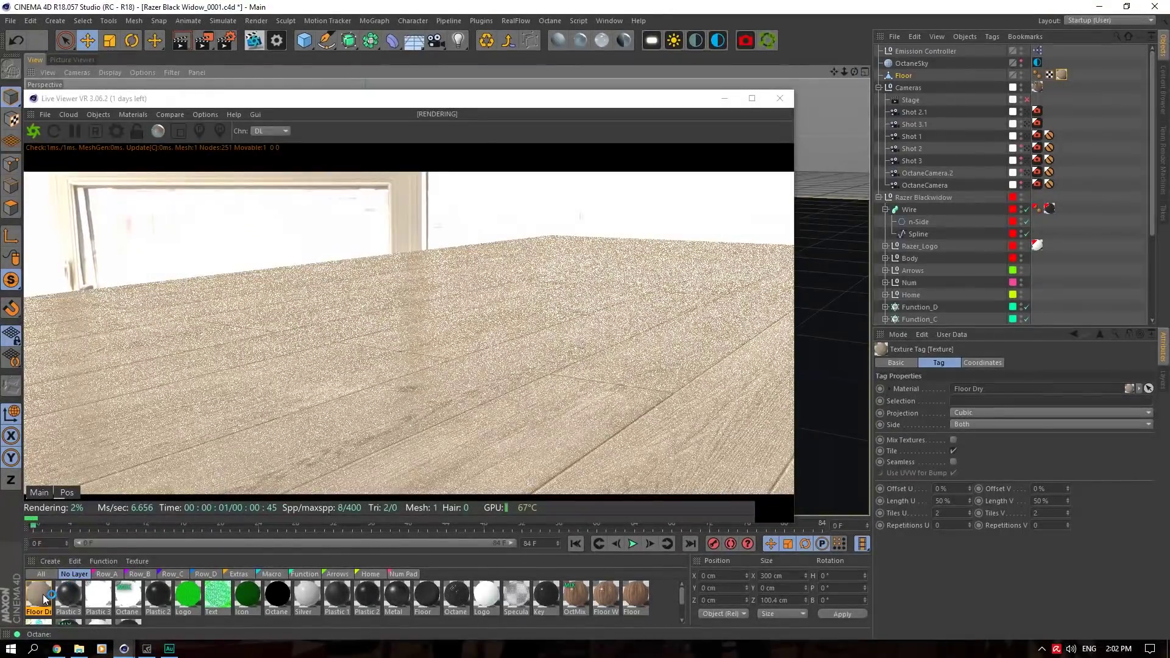
Duplicate the Floor Dry material and clear the Specular, Roughness and Displacement textures from the copy.
left_click_drag(43, 594, 30, 591, "ctrl")
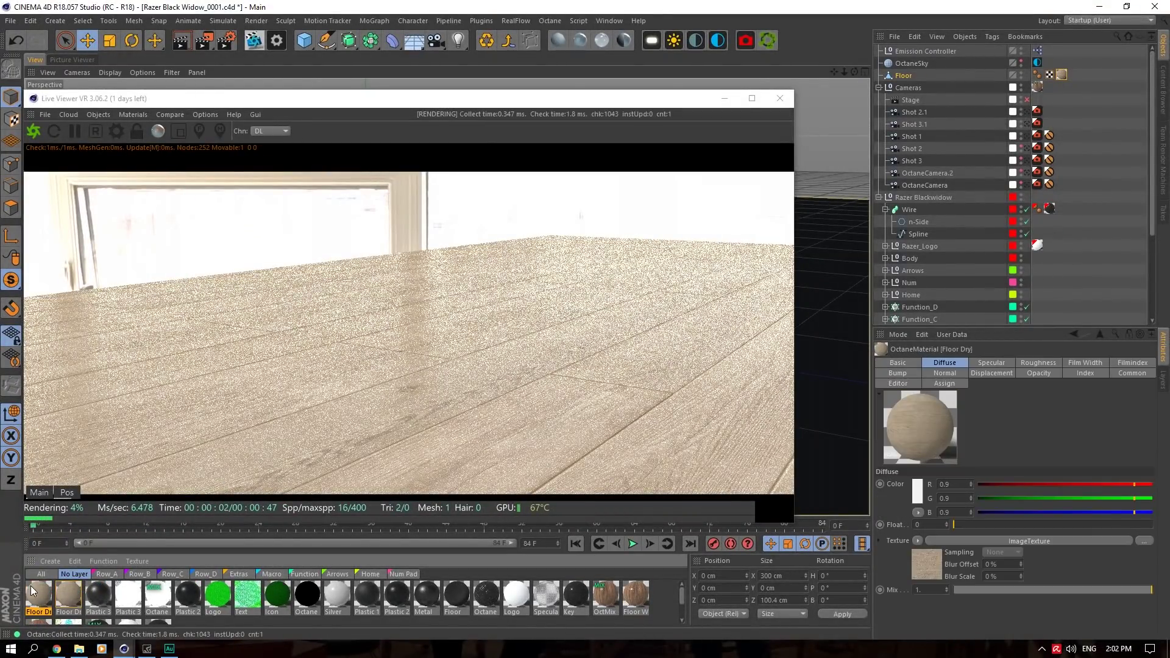
double_click(32, 590)
left_click(246, 251)
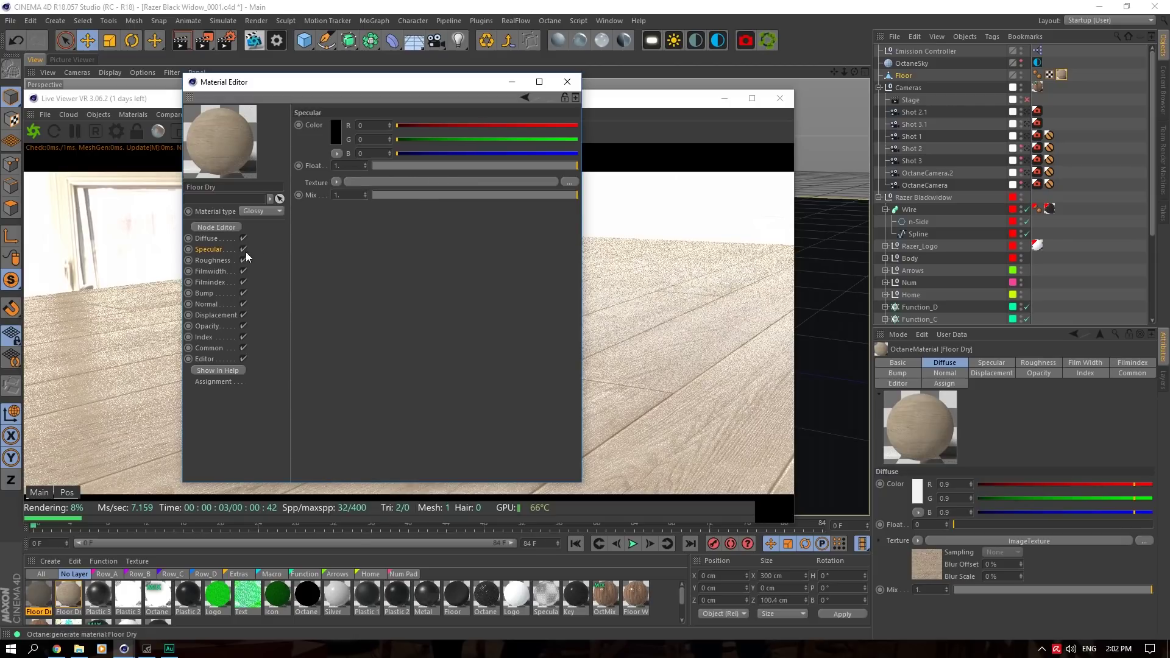
left_click(246, 260)
left_click(215, 315)
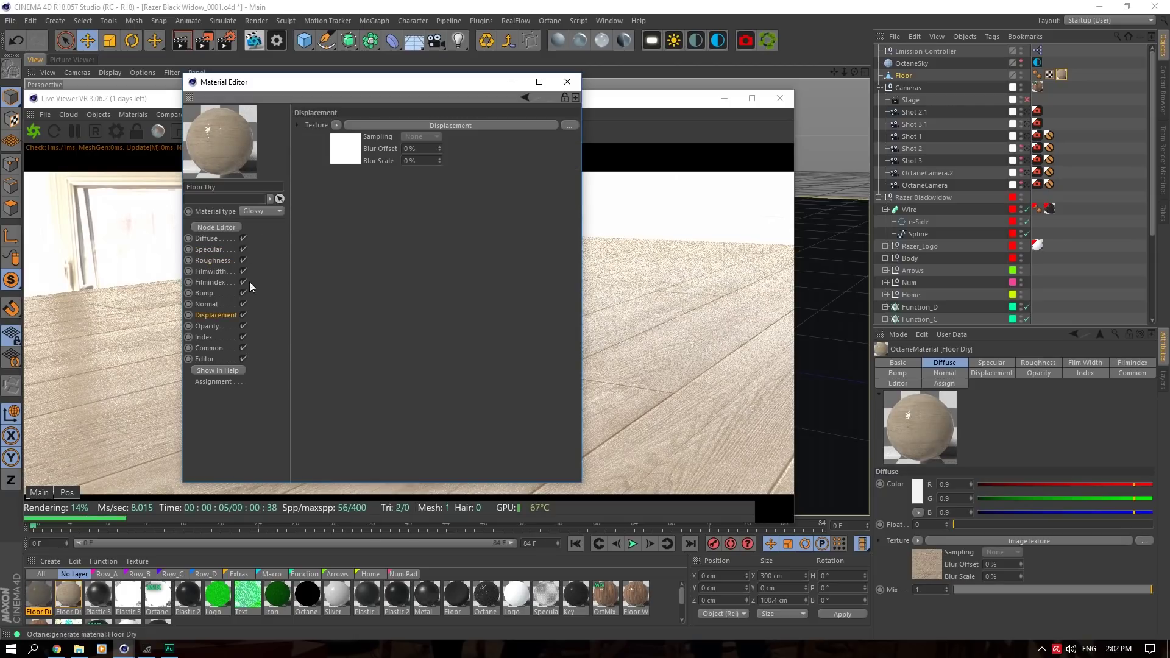
left_click(336, 126)
left_click(349, 135)
Copy the displacement shader of the original Floor Dry material and clear it from that material.
left_click(68, 599)
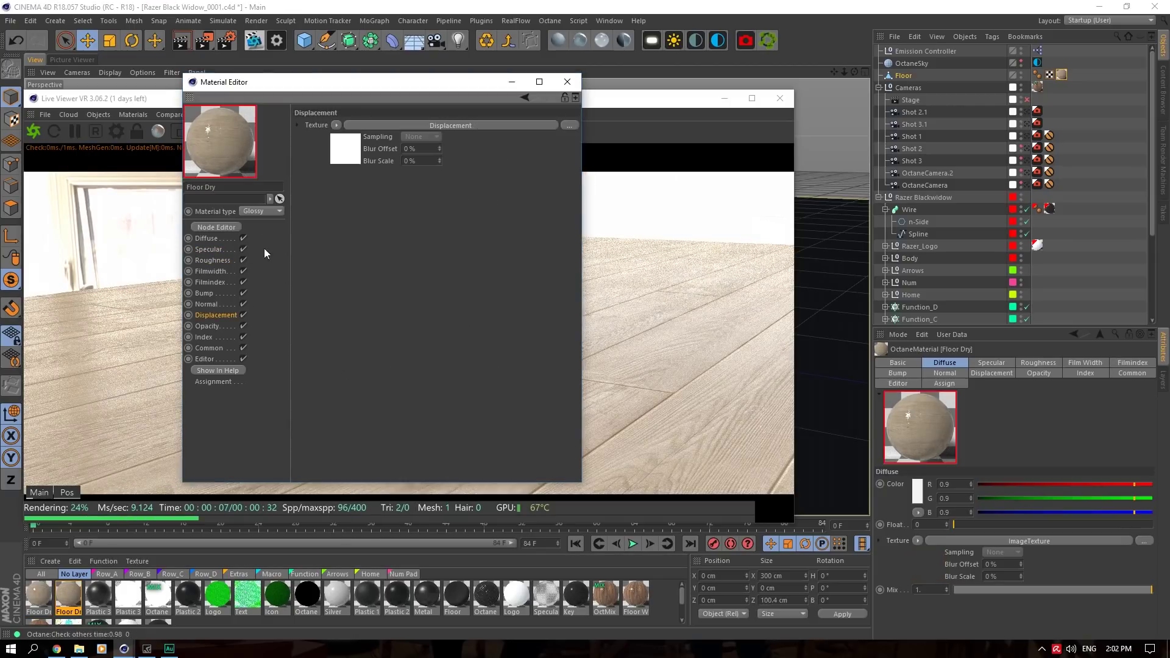
left_click(336, 125)
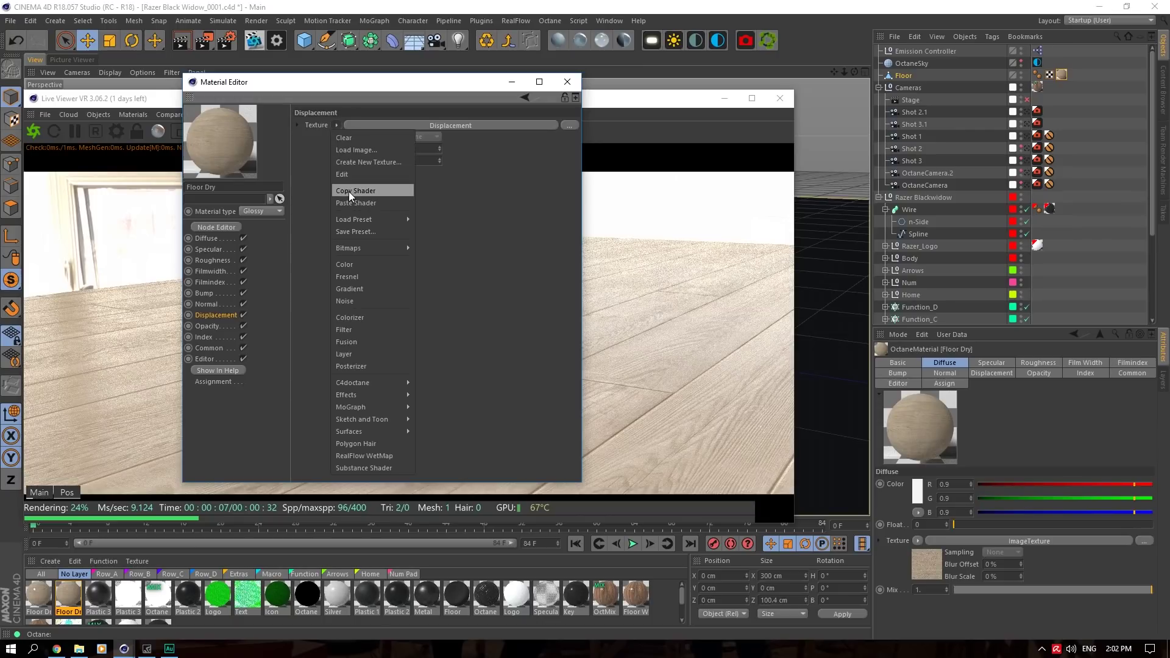
left_click(348, 192)
left_click(336, 125)
left_click(344, 138)
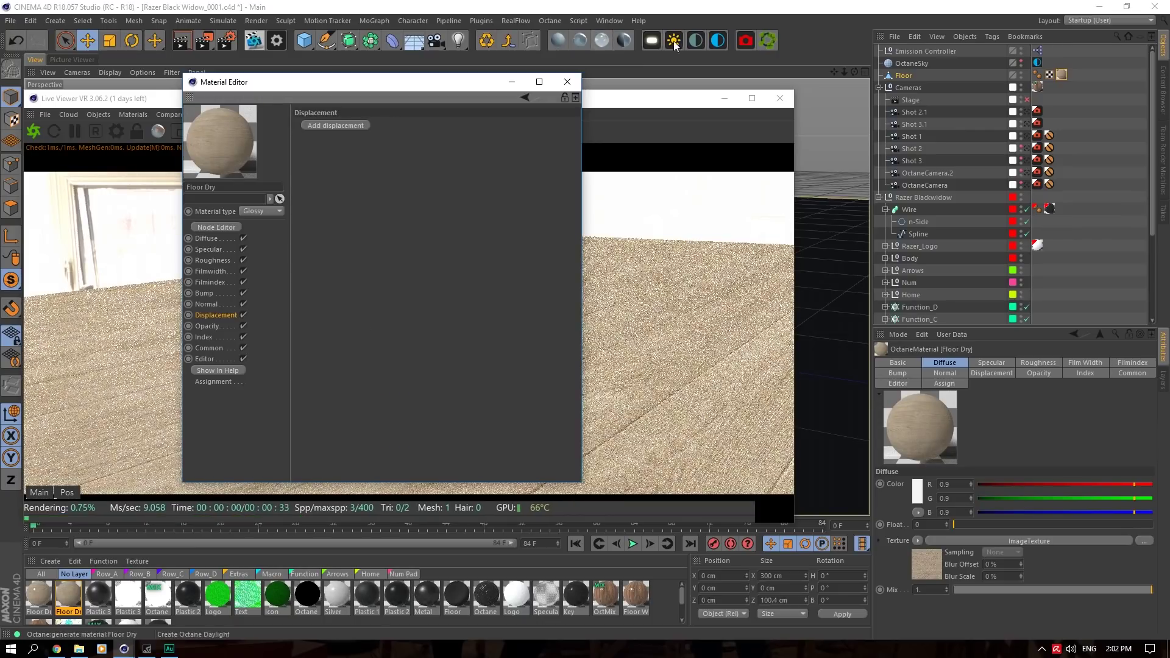
Create an Octane Mix material, assign it to the Floor in place of Floor Dry and delete the extra texture tag.
left_click(628, 41)
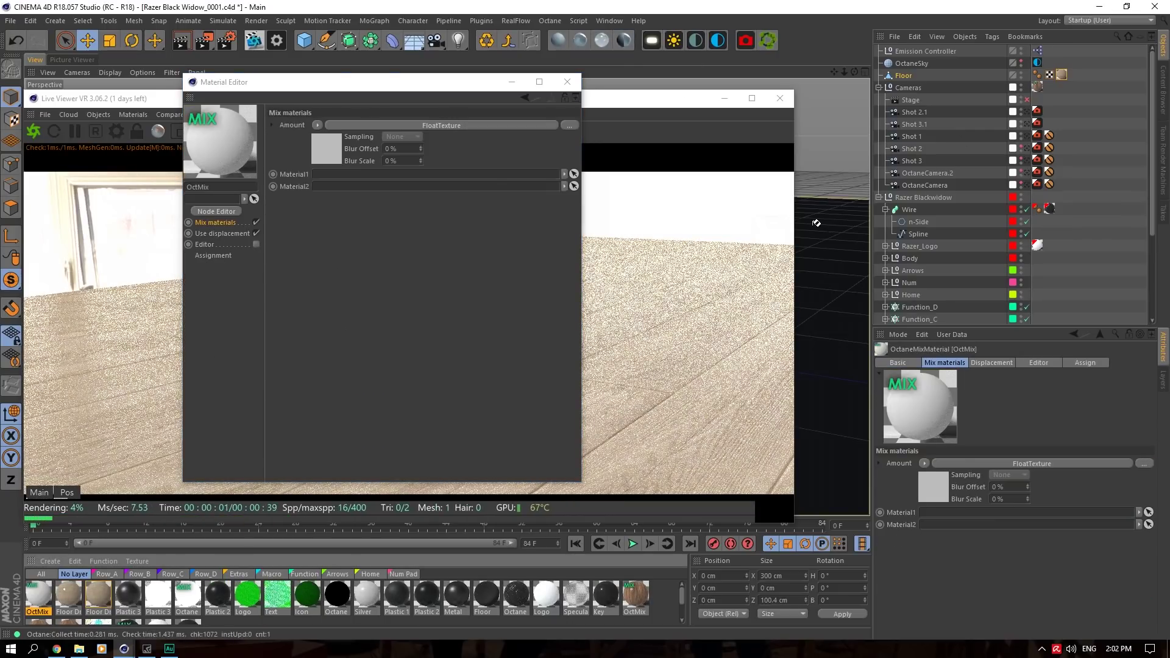
left_click_drag(817, 223, 1060, 74)
left_click(1084, 77)
key("Delete")
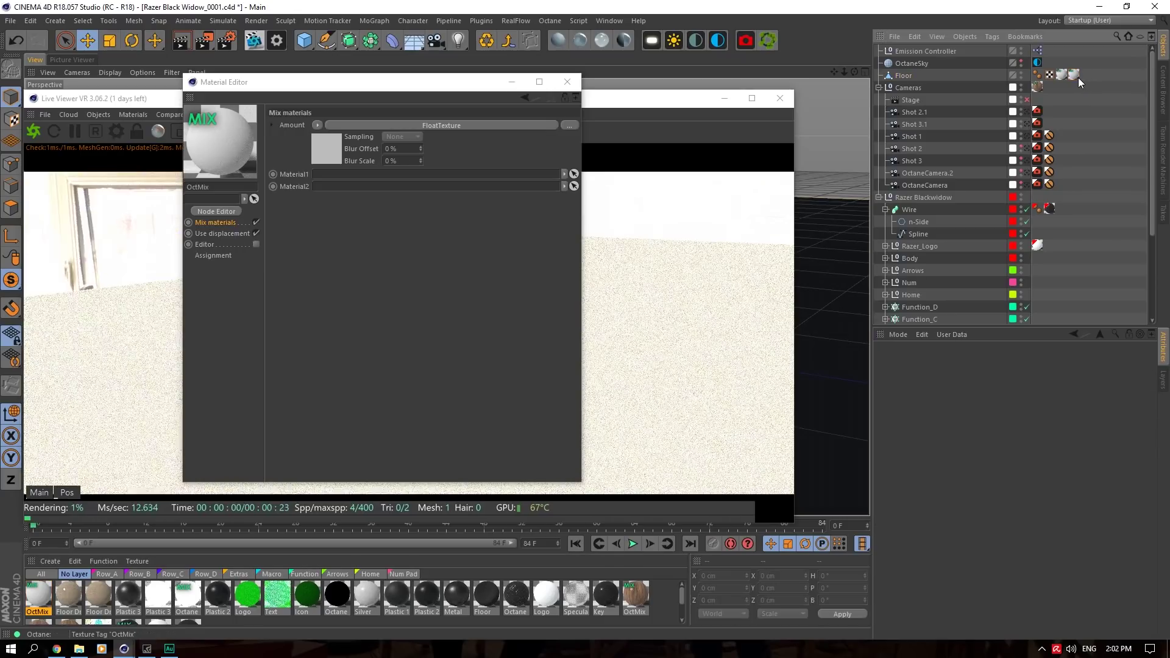
left_click(1075, 77)
key("Delete")
left_click(1061, 76)
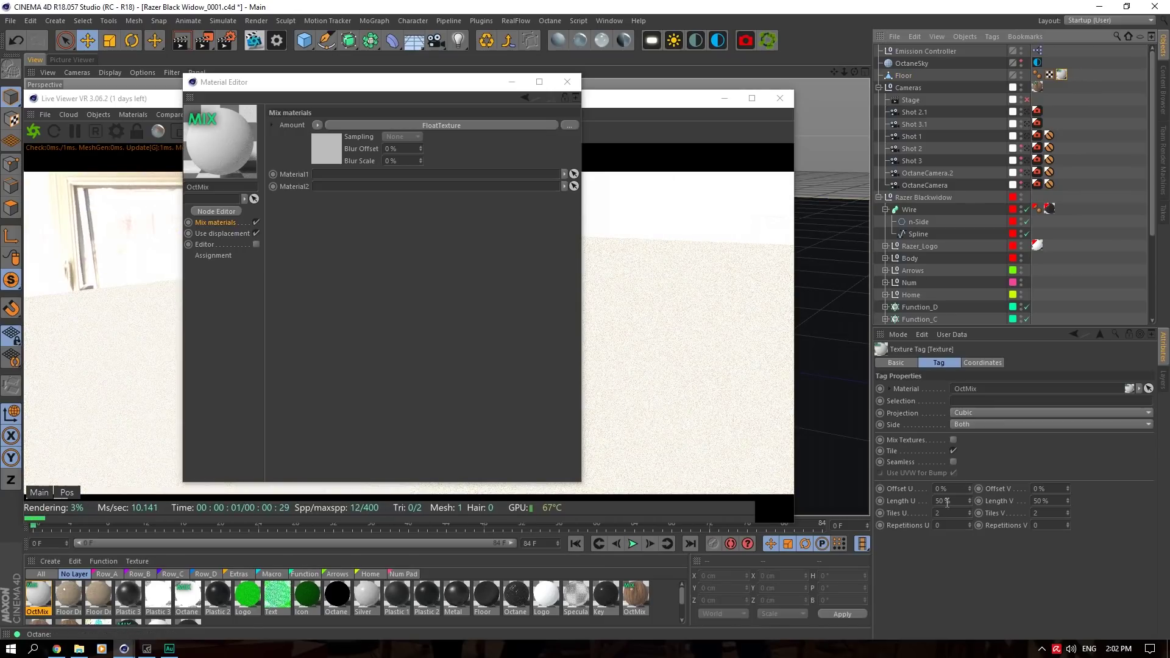
Assign the original Floor Dry material as Material2 of the OctMix material and move the Material Editor aside.
double_click(40, 594)
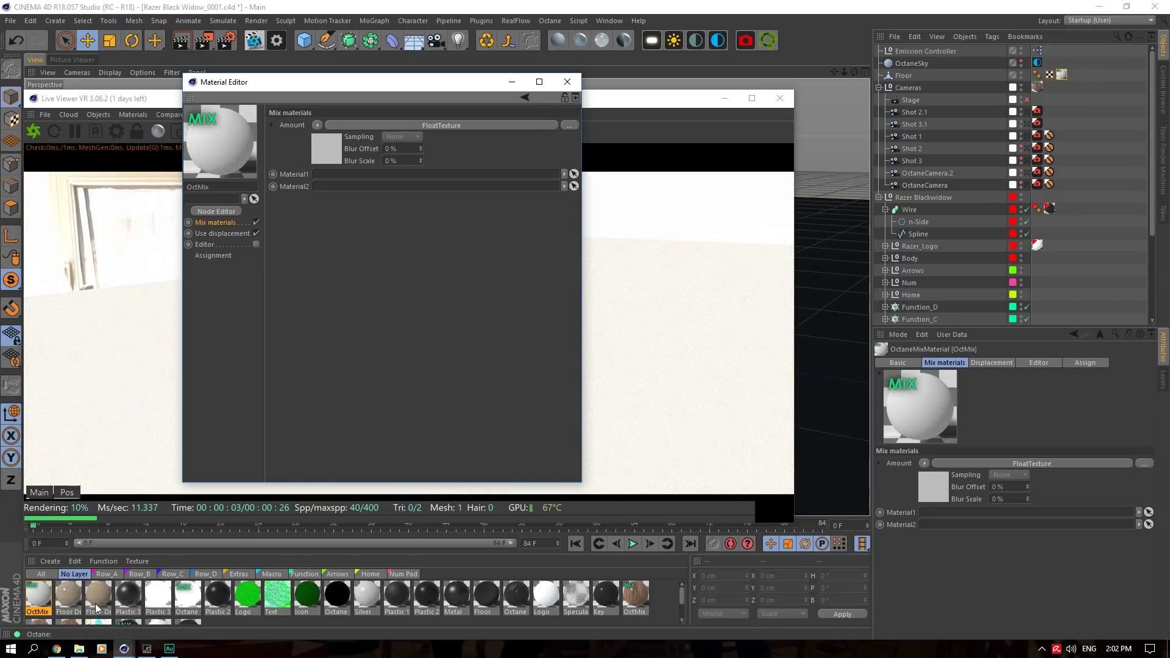
left_click_drag(96, 602, 332, 186)
left_click_drag(332, 81, 669, 162)
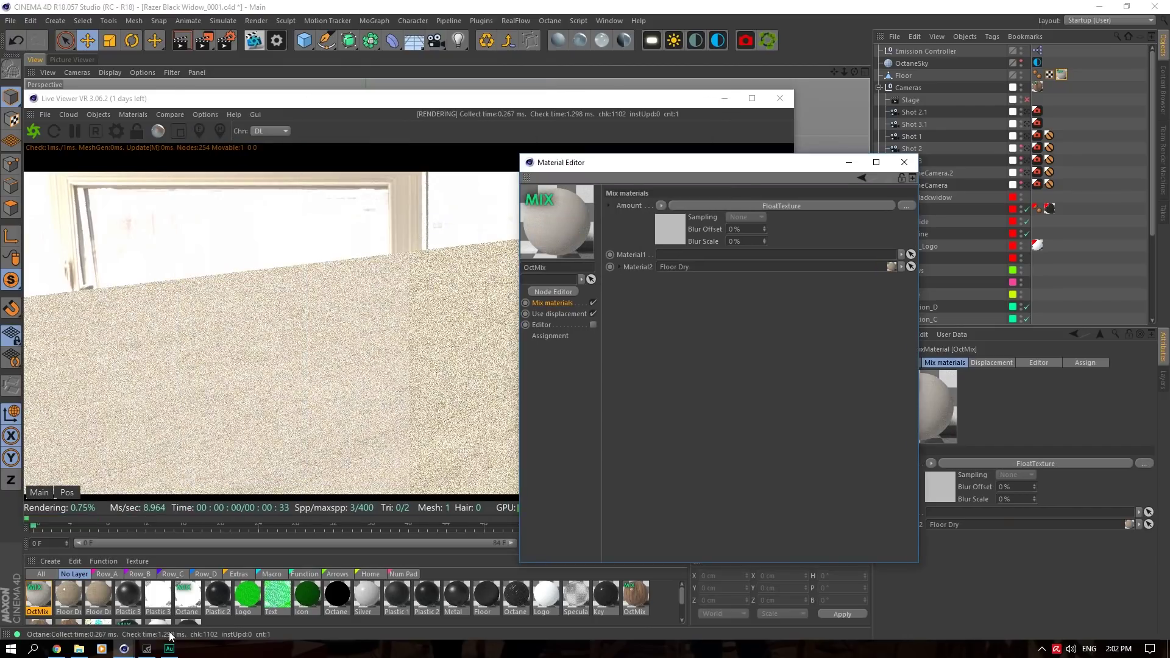
Assign the duplicated Floor Dry material as Material1 of the OctMix material and rename the duplicate Floor Wet.
left_click_drag(83, 594, 328, 433)
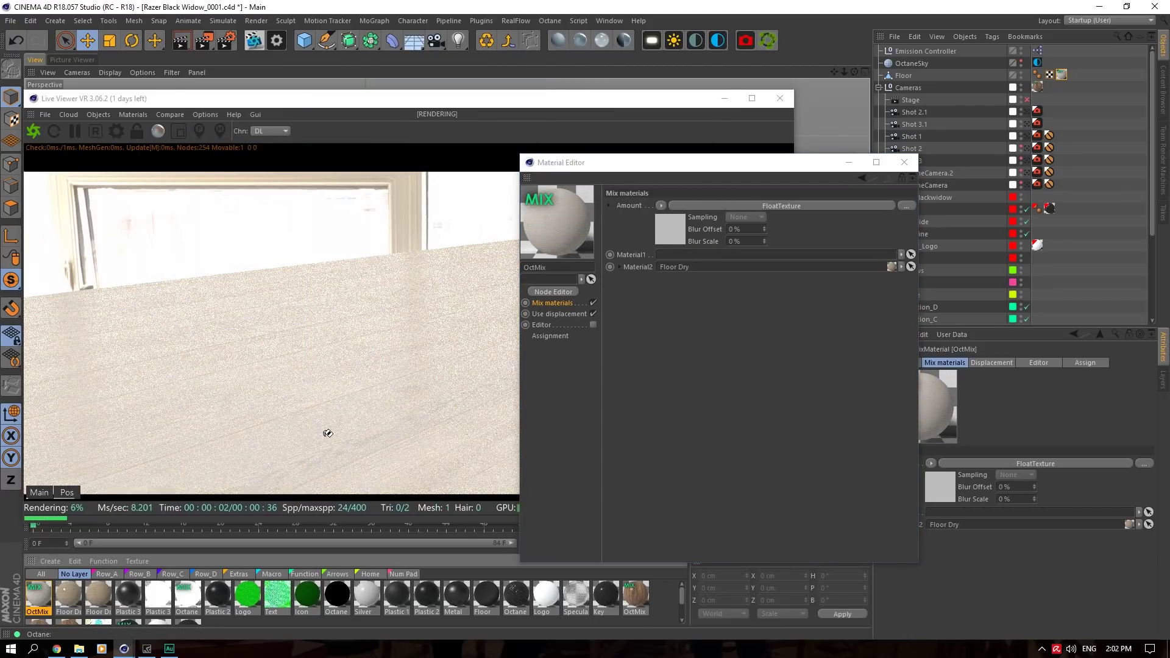
double_click(68, 599)
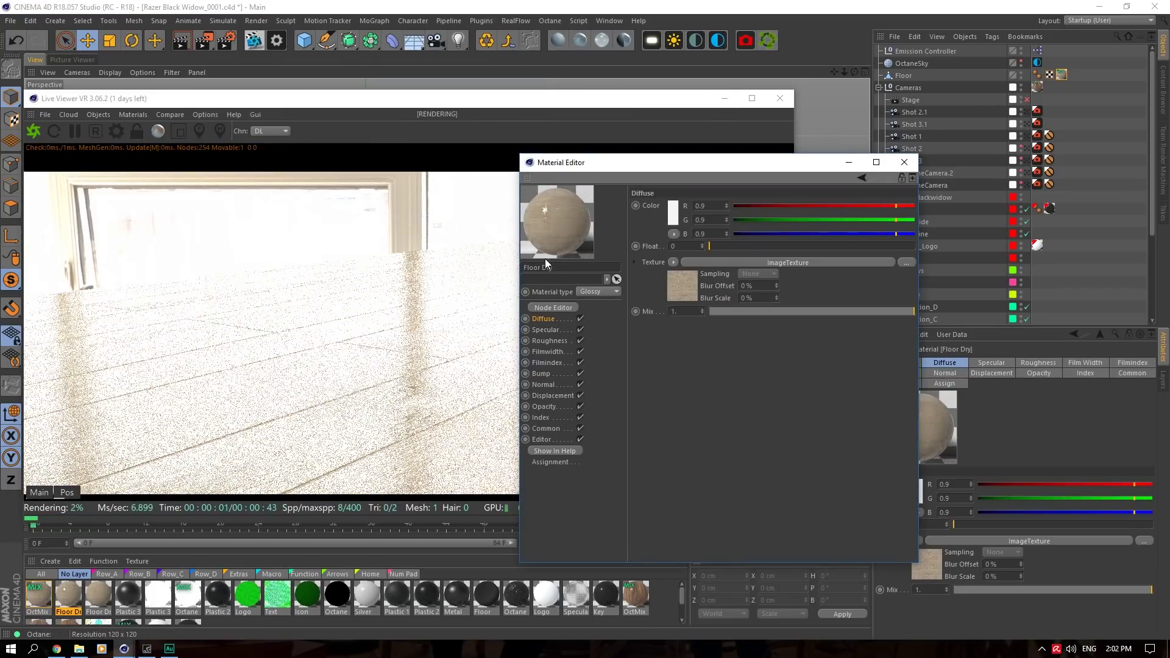
left_click_drag(596, 277, 672, 279)
type("Wet")
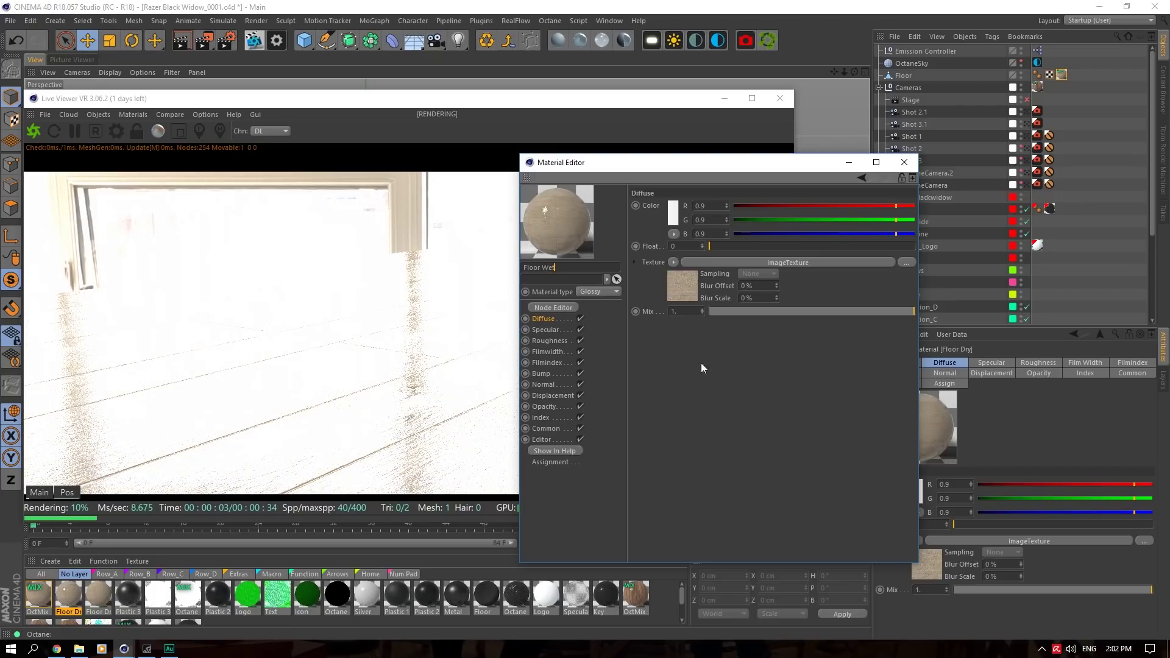
key("Return")
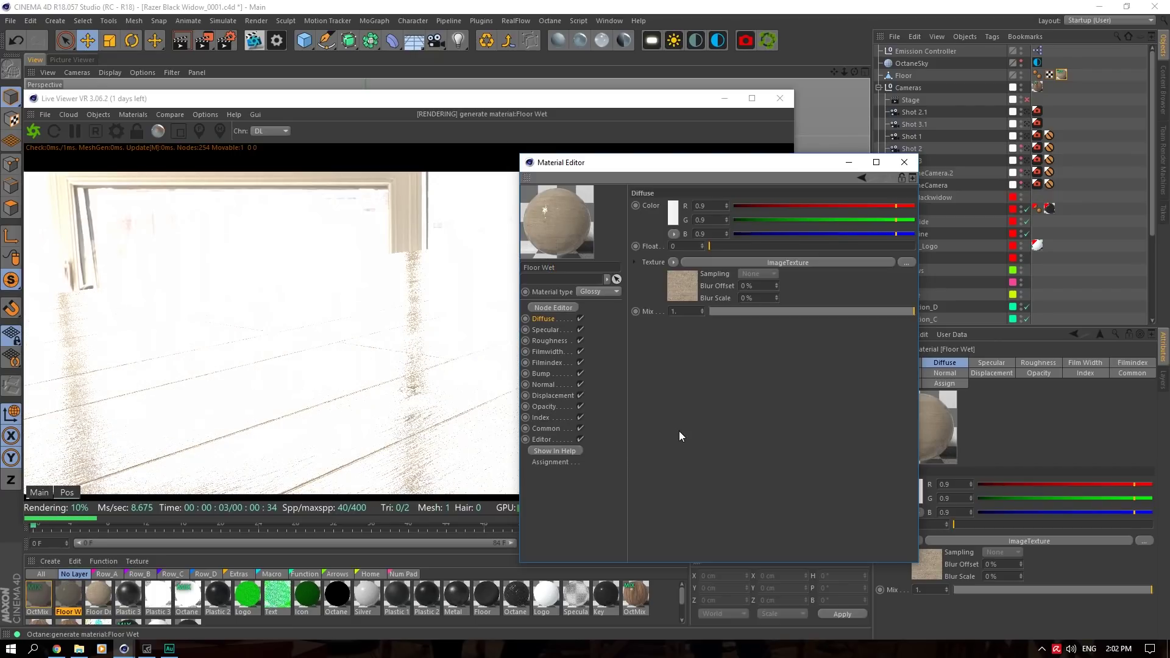
Compare the Specular and Roughness channels of the Floor Wet and Floor Dry materials.
left_click(557, 332)
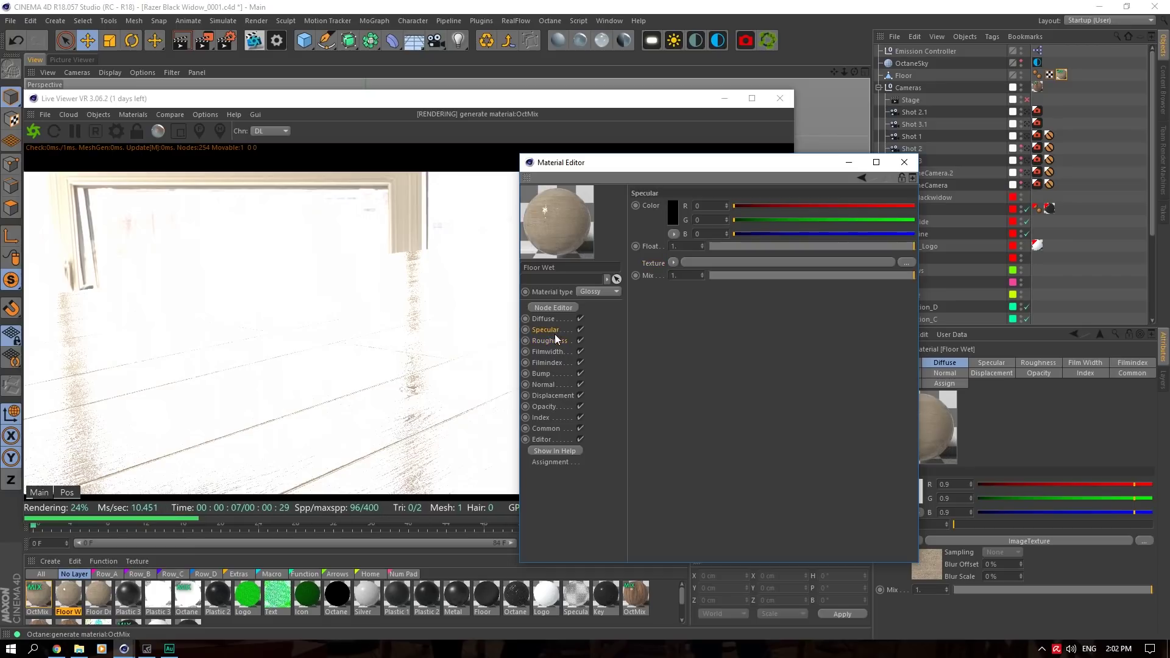
left_click(552, 340)
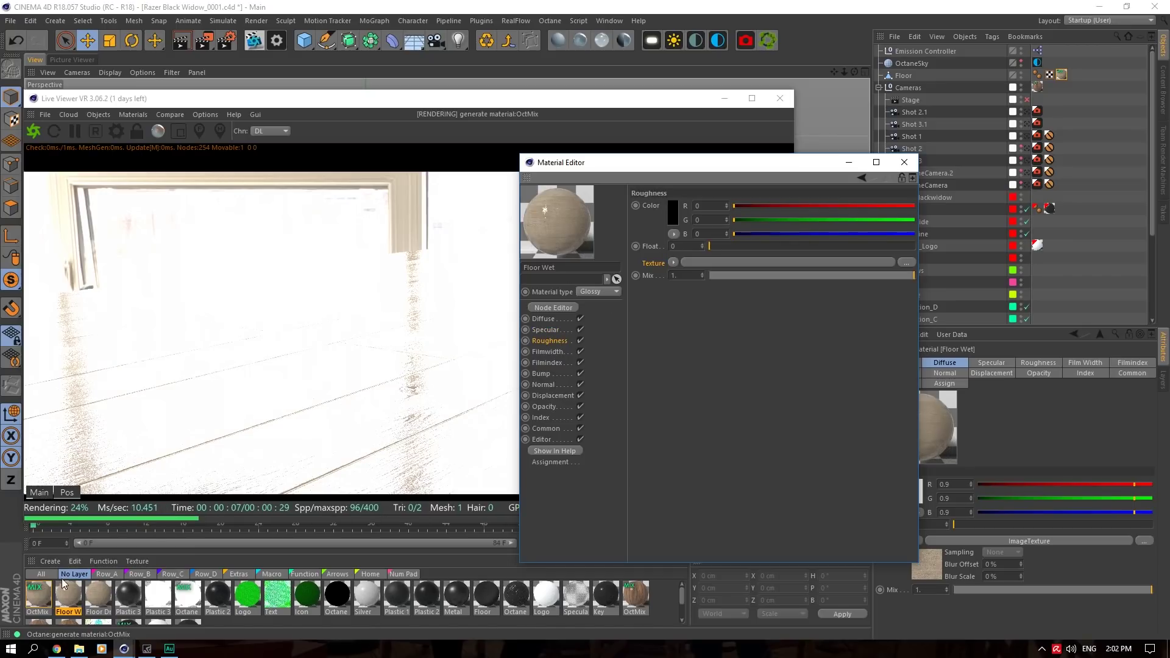
left_click(93, 593)
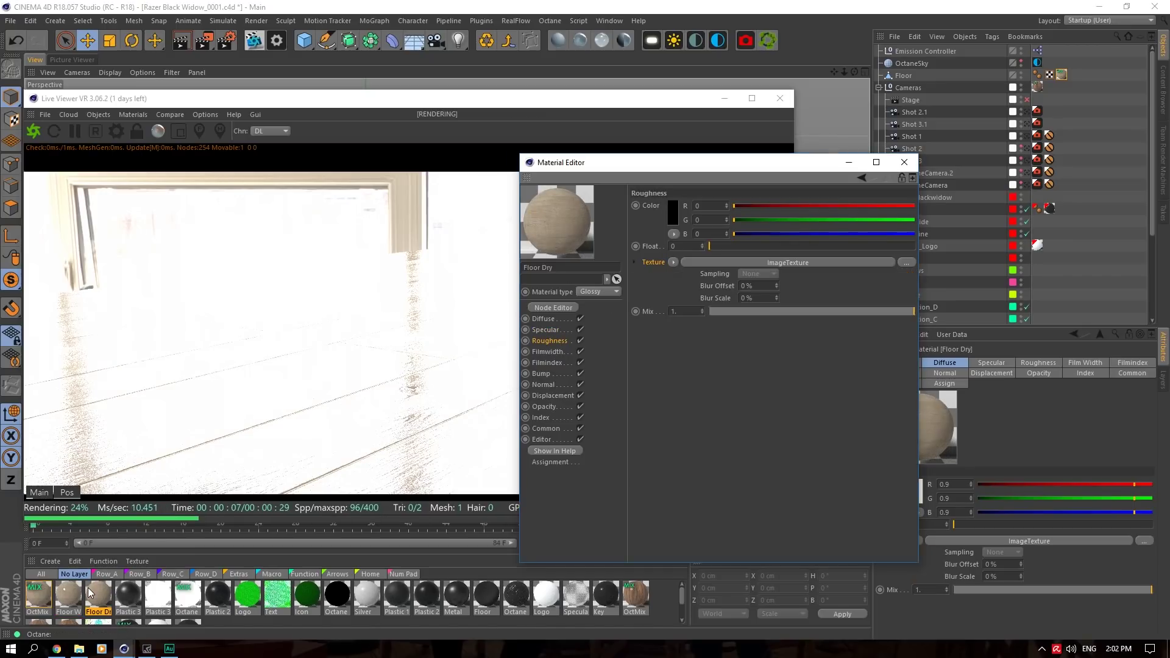
left_click(555, 333)
left_click(555, 339)
left_click(554, 334)
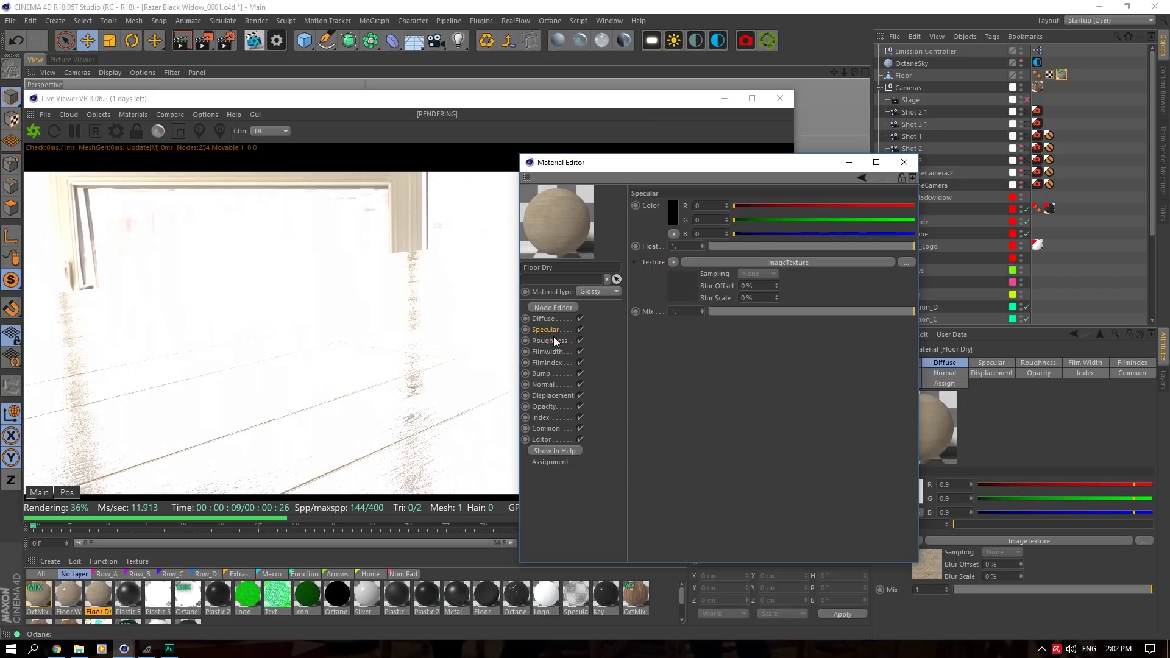
left_click(555, 341)
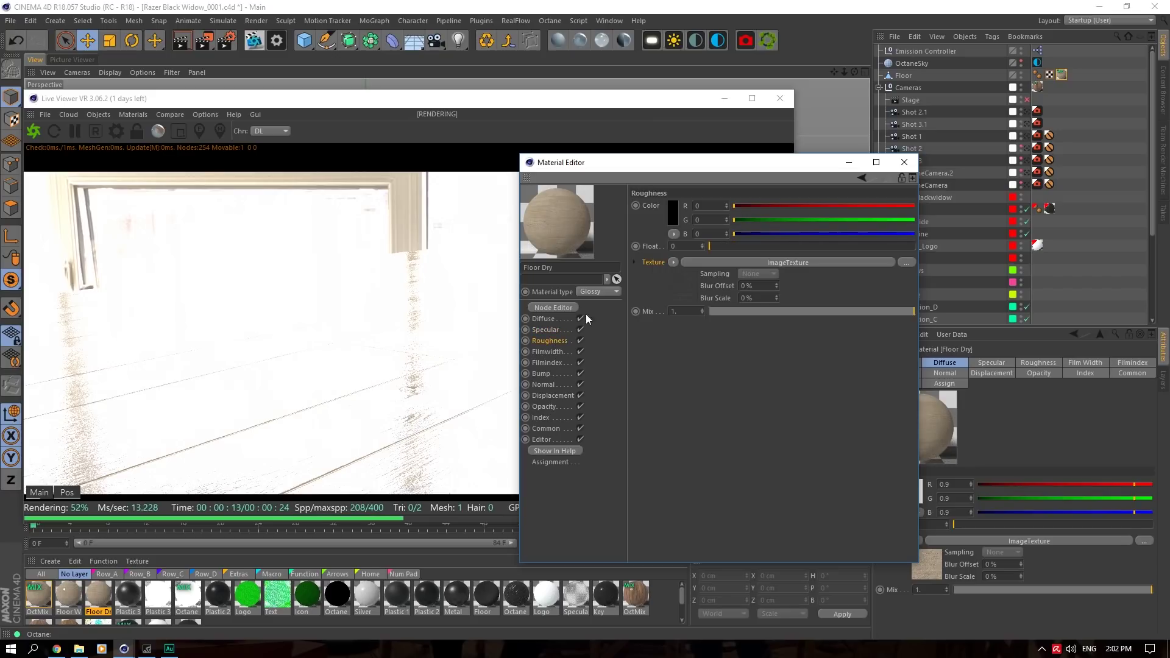
left_click(552, 330)
left_click_drag(727, 169, 861, 264)
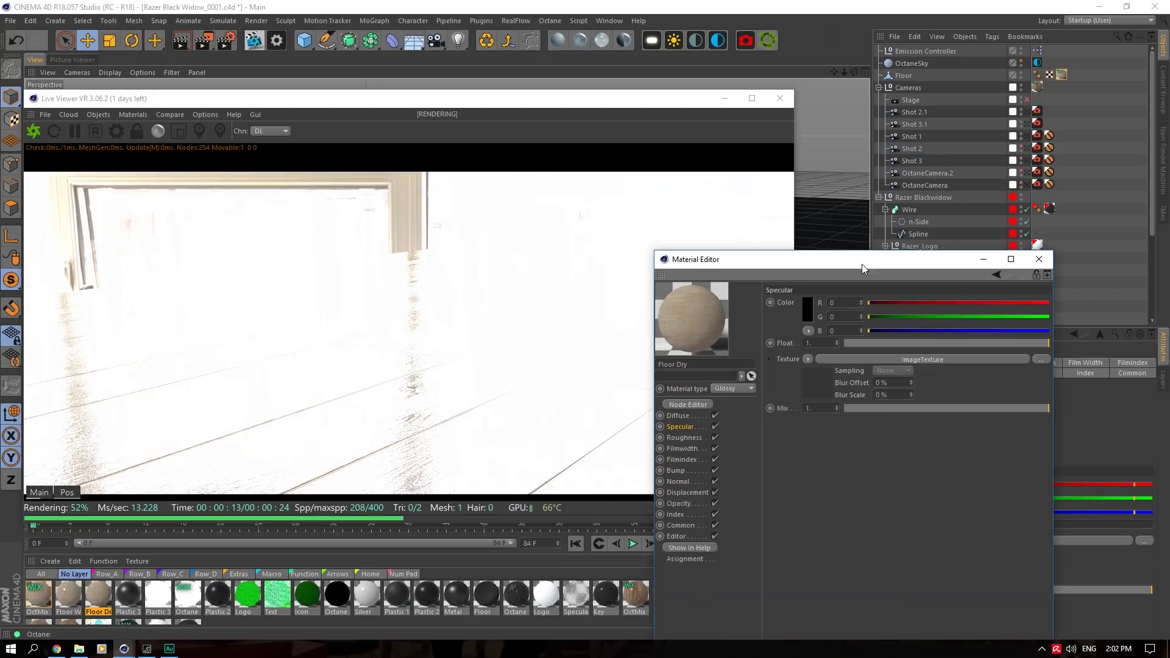
Add displacement to the OctMix material using the displacement shader copied from Floor Dry.
left_click(38, 600)
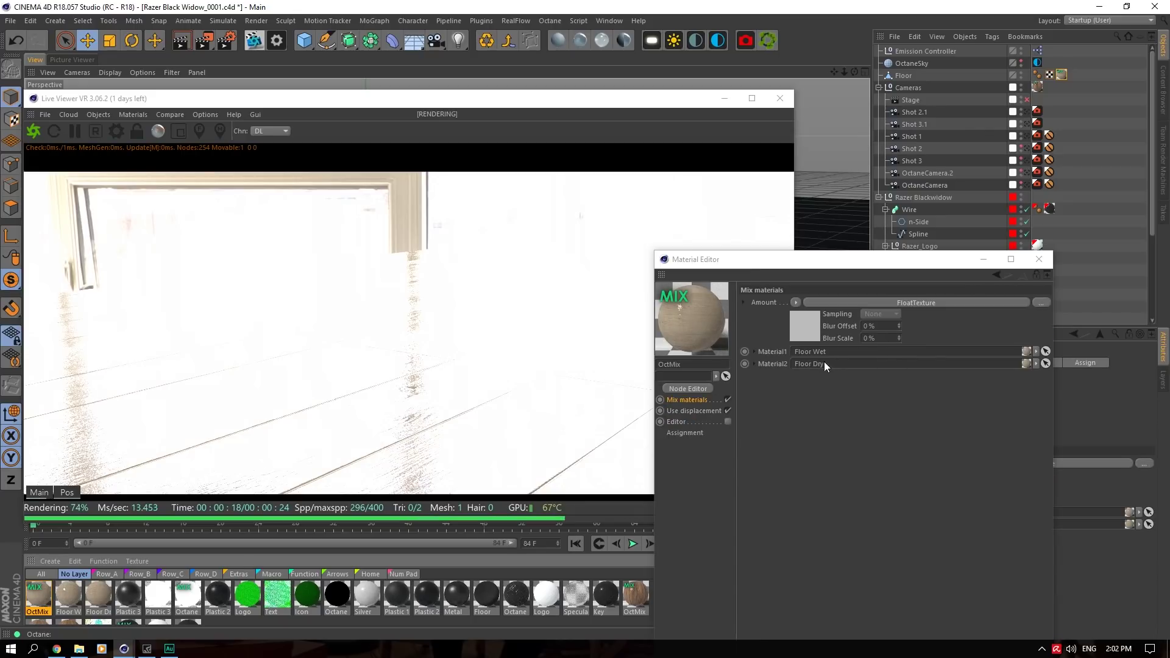
left_click(902, 303)
left_click(687, 399)
left_click(693, 411)
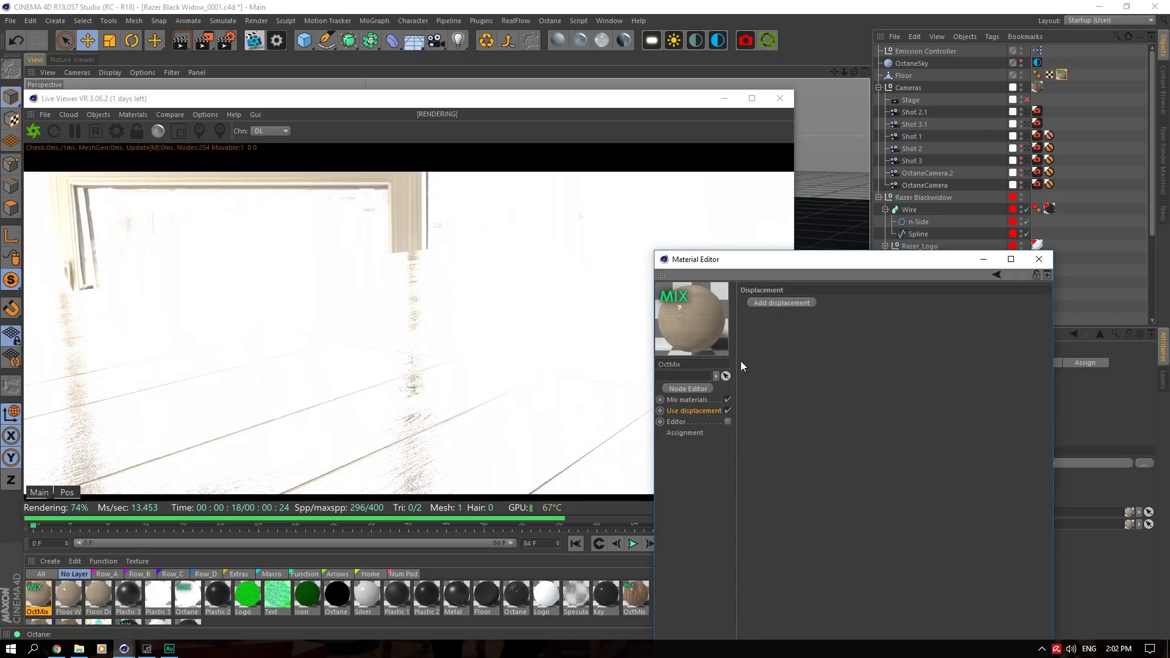
left_click(785, 303)
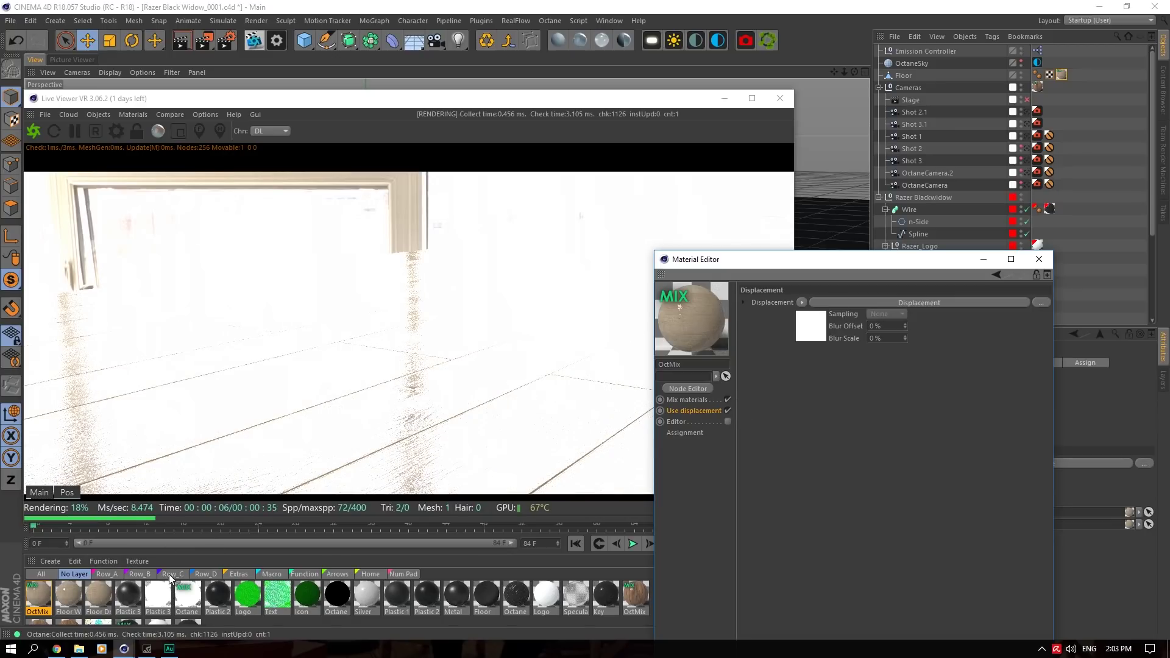
Review Floor Dry's displacement channel and the displacement texture settings of the OctMix material.
left_click(98, 594)
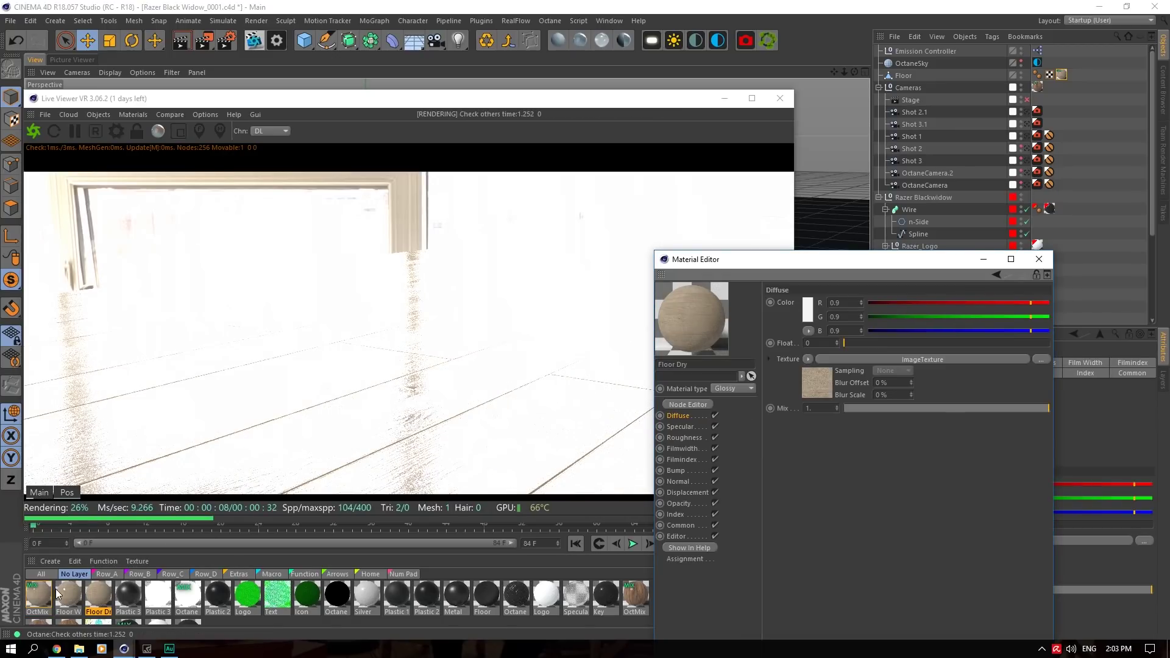
left_click(35, 595)
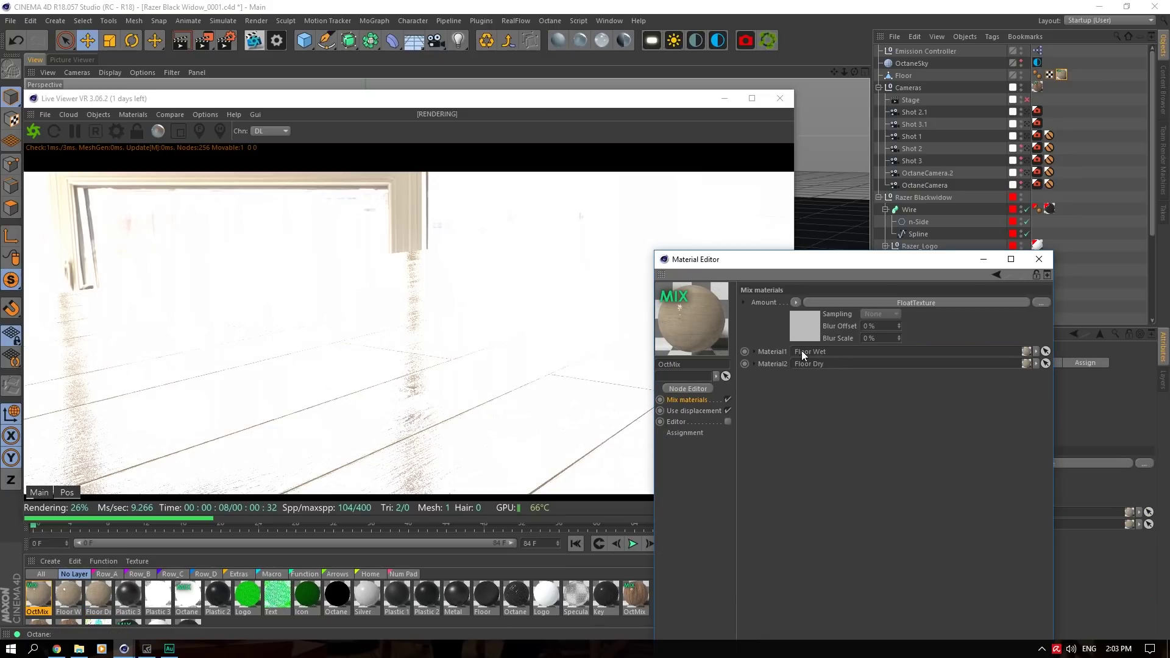
left_click(98, 594)
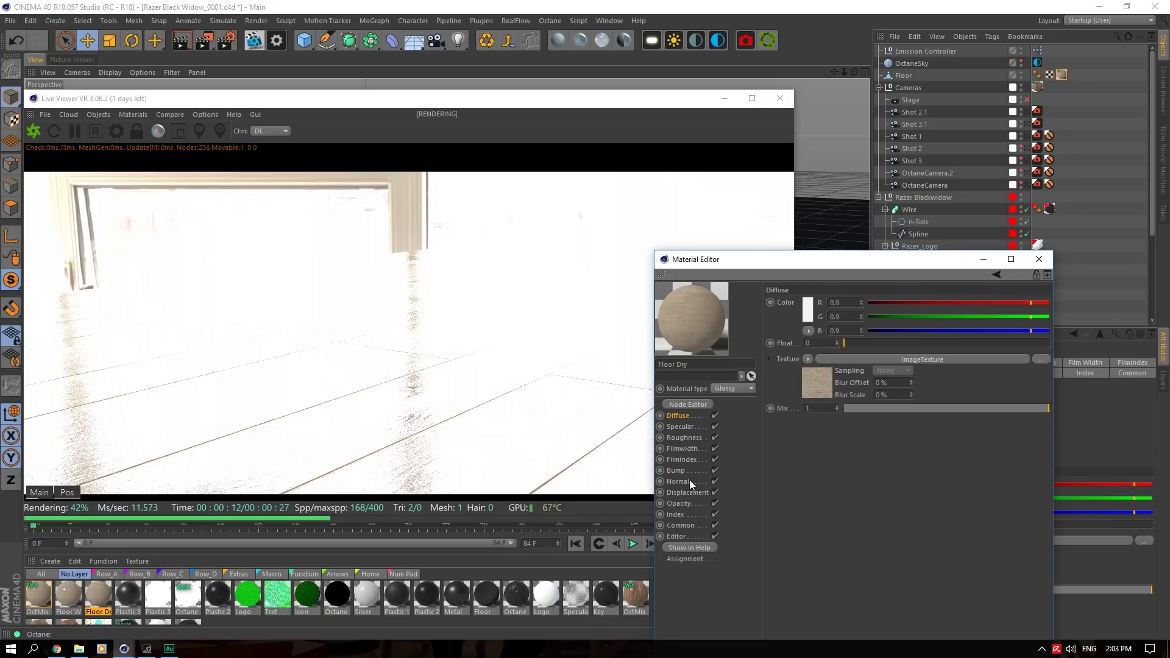
left_click(688, 493)
left_click(46, 591)
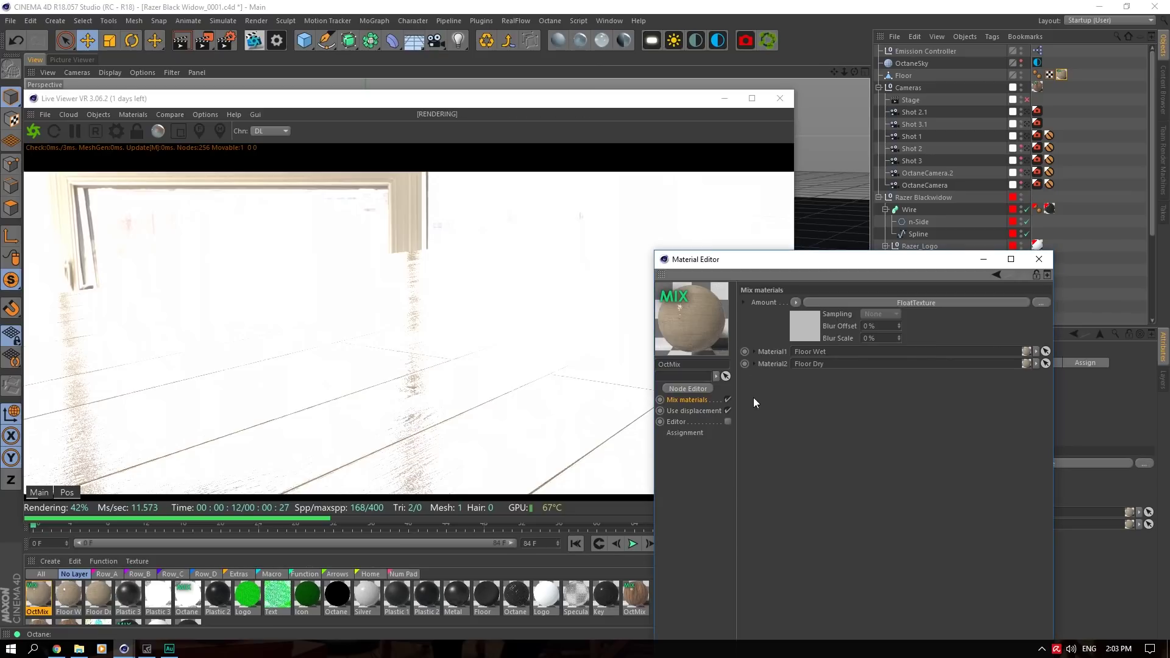
left_click(814, 317)
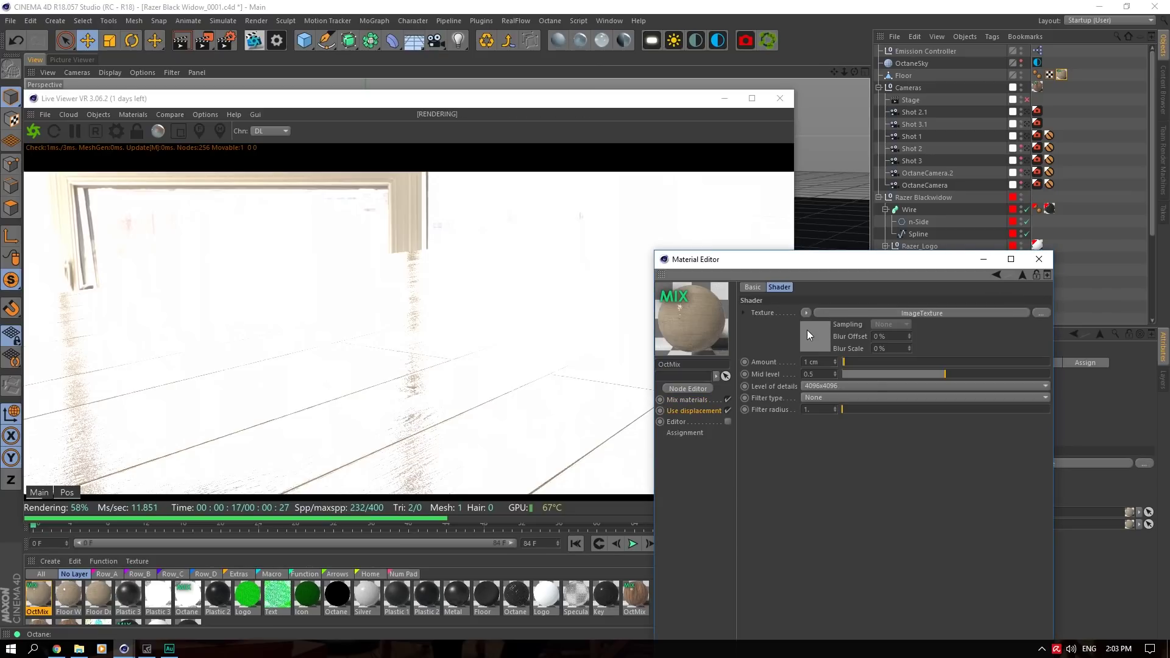
left_click(813, 327)
left_click(880, 397)
Replace the FloatTexture in the OctMix material's Amount with an Octane image texture and open its settings.
left_click(704, 401)
left_click(794, 302)
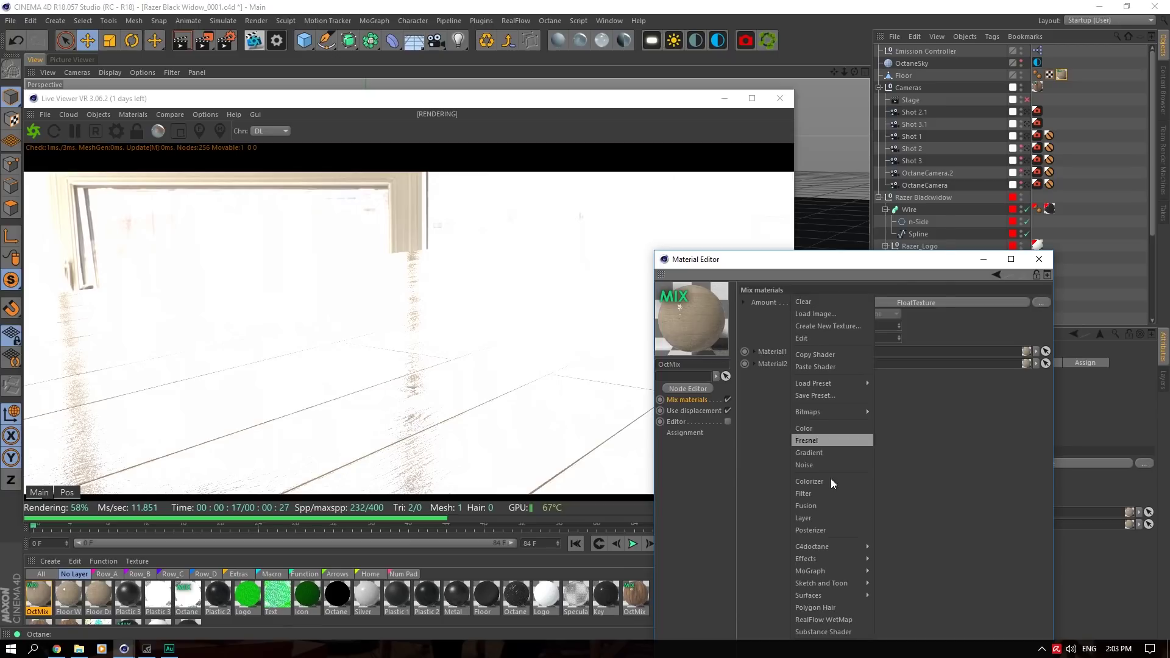
mouse_move(833, 543)
left_click(902, 371)
left_click(916, 303)
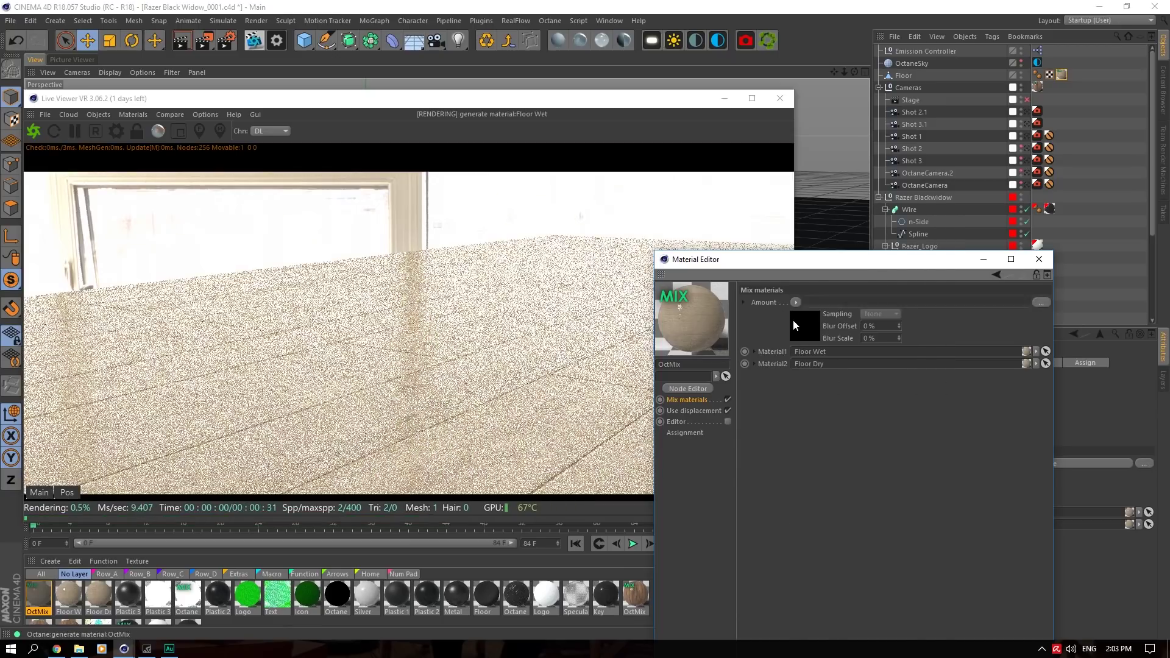
Load DirtWipes005_OVERLAY_VAR1_6K.jpg from Poliigon's Surface Imperfections, Dirt Wipes folder as the mix amount image.
left_click(1036, 309)
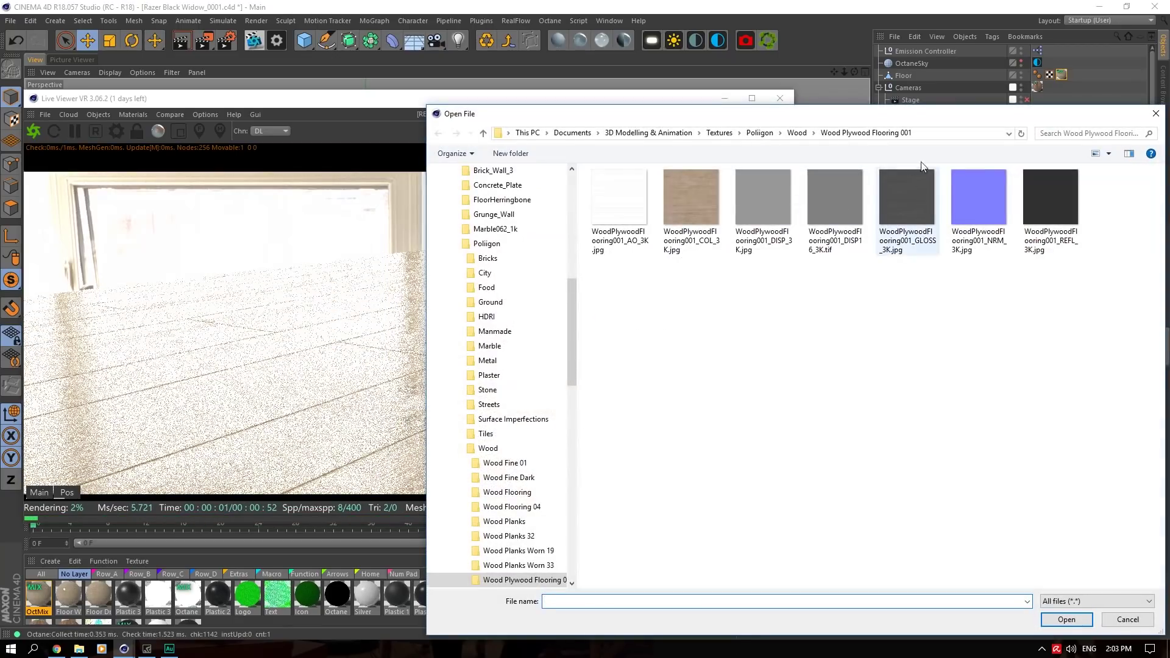
left_click(759, 133)
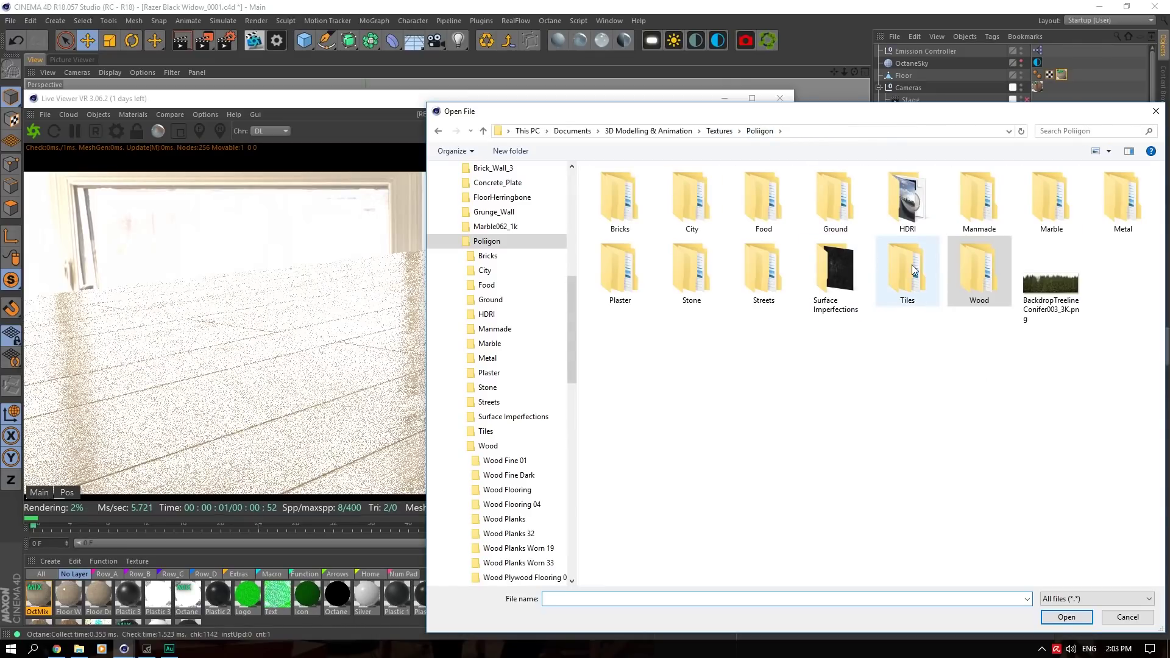
double_click(833, 268)
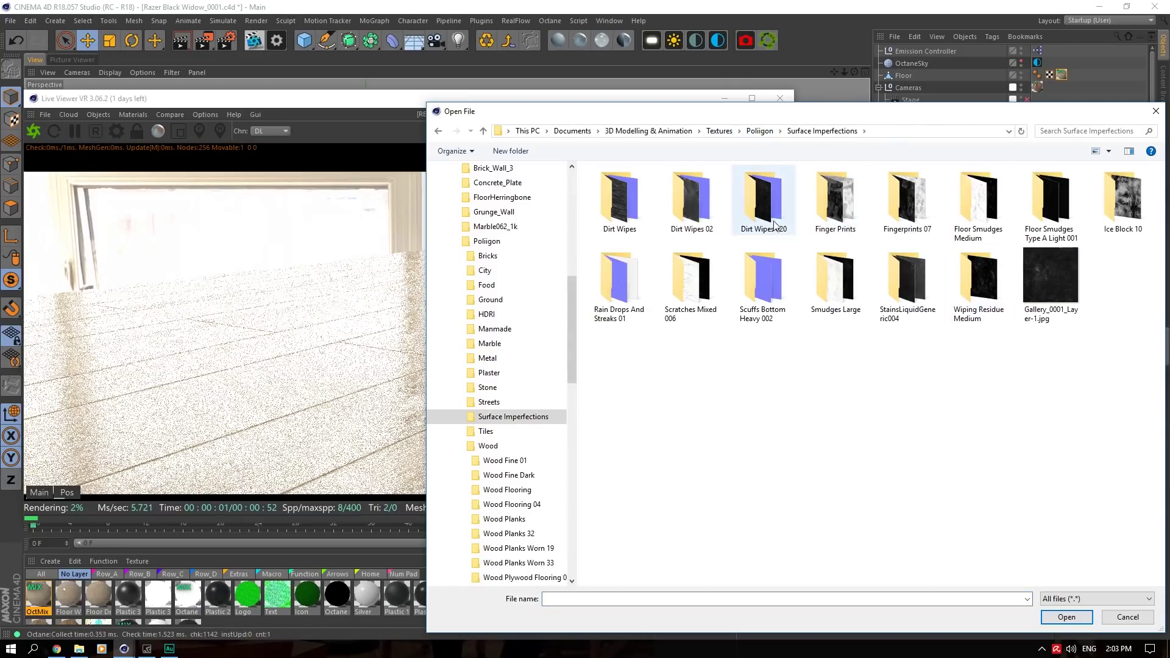
left_click(623, 192)
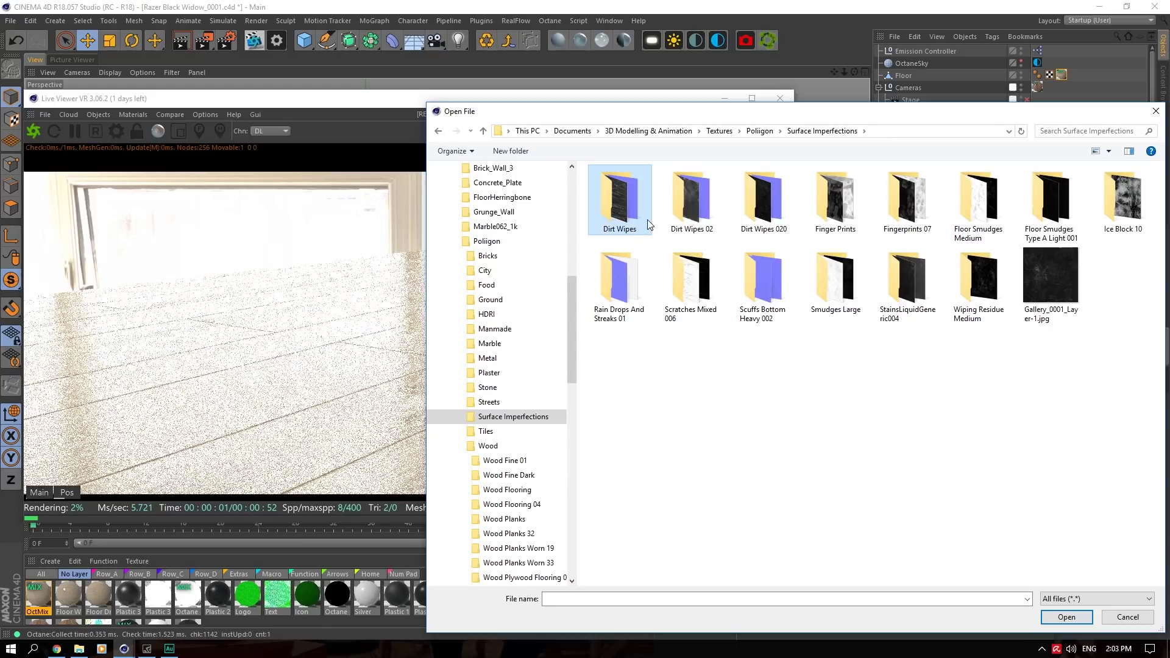
double_click(620, 201)
left_click(692, 201)
left_click(1066, 617)
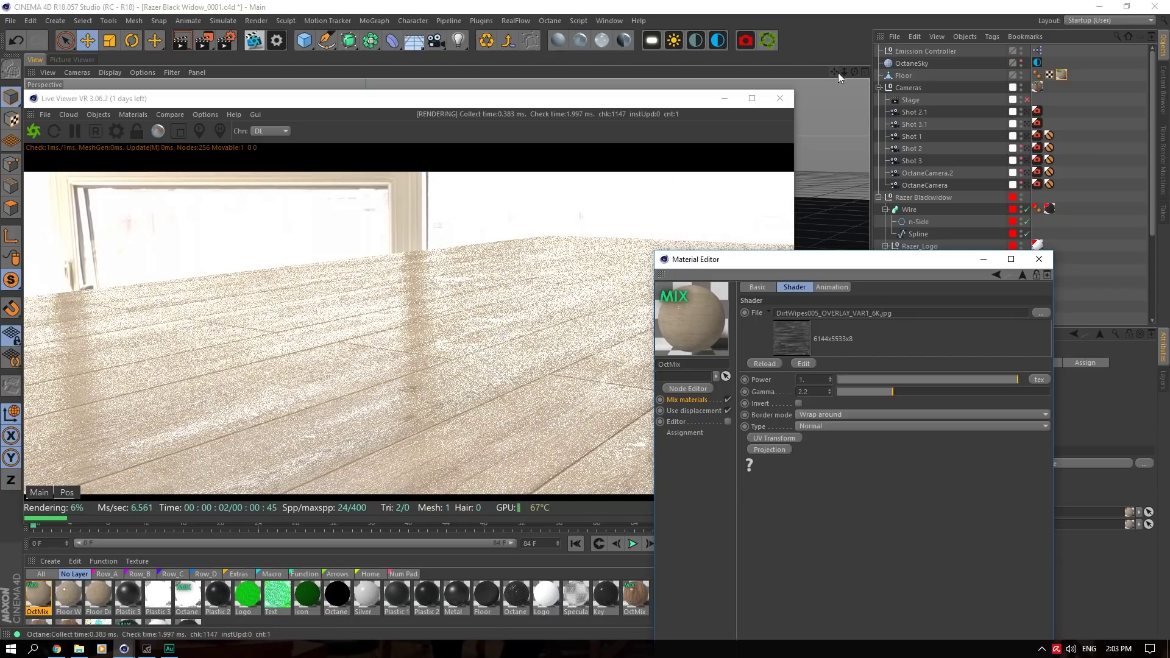
Add a UV transform to the dirt wipes image, lock its aspect ratio and set its scale to 0.5.
left_click_drag(853, 71, 853, 70)
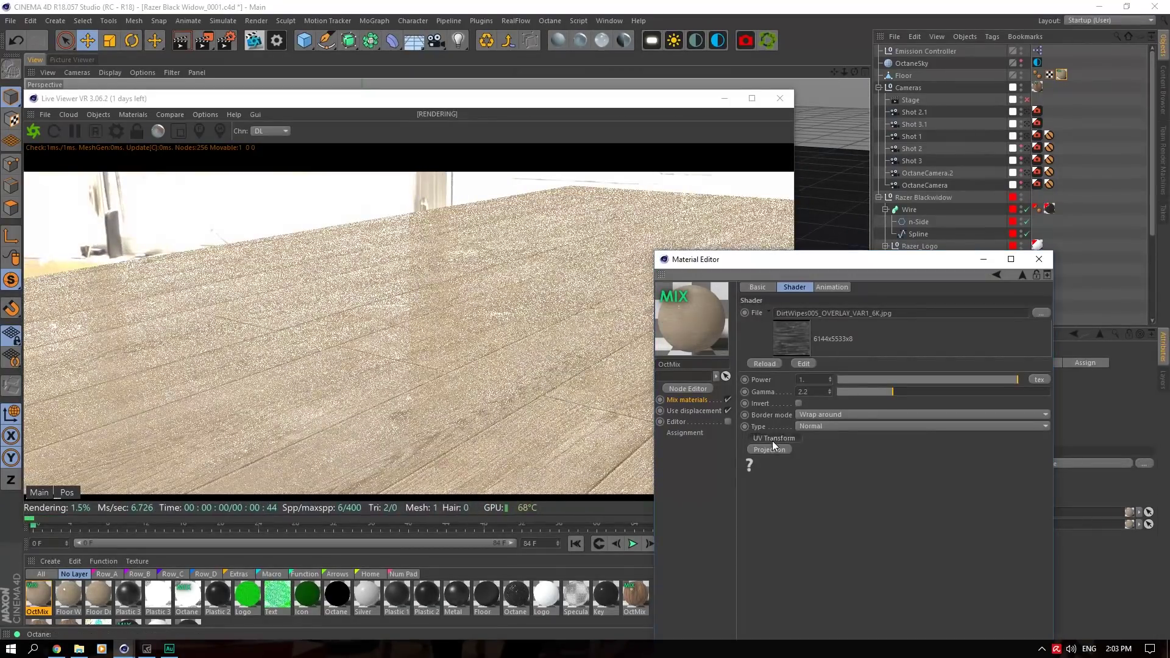
left_click(773, 438)
left_click(762, 439)
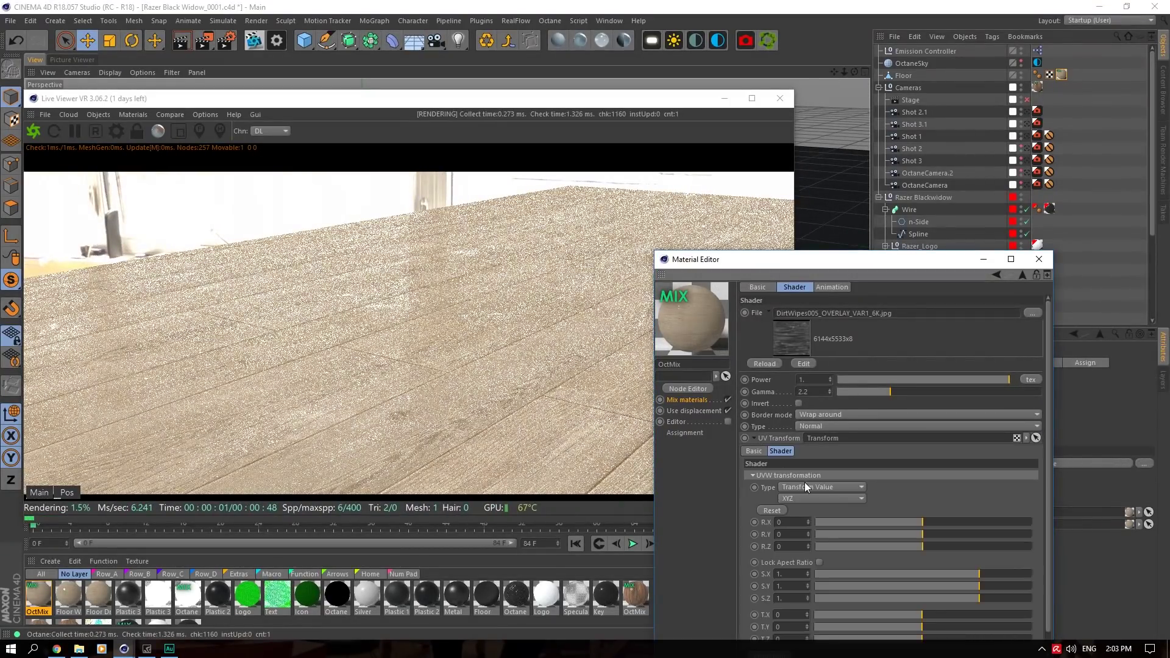
left_click(819, 562)
double_click(786, 574)
type("0.5")
key("Return")
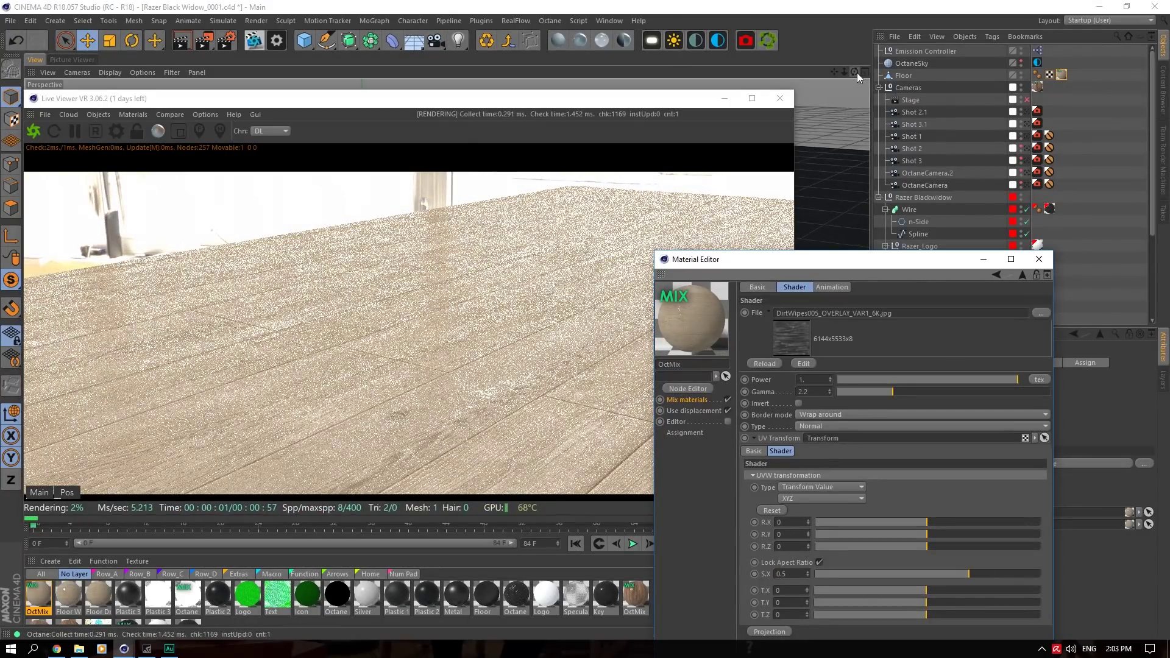
mouse_move(857, 73)
left_mouse_down()
mouse_move(855, 97)
mouse_move(854, 82)
left_mouse_up()
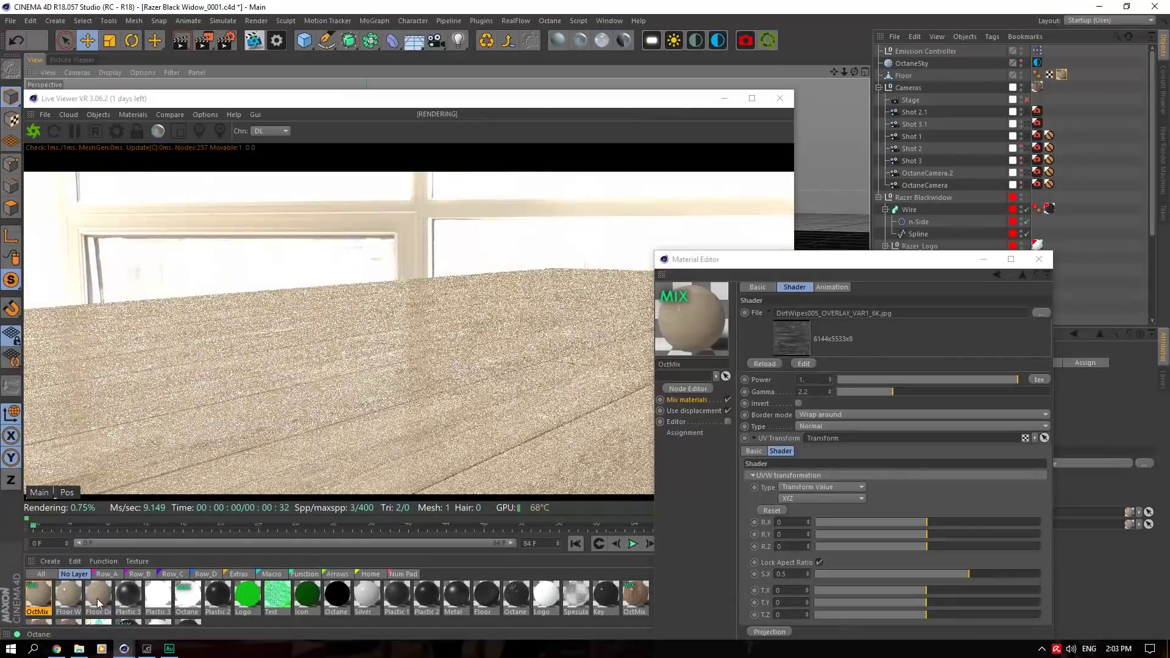
Lower the power of Floor Dry's Specular image texture to about 0.067.
left_click_drag(816, 262, 865, 199)
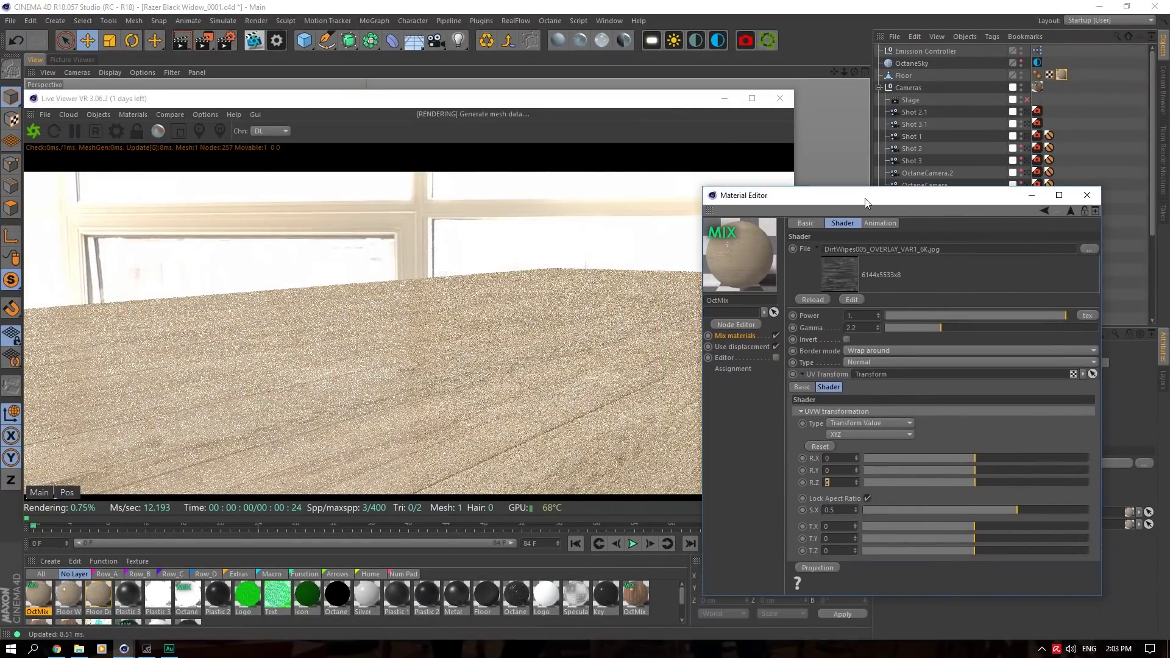
left_click(101, 598)
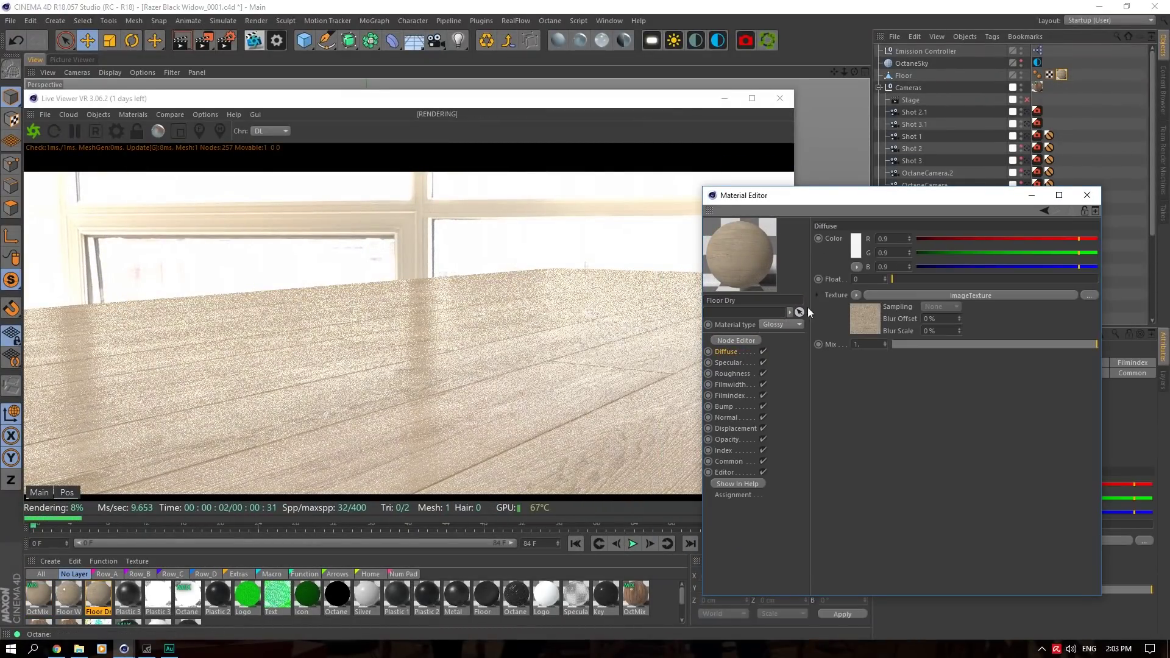
left_click(728, 363)
left_click(909, 296)
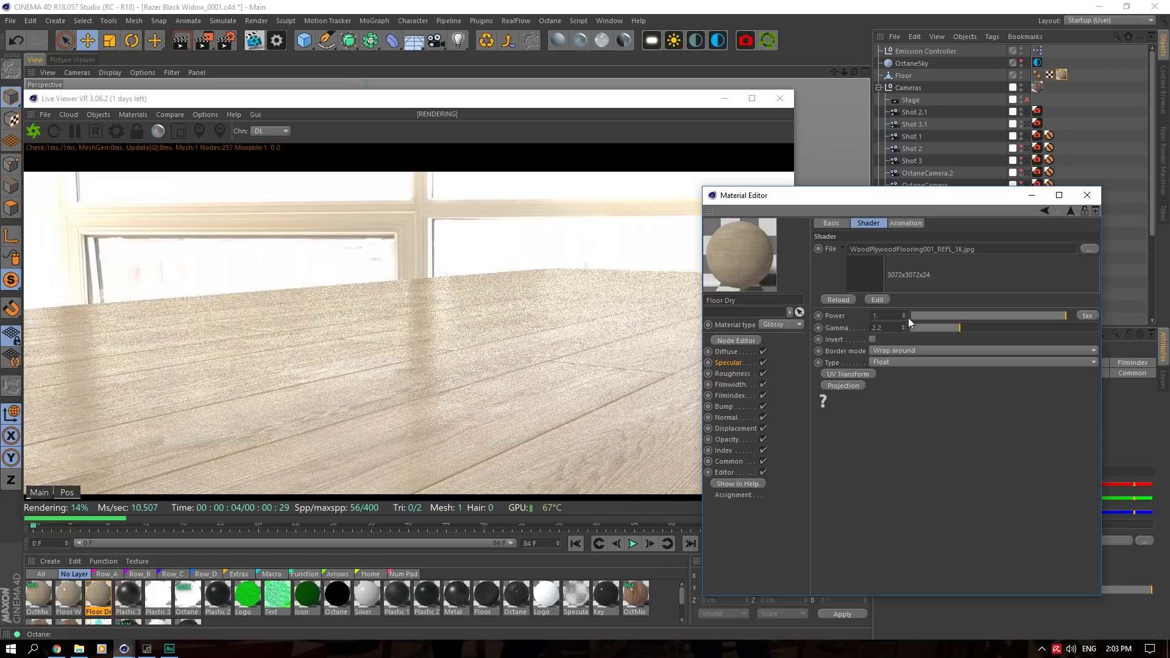
left_click_drag(999, 316, 921, 316)
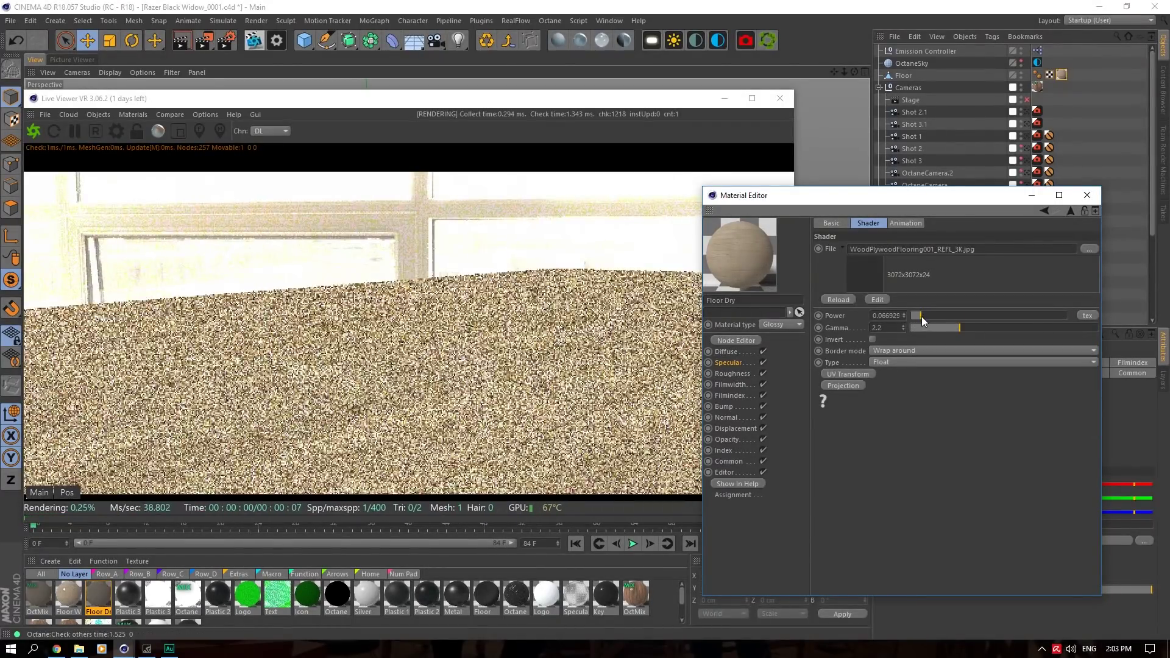
Try the Floor Wet material on the Floor in place of its assigned material to compare the render.
left_click(61, 600)
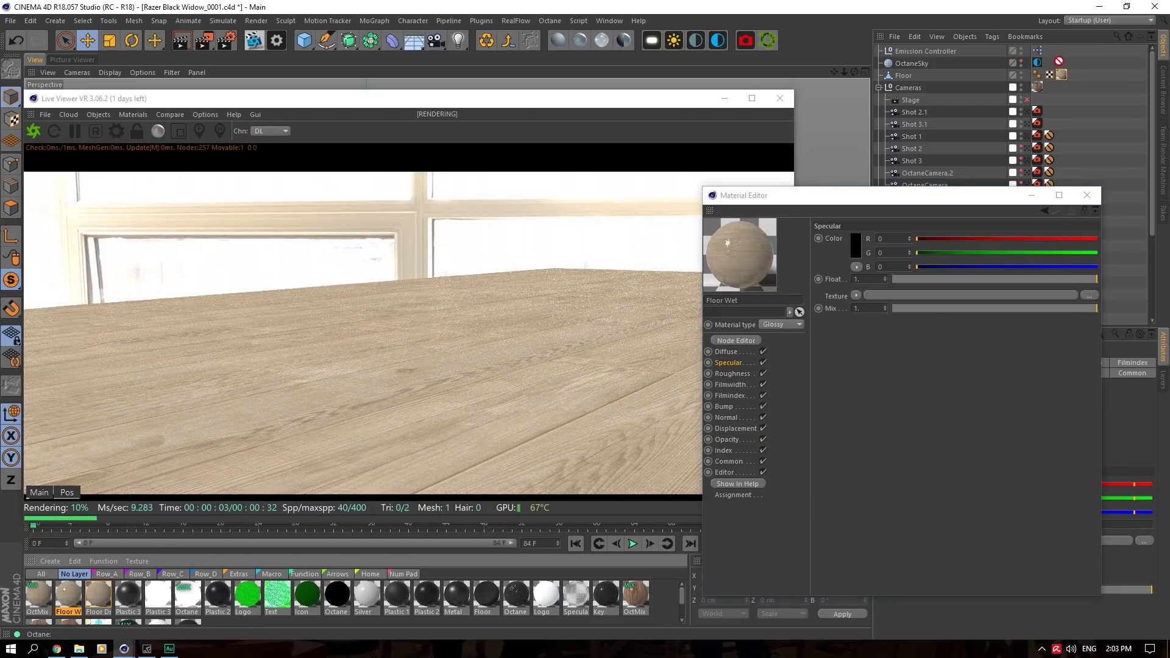
left_click_drag(1065, 79, 1063, 77)
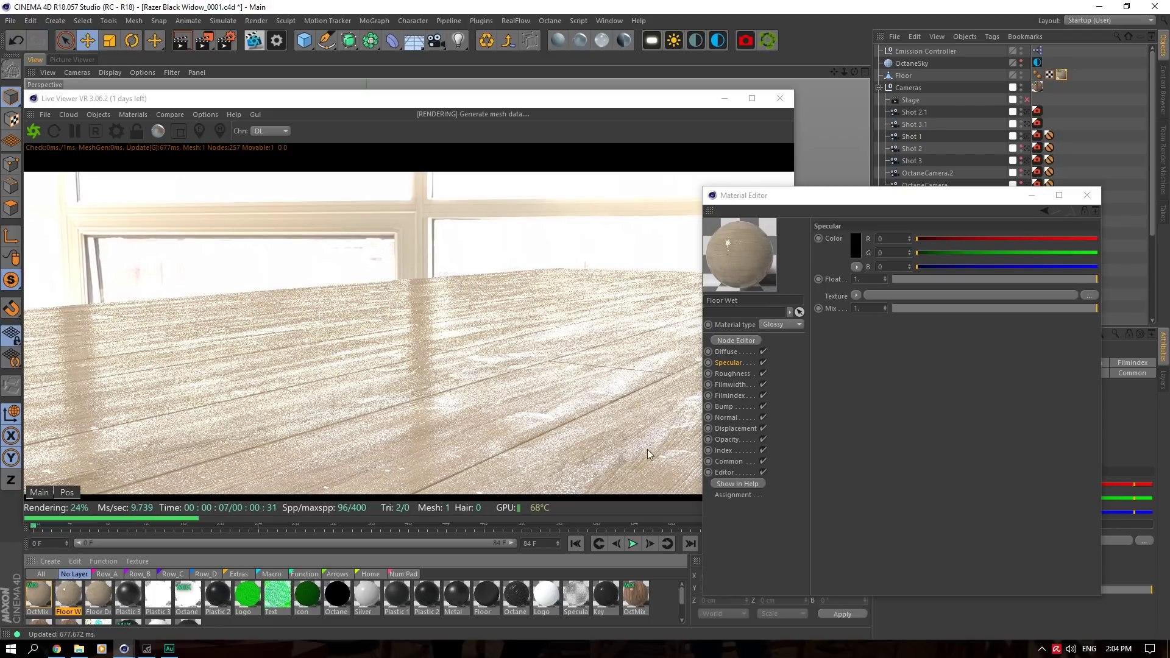
Open the Floor Dry material and add an ImageTexture shader to its Bump channel.
left_click_drag(863, 218, 998, 285)
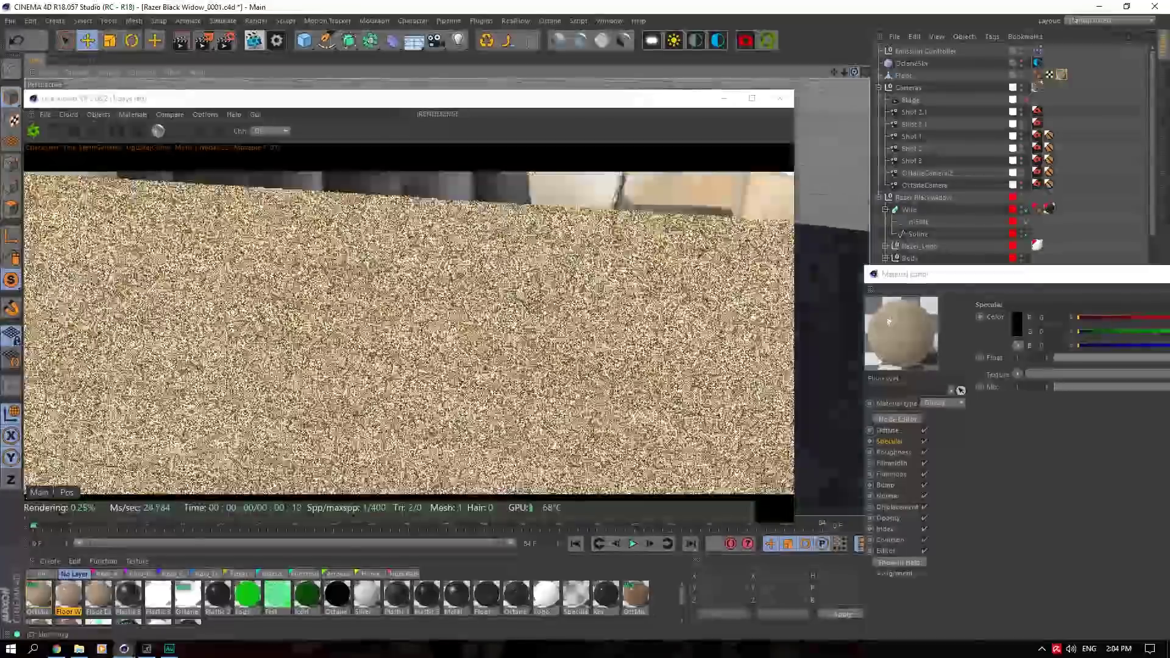
left_click_drag(421, 342, 558, 353, "alt")
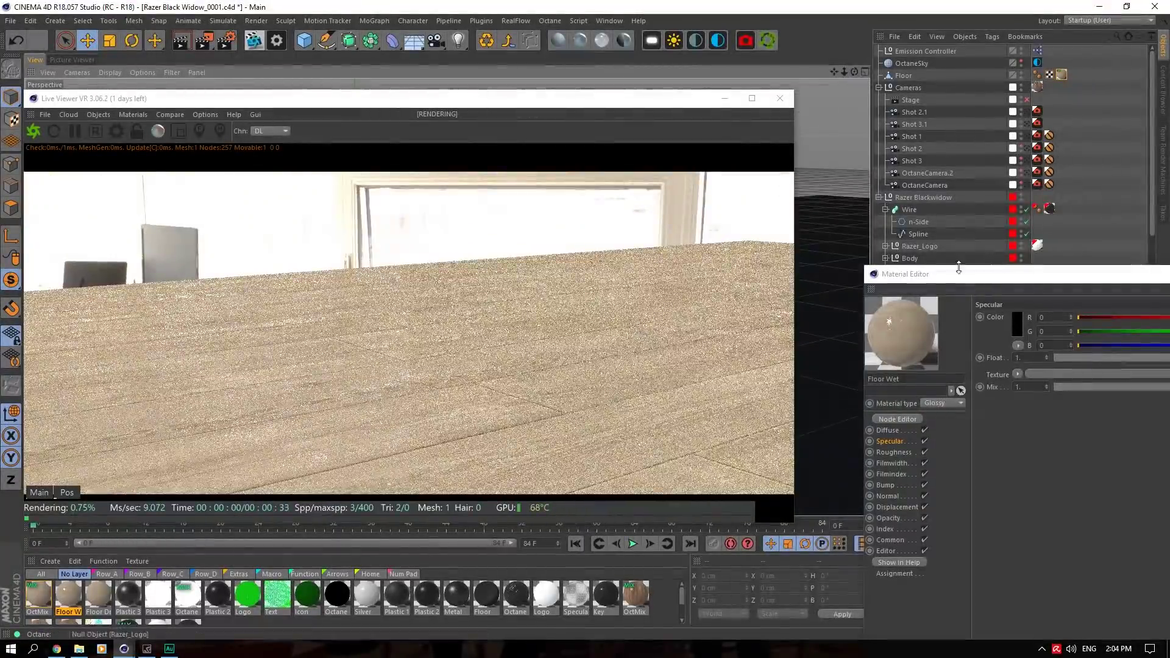
left_click_drag(959, 273, 789, 184)
mouse_move(833, 71)
left_mouse_down()
mouse_move(835, 61)
mouse_move(855, 82)
mouse_move(855, 68)
mouse_move(835, 83)
left_mouse_up()
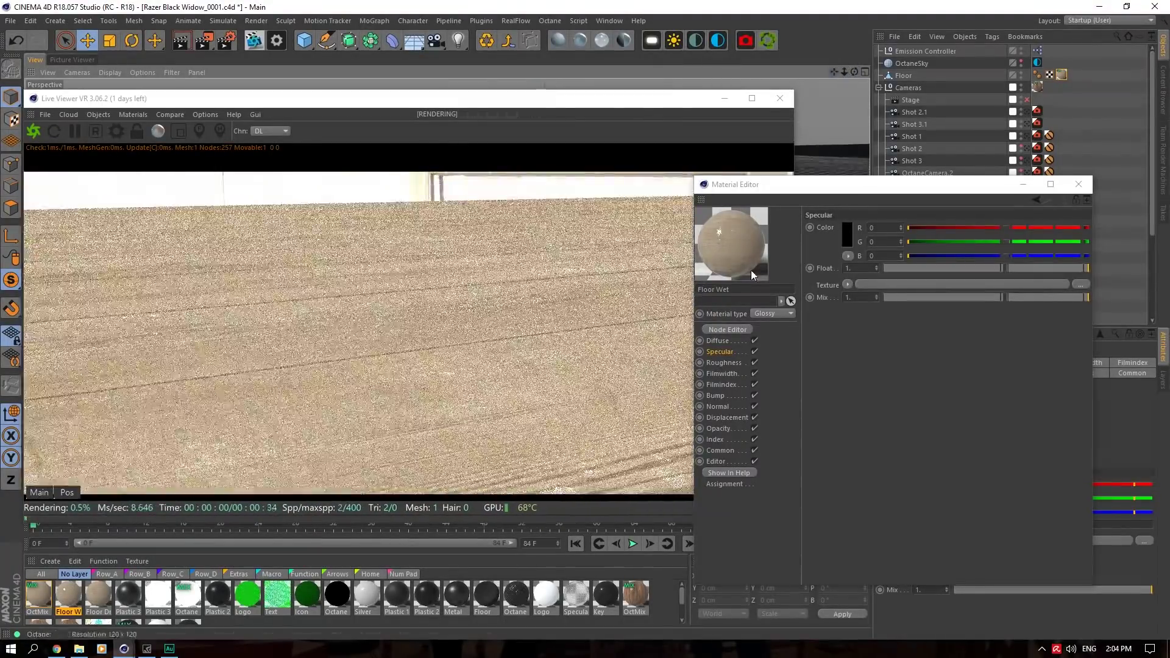
double_click(98, 594)
left_click(719, 395)
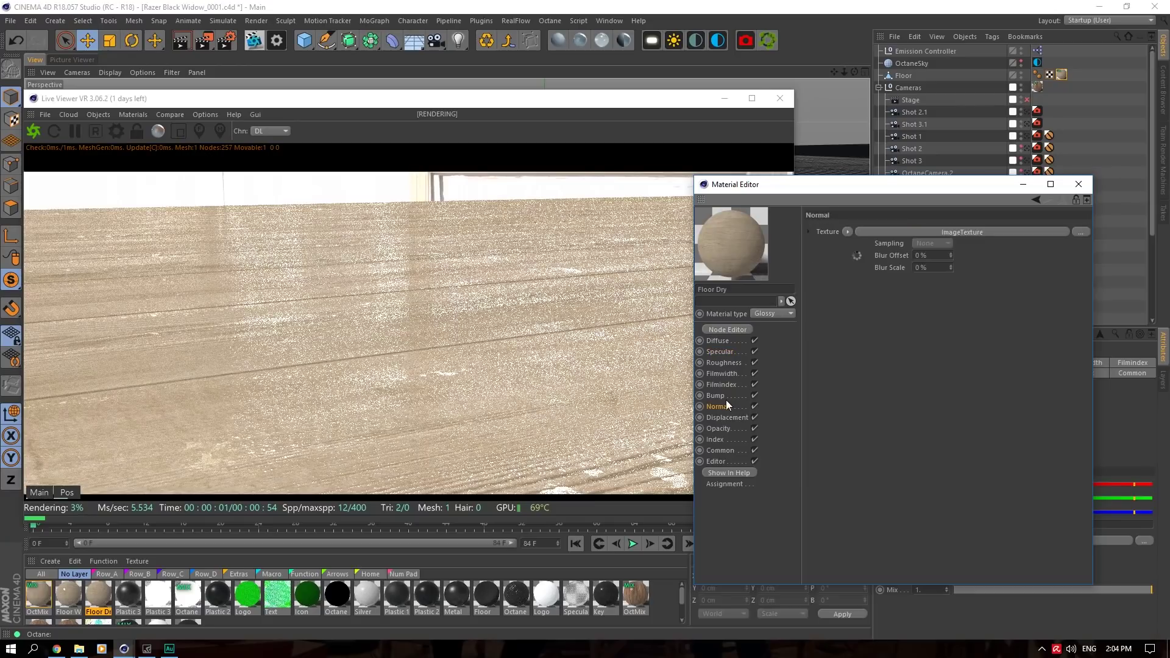
left_click(847, 232)
mouse_move(896, 472)
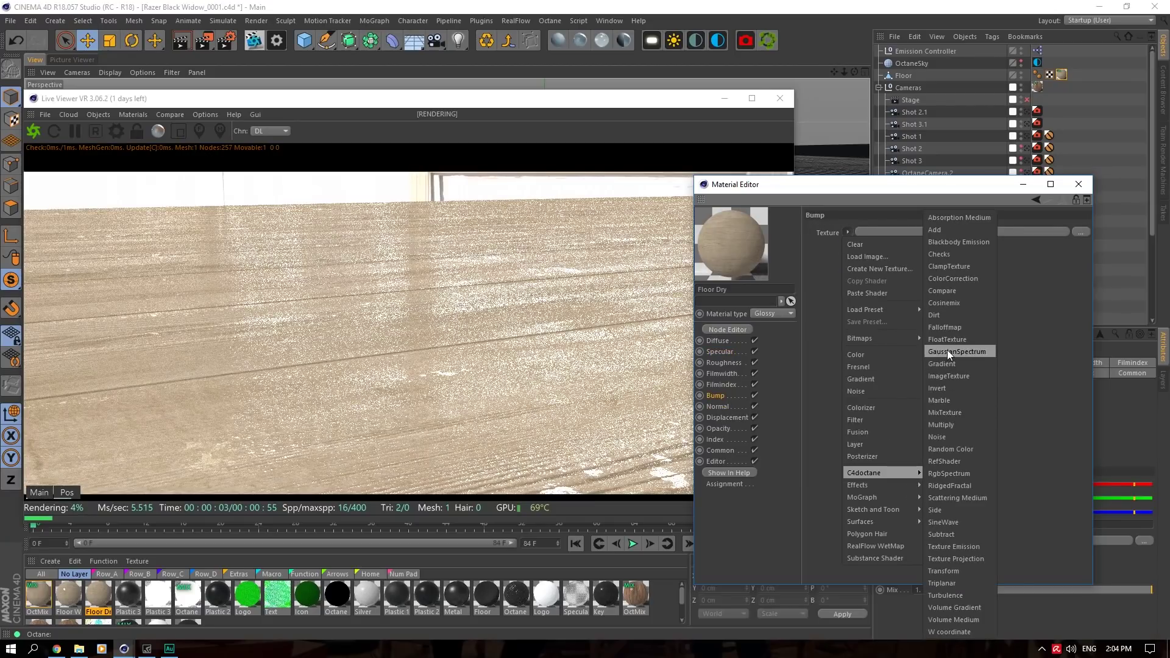
left_click(955, 377)
Load Gallery_0001_Layer-1.jpg from Poliigon's Surface Imperfections folder as Floor Dry's bump image.
left_click(868, 257)
left_click(1077, 238)
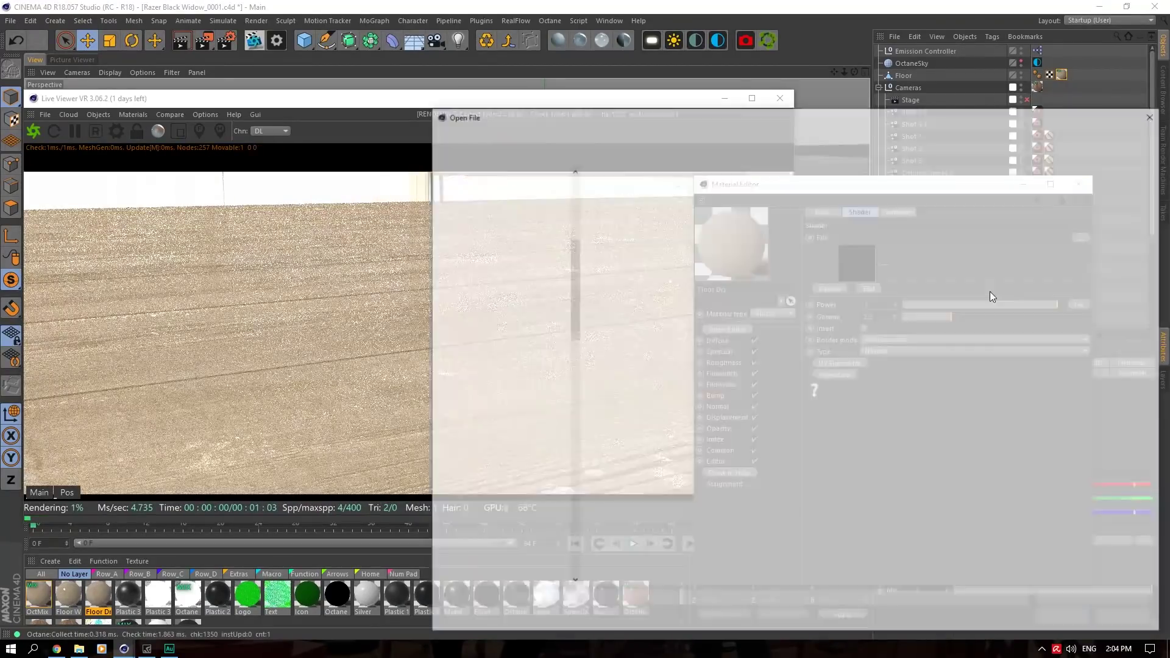
left_click(804, 132)
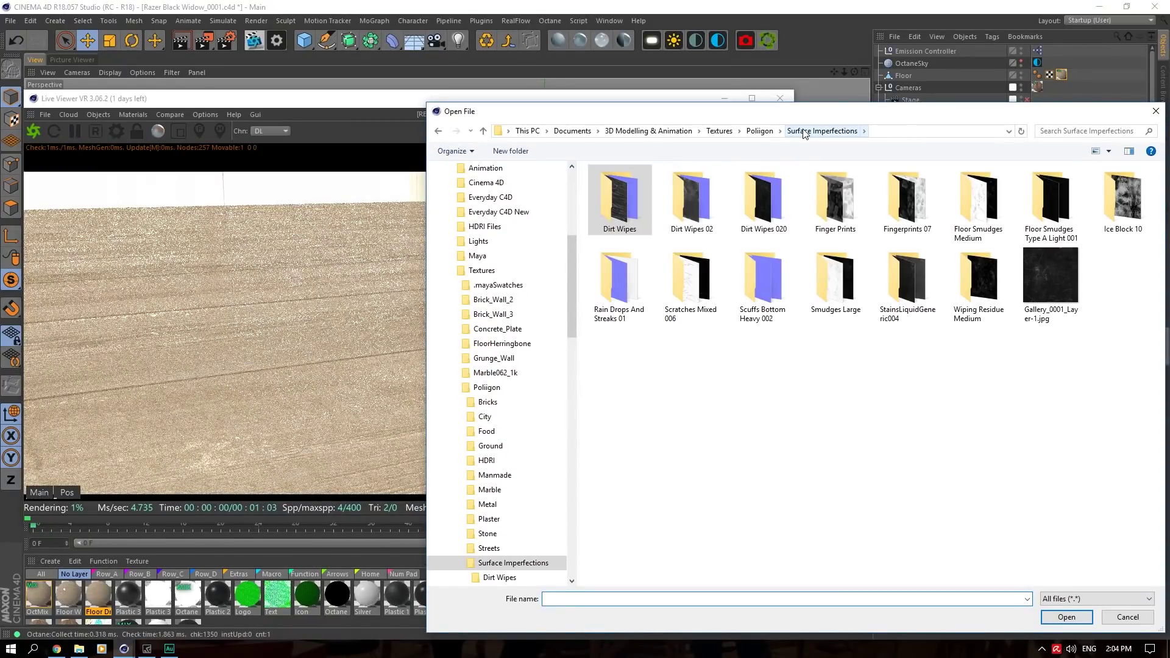
left_click(1046, 298)
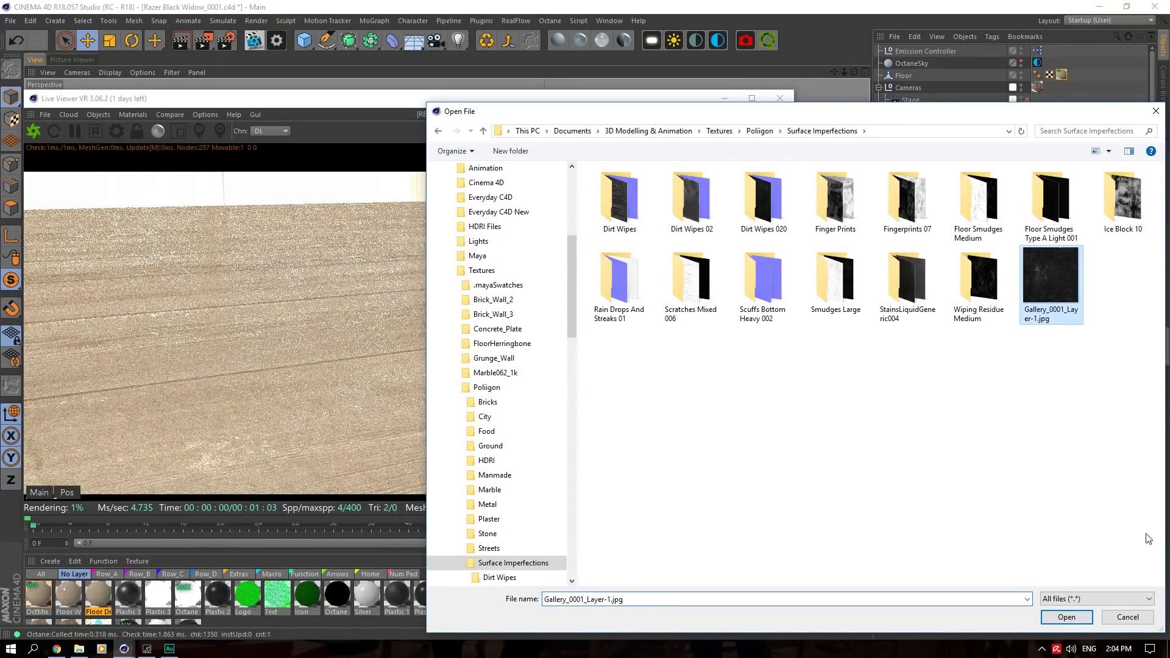
left_click(1077, 617)
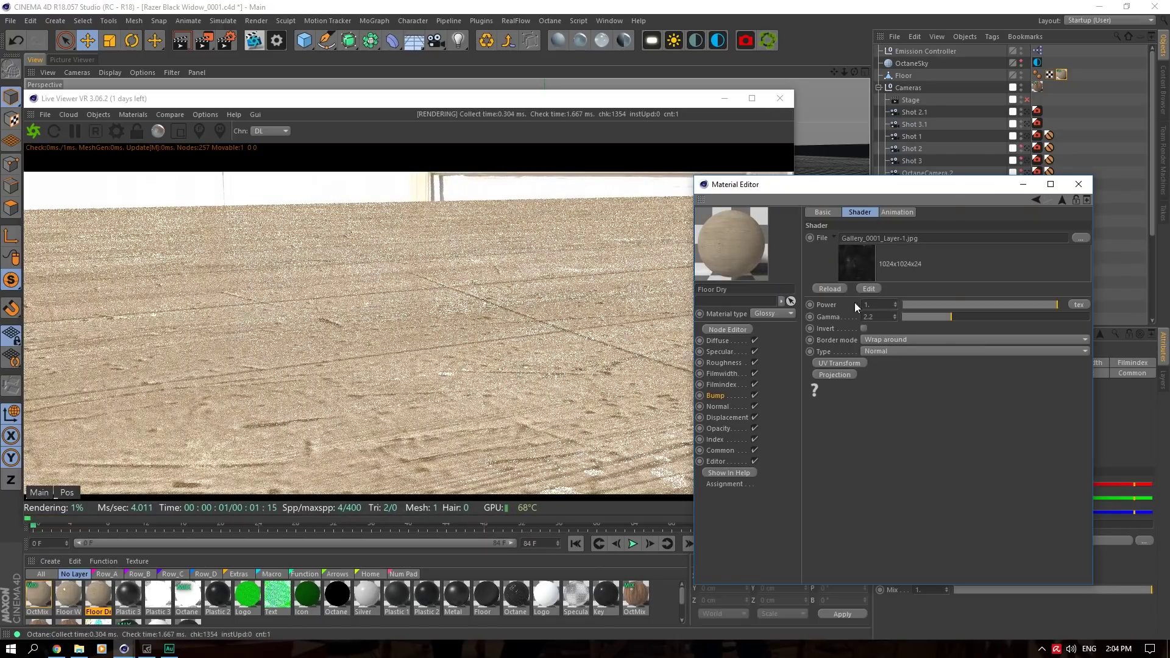
Invert the bump image and add a UV transform with a locked-aspect scale of about 3.104.
left_click_drag(820, 107, 560, 299, "alt")
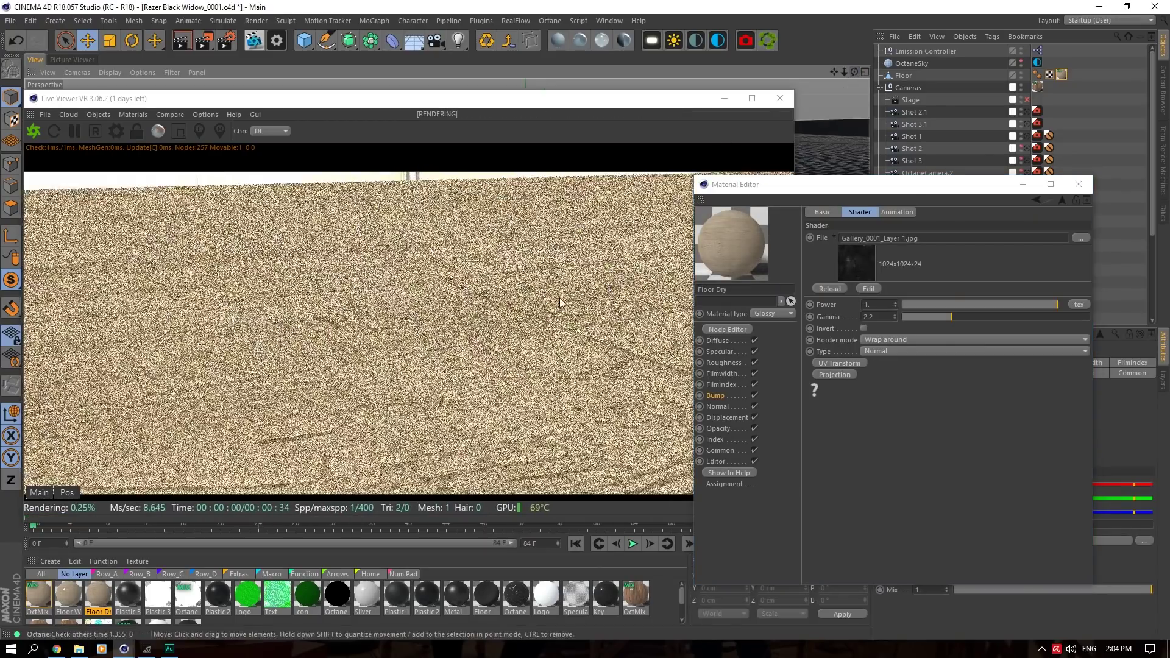
left_click(864, 328)
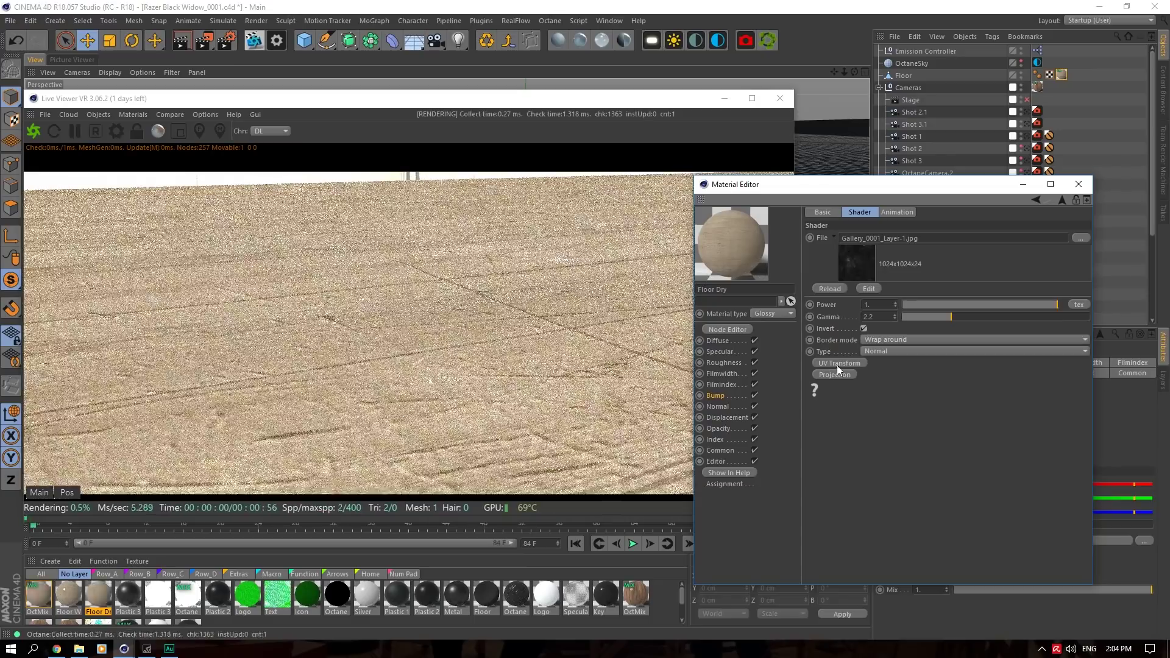
left_click(839, 363)
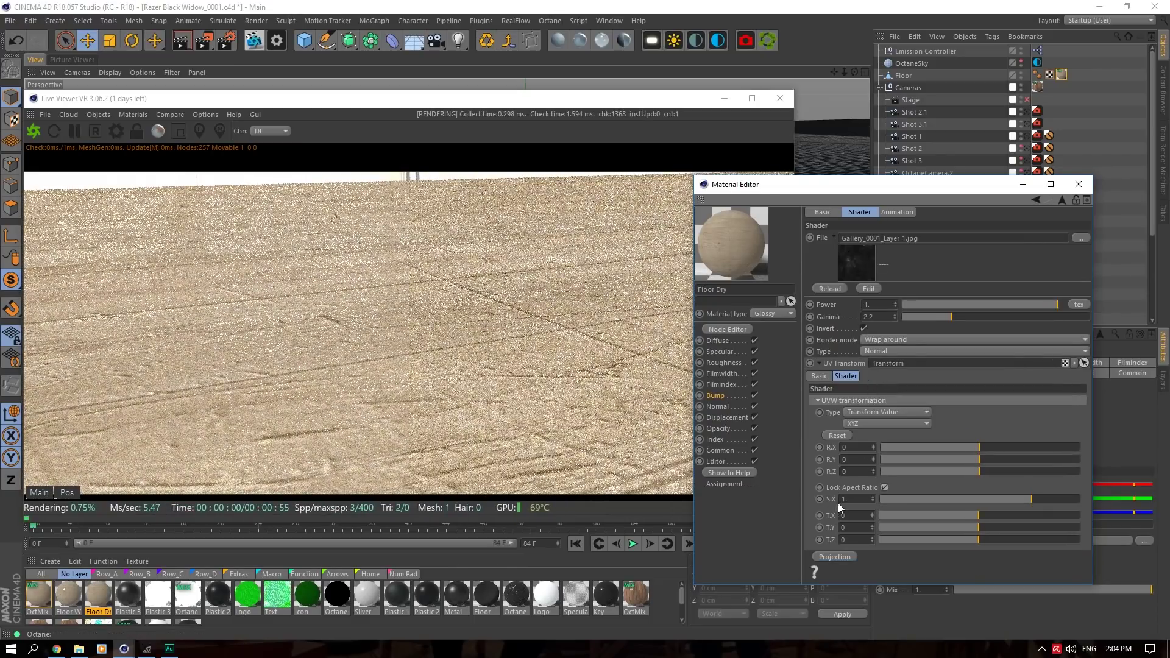
mouse_move(939, 500)
left_mouse_down()
mouse_move(902, 499)
mouse_move(981, 498)
left_mouse_up()
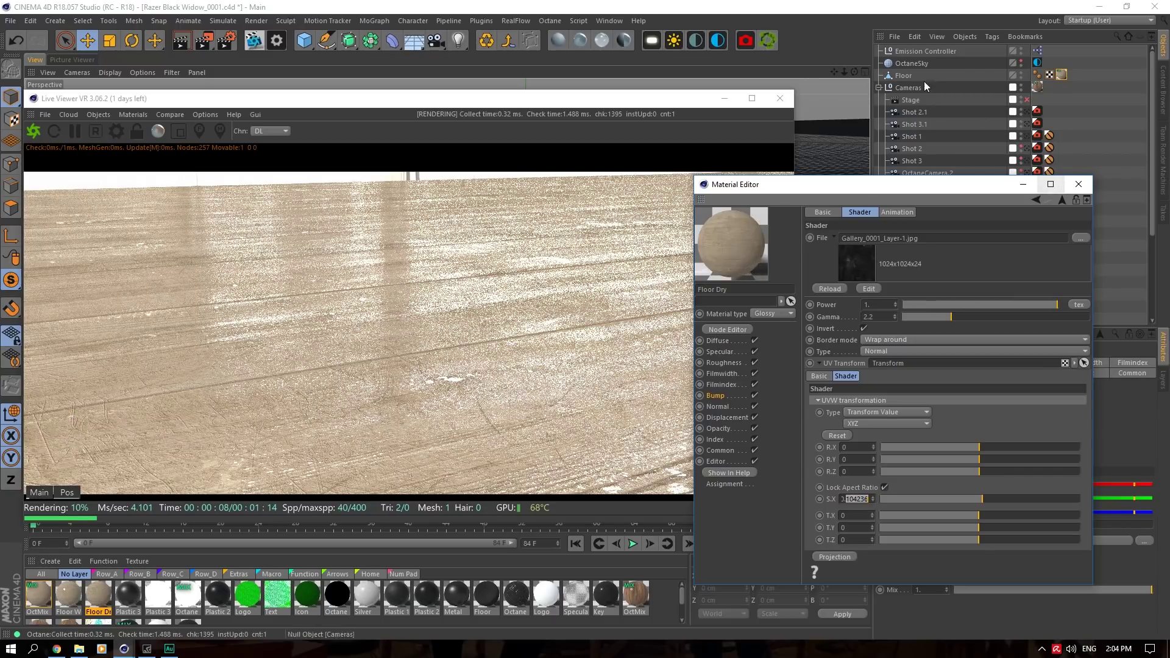
Try one of the darker wood plank materials on the Floor and view it in the live render.
left_click_drag(682, 594, 1061, 75)
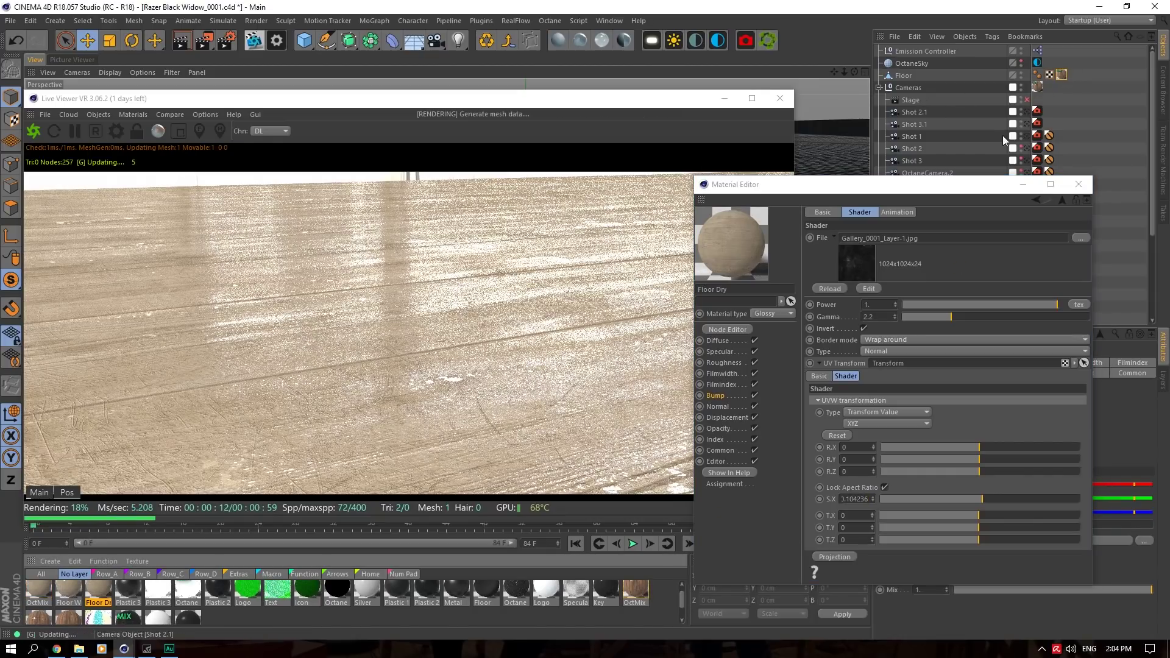
left_click(1078, 184)
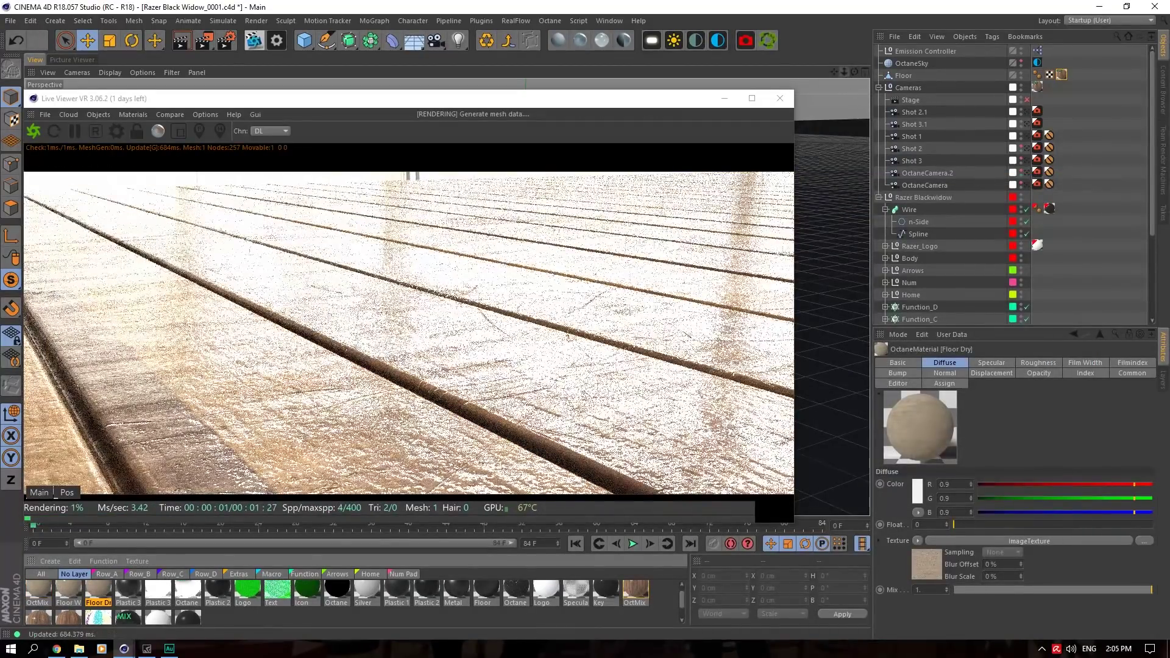
mouse_move(844, 73)
left_mouse_down()
mouse_move(817, 78)
mouse_move(854, 73)
left_mouse_up()
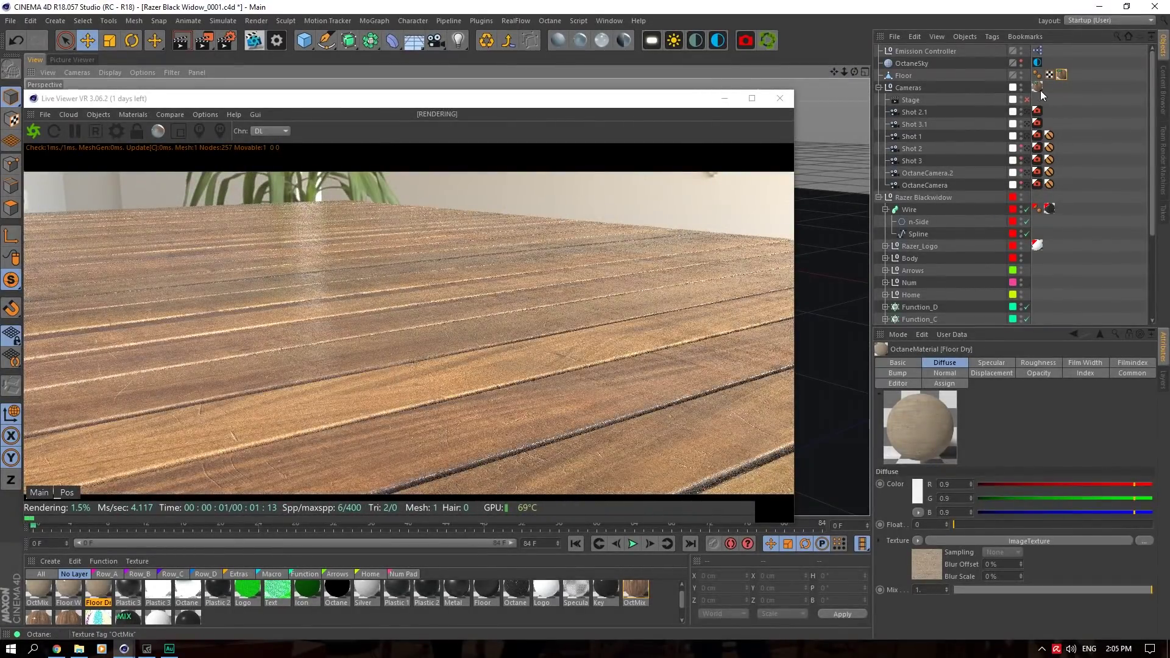
Move the OctMix material tag from the Cameras group back to the Floor and delete the Floor's other material tag.
left_click_drag(1040, 89, 1058, 77)
left_click(1057, 76)
key("Delete")
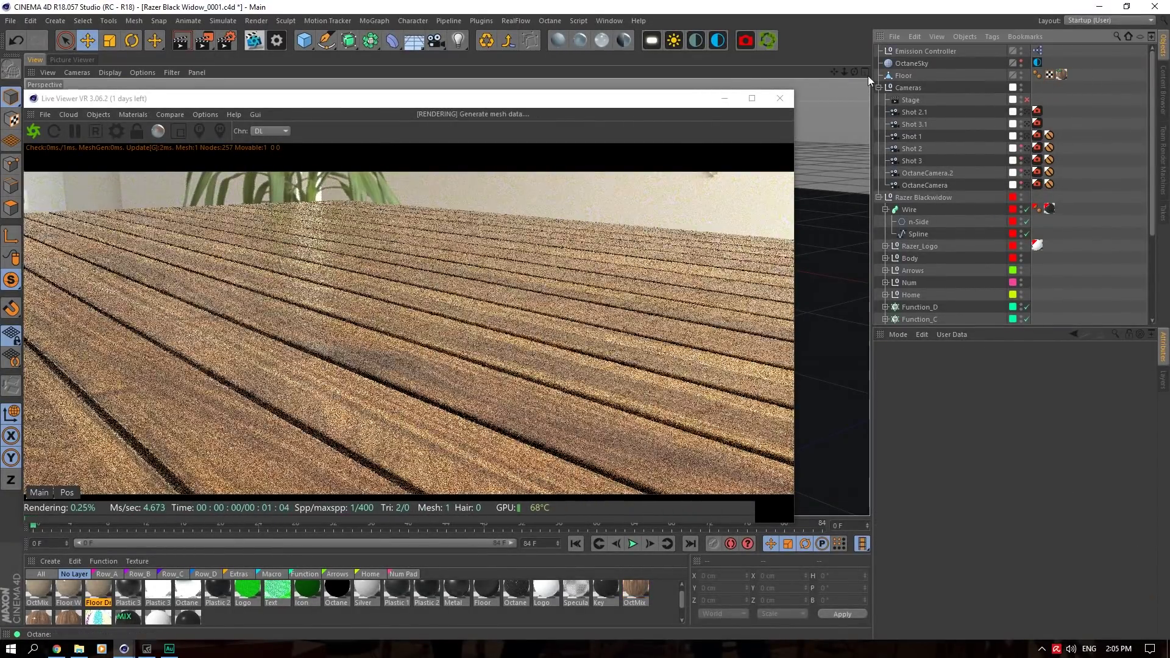
Isolate the Razer Blackwidow hierarchy with viewport solo and examine the keyboard's corner in the live render.
left_click_drag(854, 72, 850, 72)
left_click(919, 198)
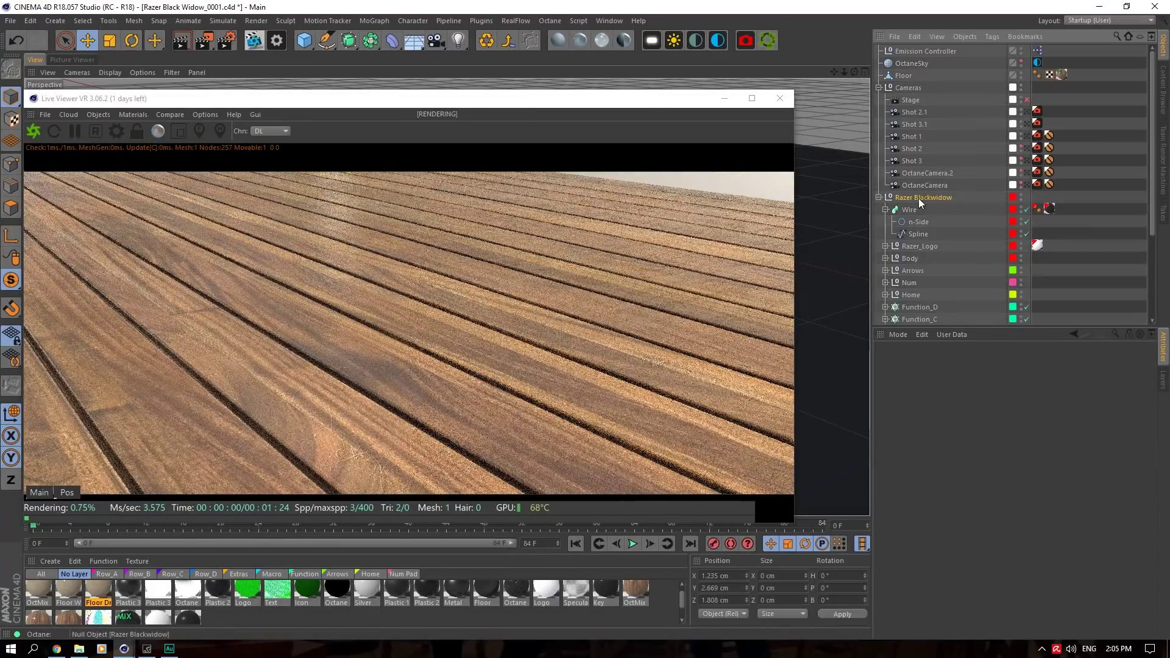
left_click(879, 197)
left_click_drag(11, 280, 94, 343)
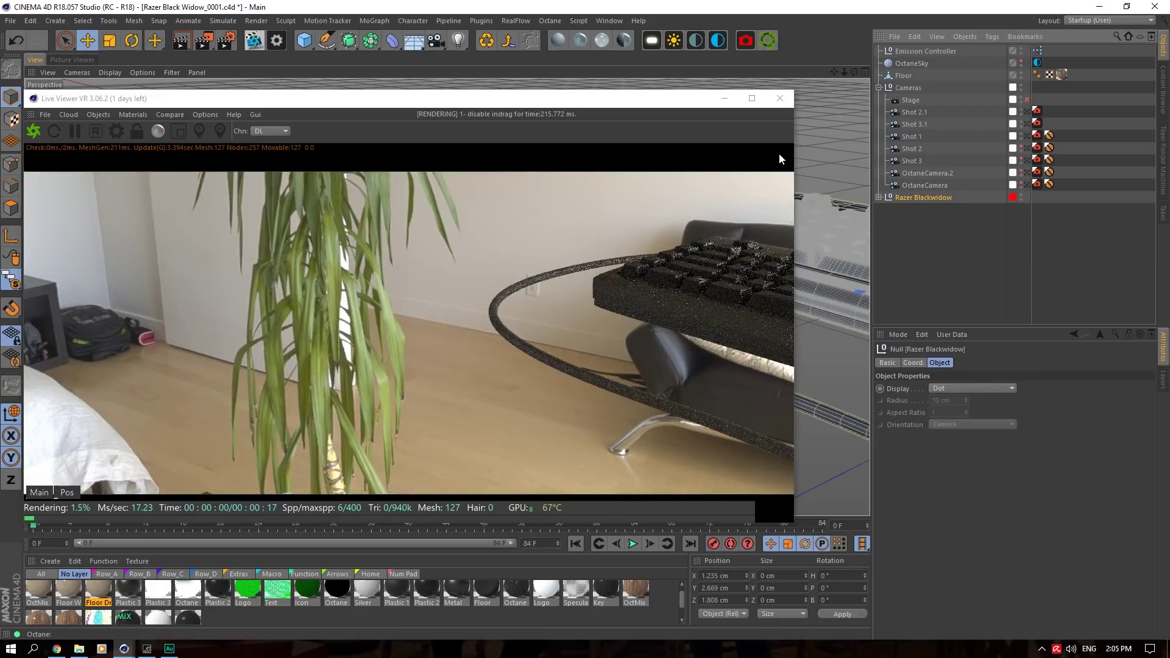
mouse_move(834, 72)
left_mouse_down()
mouse_move(390, 69)
mouse_move(786, 25)
mouse_move(819, 97)
mouse_move(867, 66)
mouse_move(843, 40)
mouse_move(884, 75)
mouse_move(851, 72)
left_mouse_up()
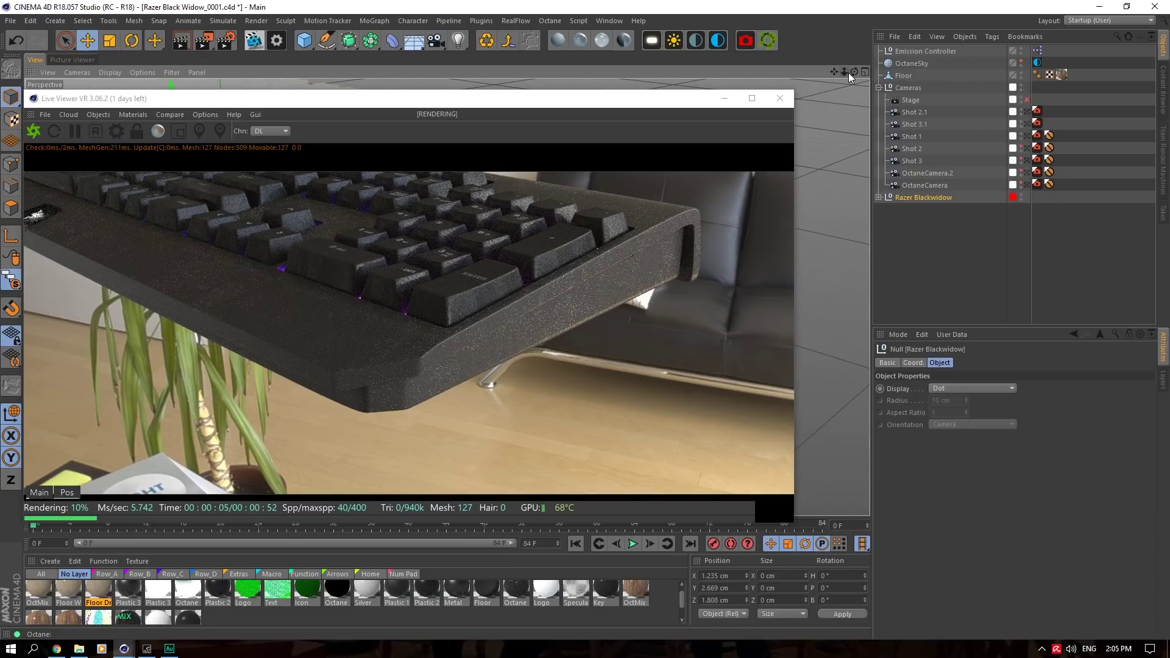
left_click_drag(836, 72, 887, 122)
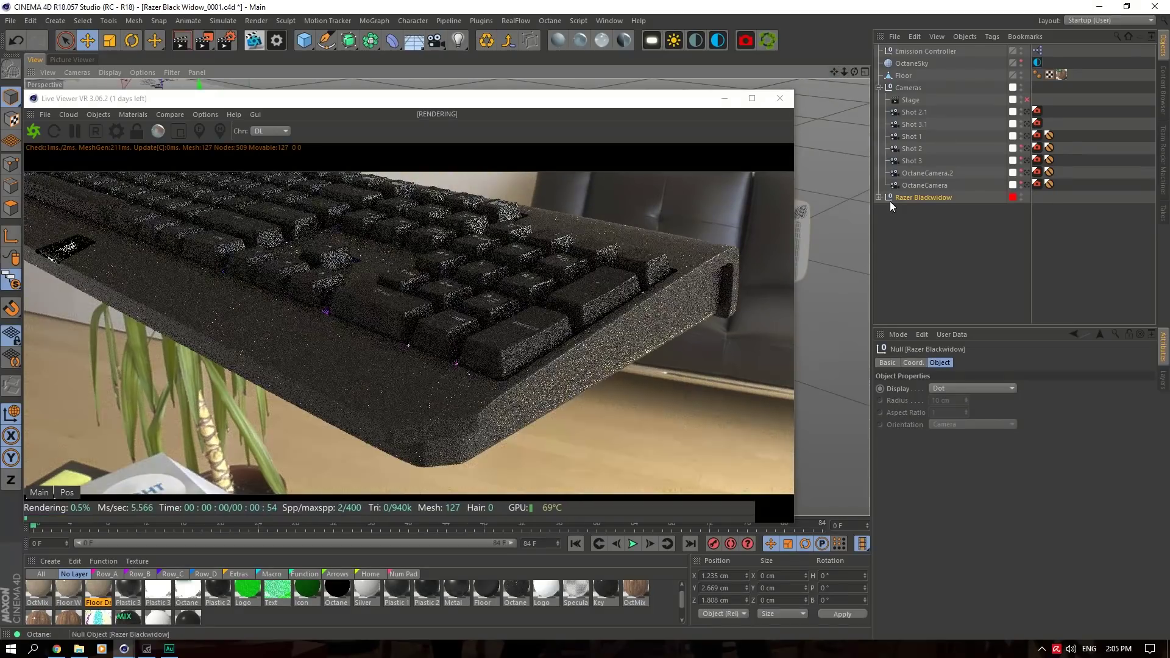
Try to isolate part of the keyboard by soloing Subdivision Surface.4, and turn viewport solo off again.
left_click(878, 197)
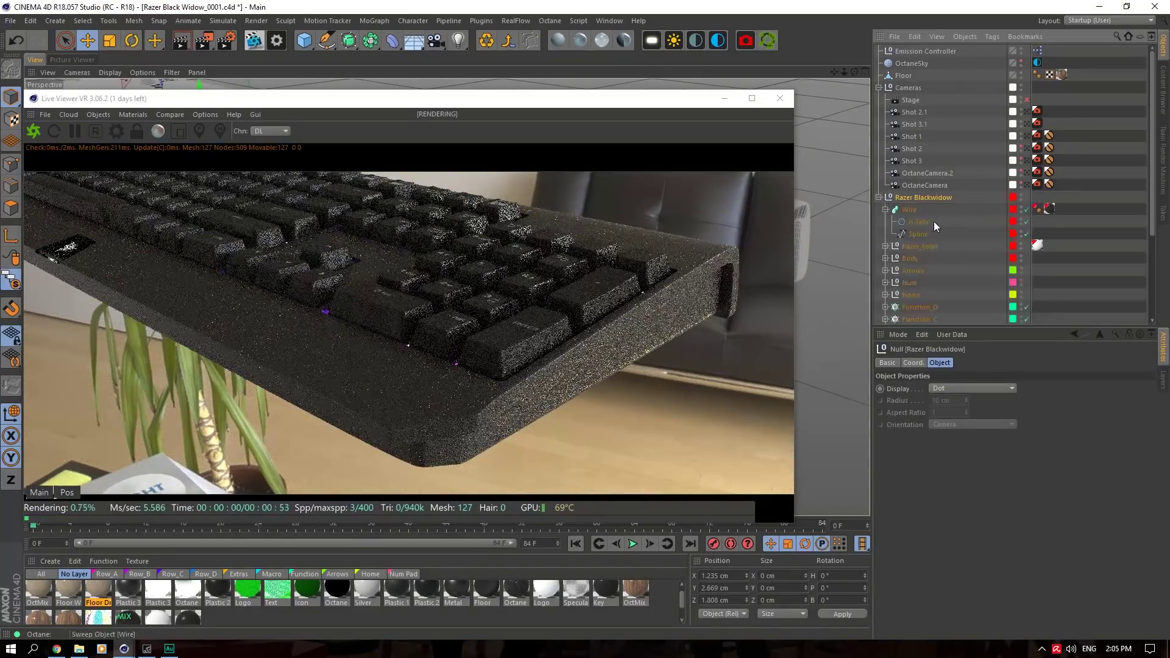
scroll(935, 232, "down", 5)
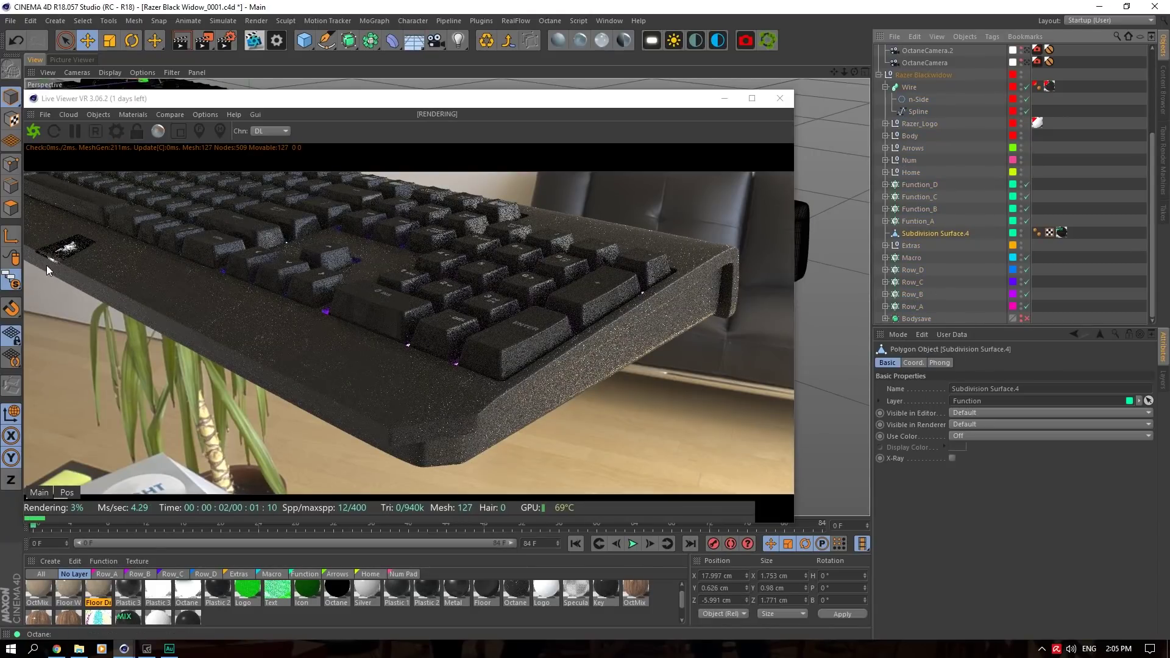
left_click_drag(11, 280, 69, 340)
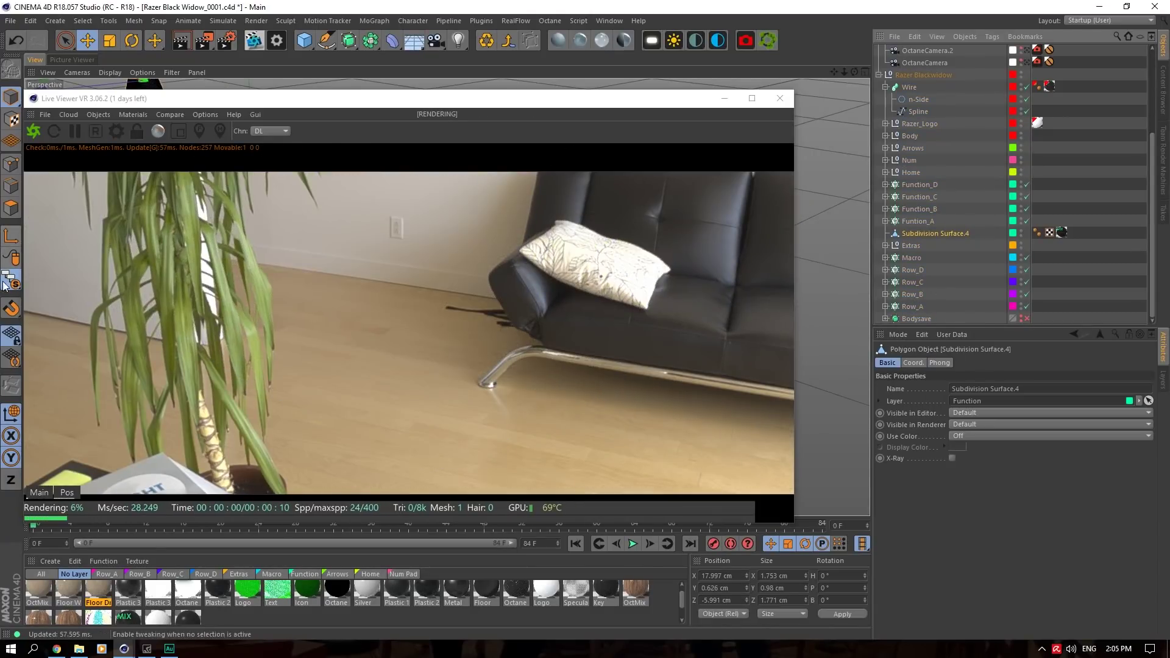
left_click_drag(11, 280, 52, 292)
Select the keyboard's Body group, try to isolate it with hierarchy solo, and view the keyboard from above.
left_click_drag(518, 99, 641, 266)
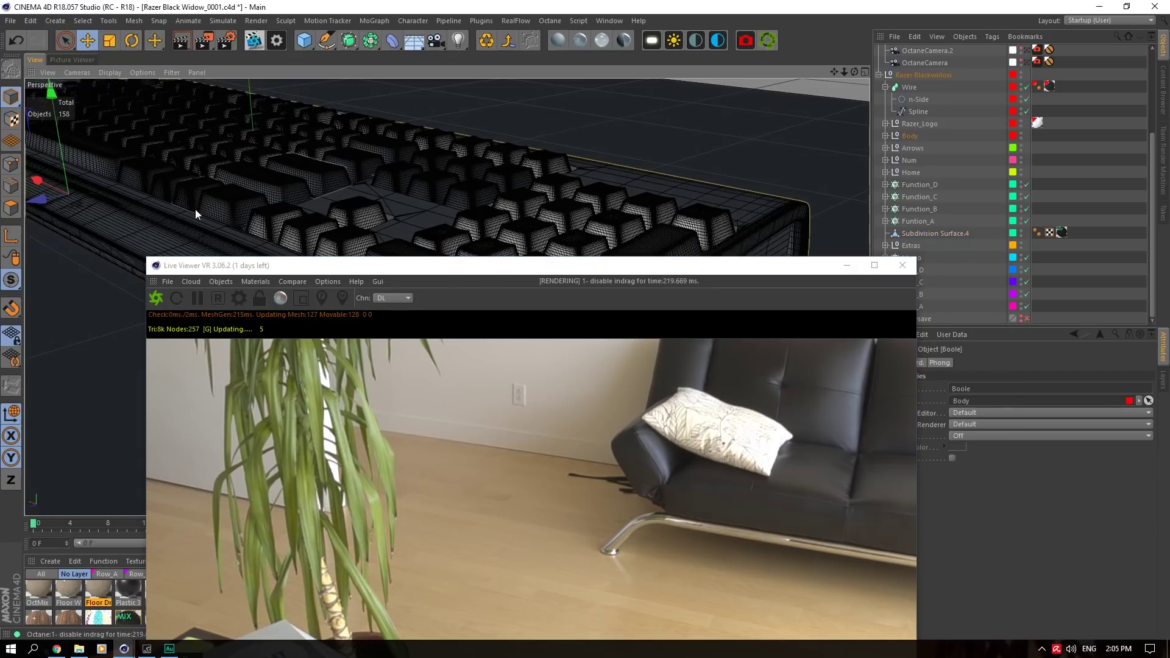
left_click(910, 136)
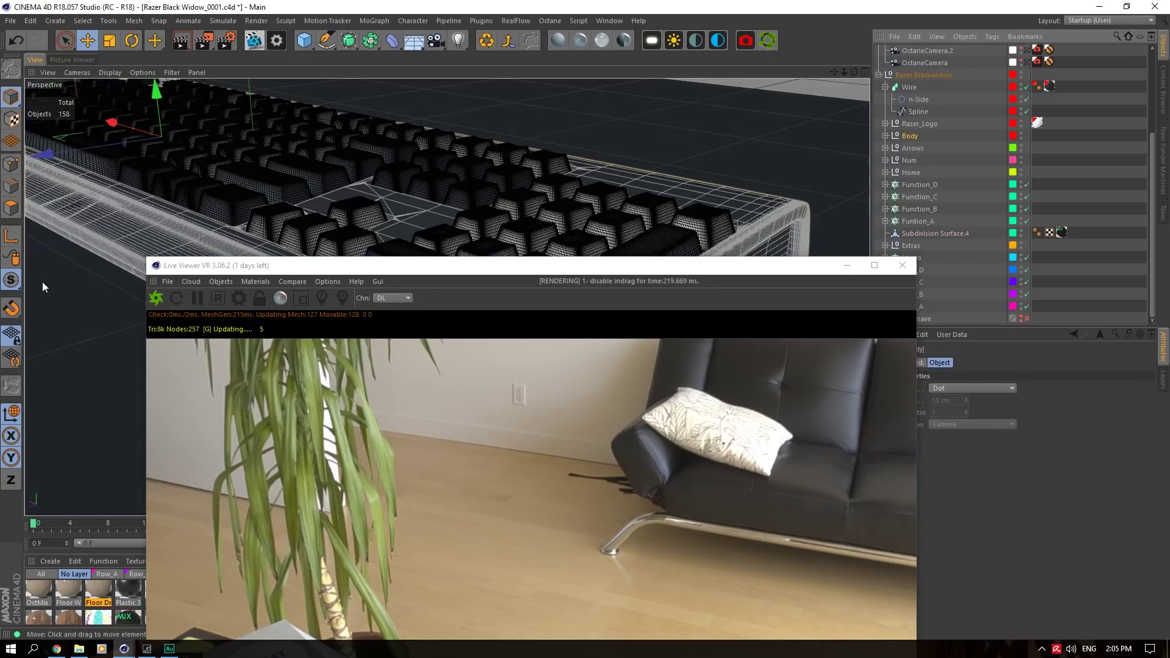
left_click_drag(11, 280, 86, 340)
left_click_drag(664, 269, 496, 95)
left_click_drag(856, 75, 838, 74)
left_click_drag(321, 86, 521, 89)
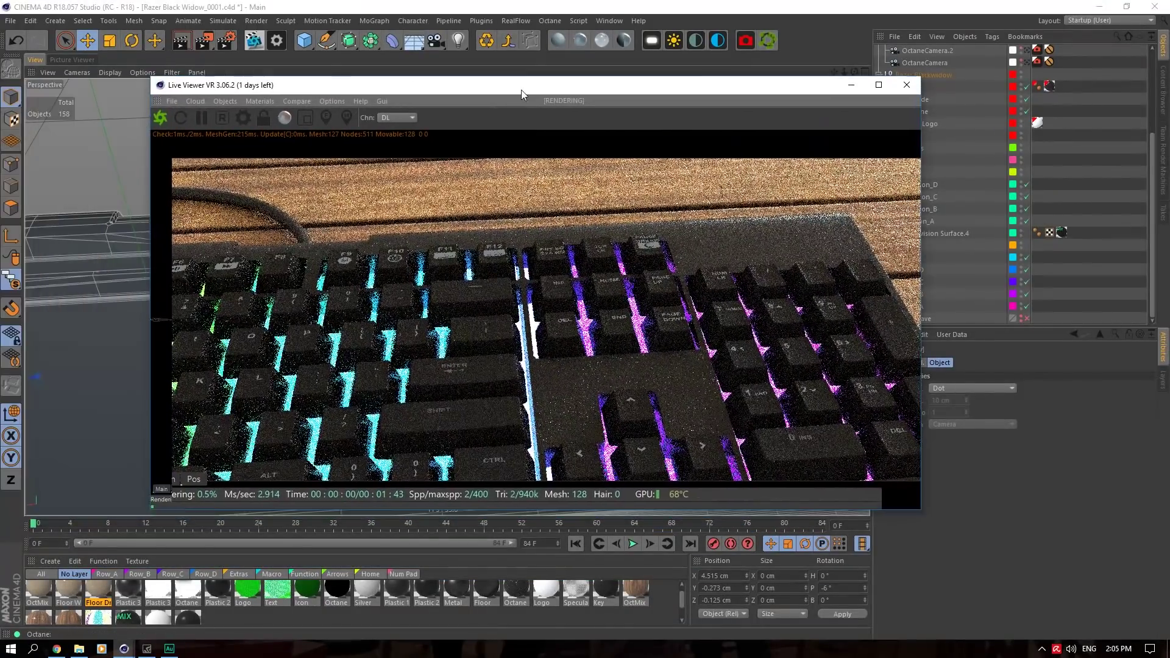
Disable the Octane Renderer's render passes in the render settings.
left_click_drag(385, 89, 281, 60)
left_click(226, 41)
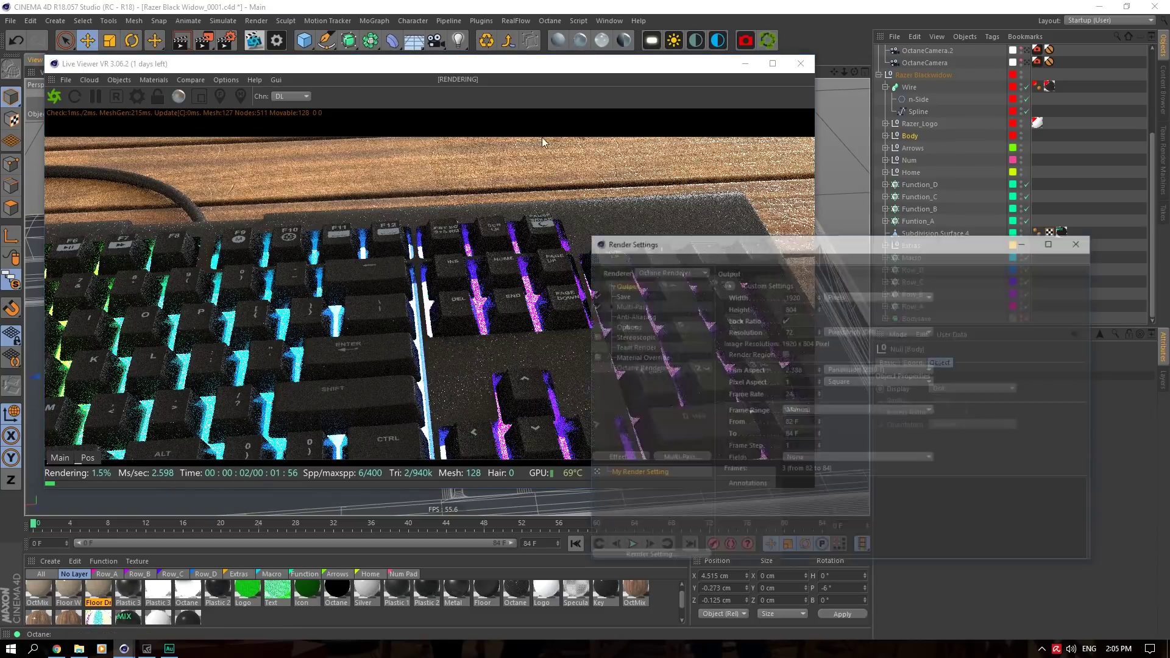
left_click(637, 366)
left_click(903, 286)
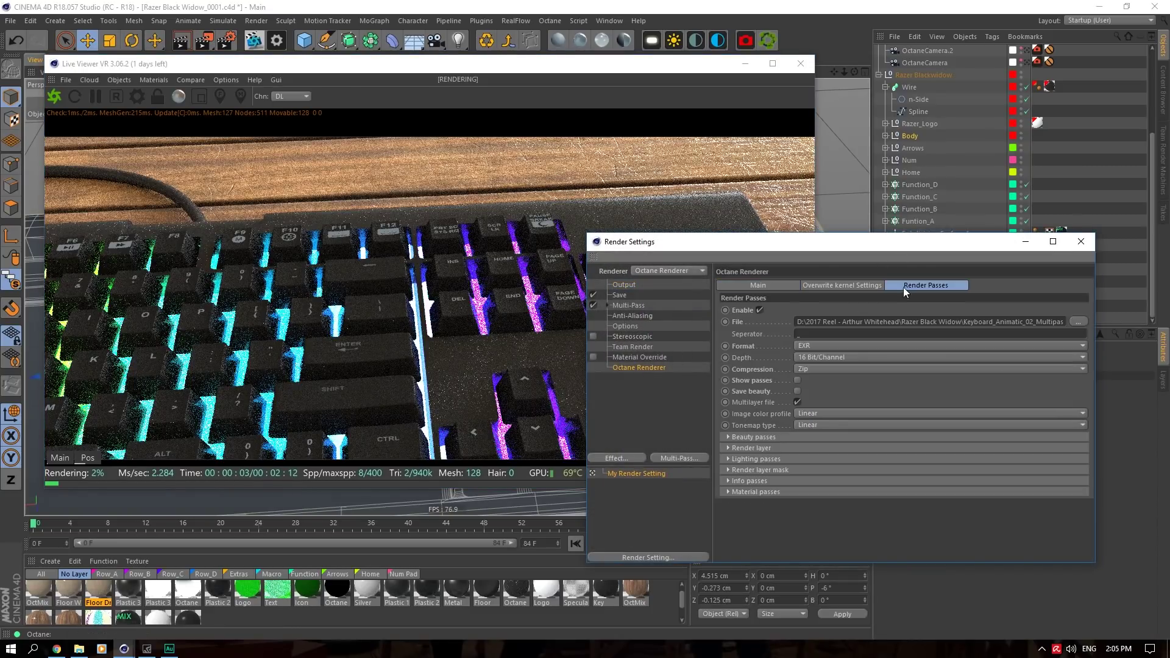
left_click(760, 310)
left_click(1081, 241)
Isolate the Body group with hierarchy solo and frame a close-up of its rear corner surface in the live render.
left_click_drag(11, 281, 67, 343)
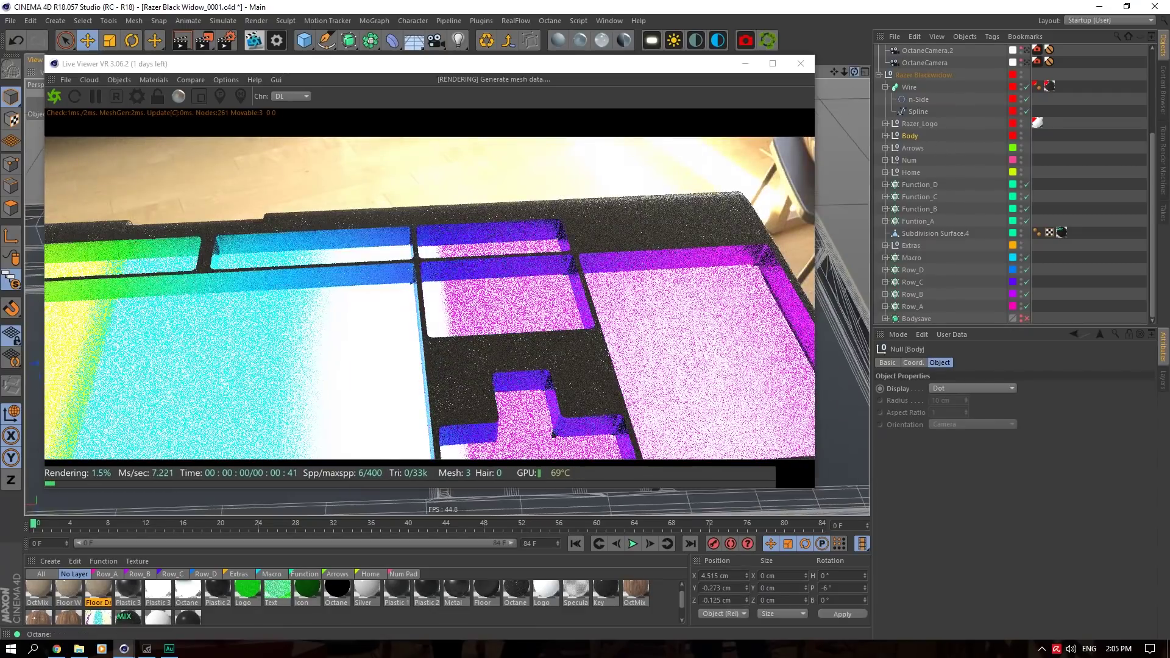
left_click_drag(854, 72, 733, 79)
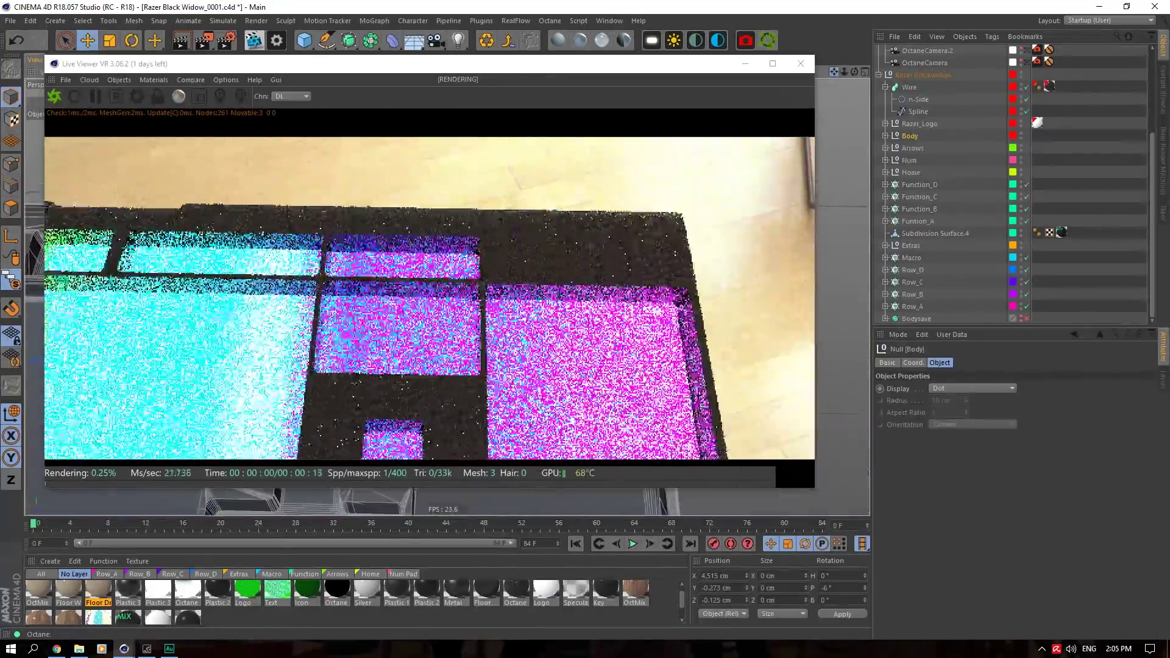
scroll(674, 282, "up", 4)
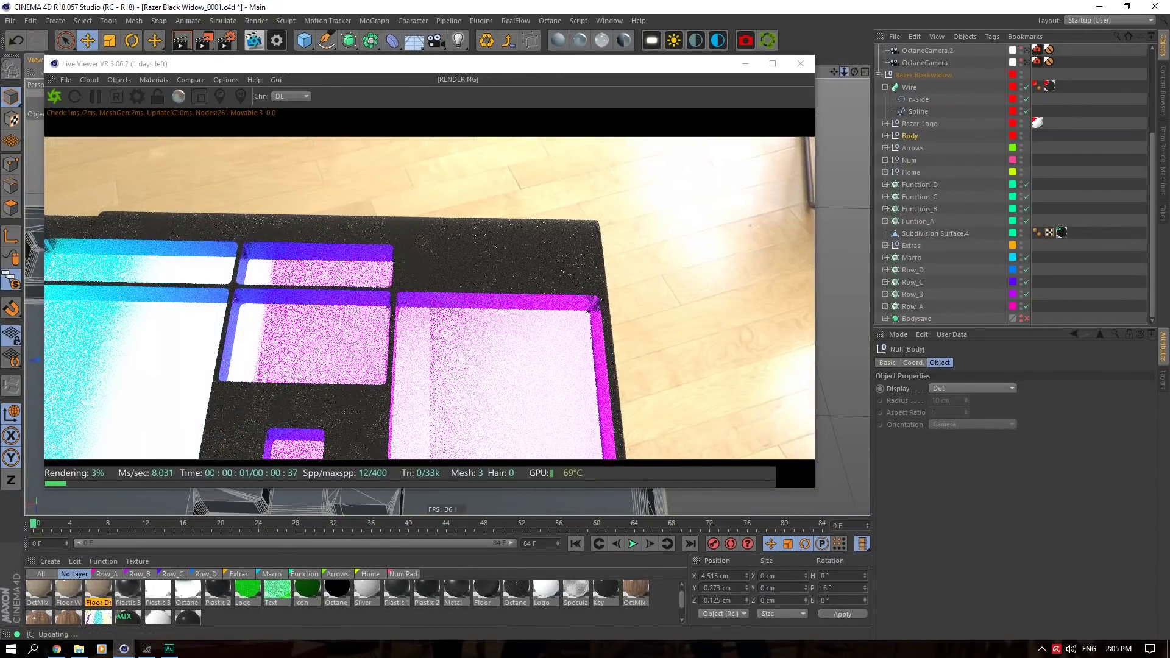
left_click_drag(844, 72, 914, 68)
left_click_drag(834, 72, 698, 240)
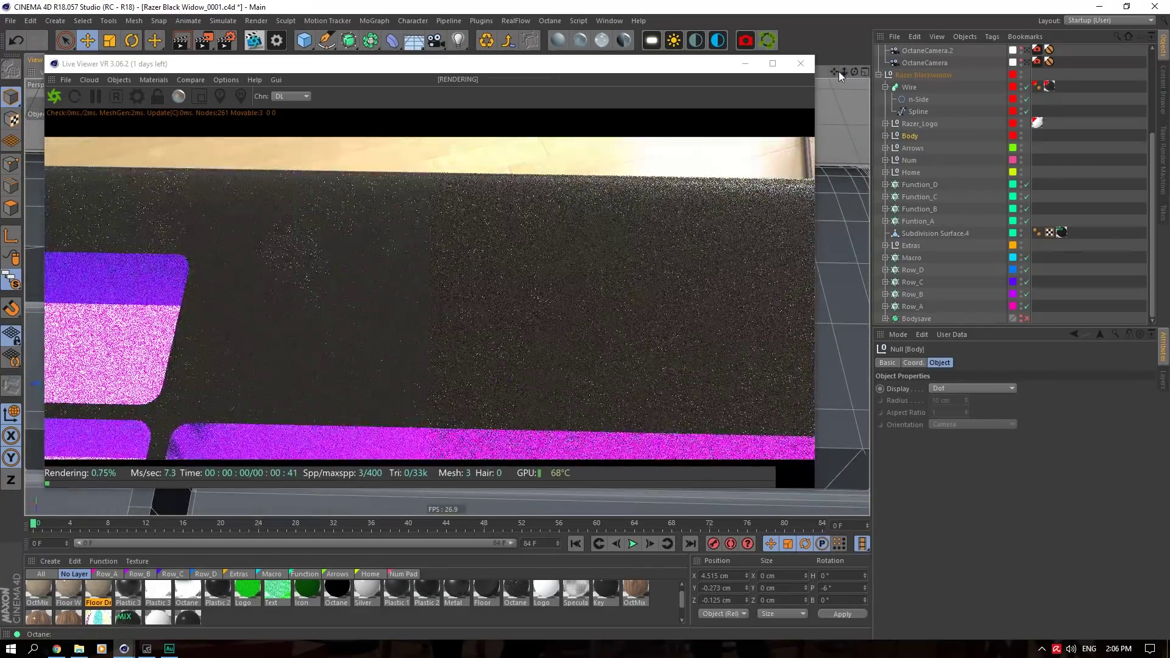
mouse_move(836, 72)
left_mouse_down()
mouse_move(748, 116)
mouse_move(914, 85)
mouse_move(839, 72)
mouse_move(853, 73)
left_mouse_up()
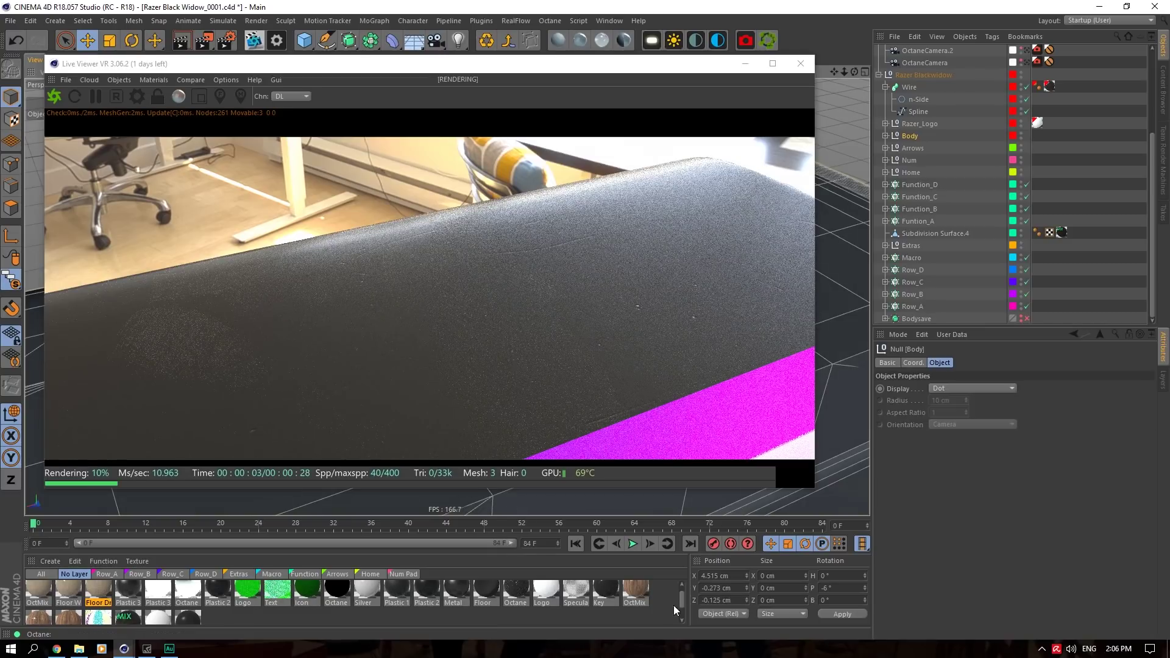
left_click_drag(681, 598, 681, 593)
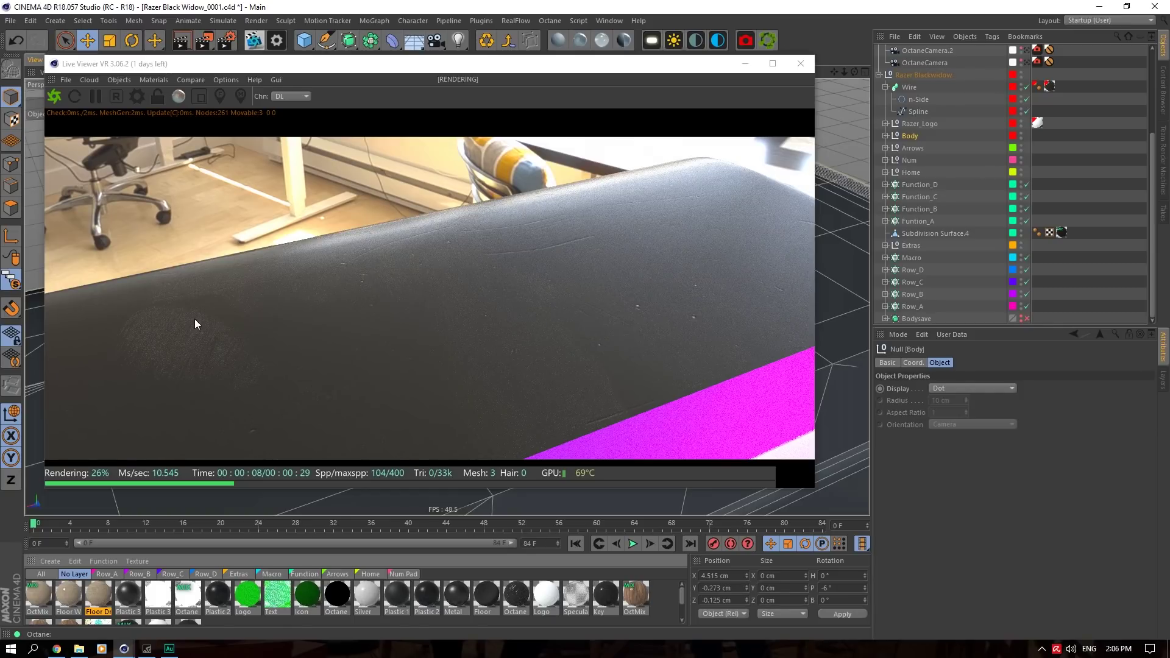
Examine the OctMix material's Overlay and Black components and the fingerprint overlay image that drives its mix amount.
left_click_drag(682, 593, 682, 616)
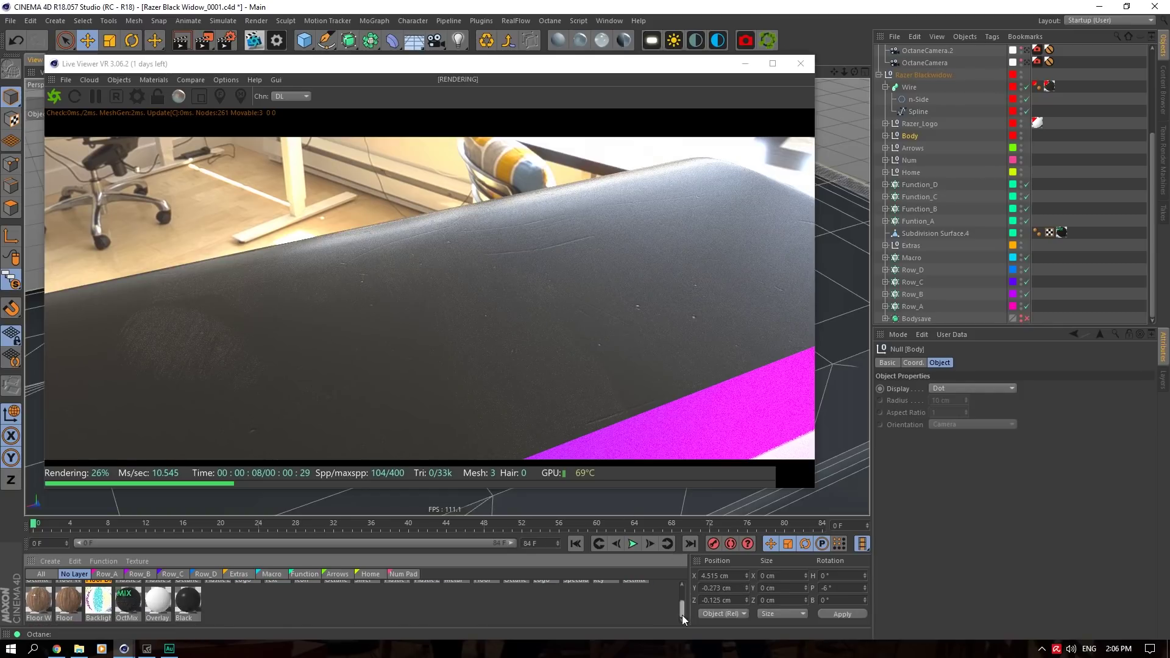
left_click(154, 604)
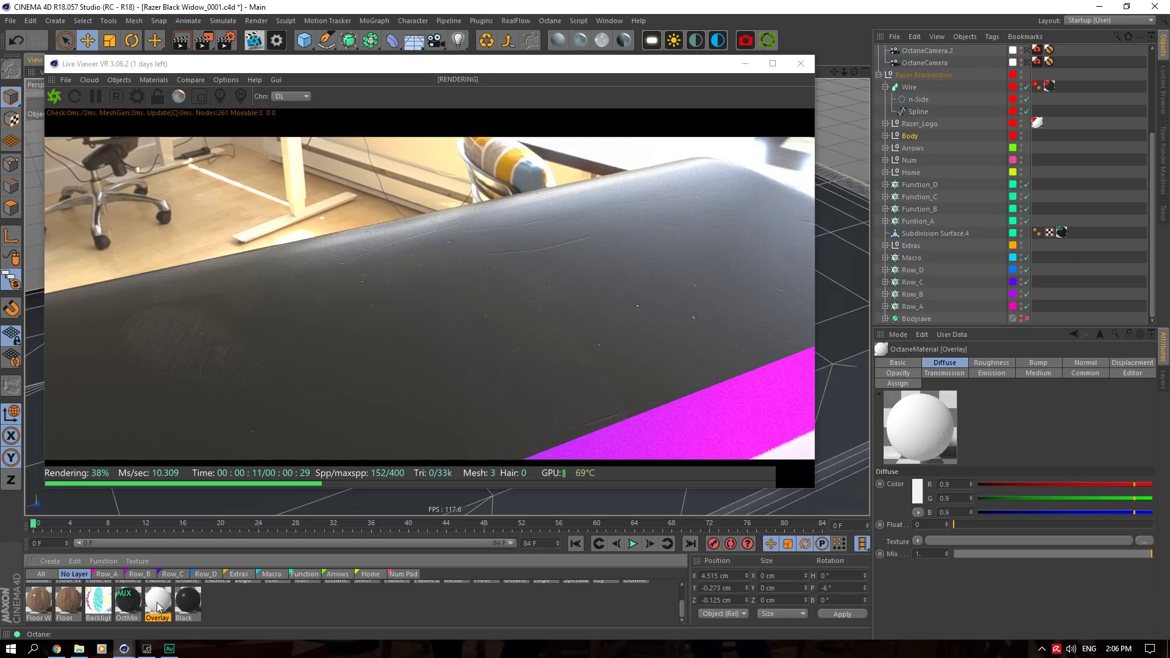
double_click(127, 600)
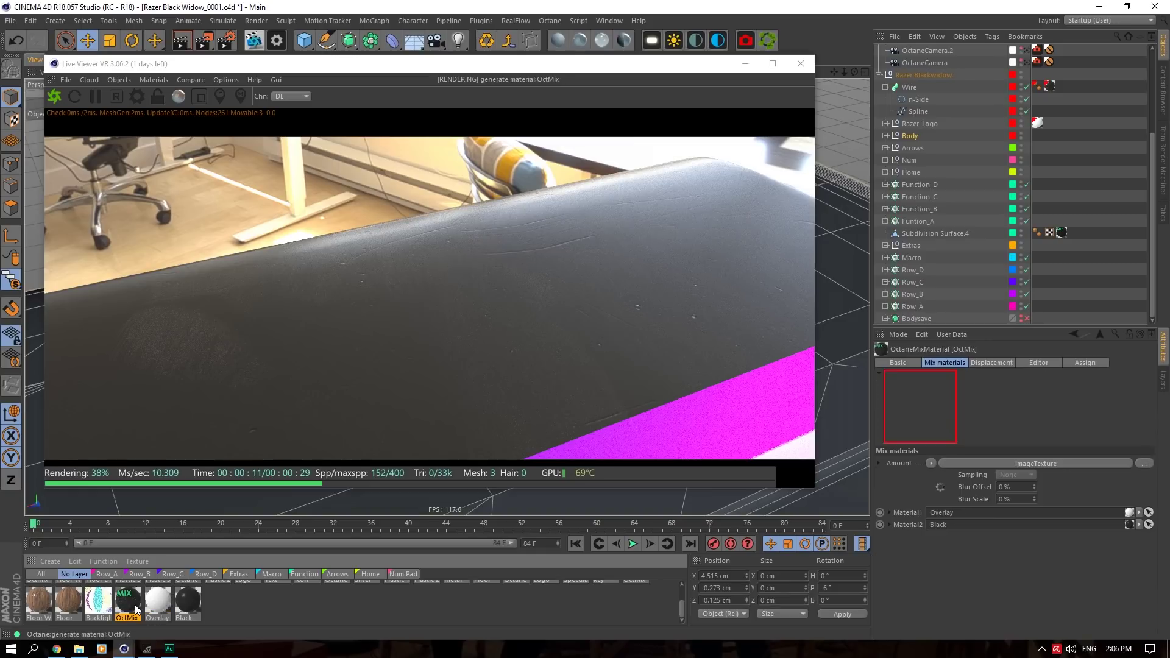
left_click_drag(341, 82, 784, 185)
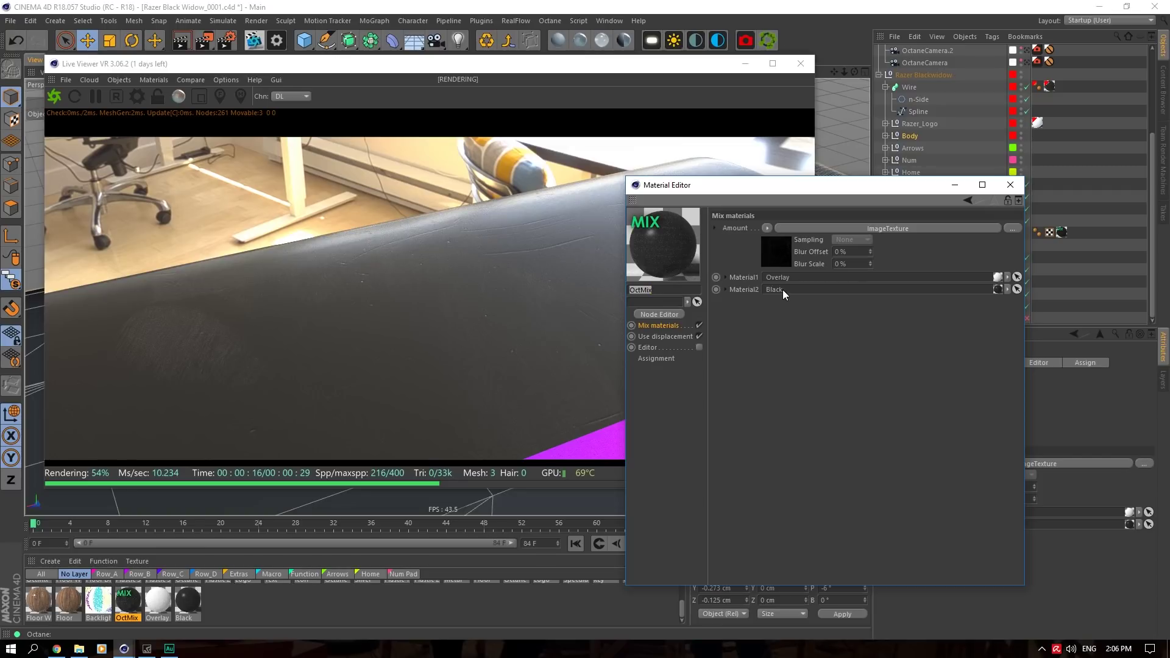
left_click(779, 250)
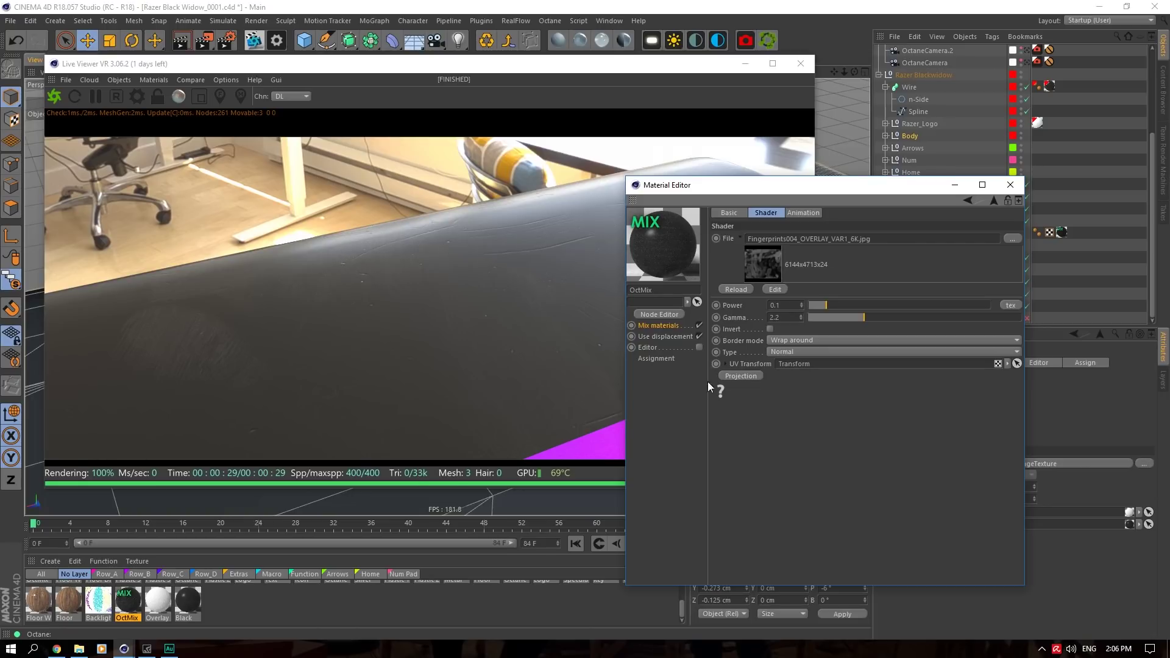
left_click(1009, 184)
Turn off the Body isolation to bring back the whole keyboard scene, and frame a close-up around the CTRL key.
left_click_drag(854, 72, 1055, 146)
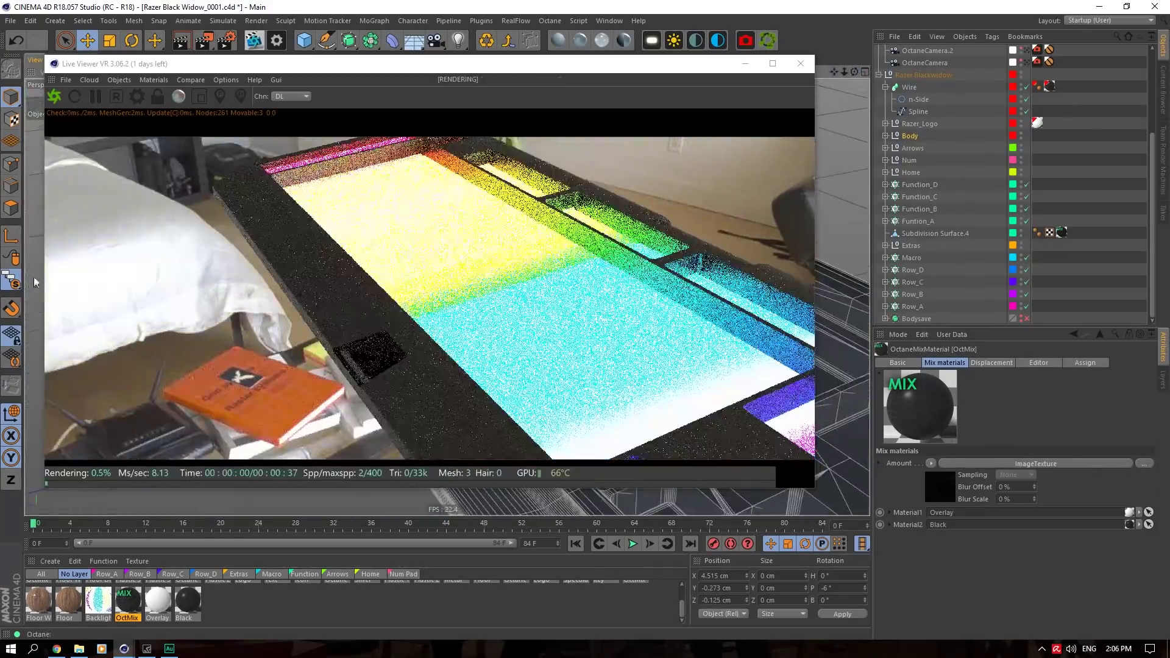
left_click_drag(11, 281, 46, 296)
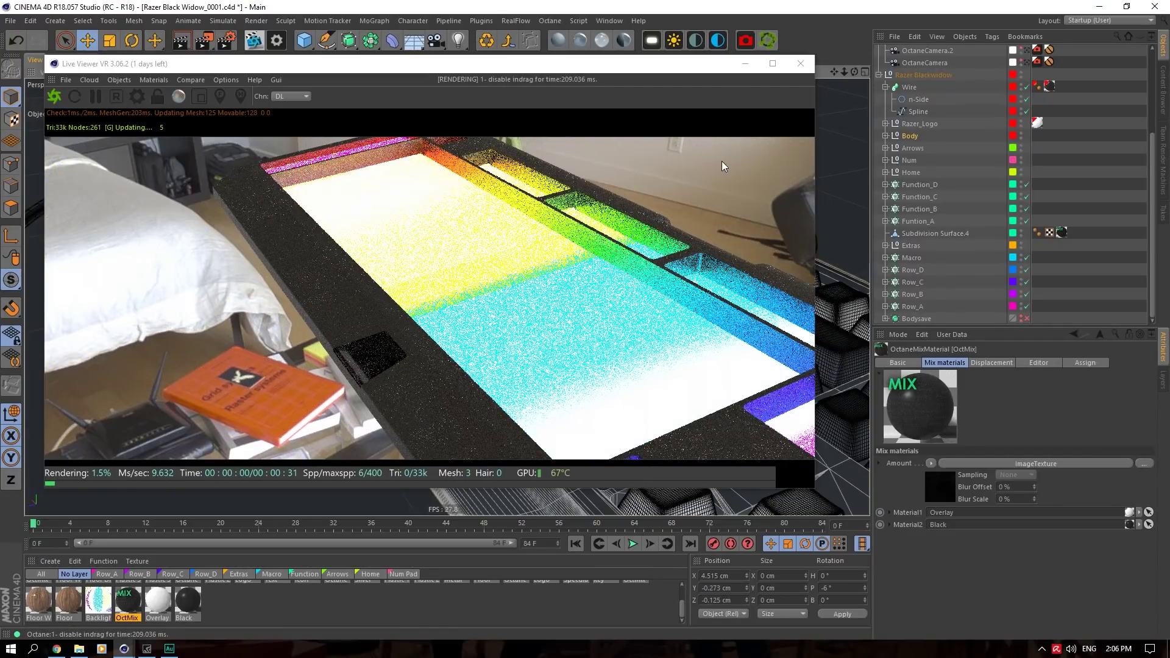
left_click(923, 75)
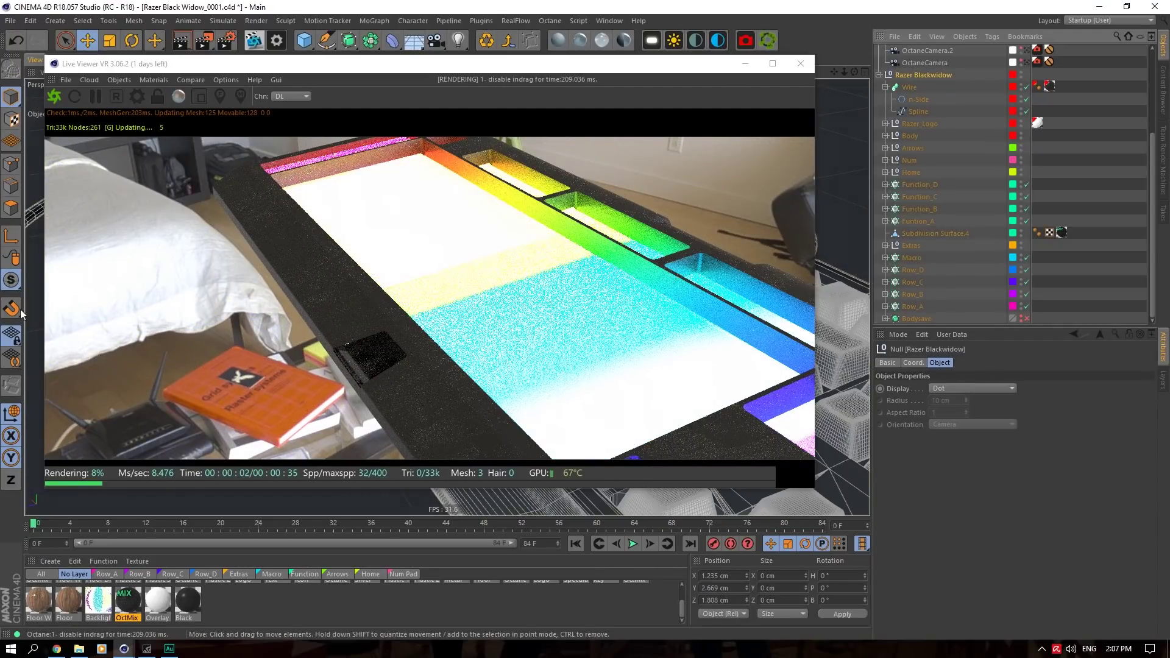
left_click_drag(11, 279, 61, 344)
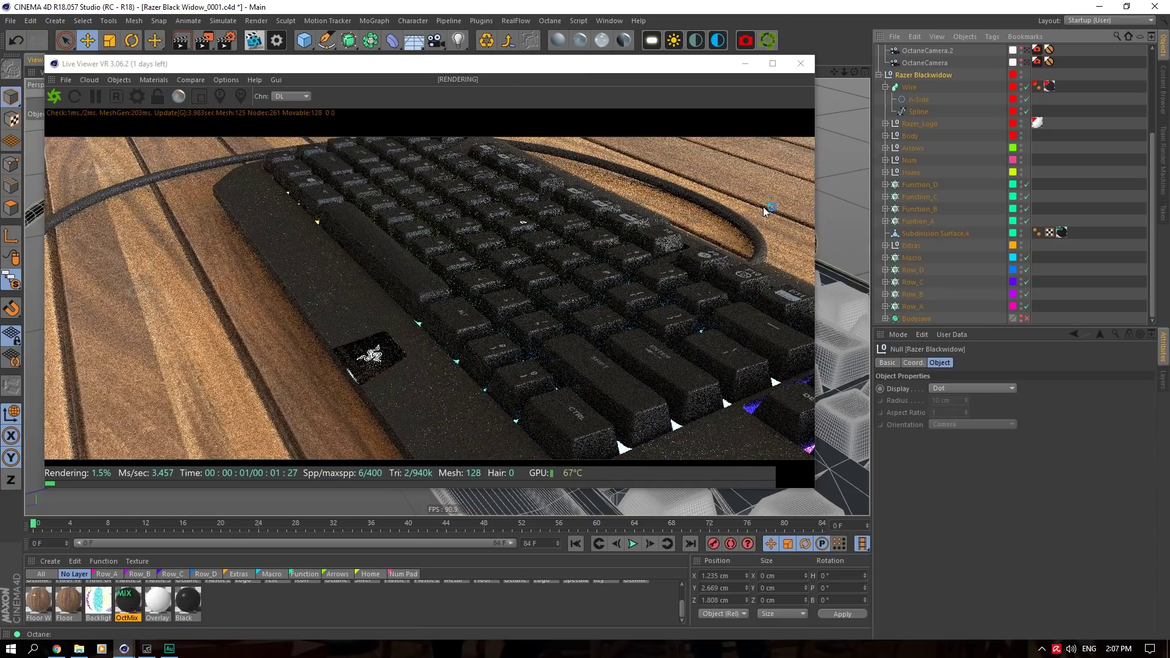
mouse_move(855, 72)
left_mouse_down()
mouse_move(889, 74)
mouse_move(852, 70)
left_mouse_up()
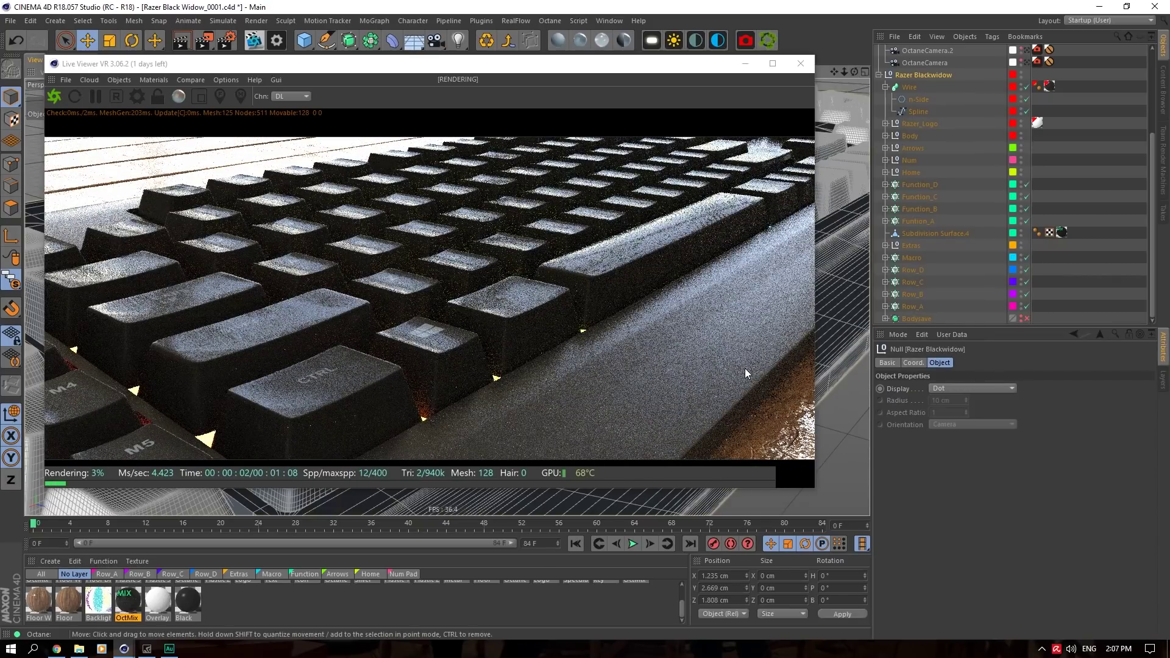
Review the Overlay and Black materials, and pick the CTRL key's mix material from a reframed live render.
left_click(159, 602)
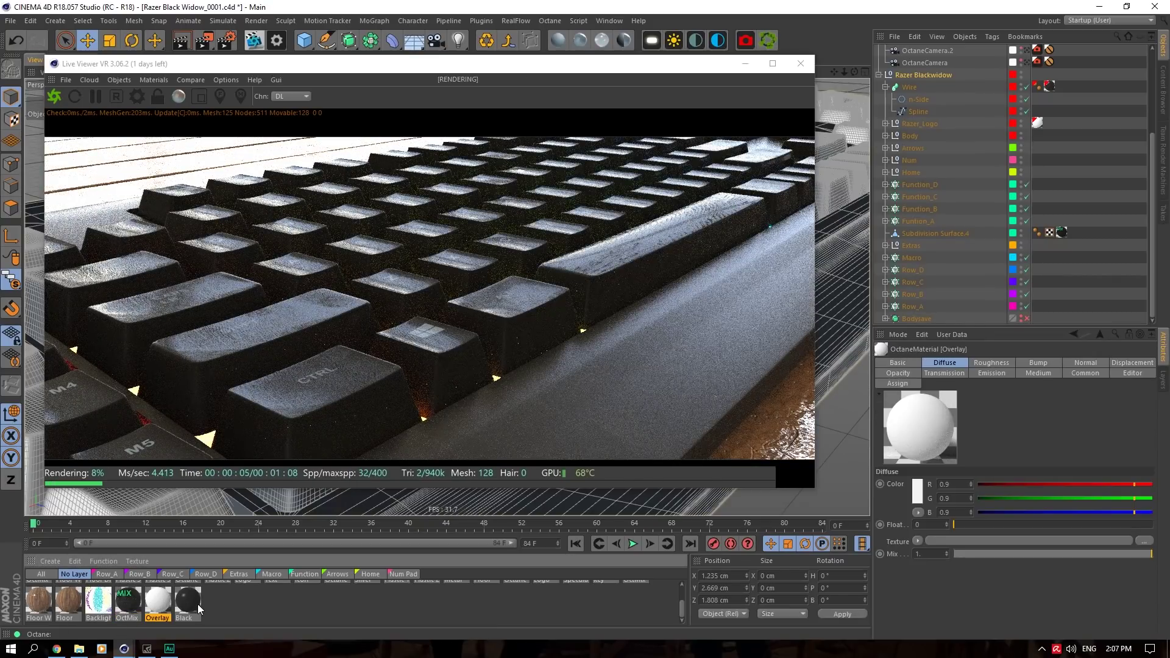
left_click(187, 601)
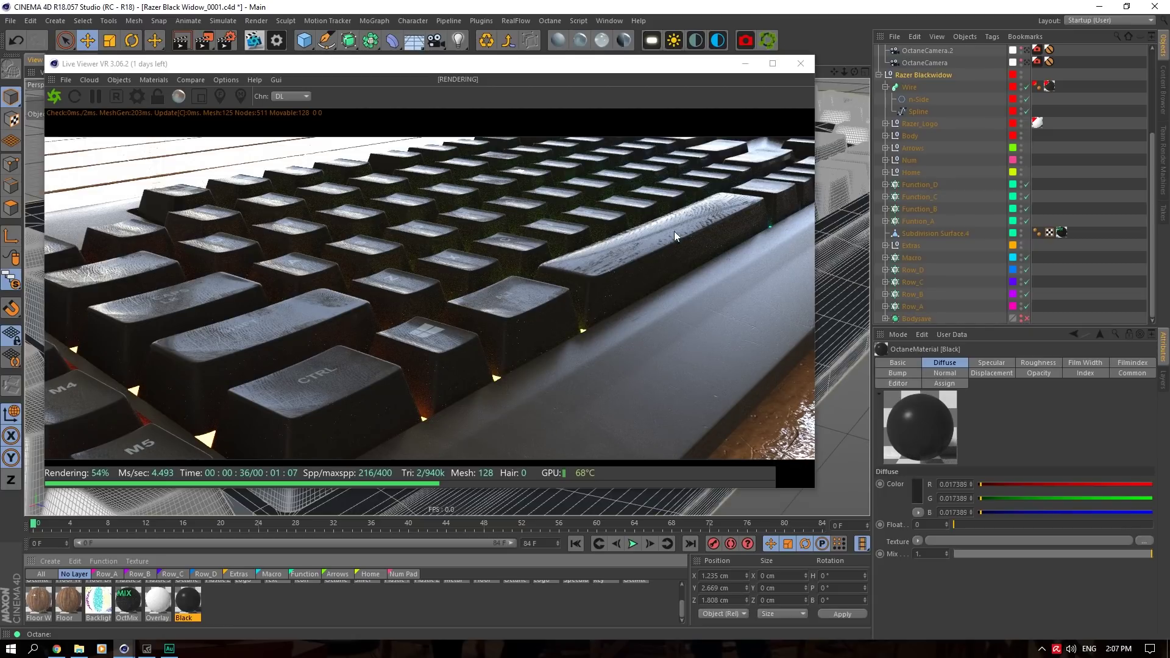
mouse_move(855, 72)
left_mouse_down()
mouse_move(846, 108)
mouse_move(835, 74)
left_mouse_up()
left_click_drag(427, 354, 473, 304, "alt")
right_click(353, 333)
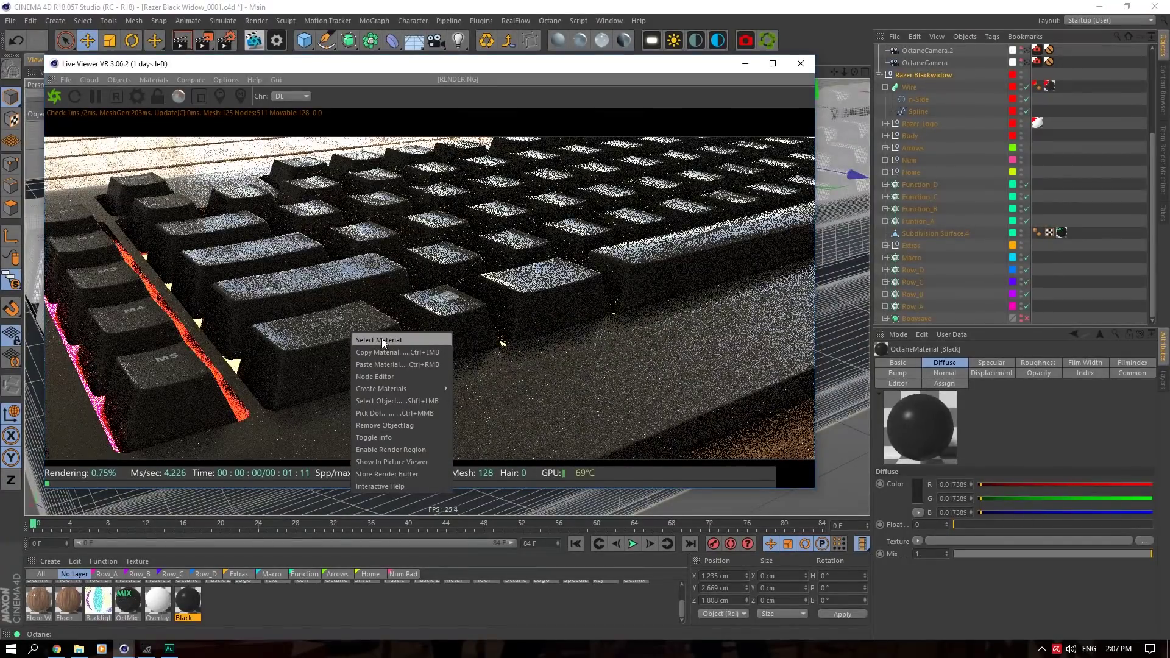
left_click(382, 340)
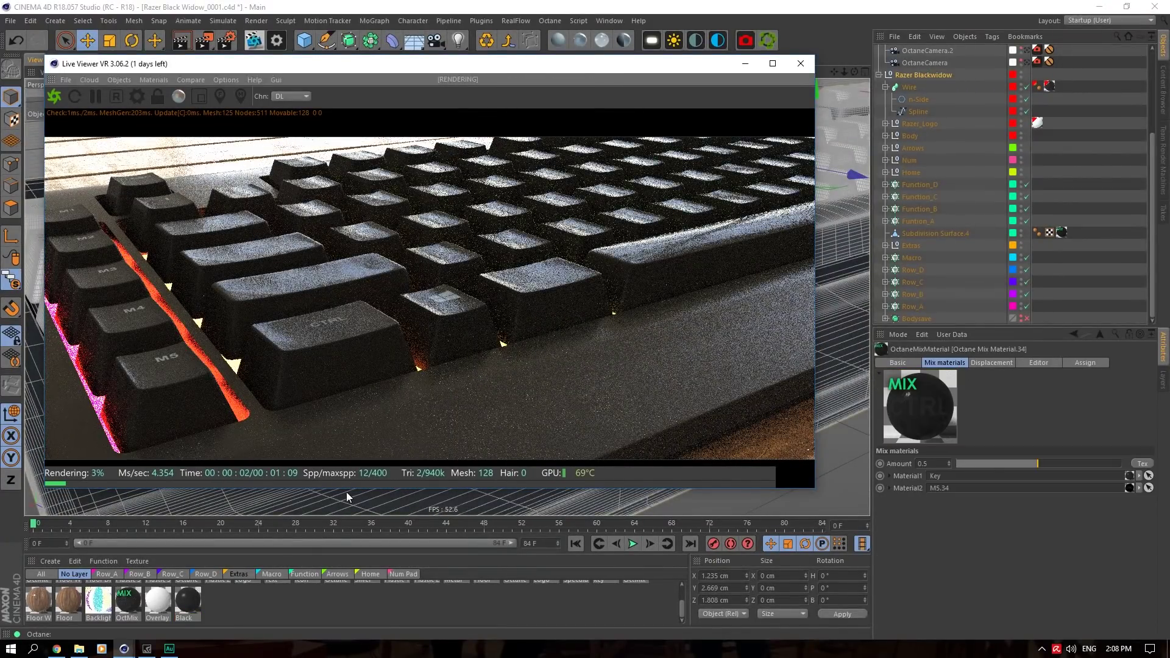
Close the Octane live render window and enlarge the material list to show the key materials of all layers.
left_click_drag(611, 67, 820, 101)
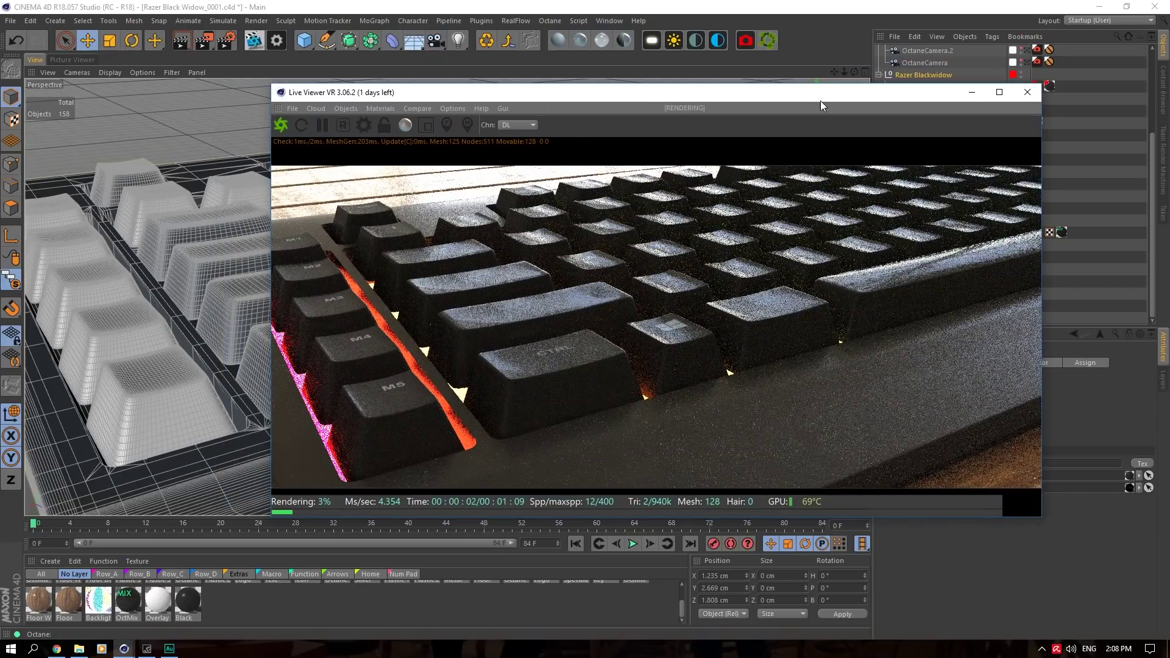
left_click(1028, 92)
left_click_drag(548, 517, 517, 240)
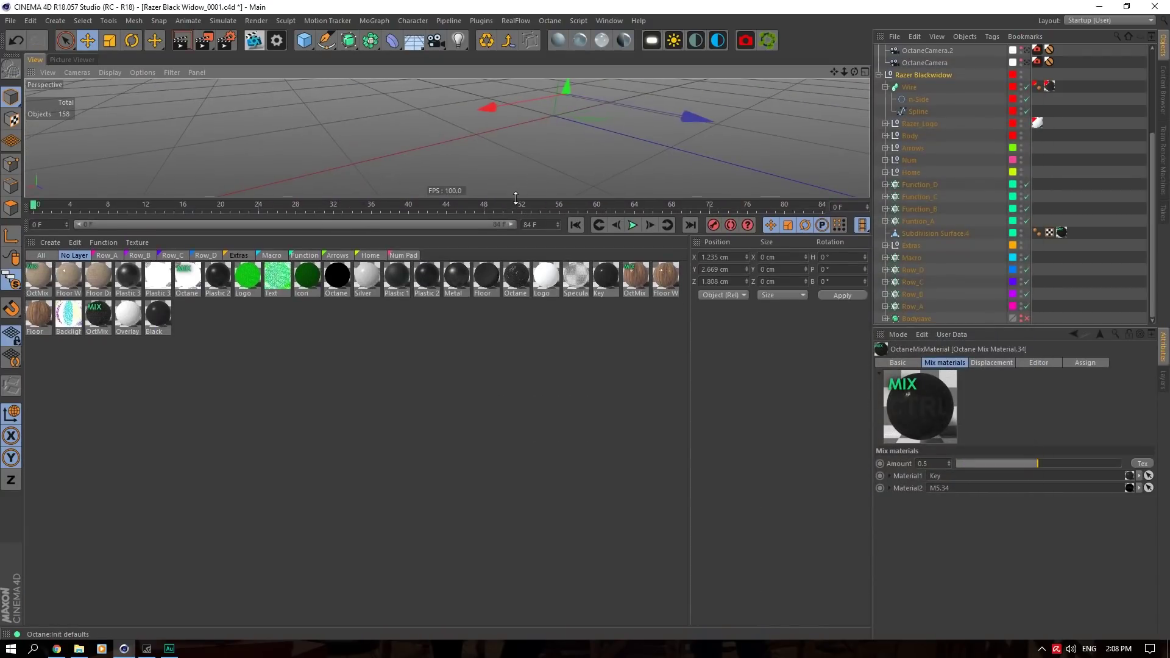
left_click_drag(683, 365, 682, 439)
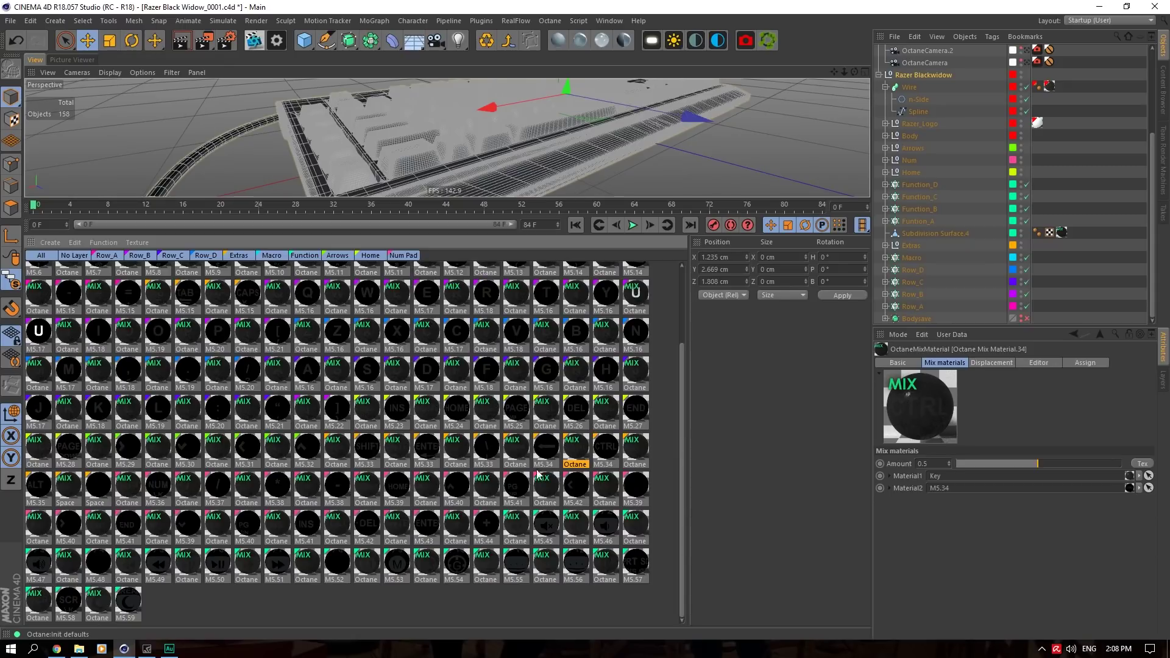
Switch to File Explorer and open the Keys texture folder inside the Razer Black Widow project's tex folder on the D: drive.
left_click(79, 648)
left_click(156, 510)
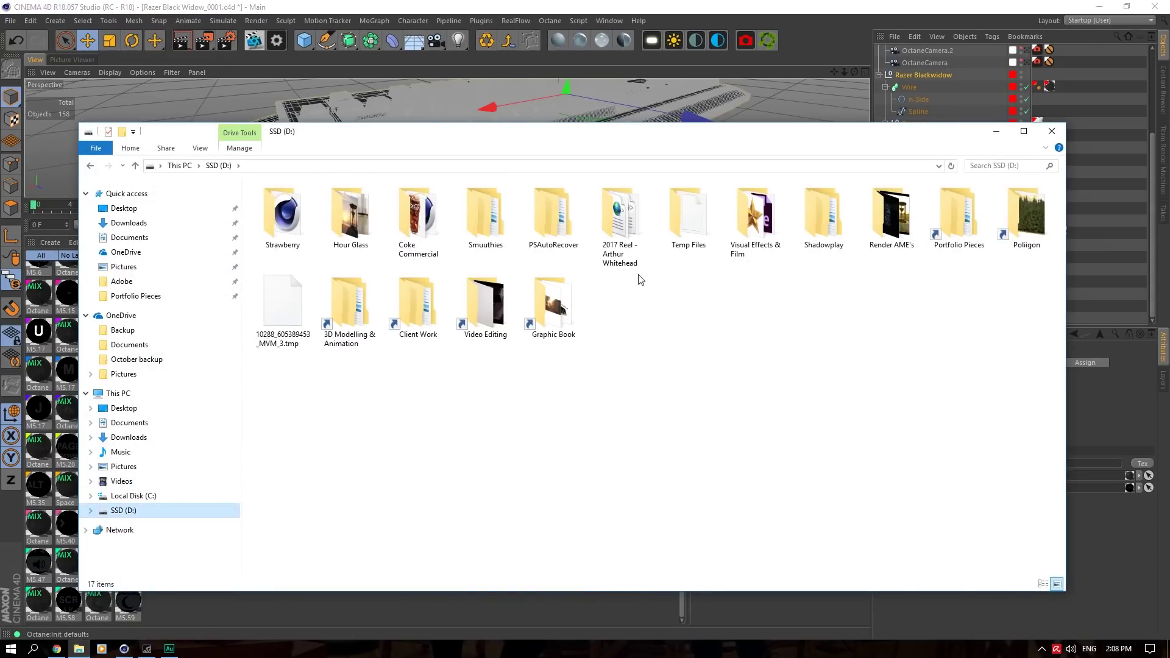
double_click(616, 216)
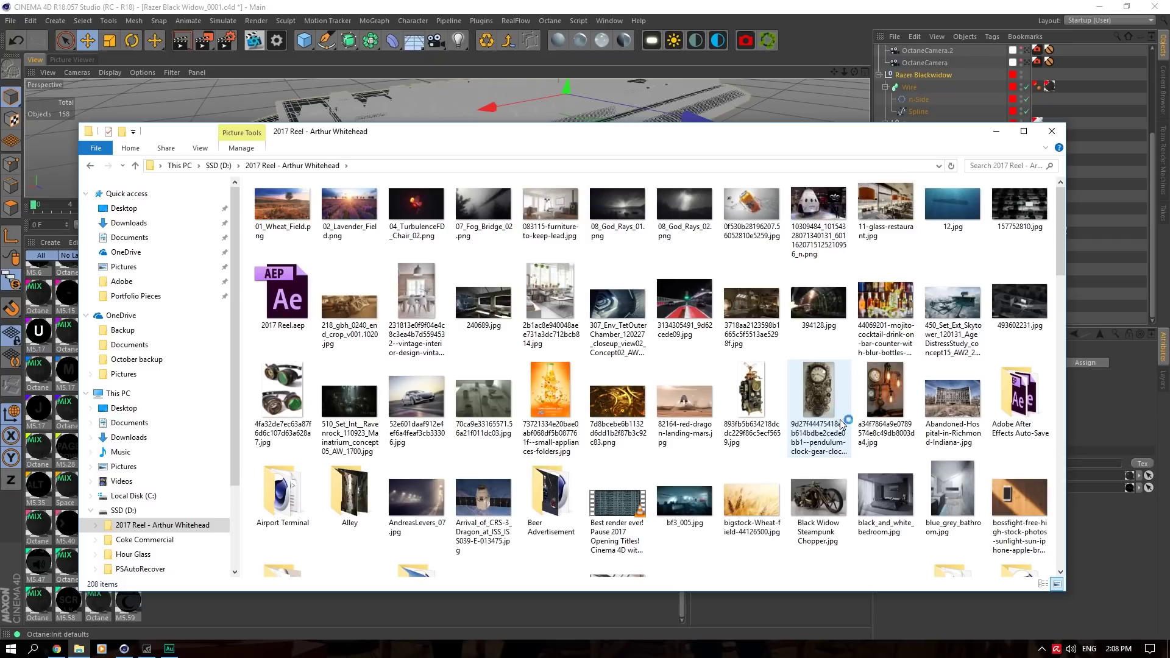
double_click(538, 383)
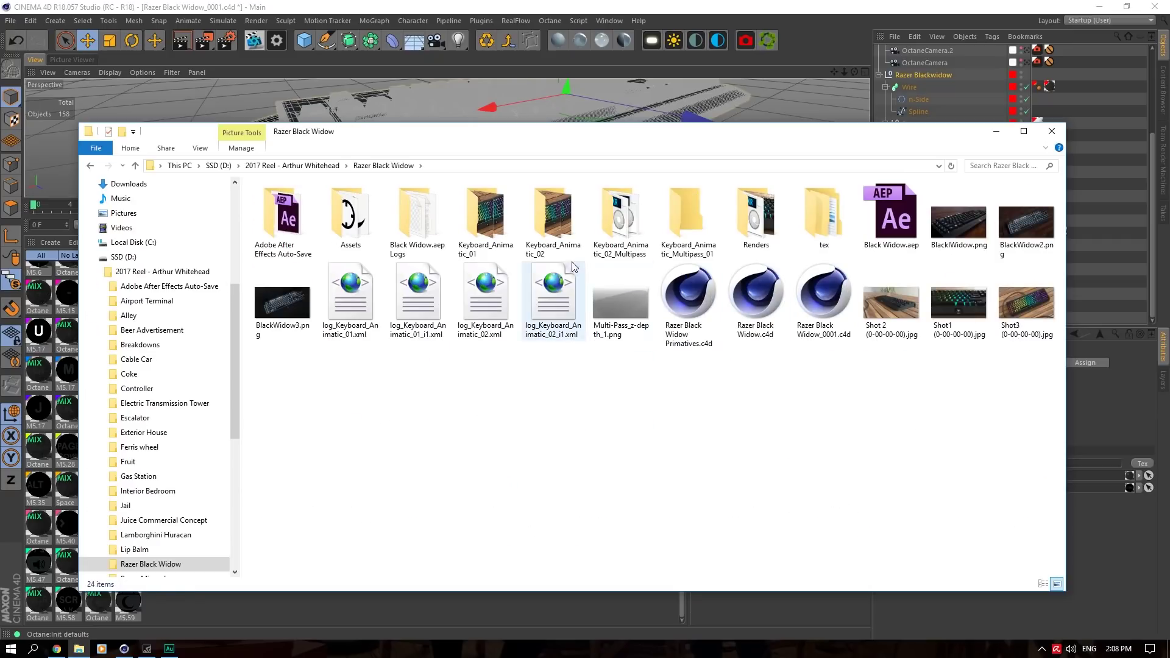
double_click(825, 229)
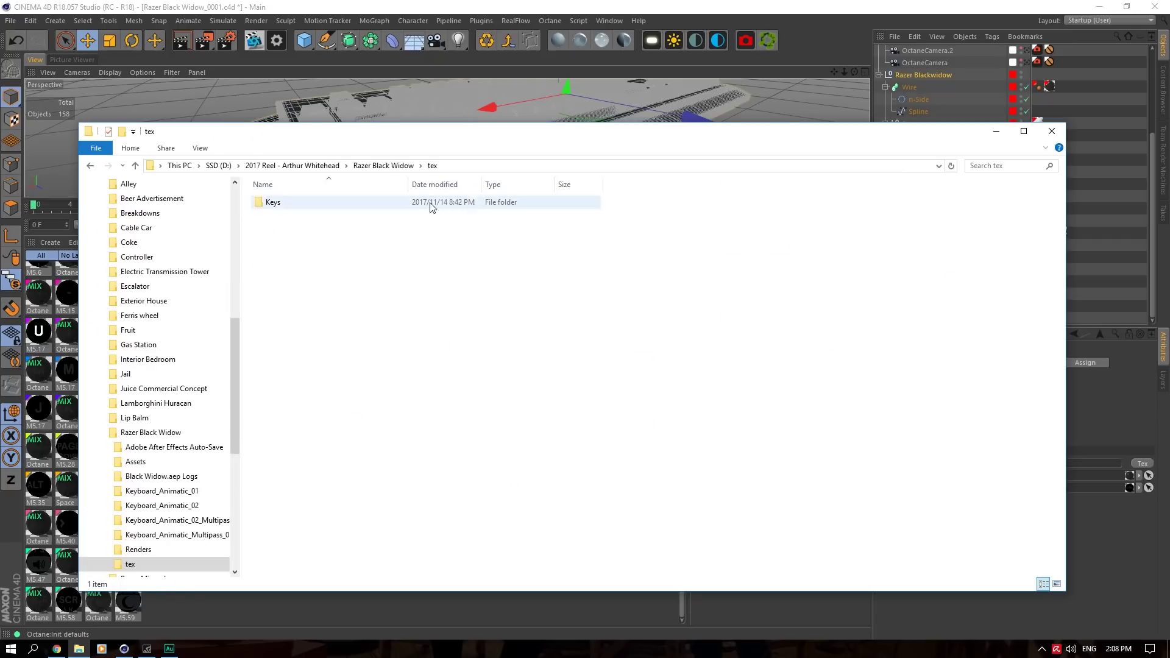
double_click(399, 205)
Look through and select all key label images in the Keys folder, and return to Cinema 4D.
left_click_drag(1059, 247, 1007, 460)
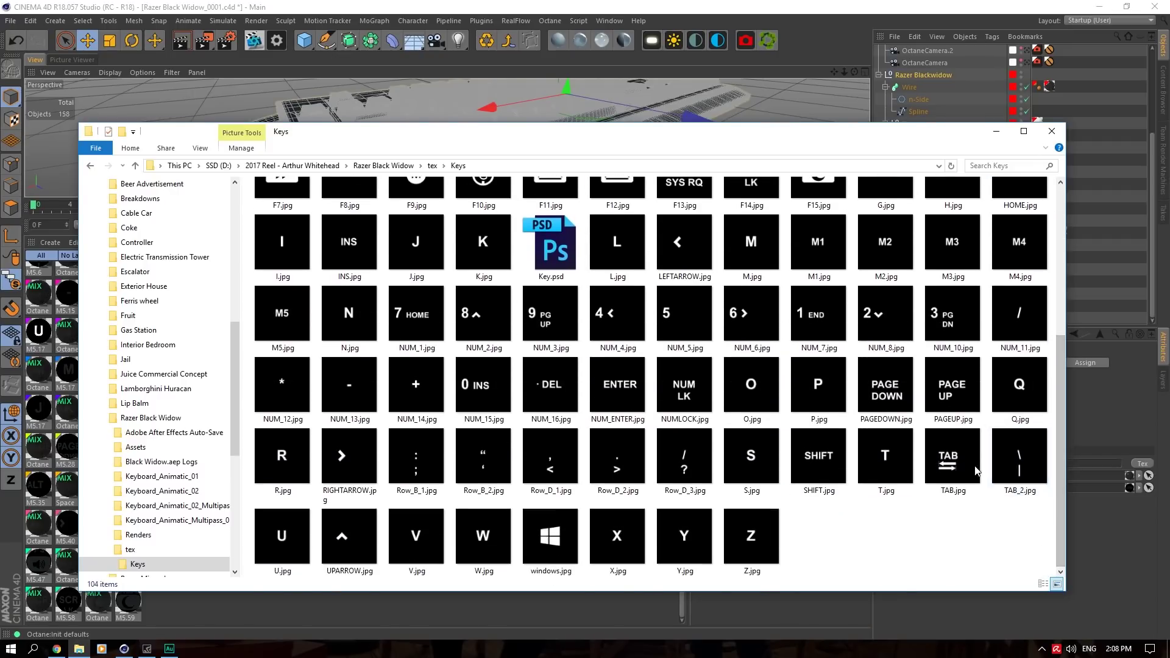
scroll(878, 505, "up", 4)
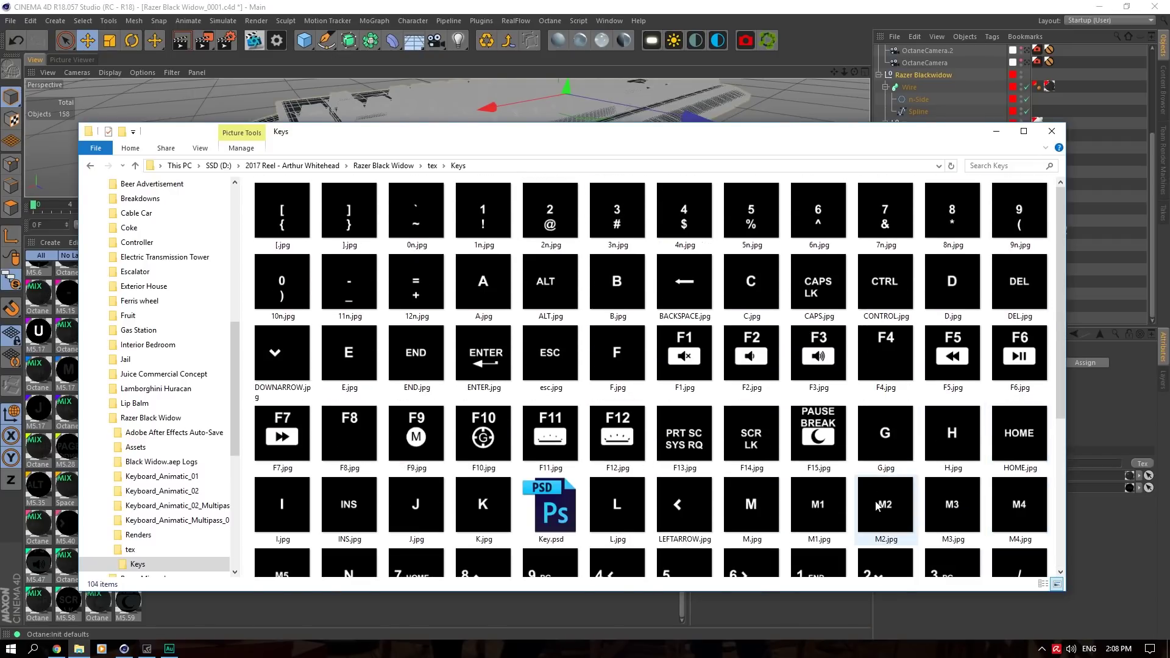
scroll(877, 505, "down", 5)
left_click_drag(1012, 543, 209, 5)
scroll(697, 303, "down", 3)
scroll(697, 302, "up", 3)
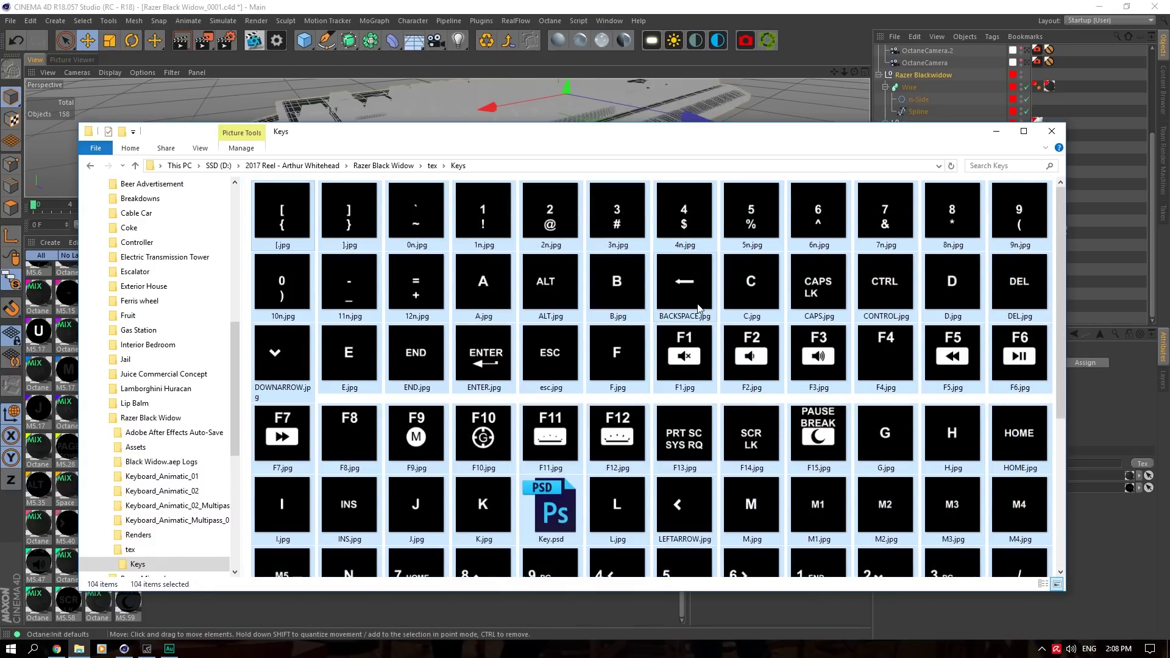
scroll(699, 309, "down", 3)
scroll(731, 393, "up", 3)
scroll(617, 430, "down", 4)
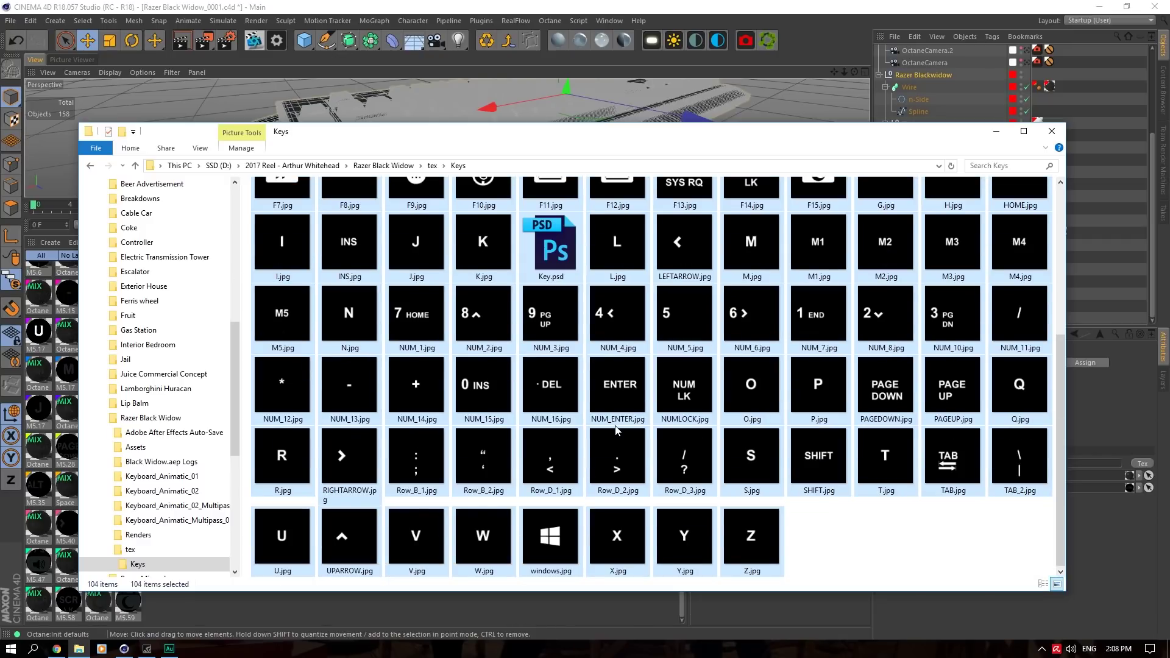
left_click(1000, 128)
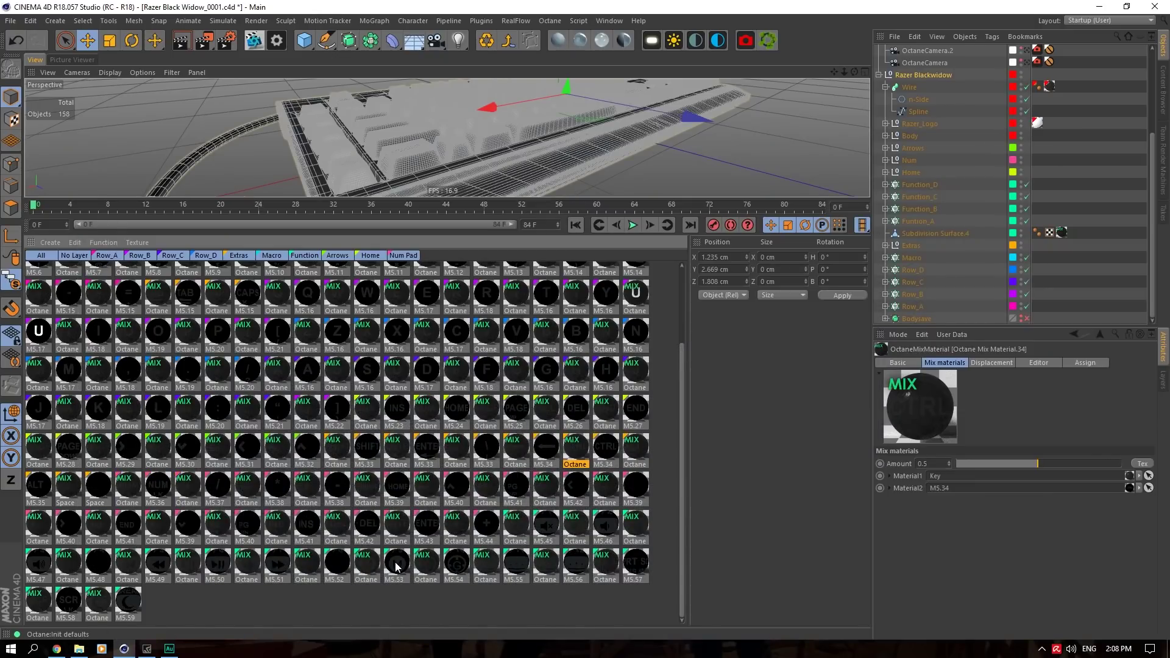
Open the M4 key's mix material and examine the emission texture M4.jpg of its M5.1 label material.
scroll(396, 567, "up", 3)
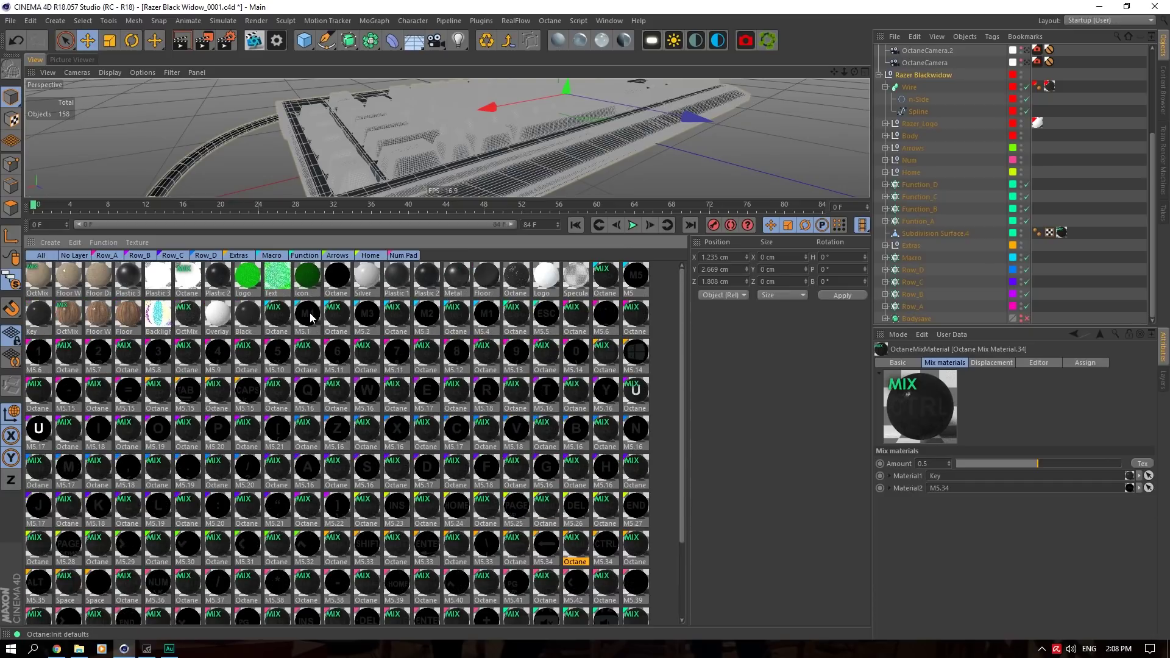
left_click(80, 649)
left_click(988, 129)
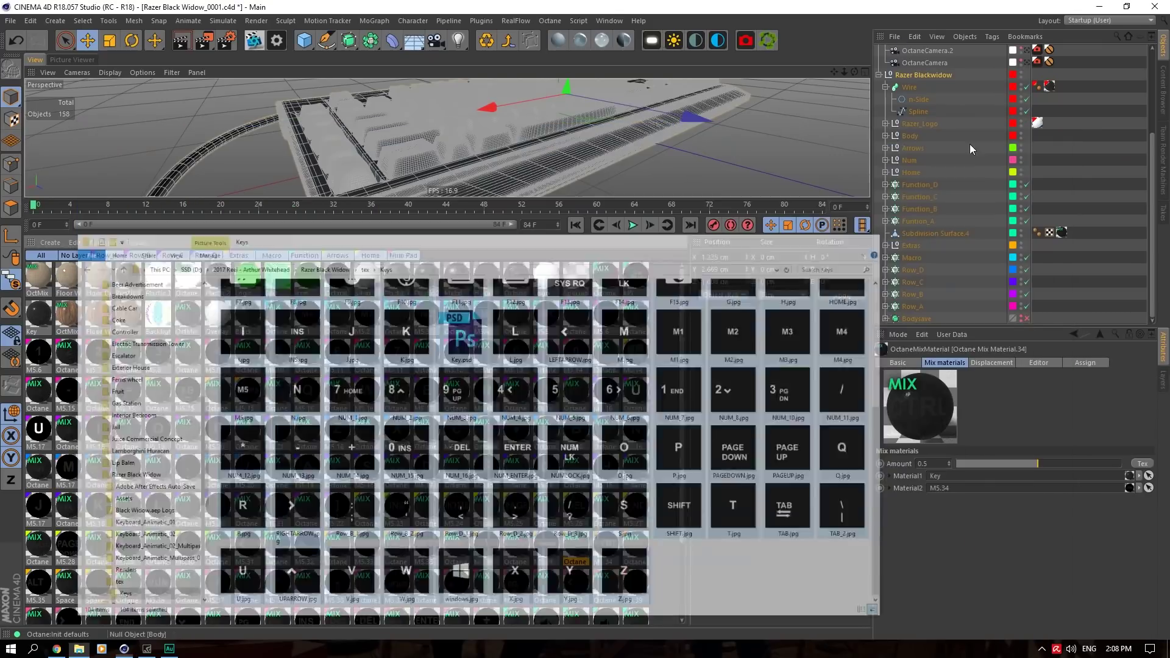
double_click(277, 314)
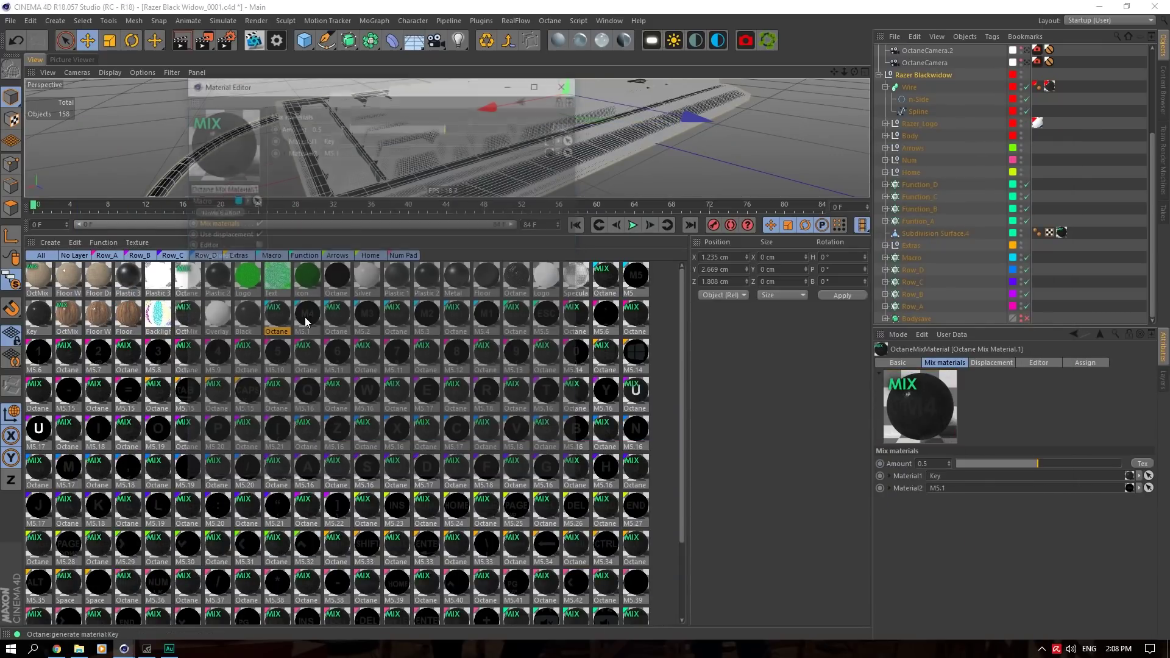
left_click_drag(350, 81, 624, 139)
left_click(308, 314)
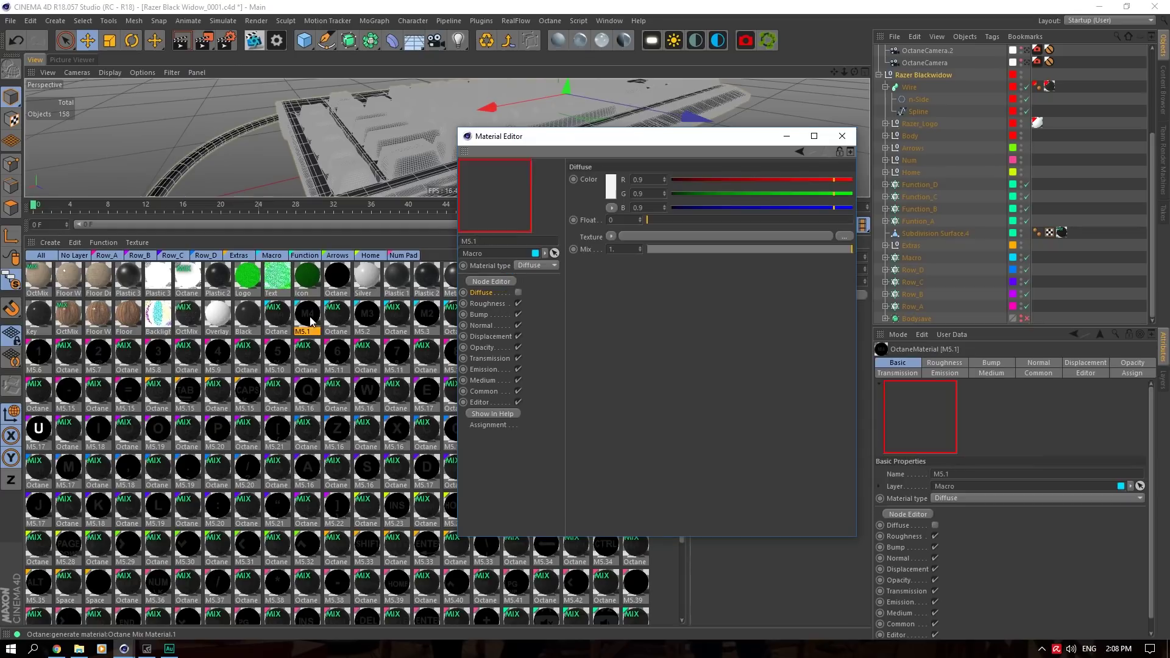
left_click(490, 370)
left_click(637, 191)
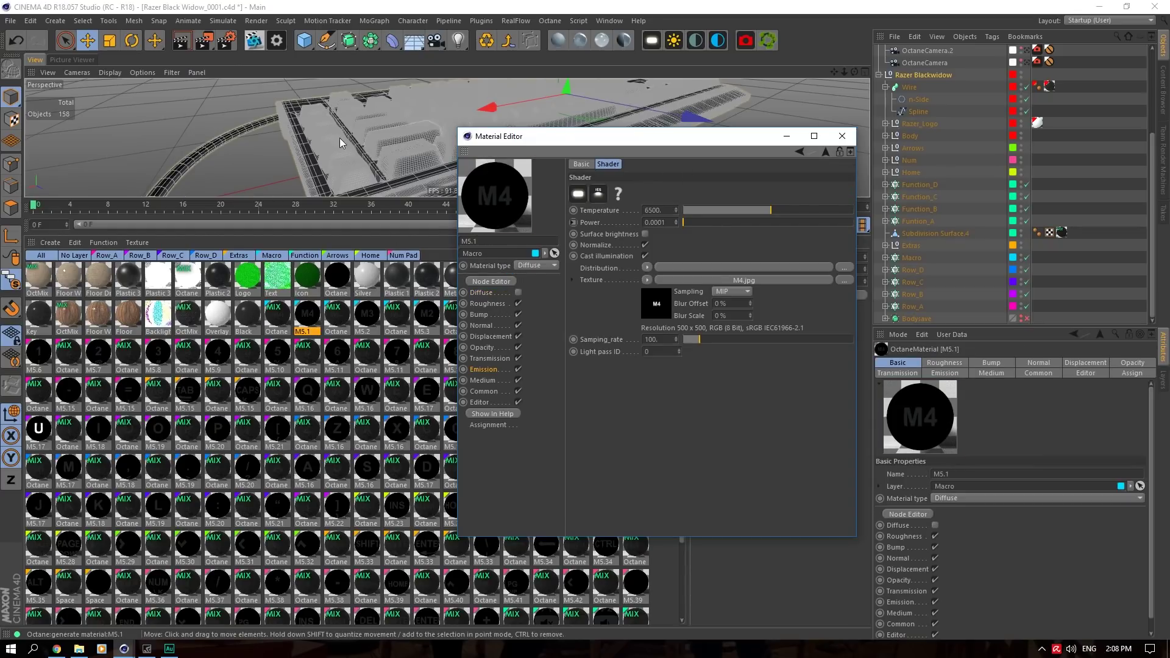
Compare the Key and label components in the mix materials of the M4, Q and W keys.
left_click(275, 315)
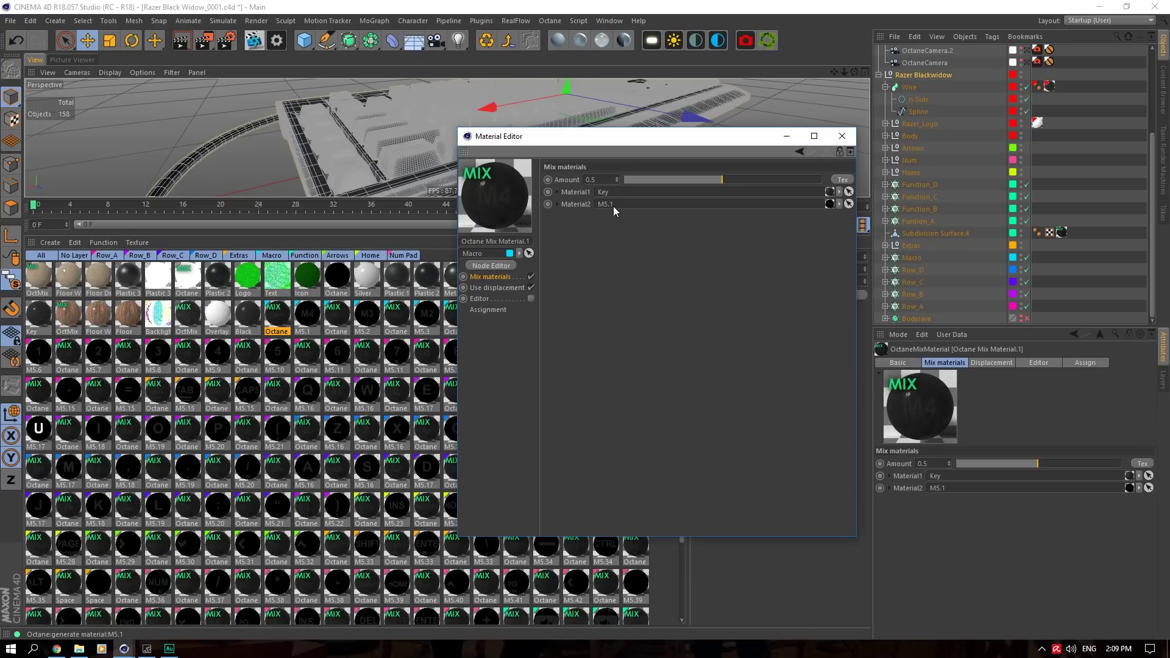
left_click(306, 355)
left_click(282, 395)
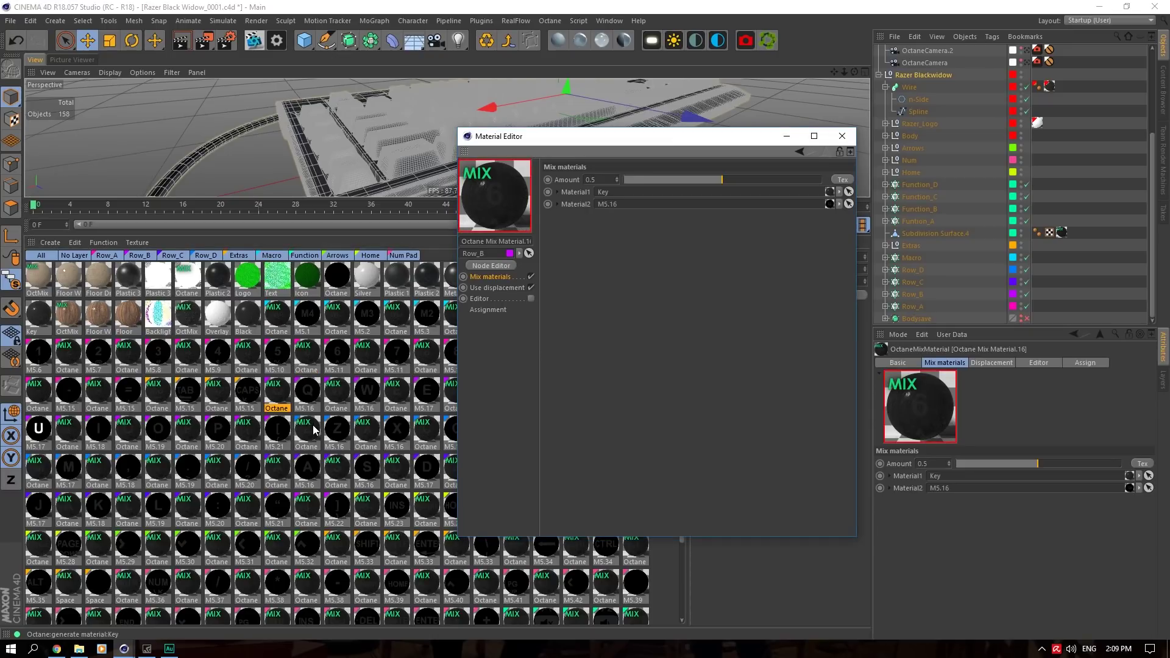
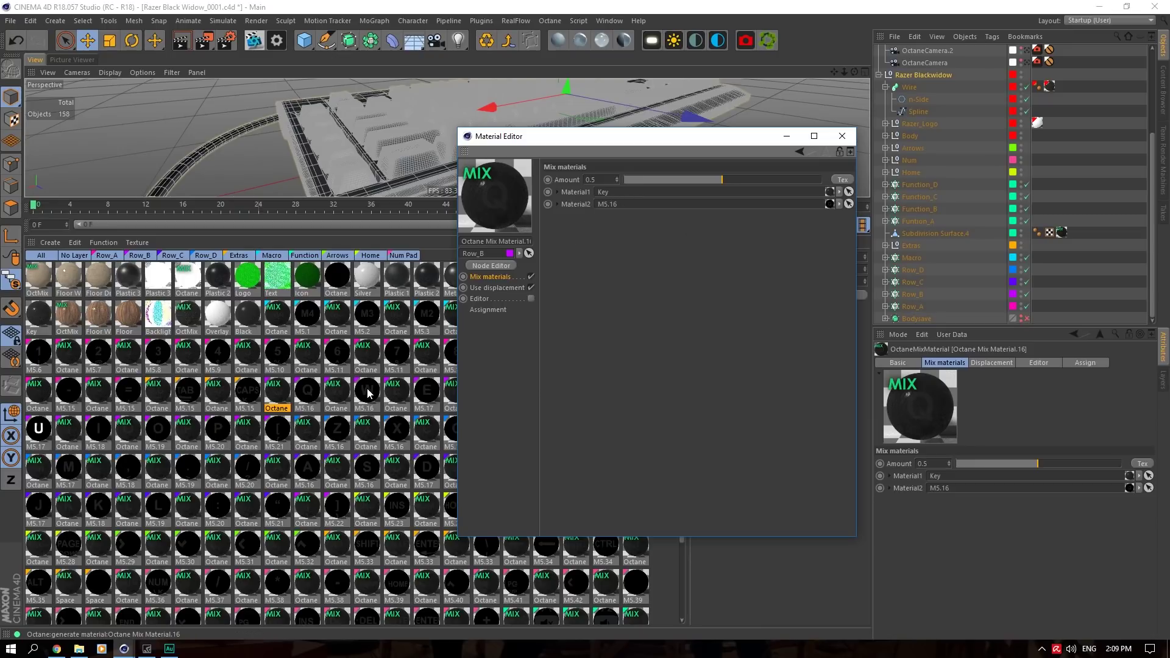
left_click(345, 393)
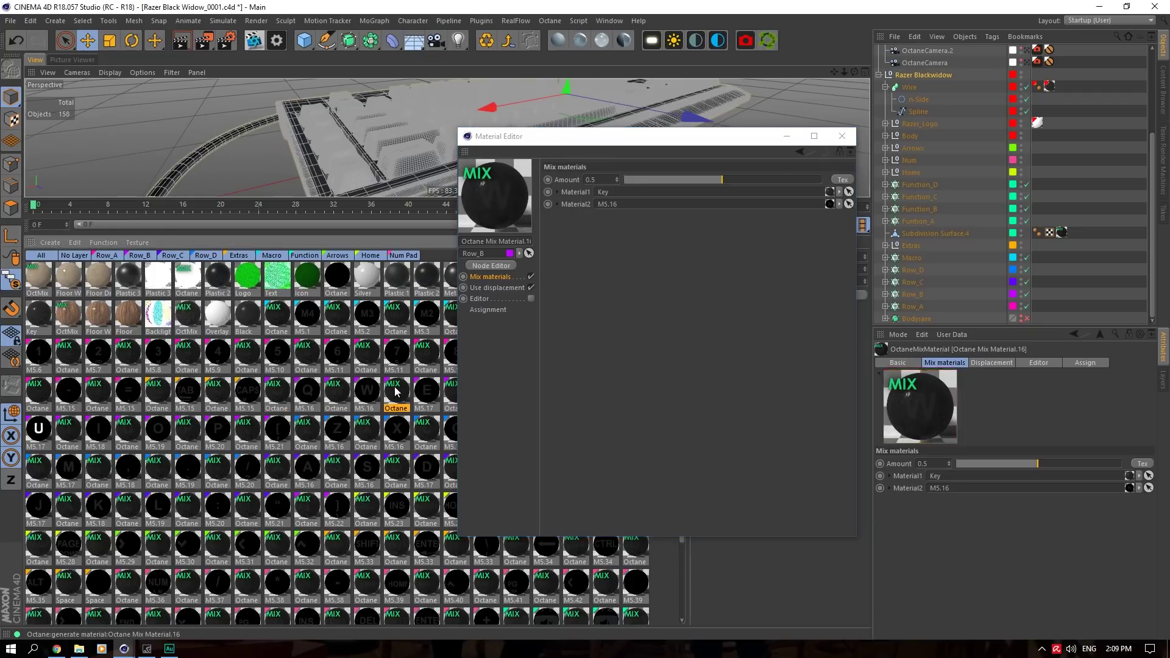
Compare the Key and label components in the mix materials of the E, Z and P keys.
left_click(375, 434)
left_click(310, 433)
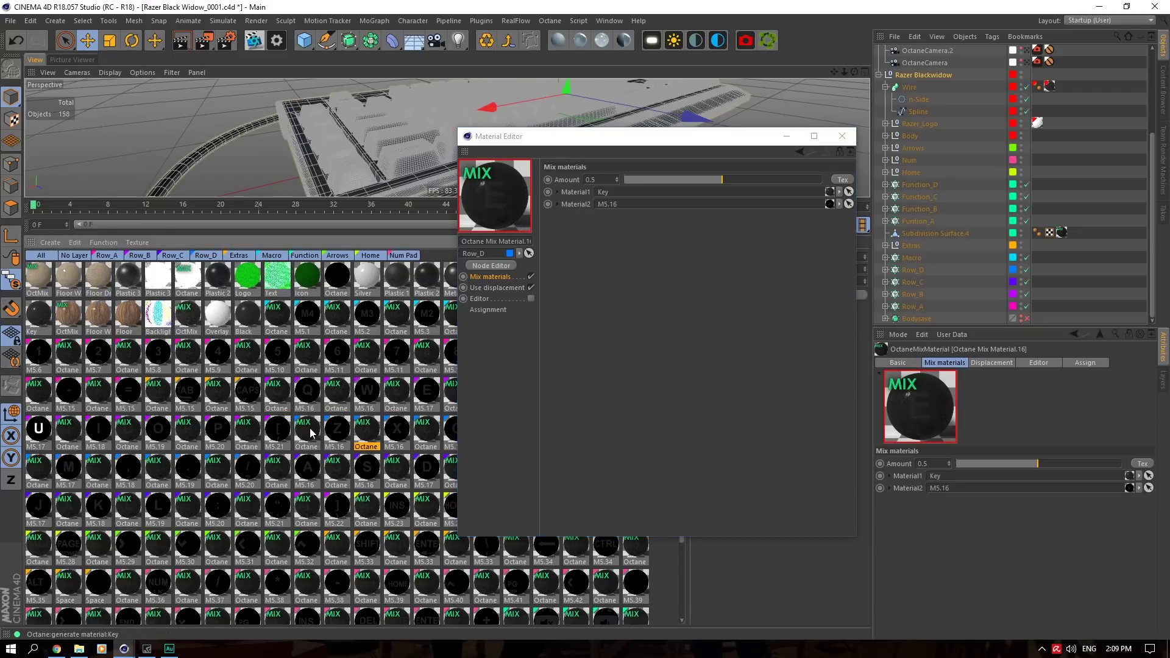
left_click(306, 430)
left_click(650, 244)
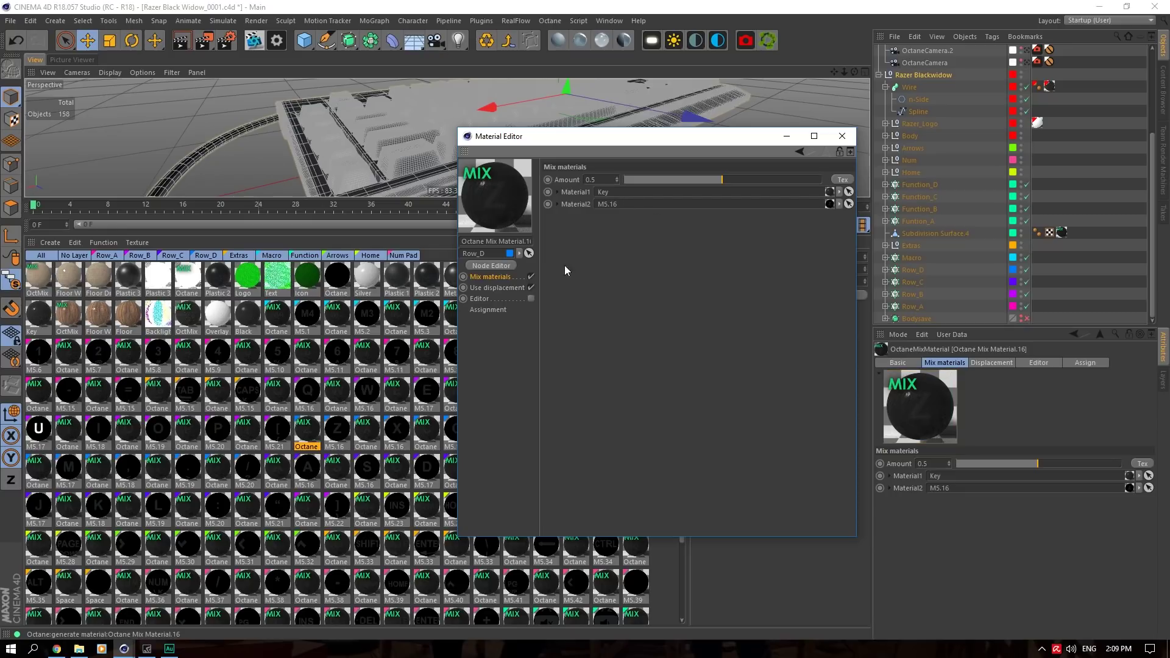
left_click(247, 429)
double_click(188, 430)
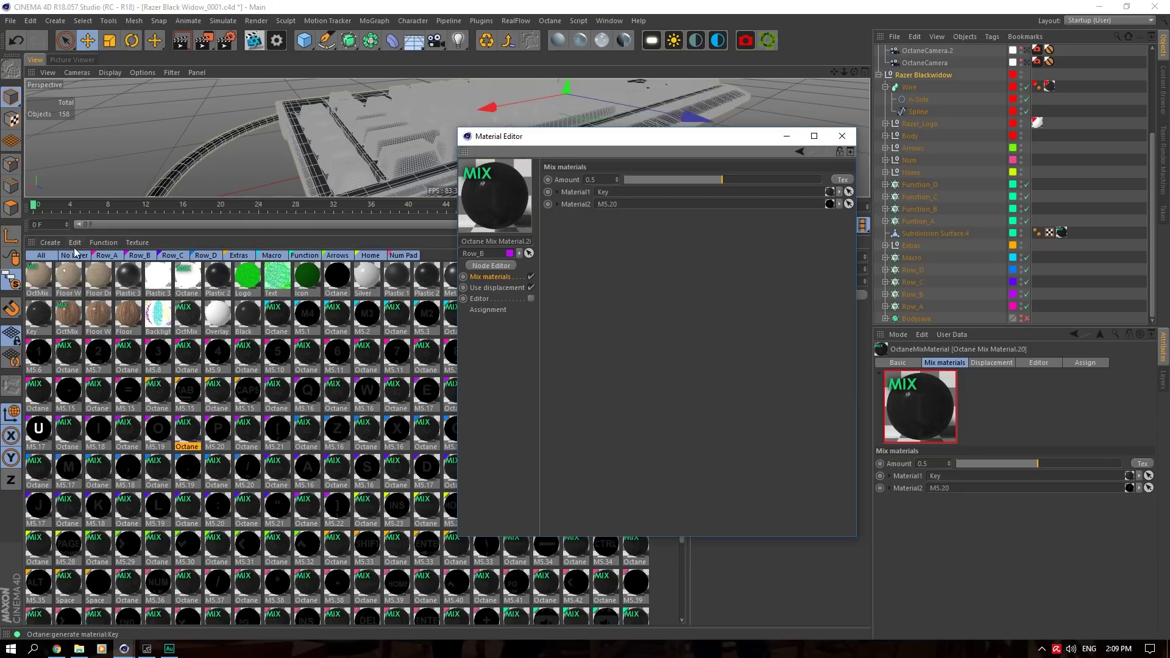
Filter the materials to those without a layer, and open the Key material's Roughness channel to examine its image texture.
left_click(65, 255)
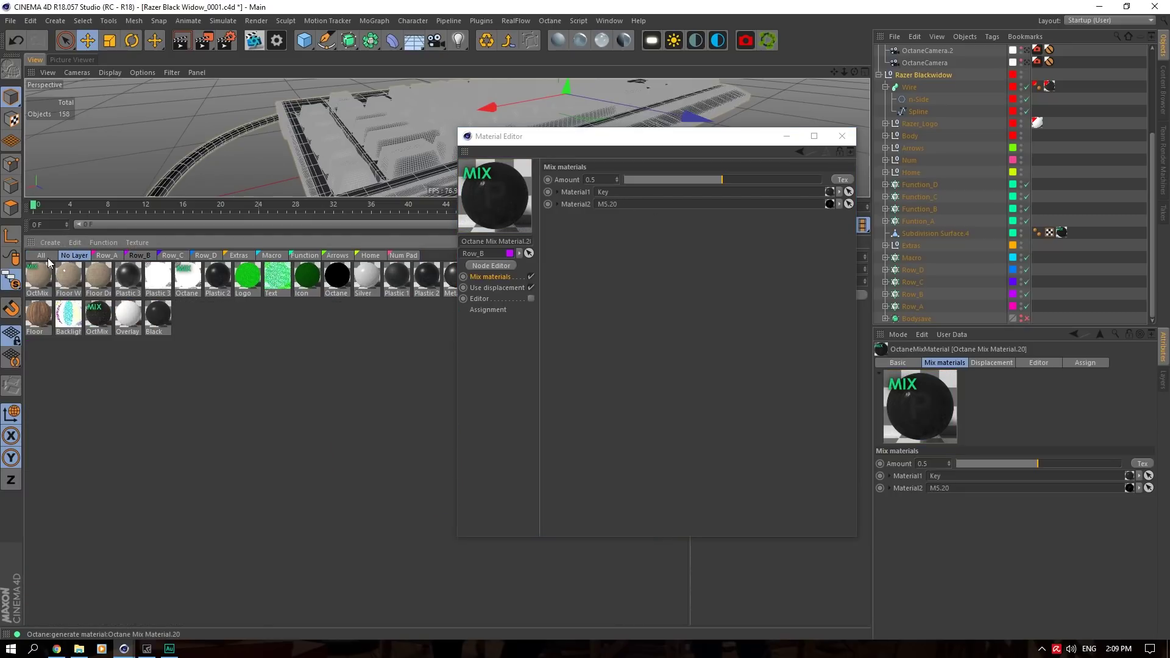
left_click_drag(529, 136, 749, 136)
left_click(605, 277)
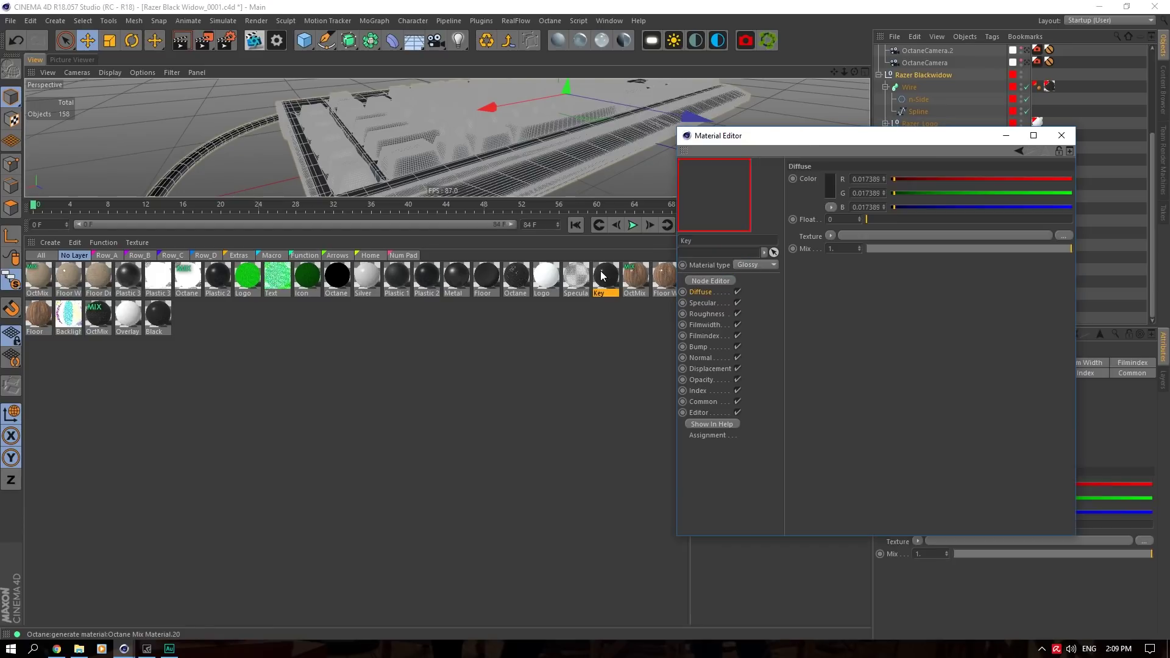
left_click(712, 312)
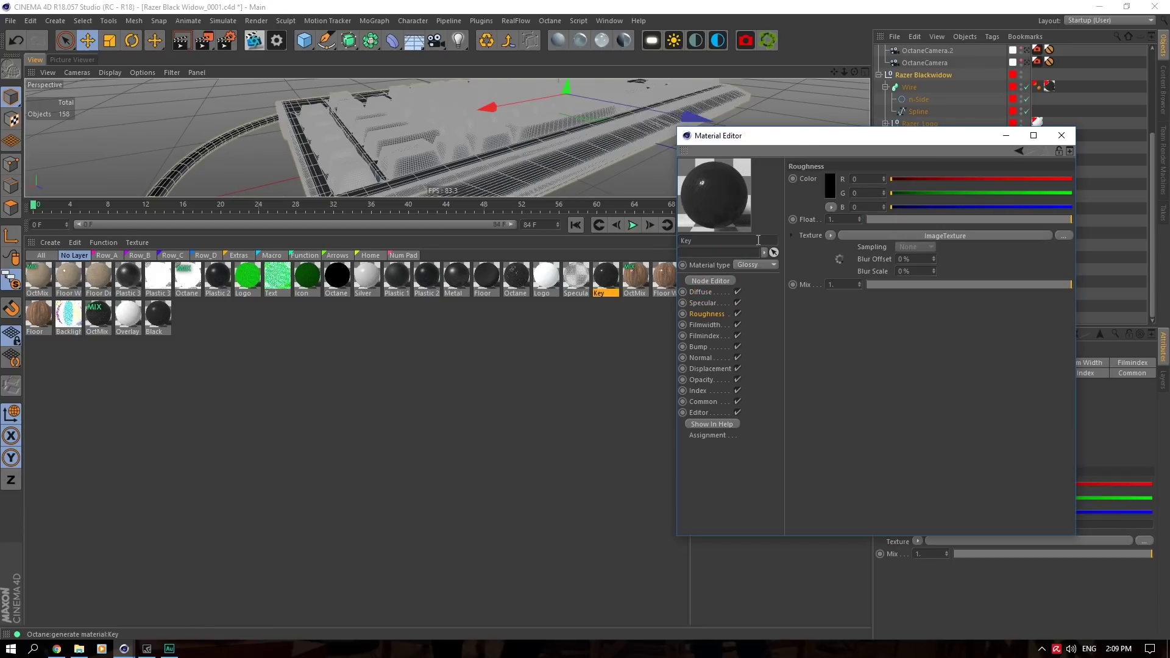
Frame the keys around CTRL closely and render them in the Octane Live Viewer beside the Material Editor.
scroll(393, 150, "up", 5)
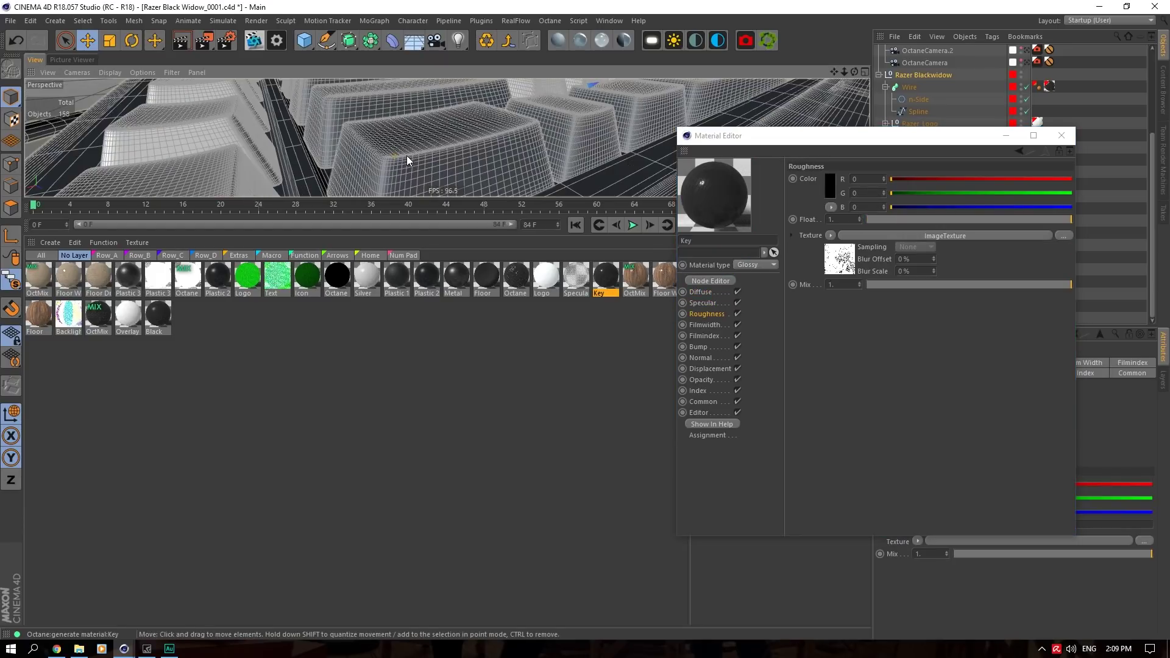
left_click_drag(844, 72, 844, 156)
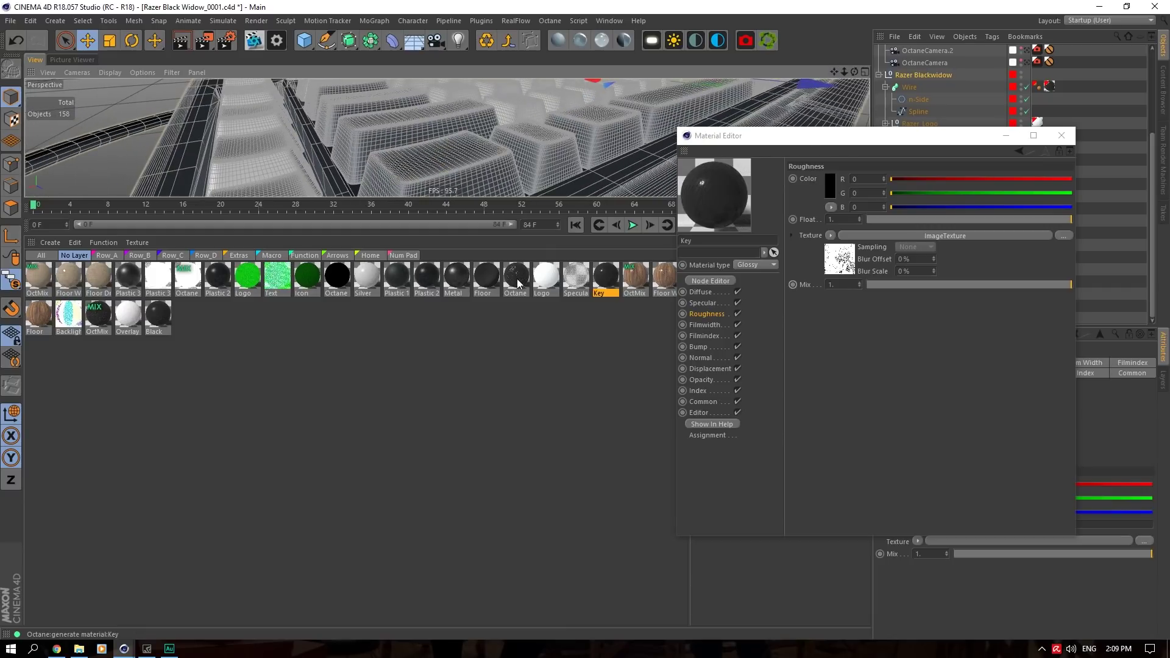
left_click(254, 40)
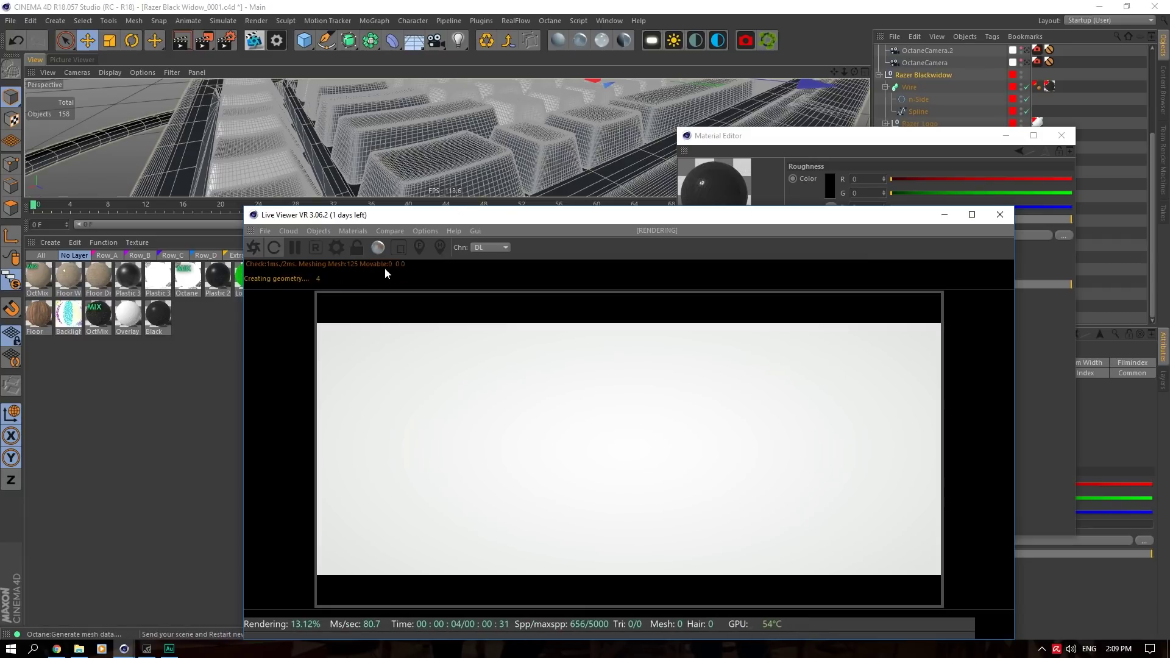
left_click_drag(455, 214, 238, 95)
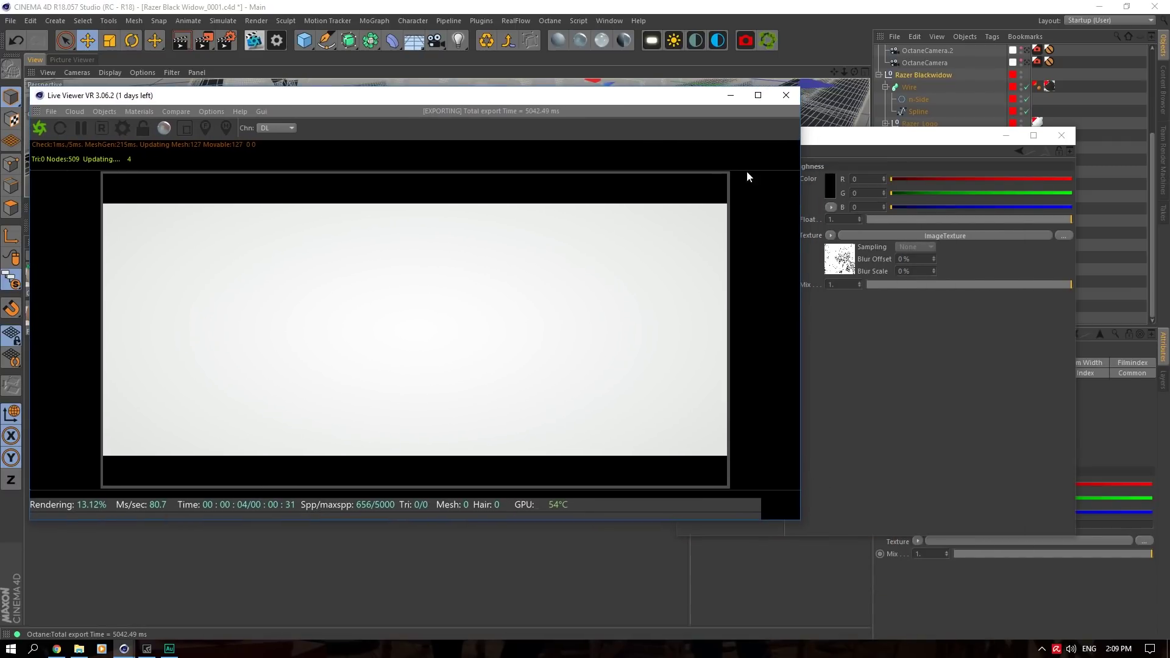
left_click_drag(883, 135, 940, 145)
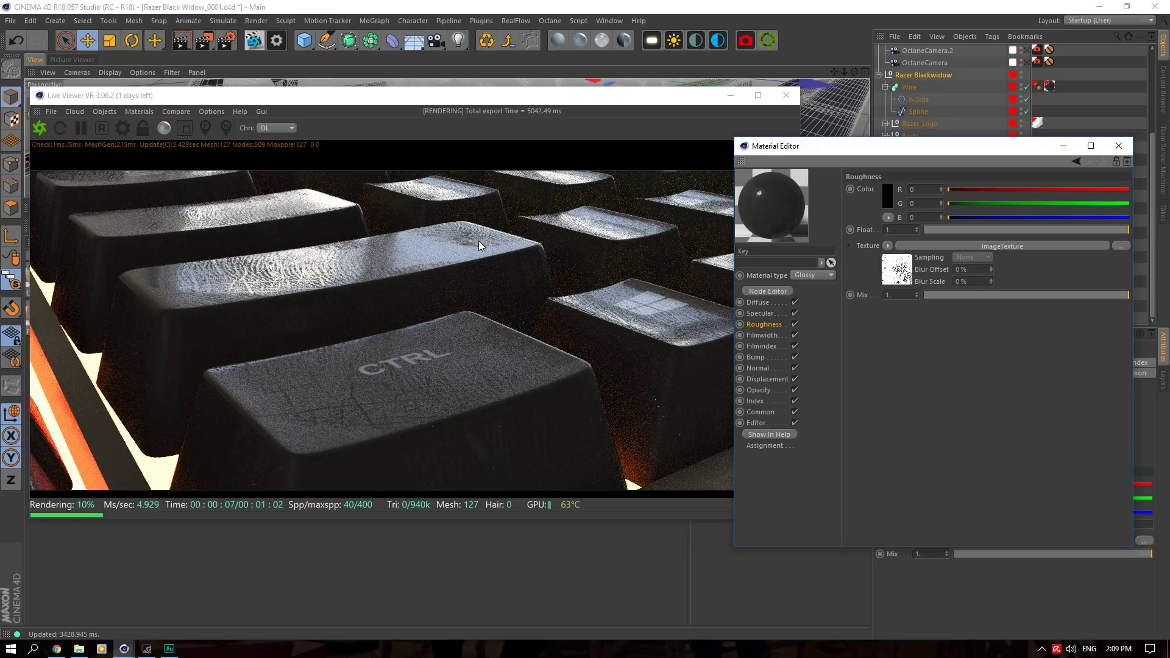
Examine the Key material's roughness map Fingerprints004_OVERLAY_VAR1_6K.jpg and its effect on the rendered keys from other angles, and close the Material Editor.
left_click(904, 276)
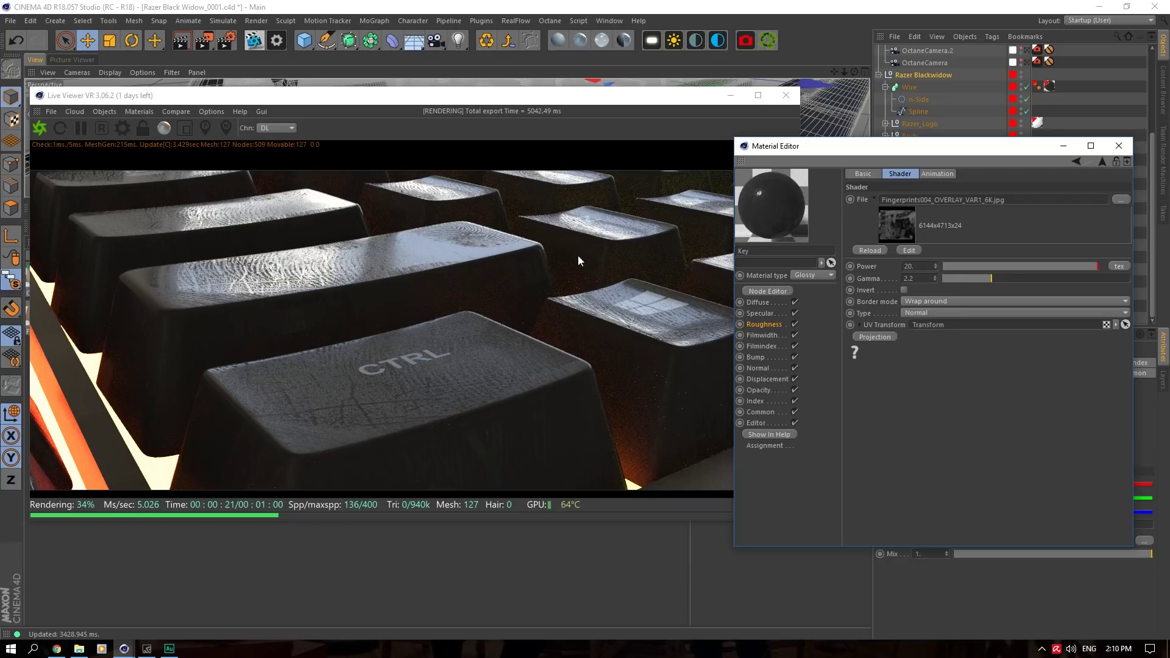
mouse_move(844, 72)
left_mouse_down()
mouse_move(712, 72)
mouse_move(843, 72)
left_mouse_up()
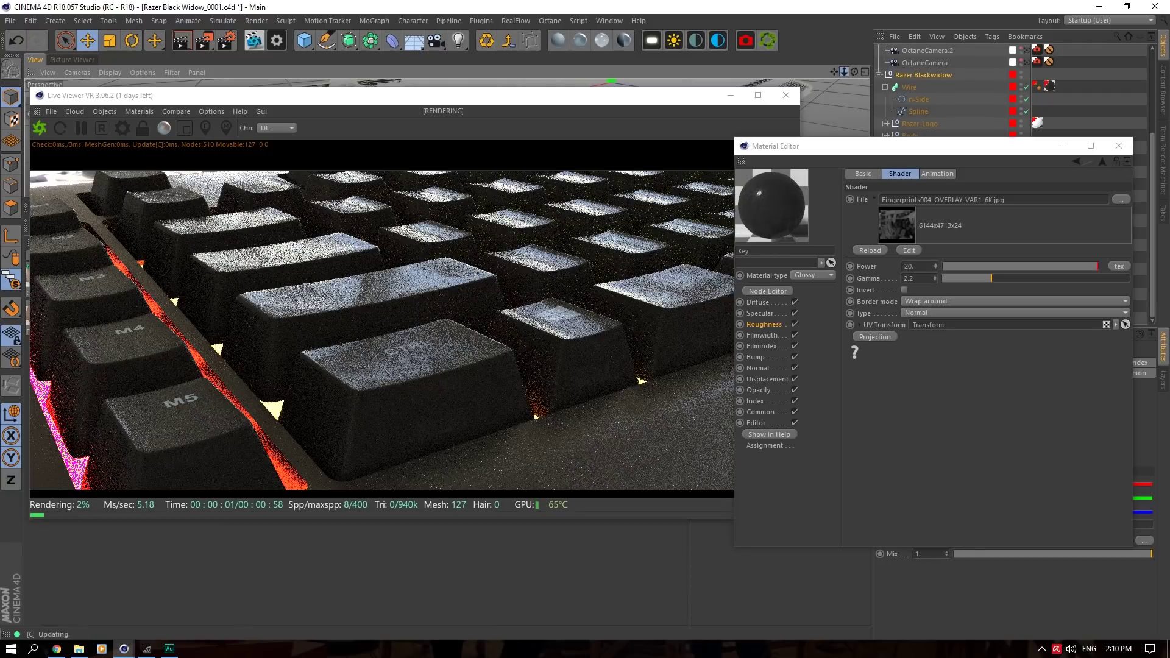
left_click_drag(854, 72, 861, 121)
left_click(1118, 146)
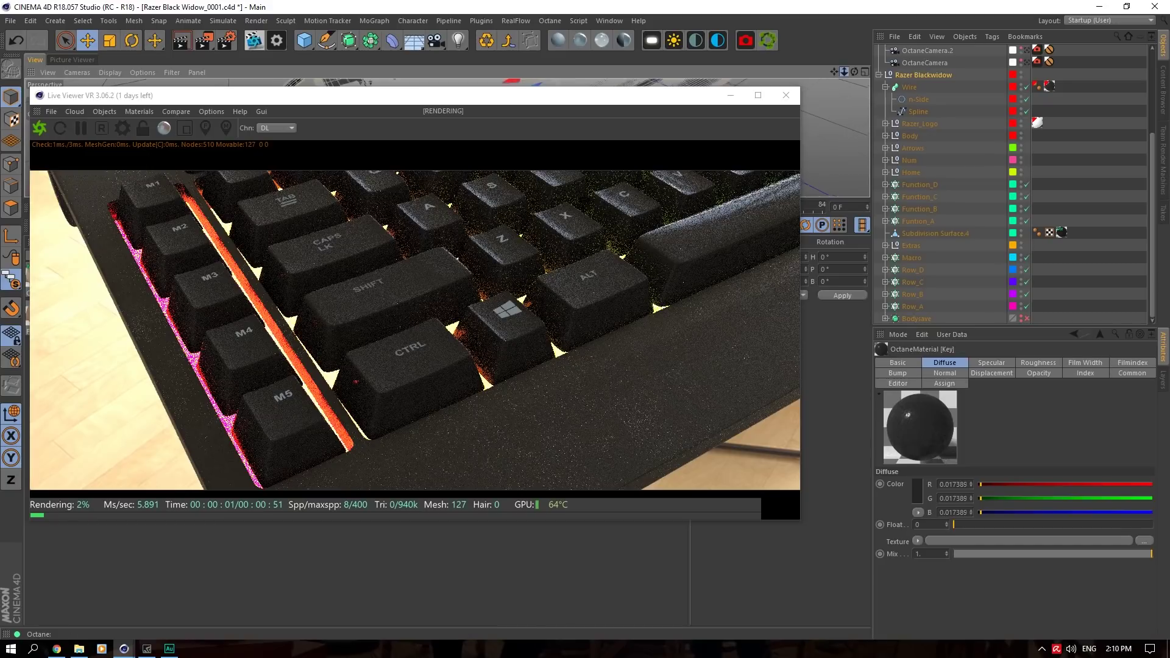
Solo the Body group in the Live Viewer render to view the keyboard's coloured backlight, and enlarge the viewport.
left_click_drag(845, 73, 837, 73)
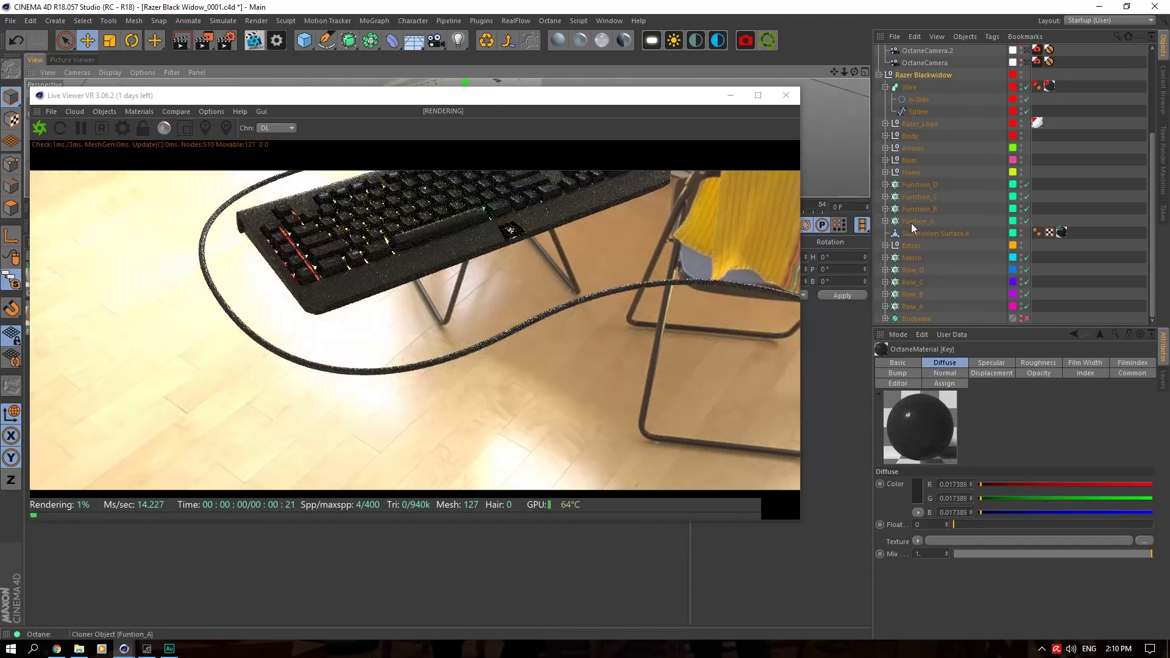
left_click(910, 136)
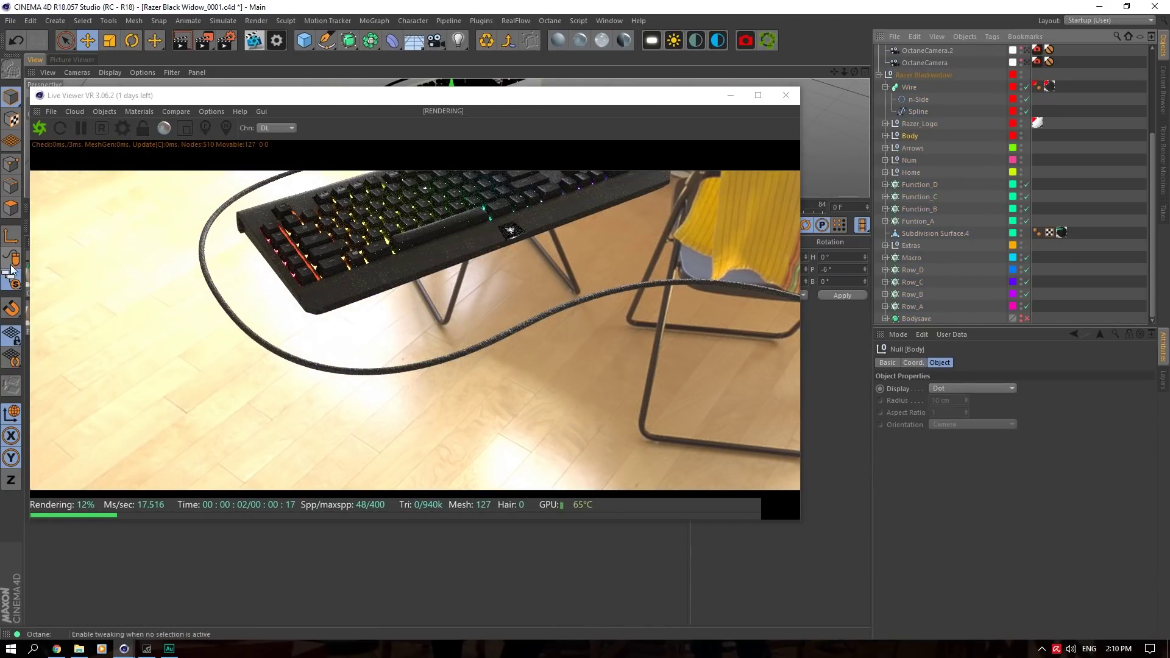
left_click_drag(12, 280, 64, 343)
left_click_drag(836, 71, 834, 72)
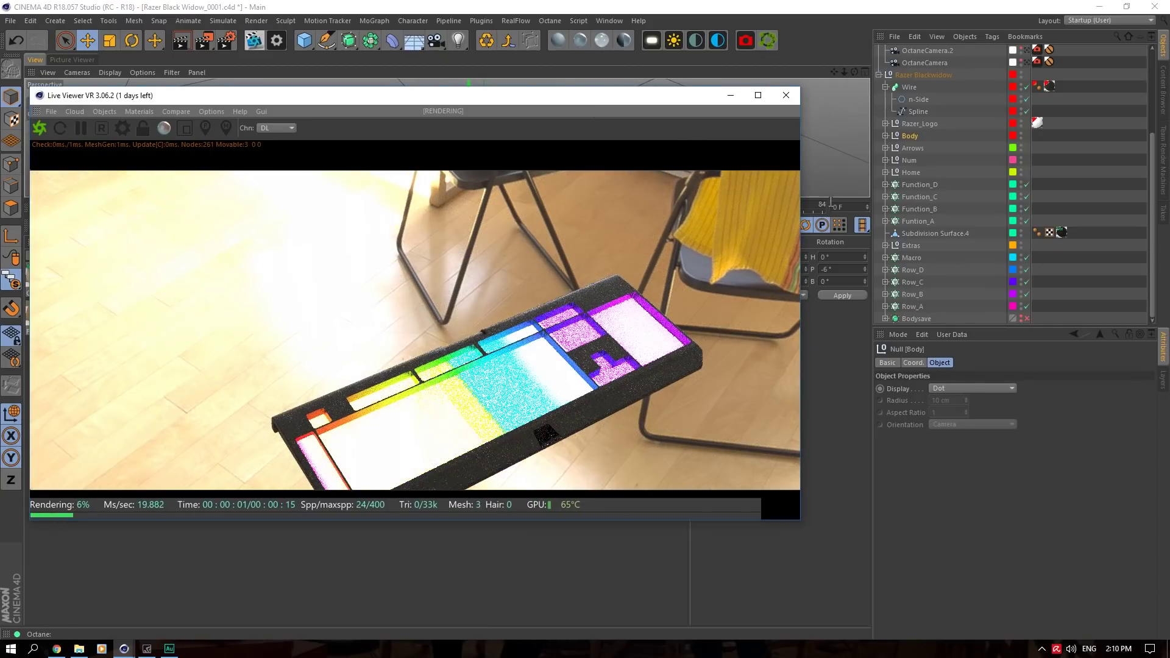
left_click_drag(829, 198, 830, 522)
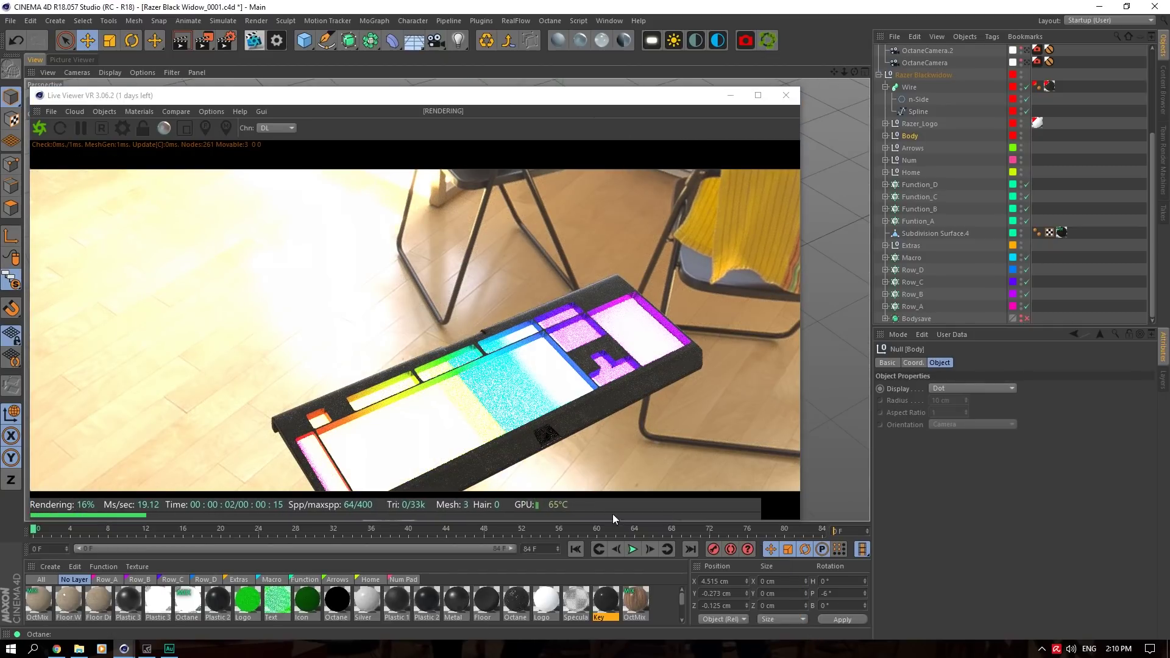
Examine the Backlight material's Blackbody Emission and the multicolour gradient with SineWave texture behind it, and close the Material Editor.
scroll(683, 601, "down", 1)
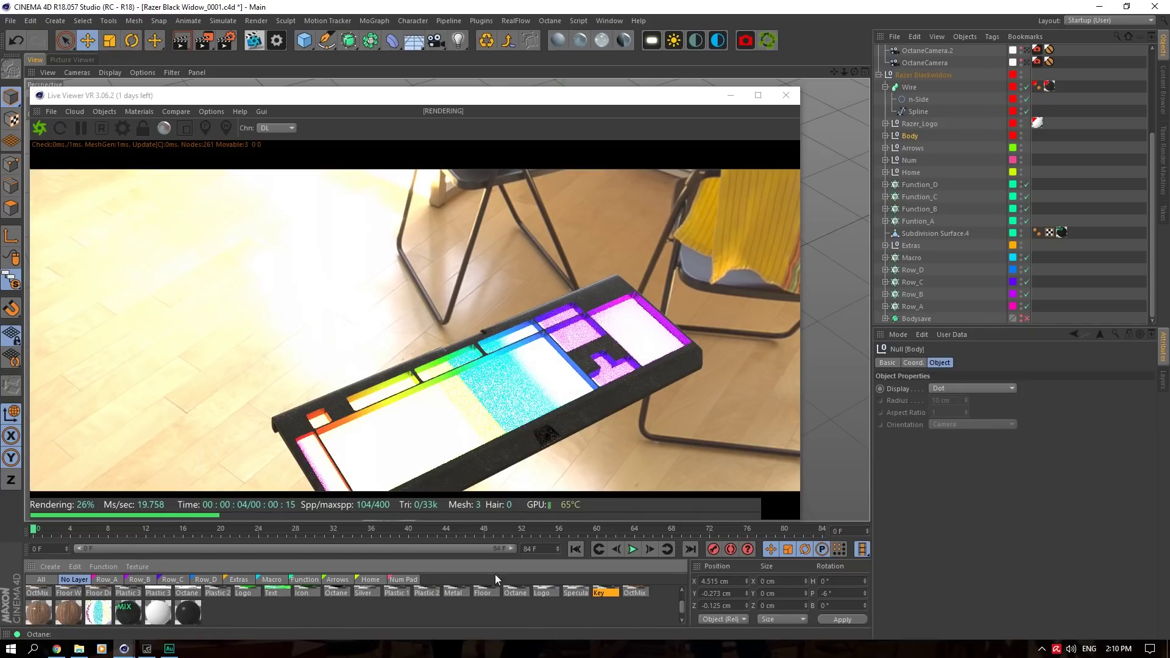
double_click(95, 613)
left_click_drag(332, 77, 738, 199)
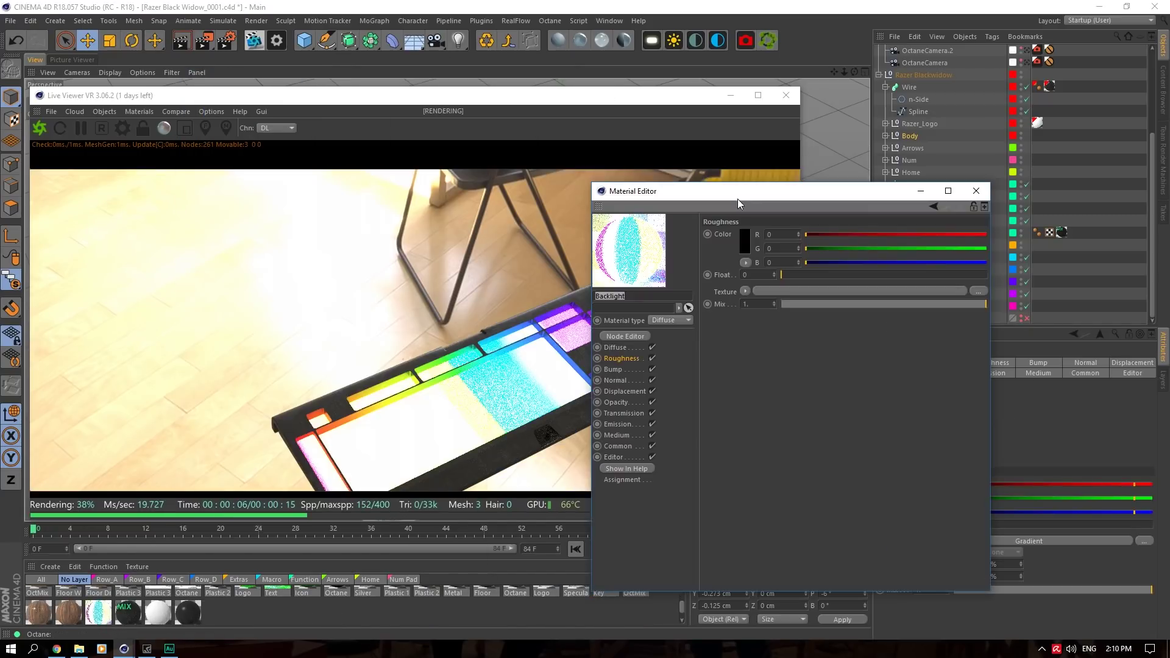
left_click(615, 347)
left_click(617, 424)
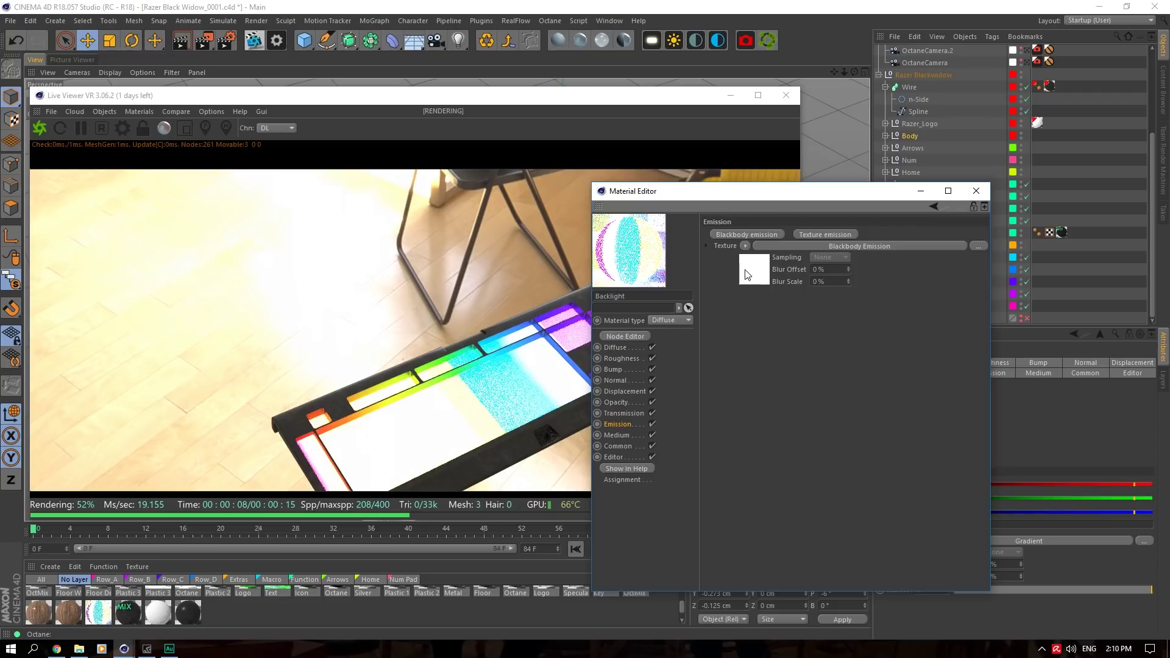
left_click(800, 361)
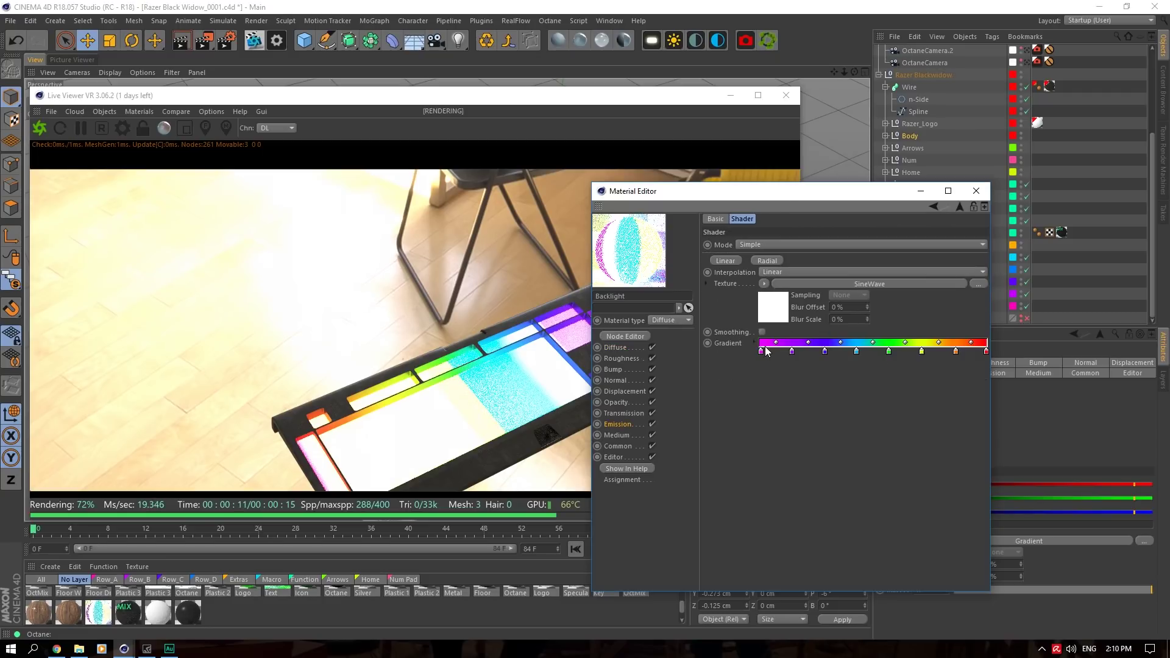
left_click_drag(834, 72, 810, 56)
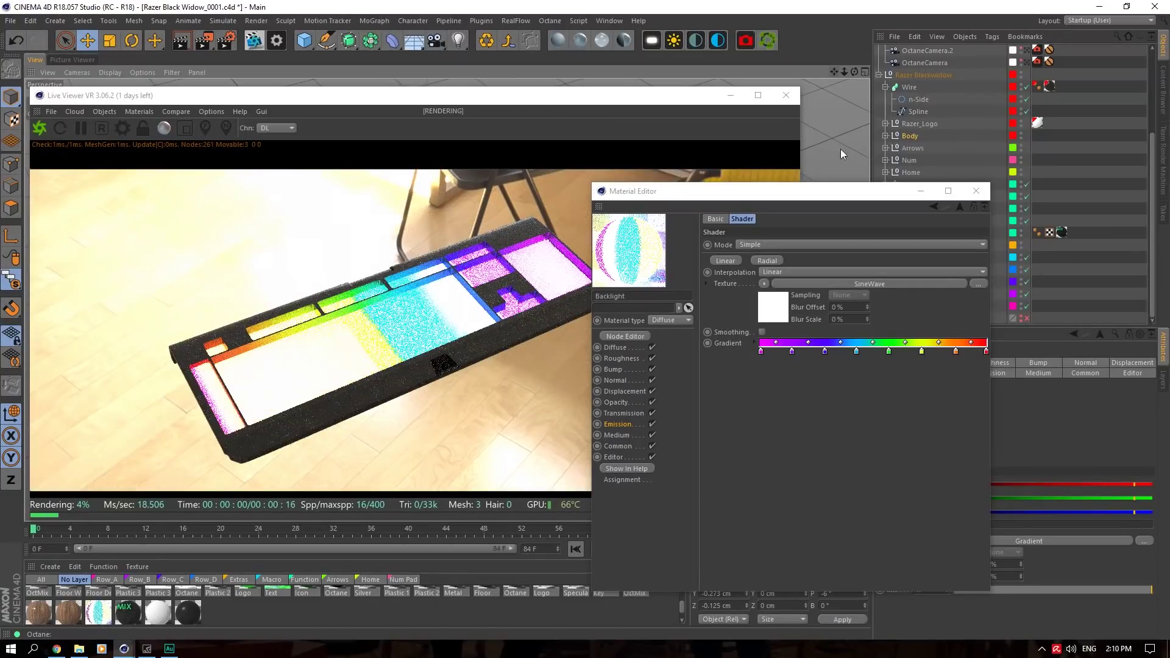
left_click_drag(789, 203, 915, 190)
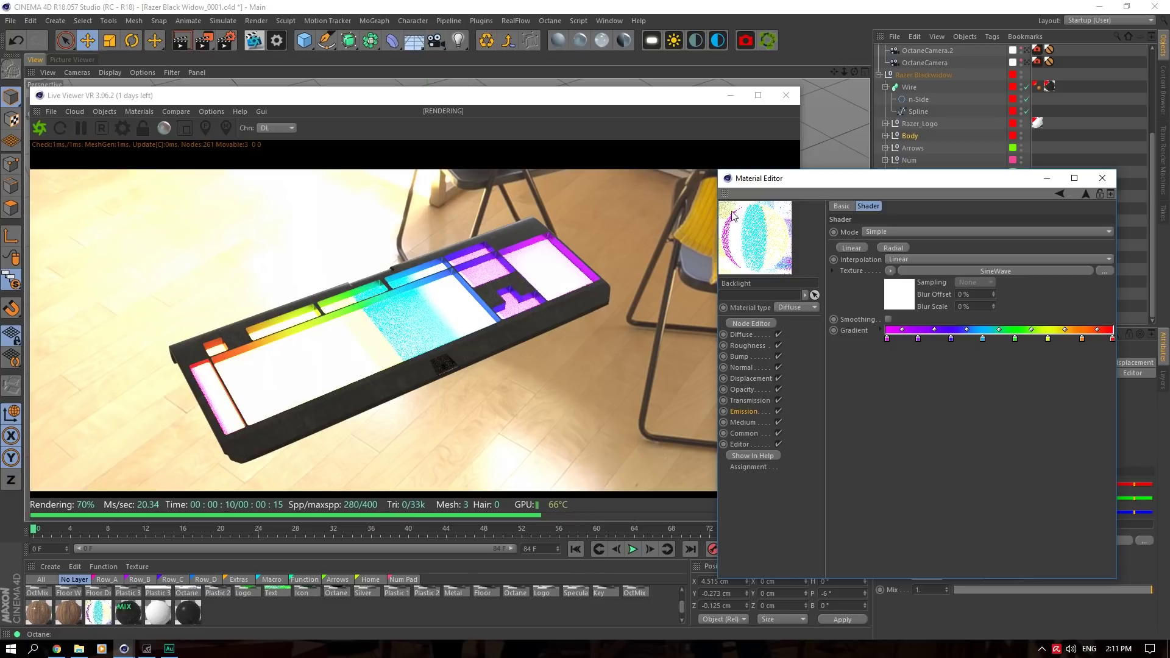
left_click(1102, 178)
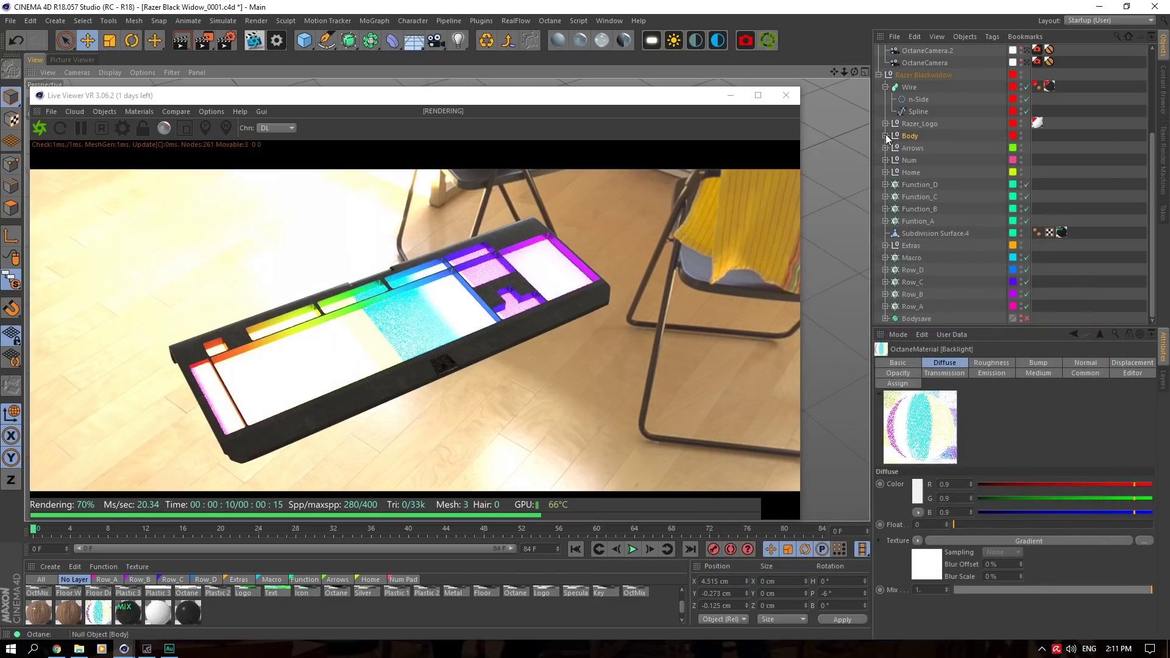
Try shifting the Offset U of the Backlight texture tag on the Body group's Backlight object, and undo the change.
left_click(885, 136)
left_click(1073, 183)
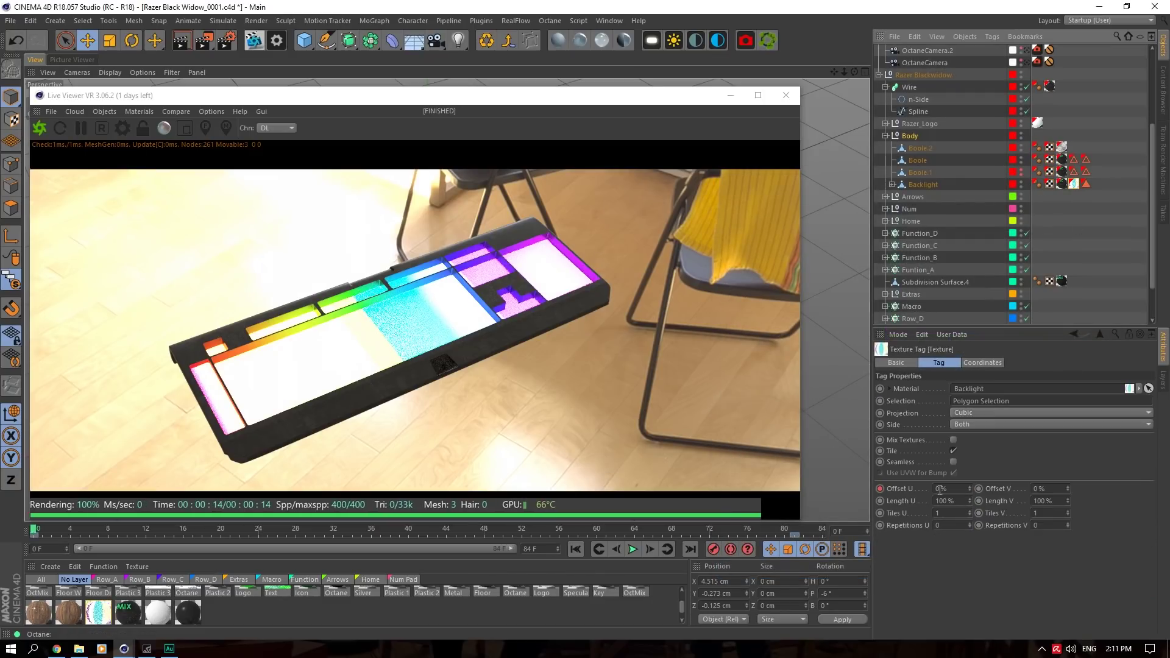
left_click_drag(969, 488, 751, 270)
key("ctrl+z")
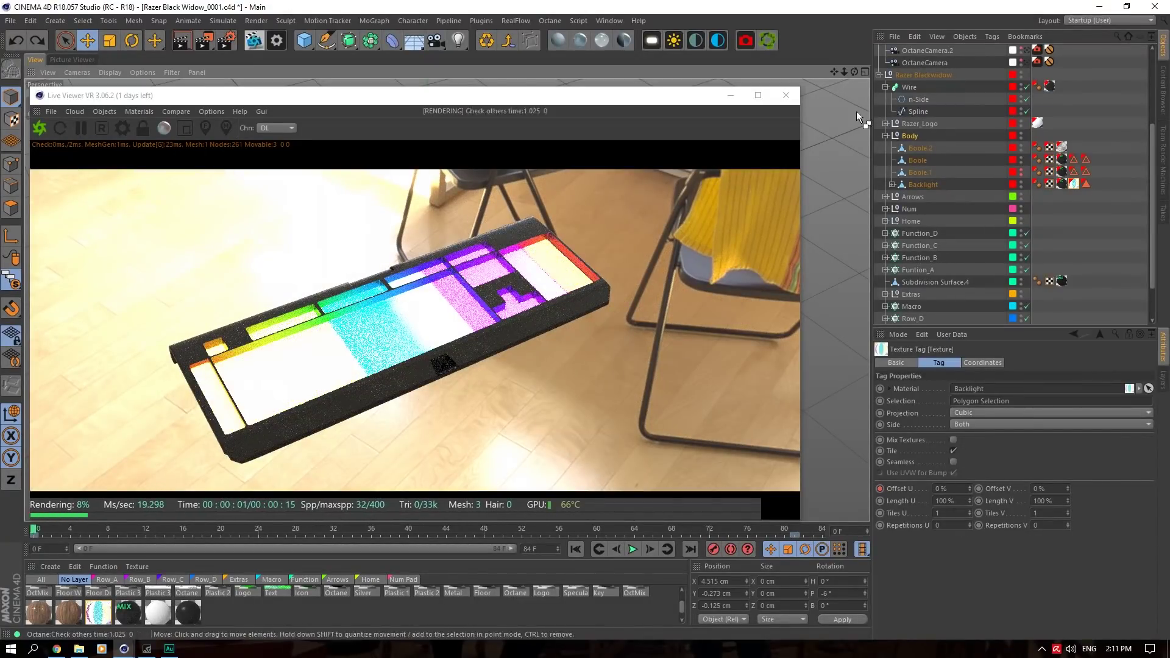
Render the whole keyboard on the wooden floor and look through the material layers from Row_A to Function.
left_click_drag(854, 72, 470, 129)
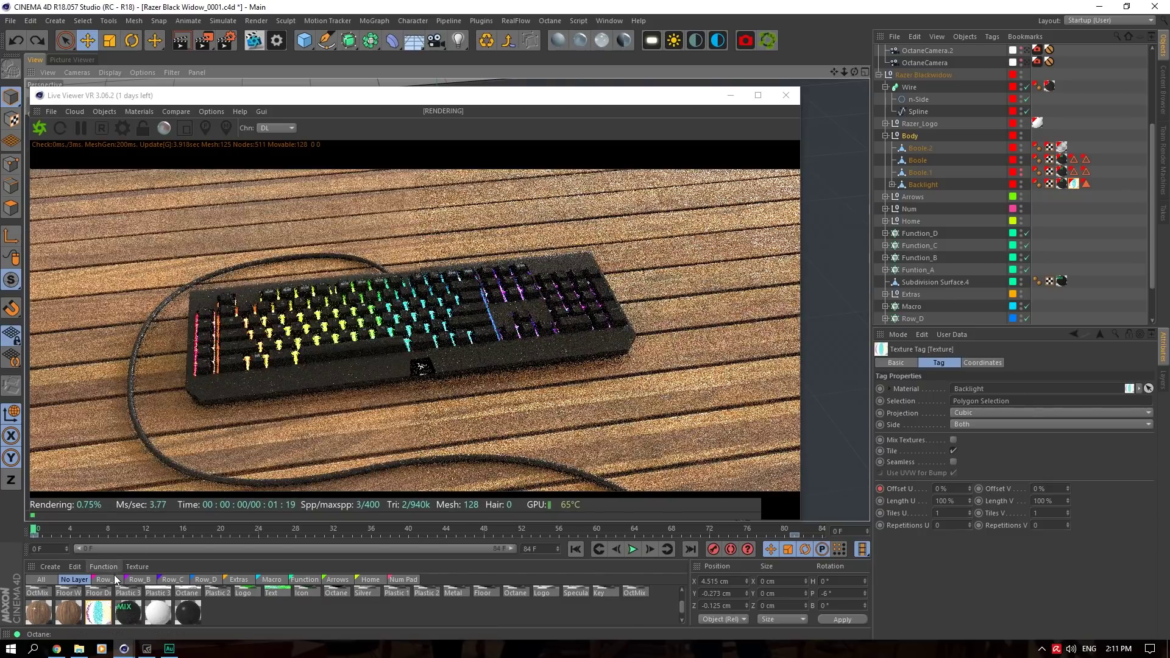
left_click(115, 578)
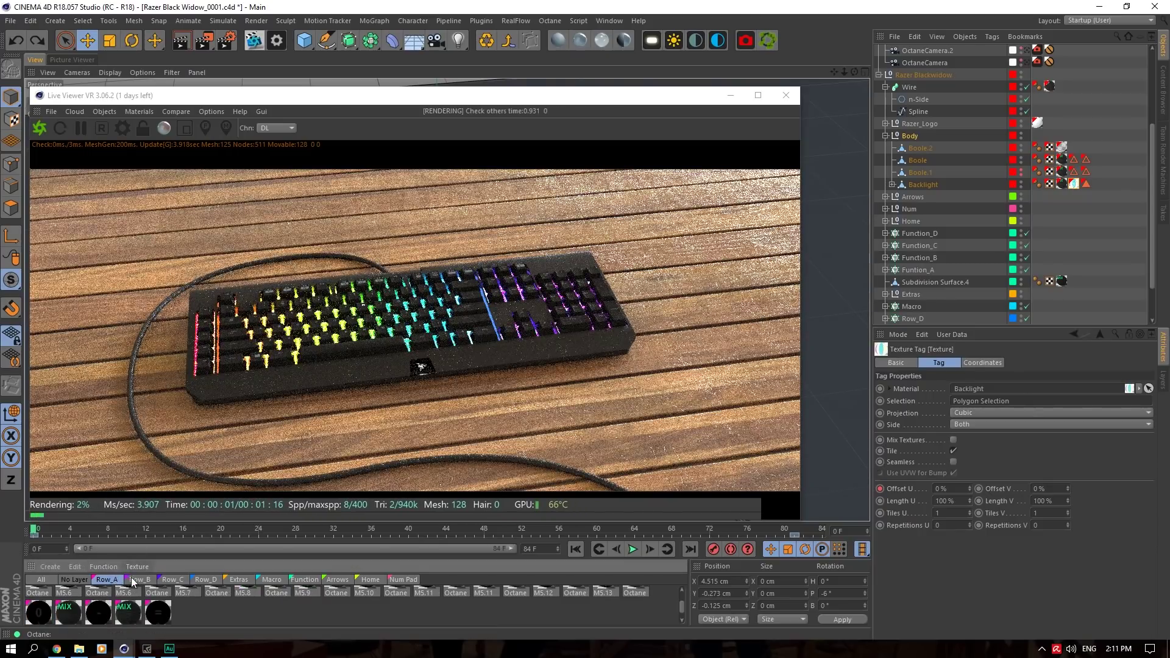
left_click(141, 579)
left_click(170, 578)
left_click(211, 579)
left_click(245, 580)
left_click(271, 580)
left_click(304, 580)
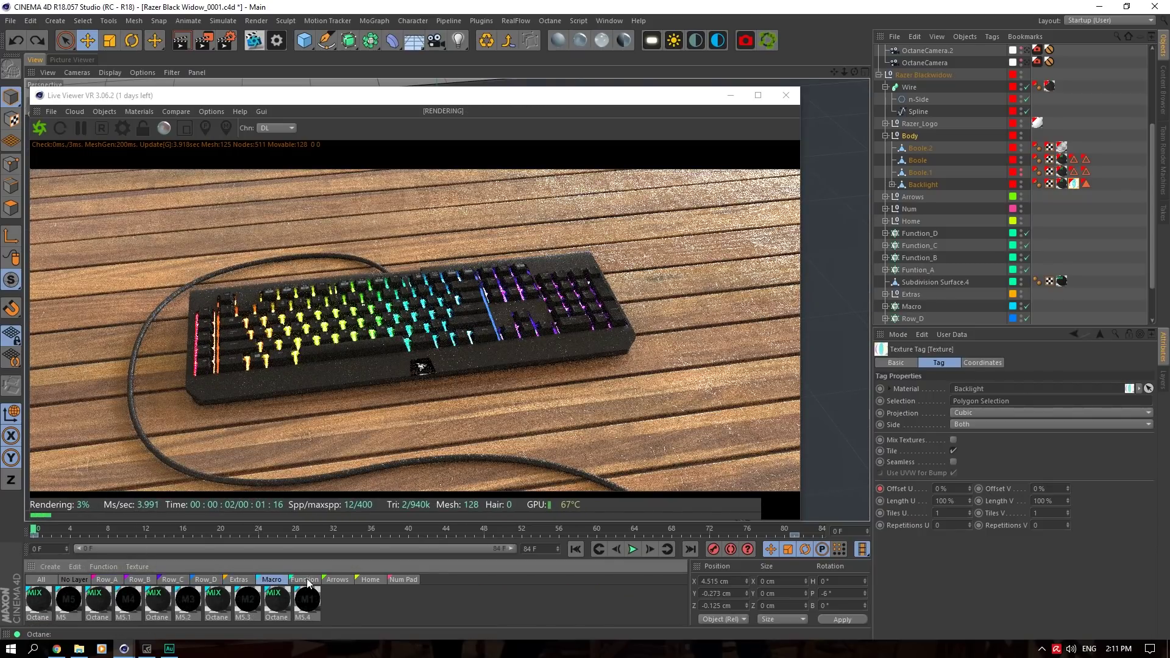
Examine the rendered labels on the ALT, SHIFT and CTRL keys up close in the Live Viewer.
left_click_drag(855, 72, 767, 70)
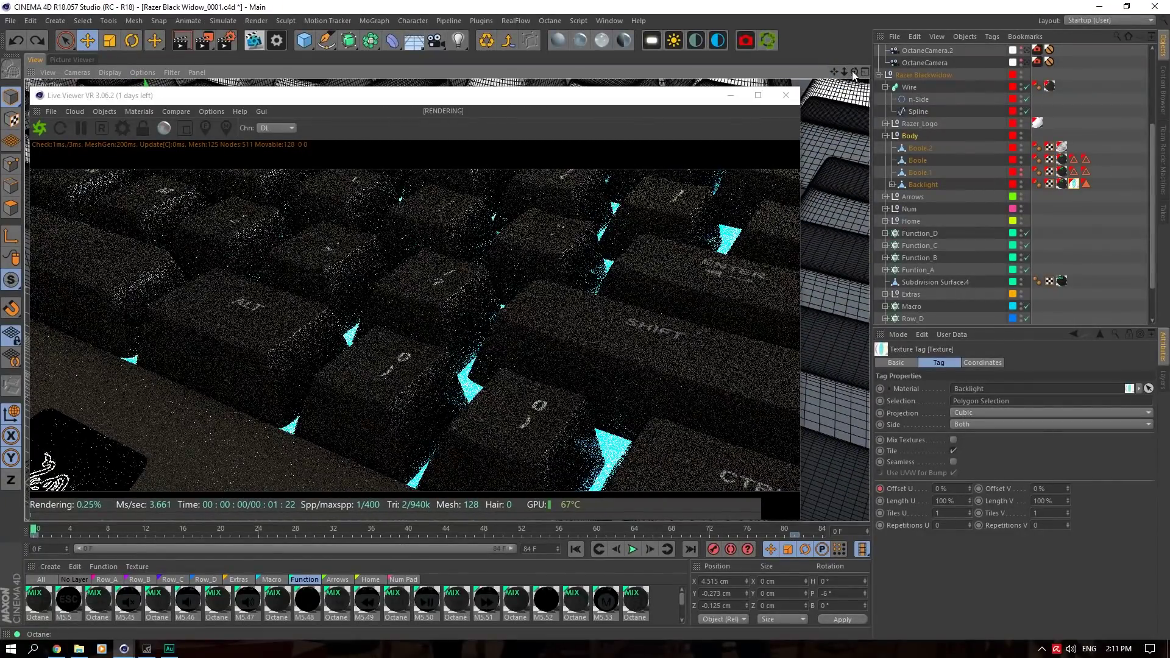
left_click_drag(854, 72, 850, 40)
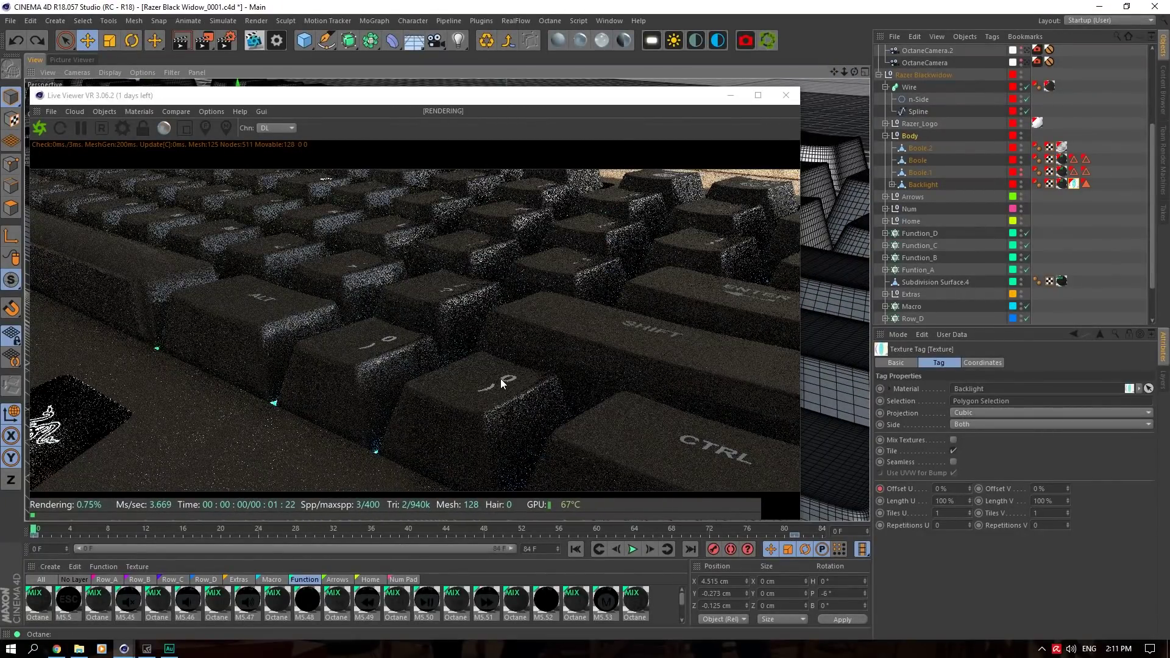
left_click_drag(530, 95, 522, 50)
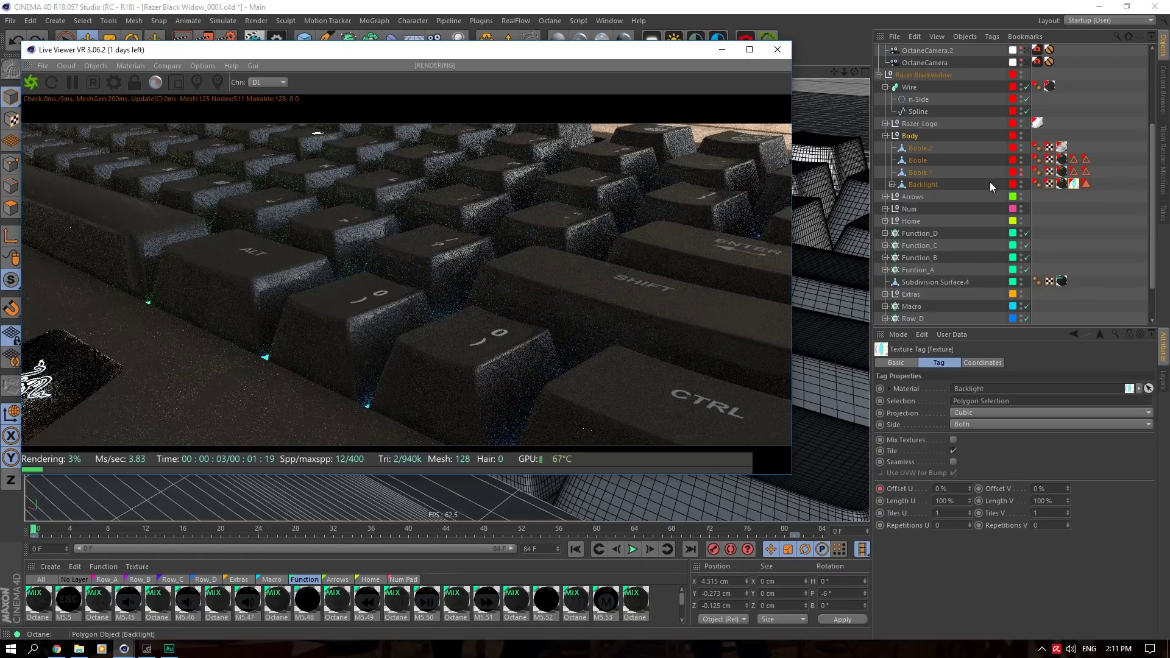
Open the Emission Controller's XPresso graph in an enlarged window and bring up the M5.47 material's Blackbody Emission settings alongside it.
scroll(981, 165, "up", 5)
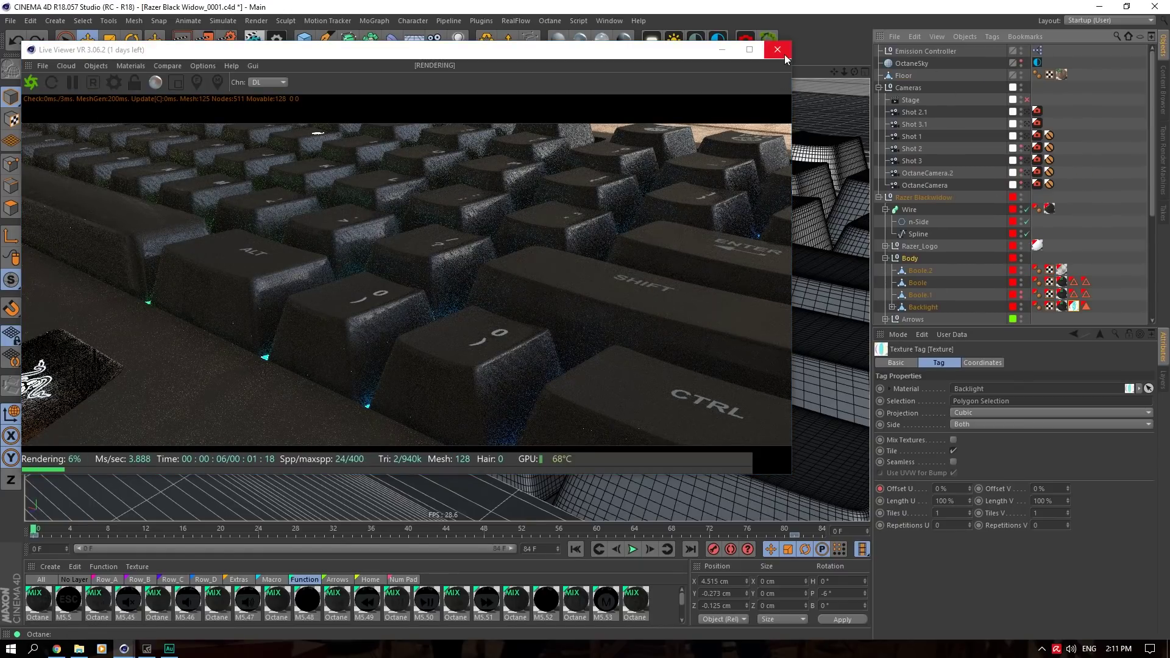
double_click(1037, 50)
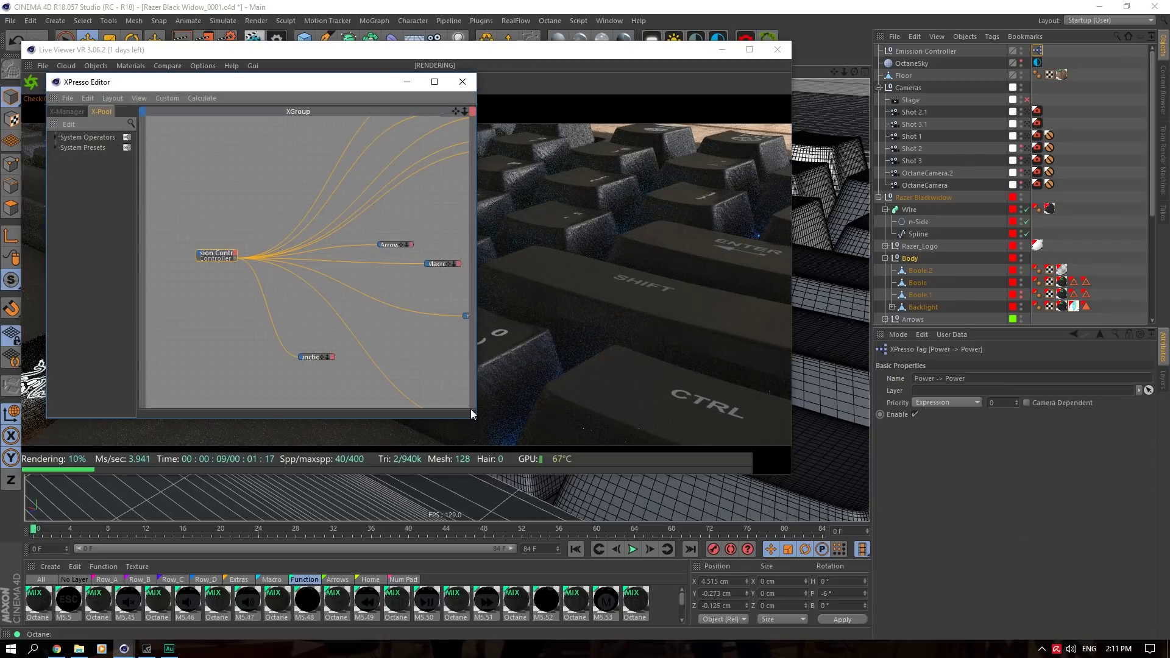
double_click(256, 602)
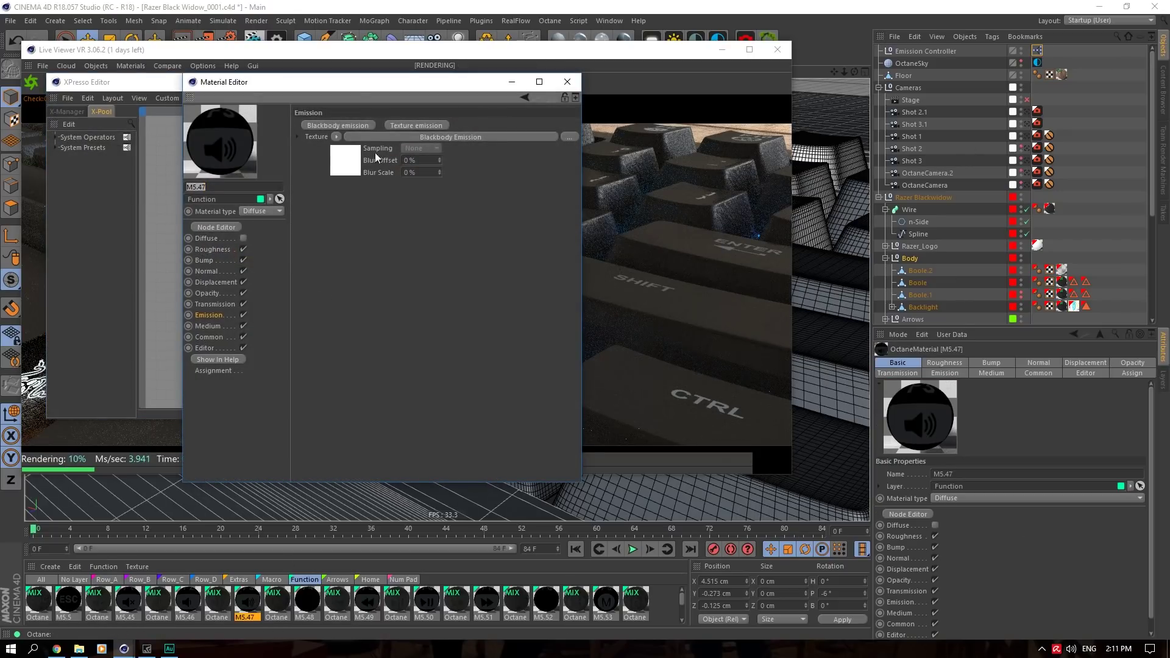
left_click_drag(360, 82, 857, 143)
left_click(474, 242)
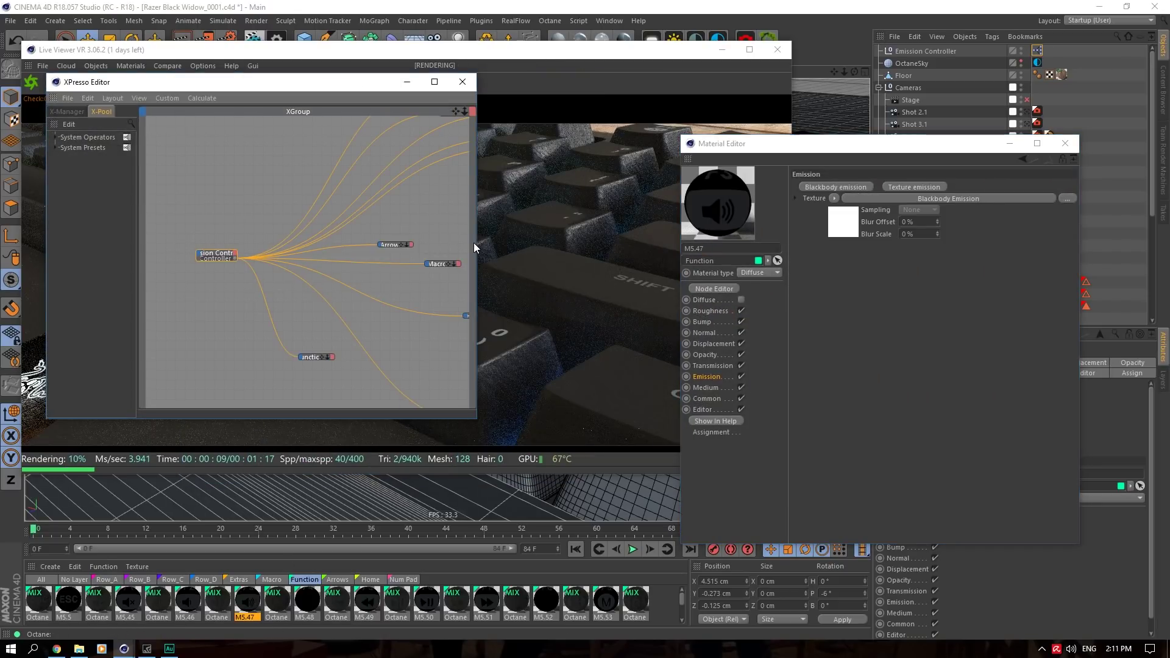
left_click_drag(475, 244, 1102, 224)
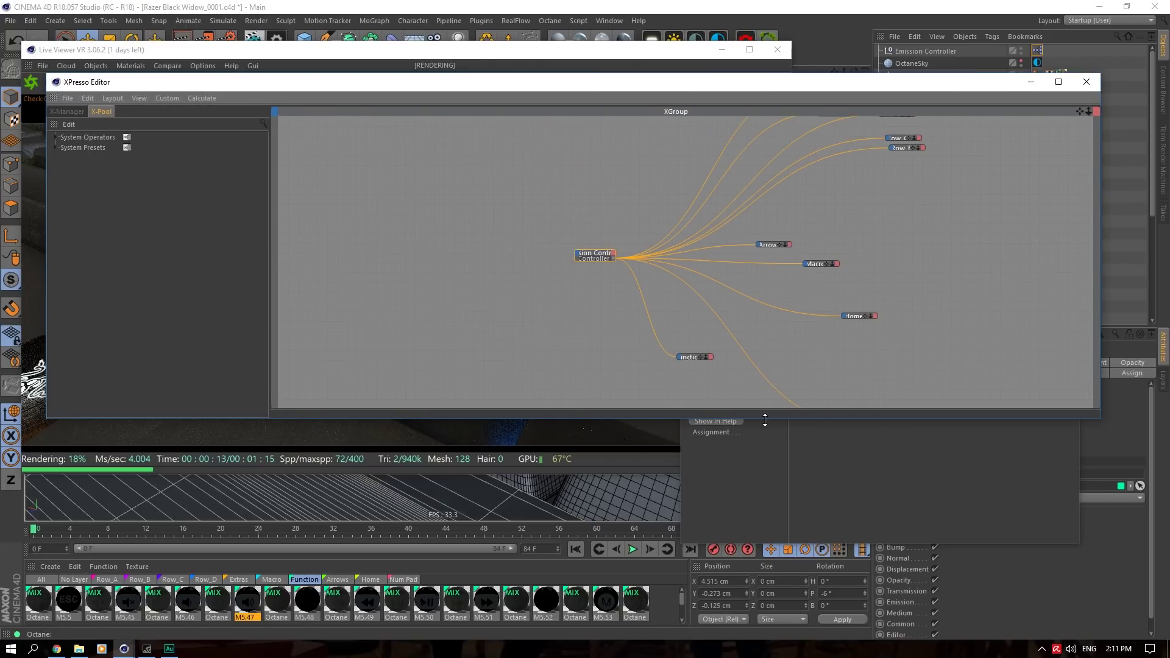
left_click_drag(765, 419, 804, 593)
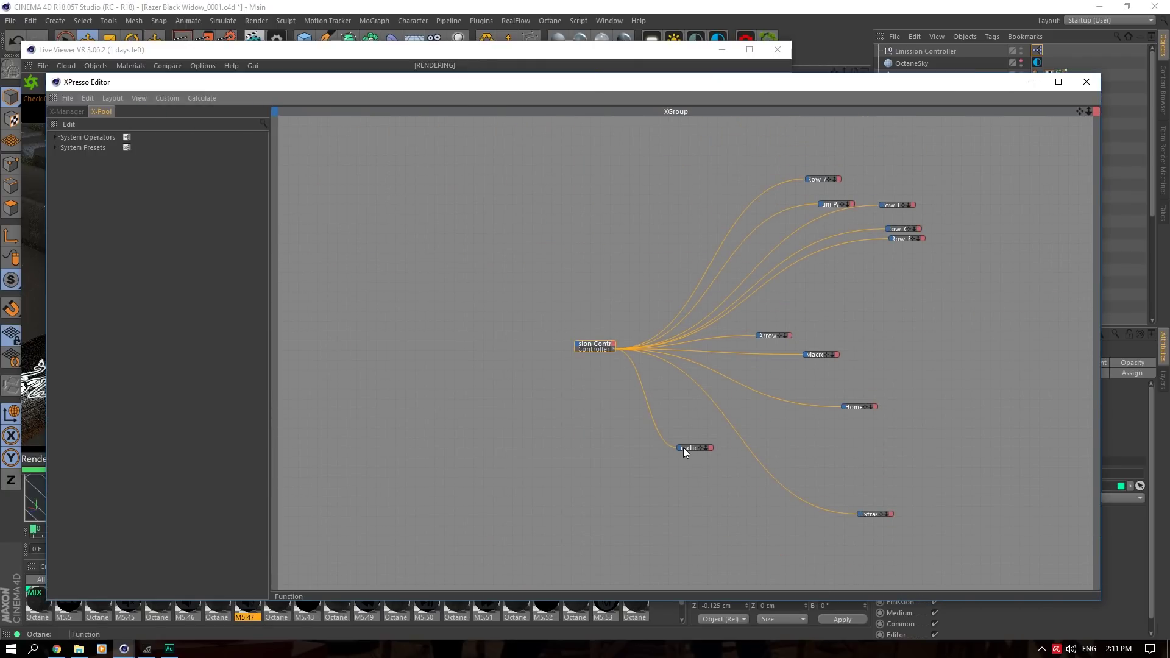
left_click_drag(618, 82, 577, 32)
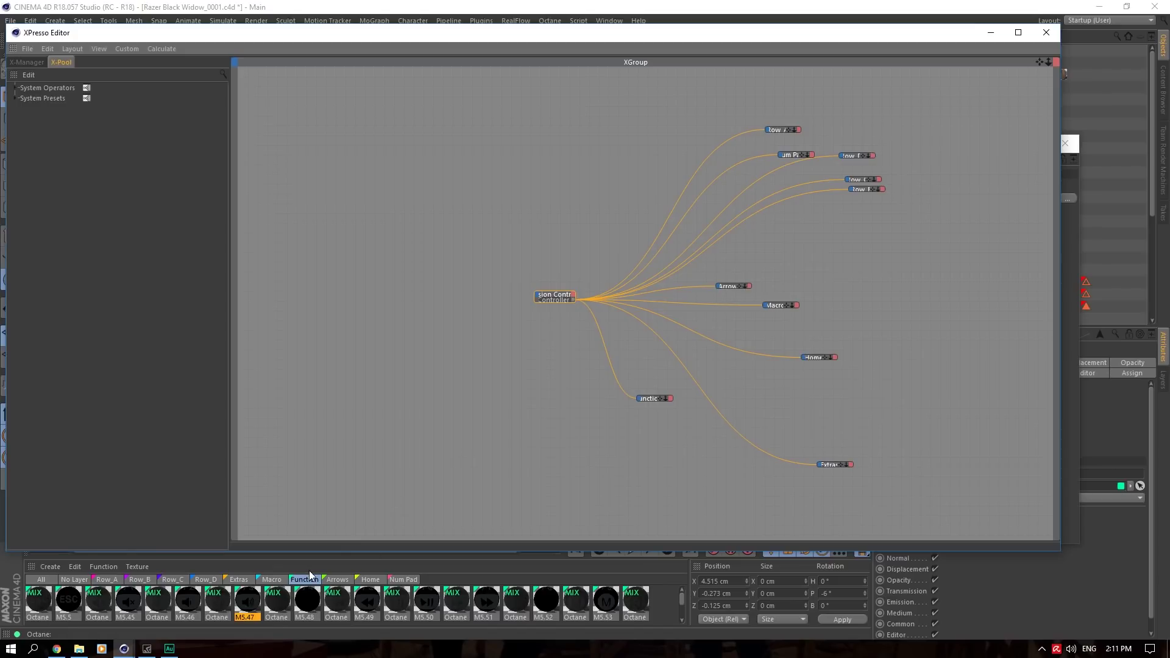
Expand the Function group in the XPresso graph, move it aside and collapse it, then expand Extras and move it below the controller node.
left_click(272, 579)
left_click(238, 579)
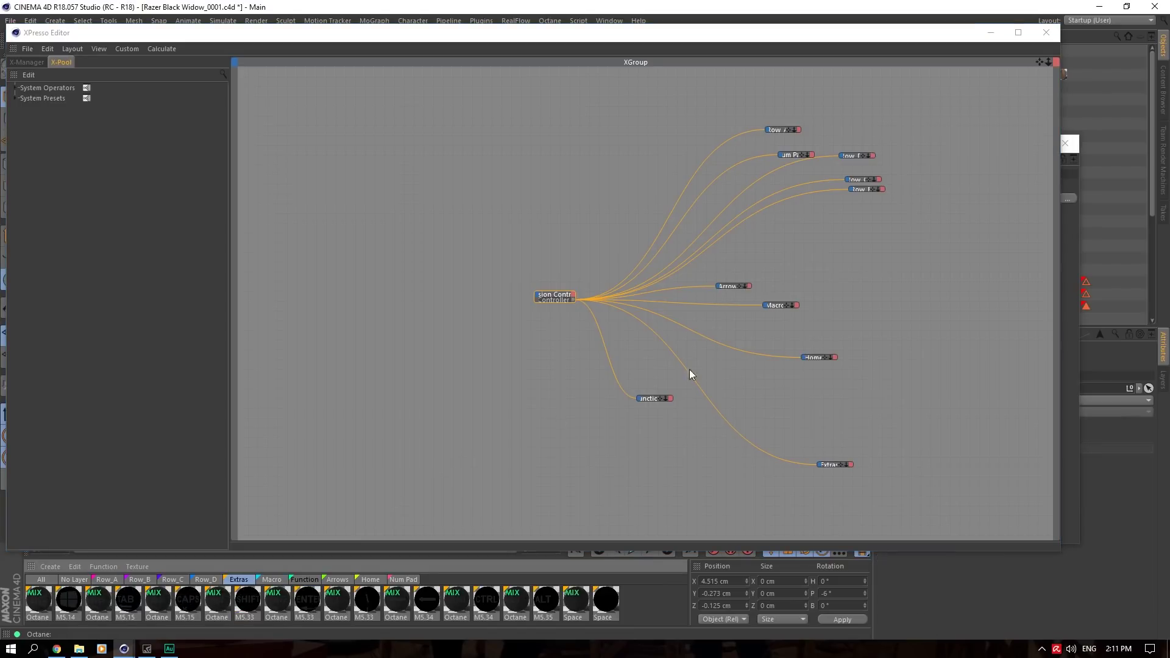
double_click(647, 399)
left_click_drag(660, 396, 391, 364)
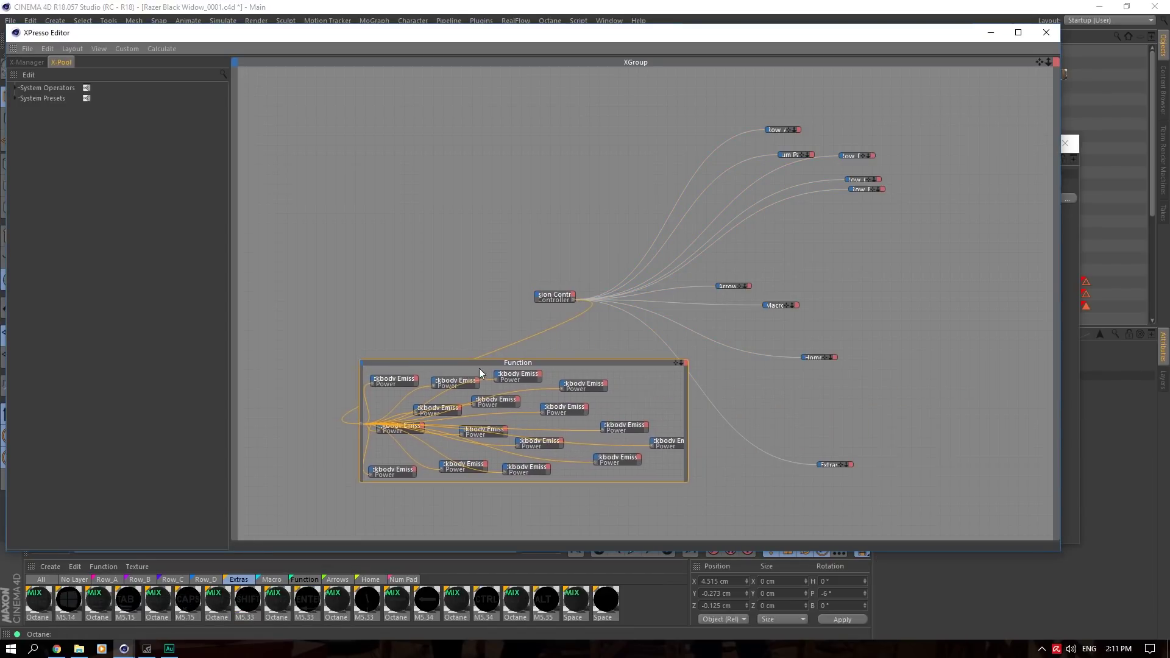
double_click(507, 361)
double_click(834, 464)
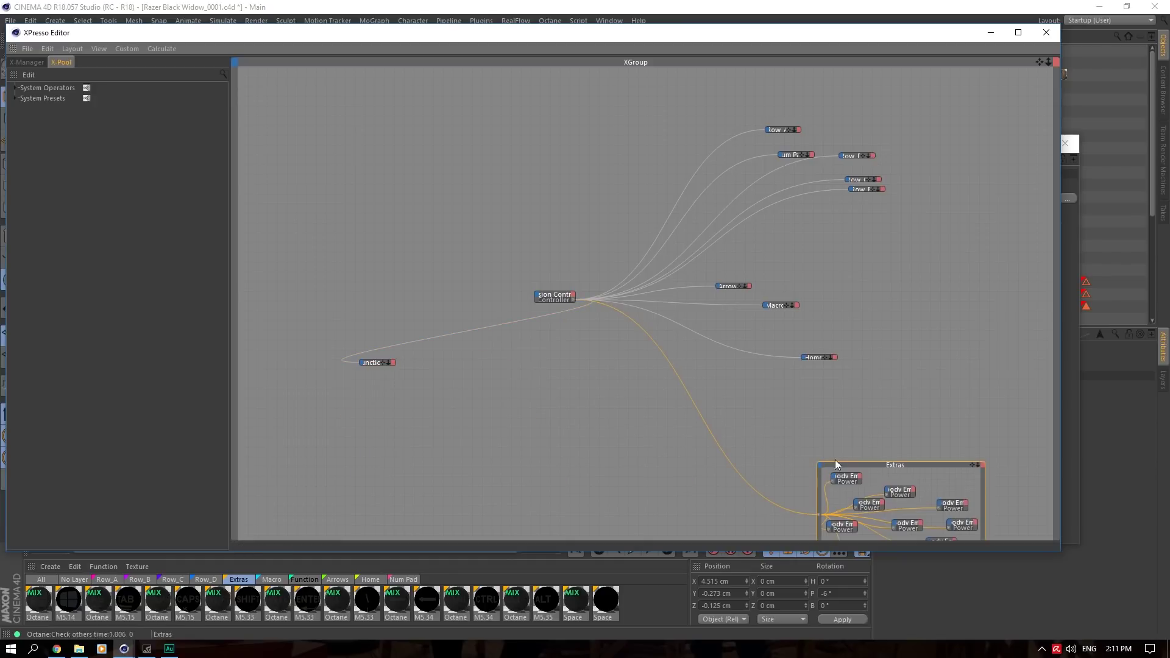
left_click_drag(862, 464, 572, 360)
Try adding M5.47's Blackbody Emission shader to the XPresso graph as a node with a Power input, and delete the node.
left_click(1068, 342)
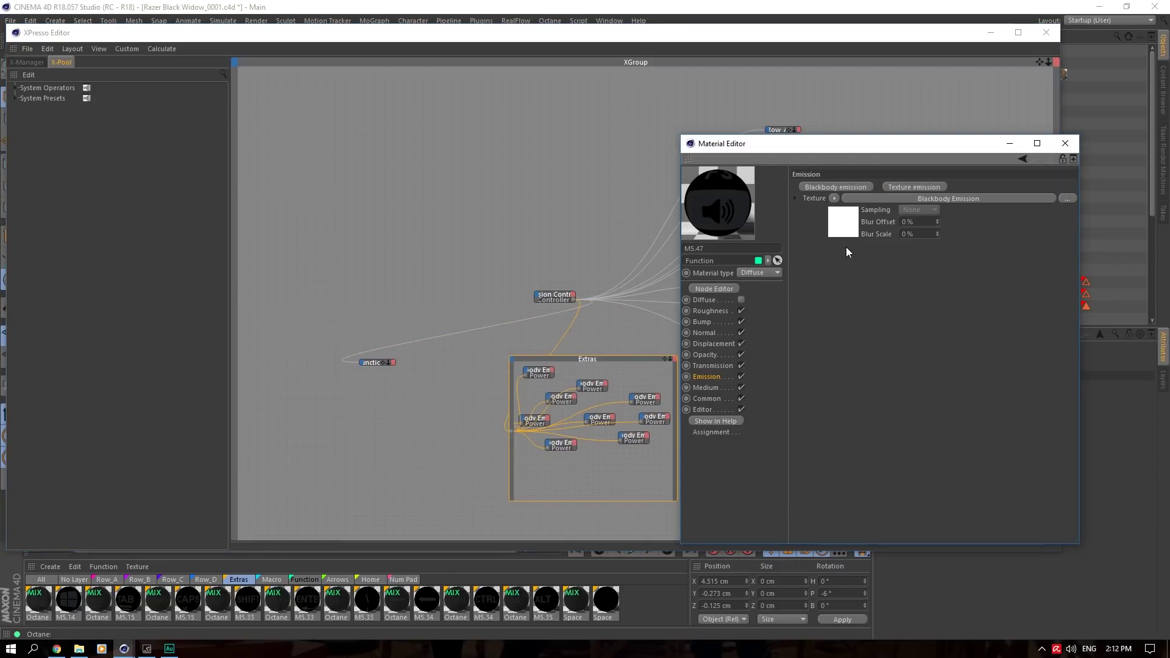
left_click_drag(849, 223, 448, 412)
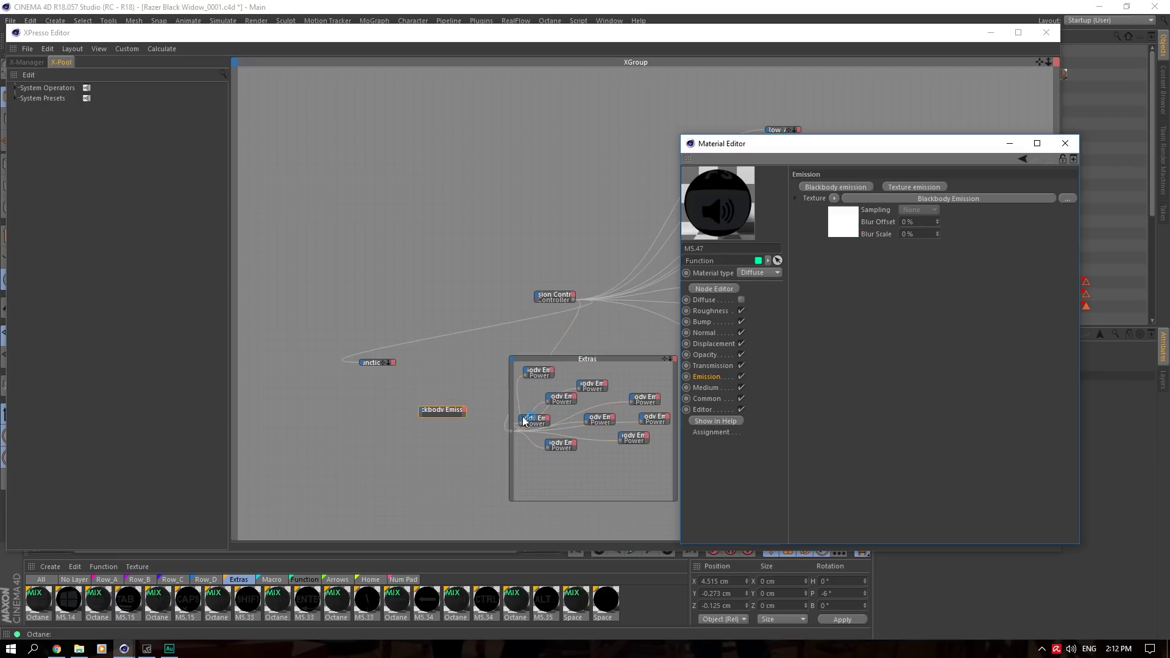
left_click(419, 408)
mouse_move(429, 428)
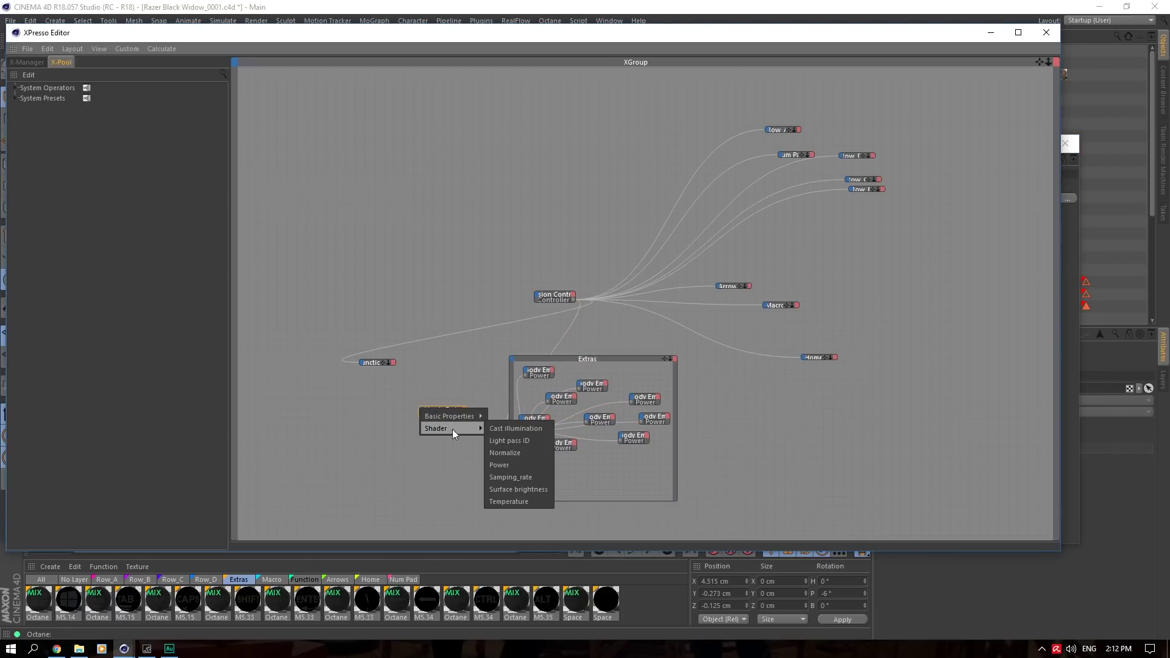
left_click(505, 464)
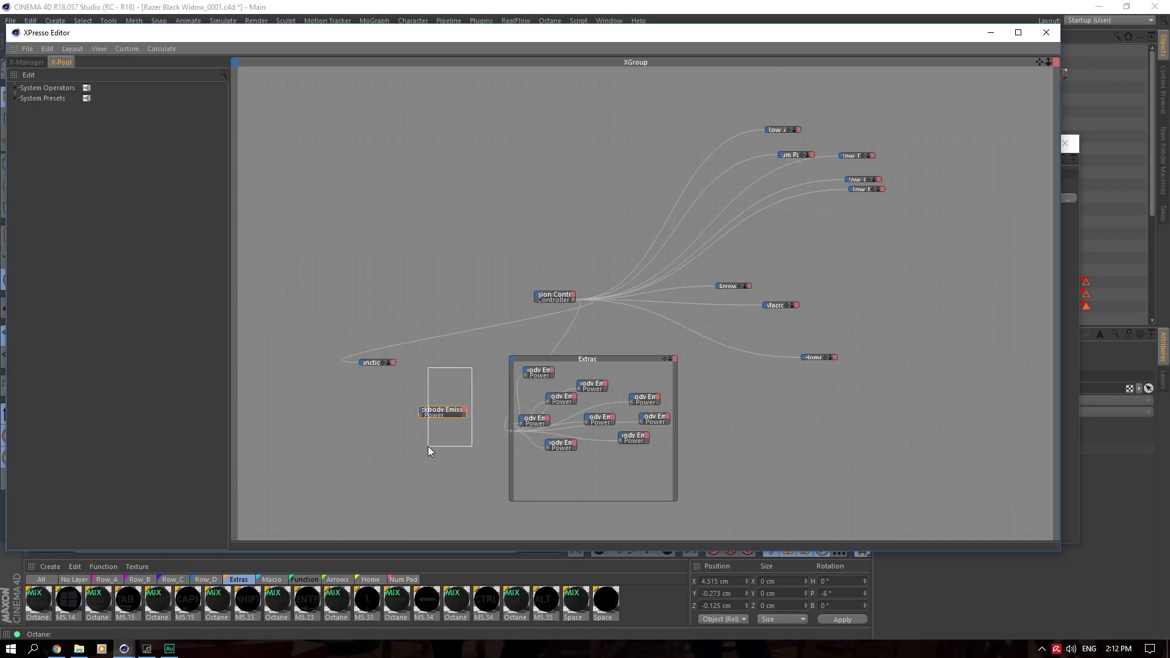
left_click_drag(427, 446, 427, 447)
key("Delete")
Close the Material Editor and examine the Emission Controller null's user data definition, including its interface, unit, step and limits.
left_click_drag(865, 38, 752, 46)
left_click(1074, 150)
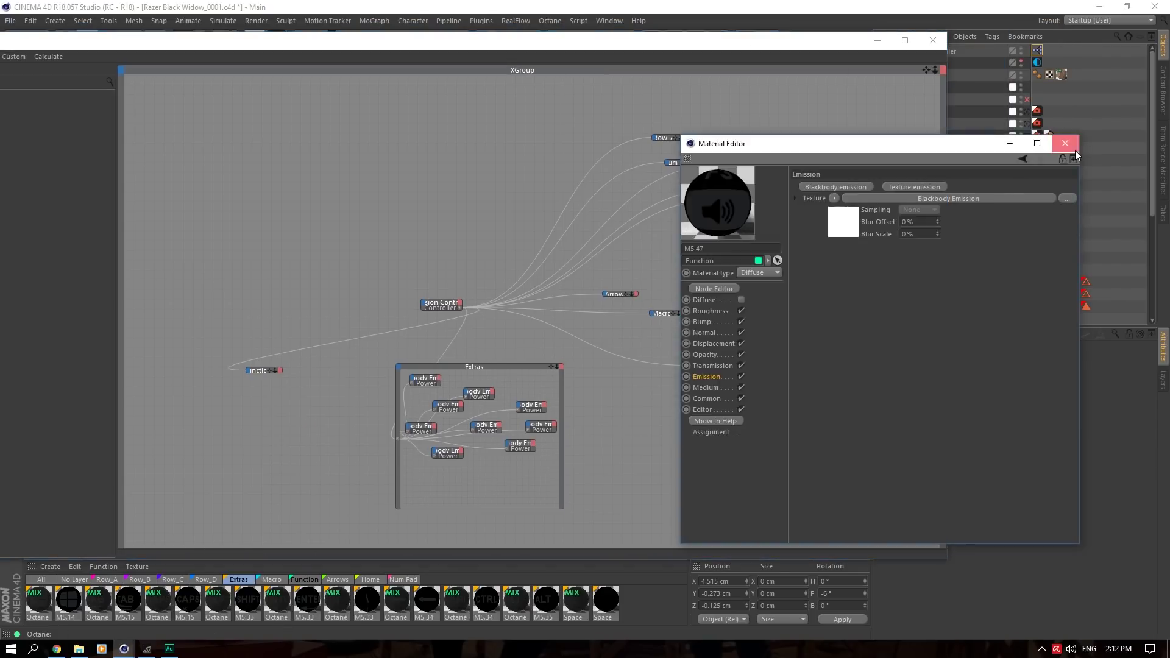
left_click(1075, 150)
left_click(953, 52)
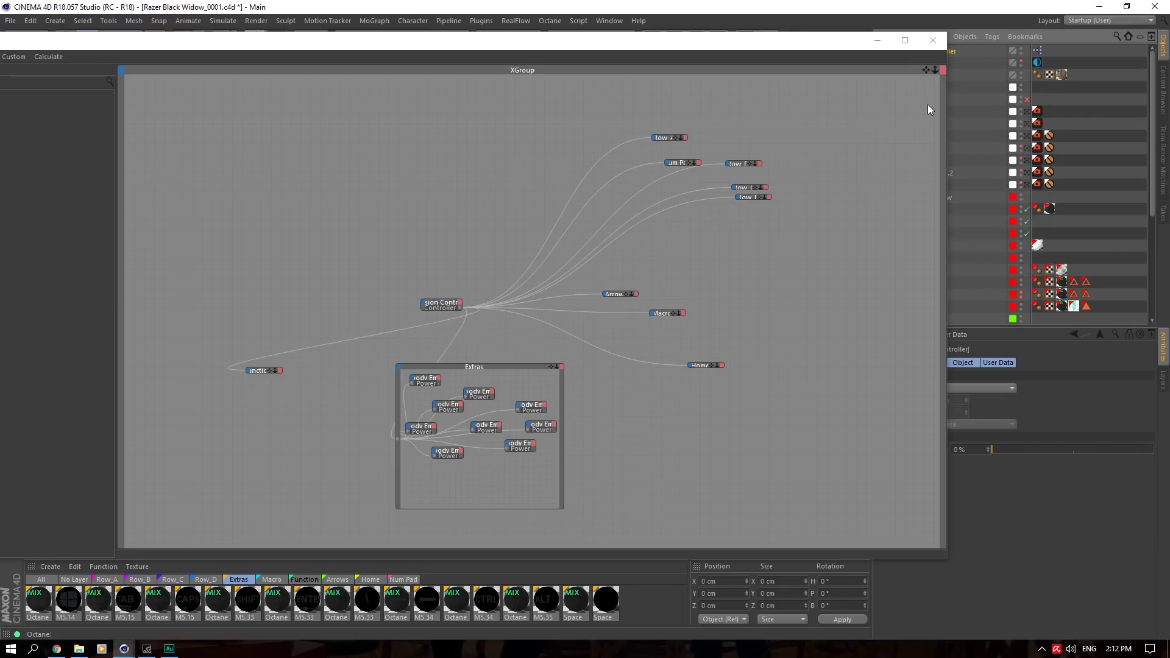
left_click_drag(950, 115, 769, 116)
left_click(951, 335)
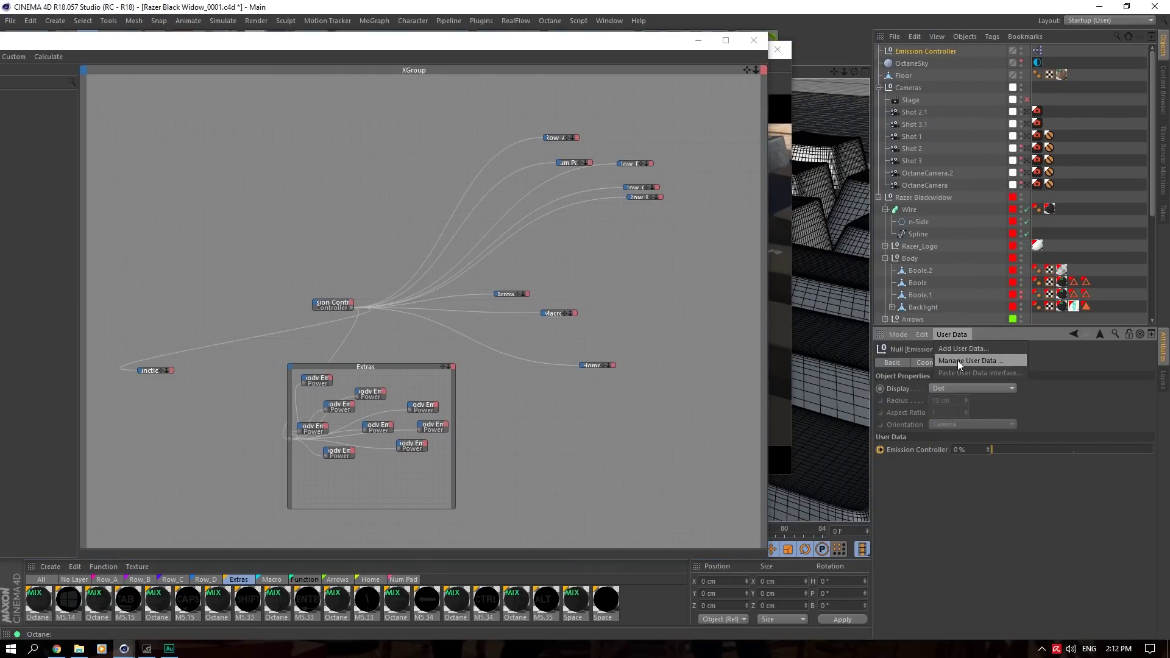
left_click(958, 362)
left_click_drag(807, 187, 567, 169)
left_click(495, 212)
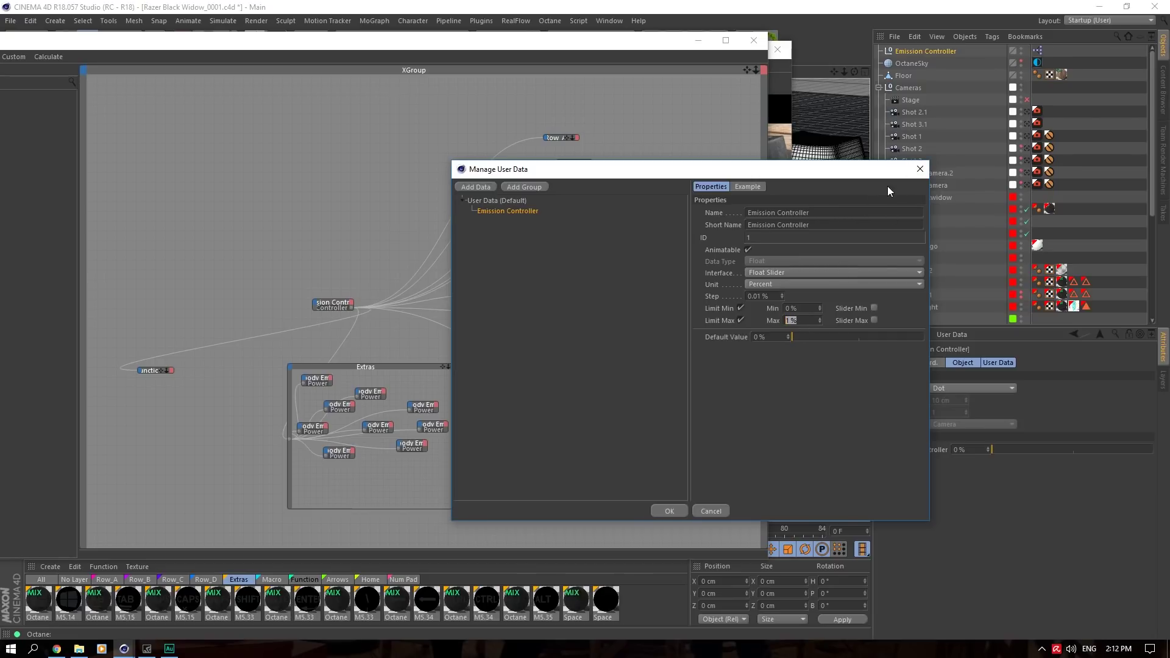
left_click(919, 169)
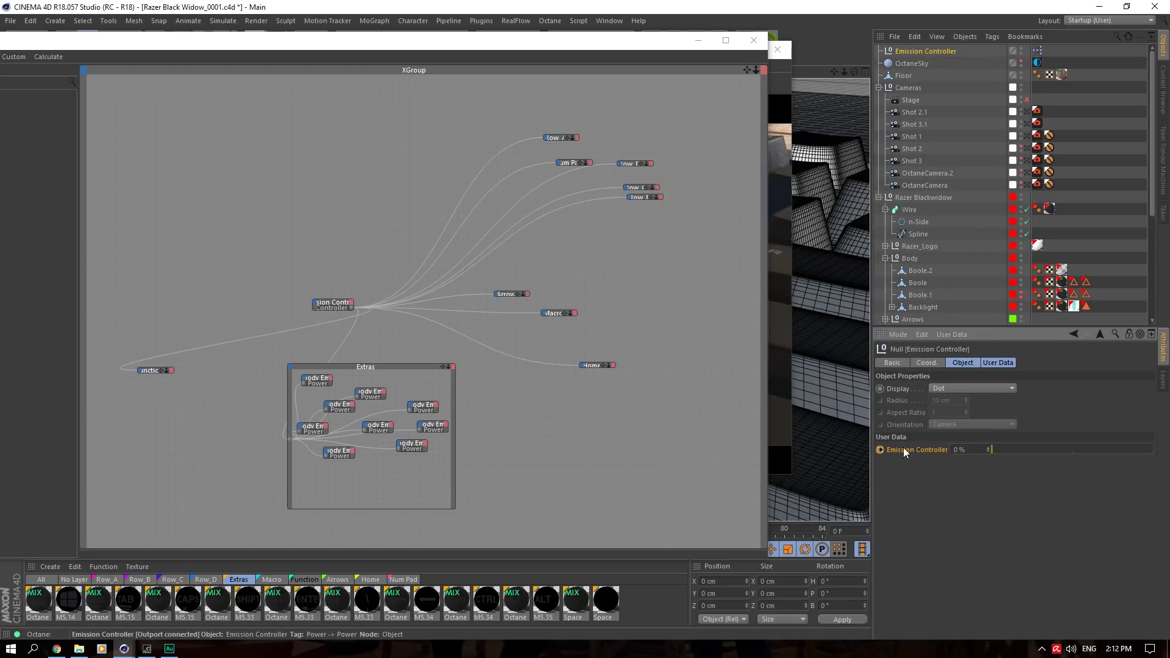
Examine the Power nodes inside the Row_B and Macro groups, collapse all expanded groups and close the XPresso Editor.
double_click(638, 199)
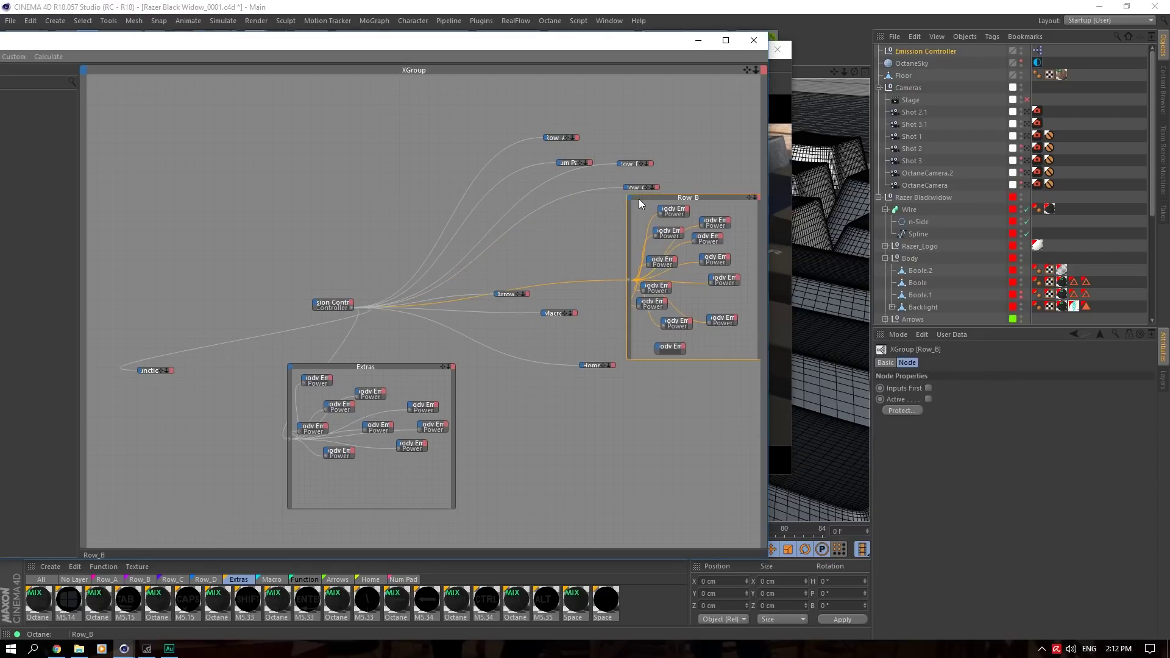
double_click(553, 313)
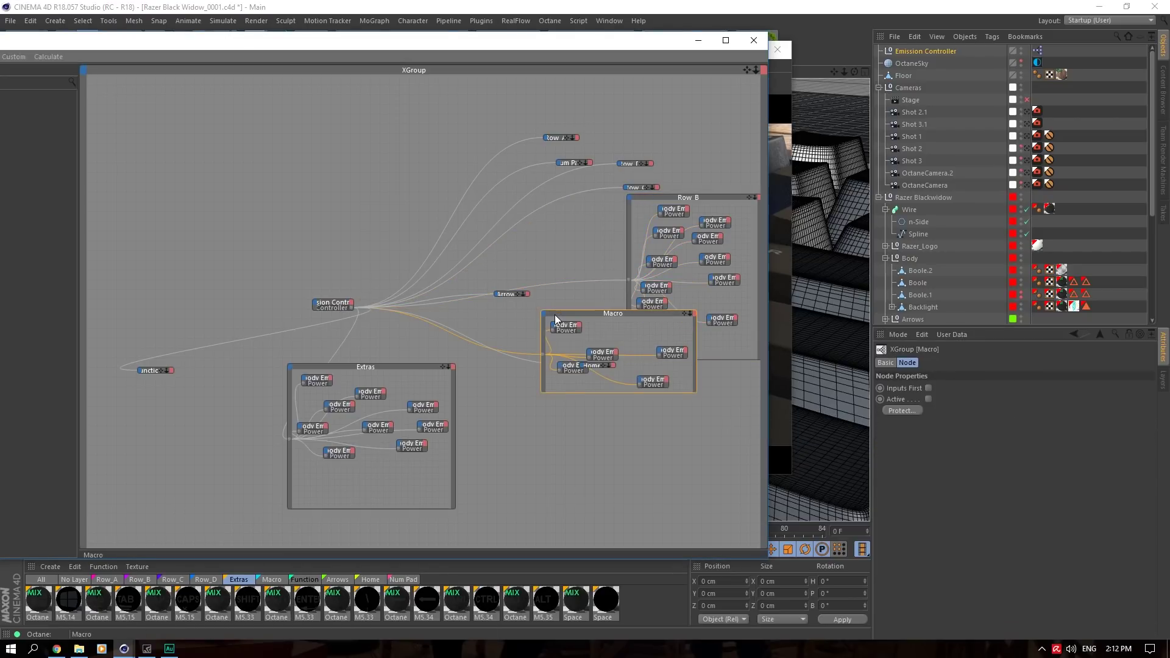
double_click(553, 315)
left_click(334, 305)
left_click(694, 195)
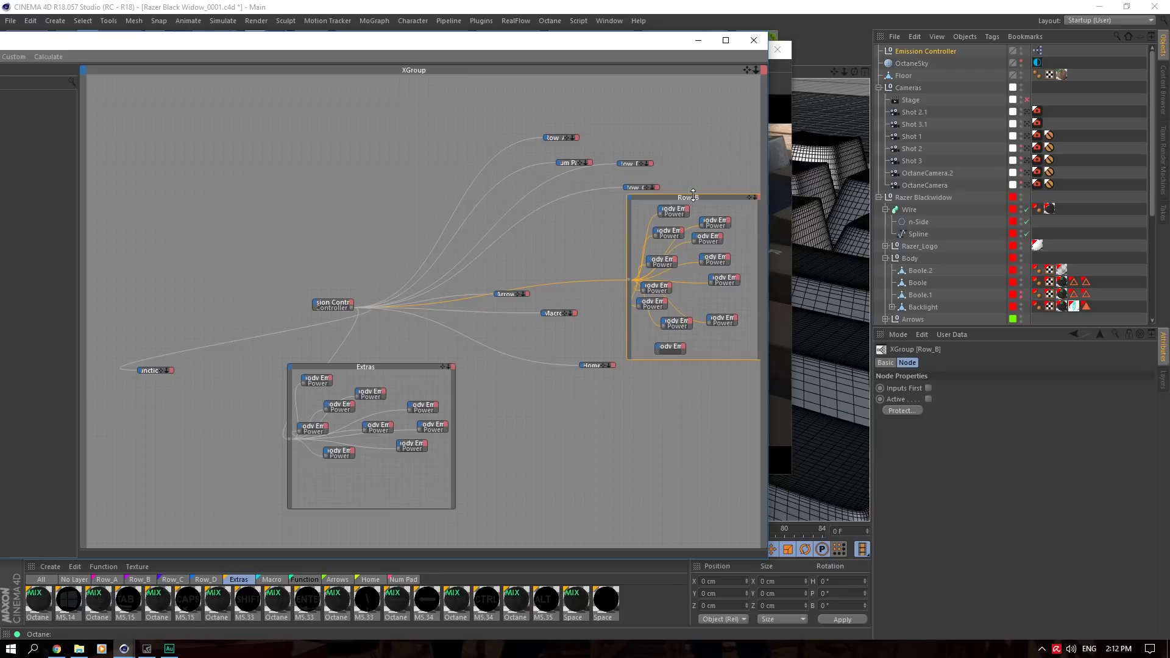
double_click(366, 367)
double_click(696, 195)
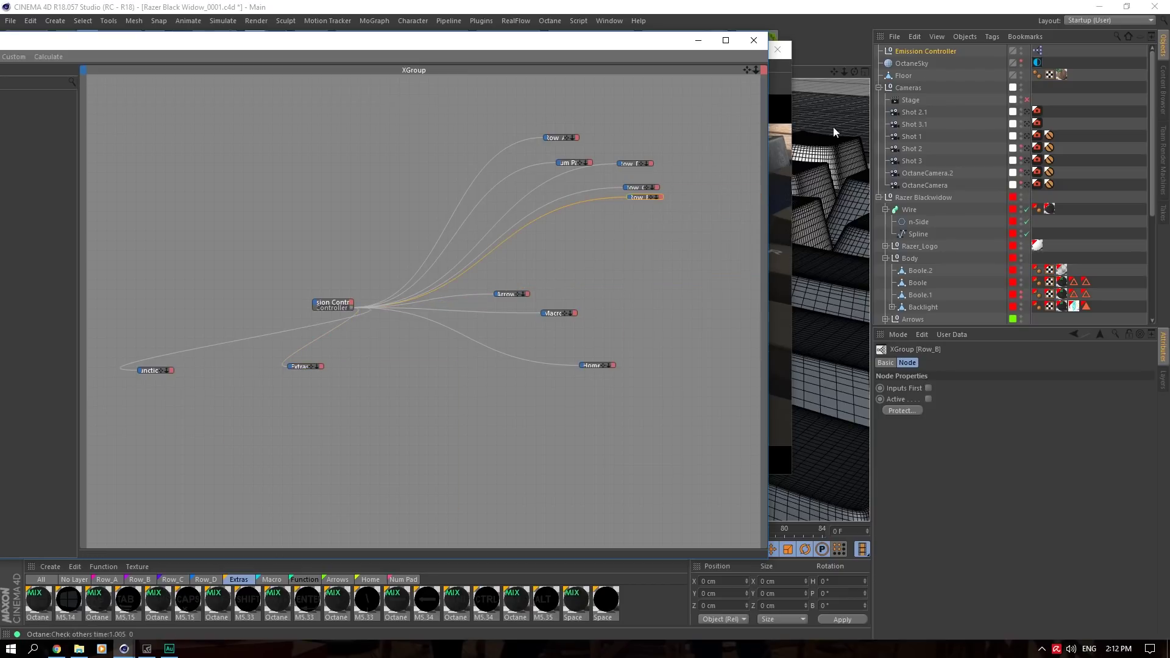
left_click(926, 53)
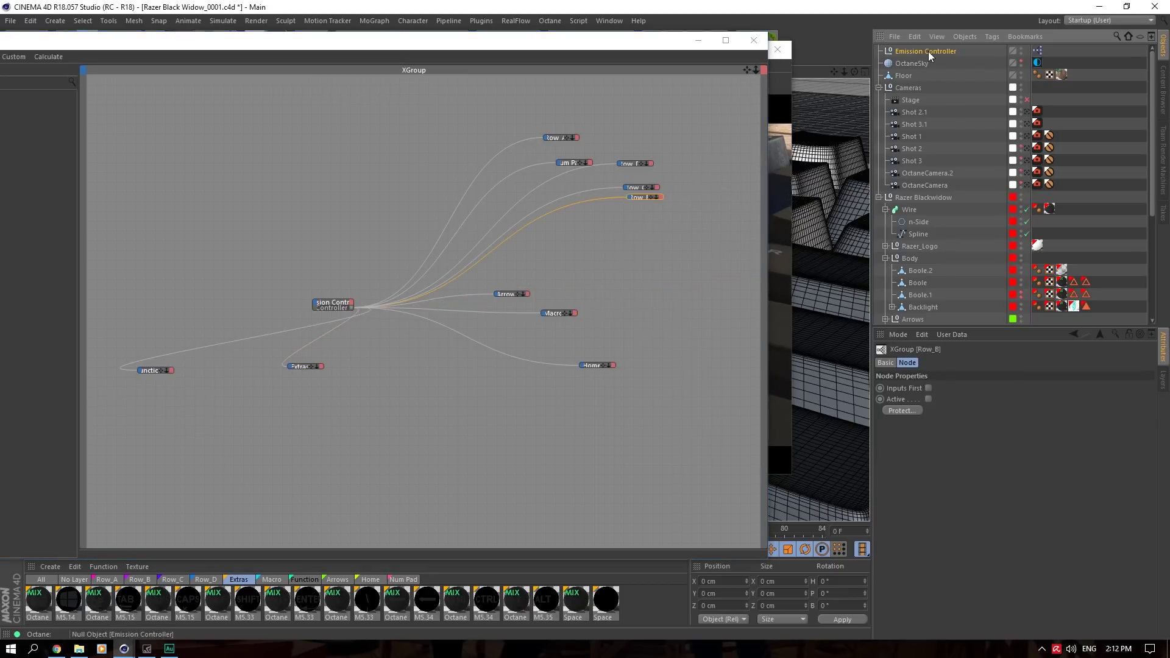
left_click(751, 43)
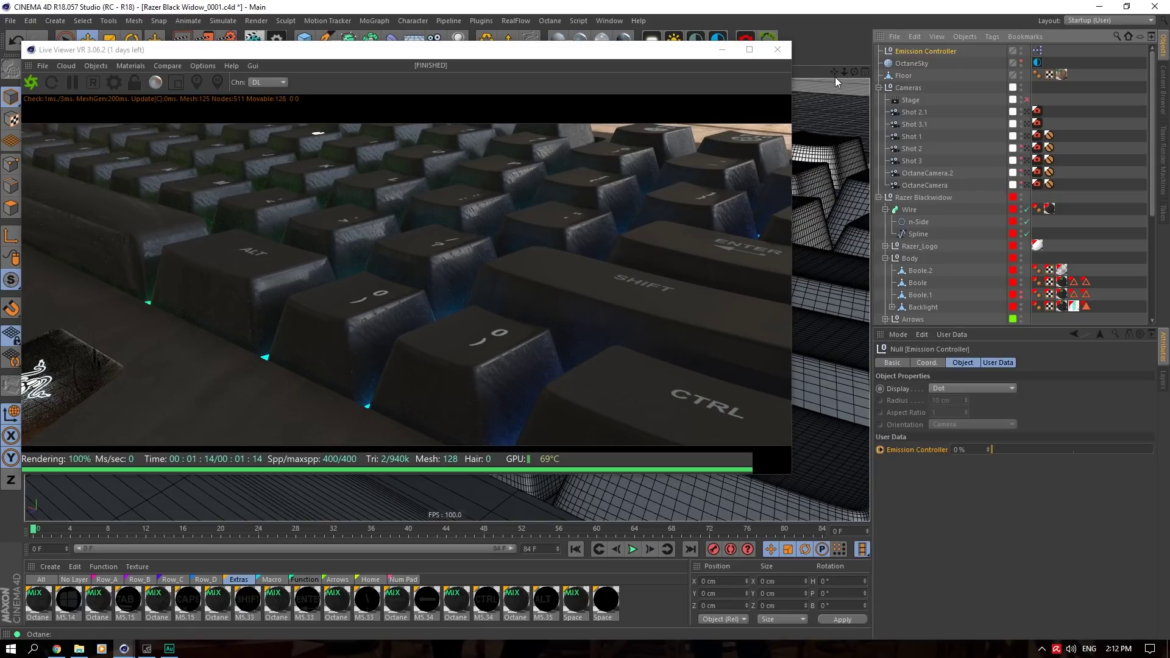
Examine the rendered Razer logo up close and the whole keyboard from several angles in the Live Viewer.
left_click_drag(833, 71, 892, 22)
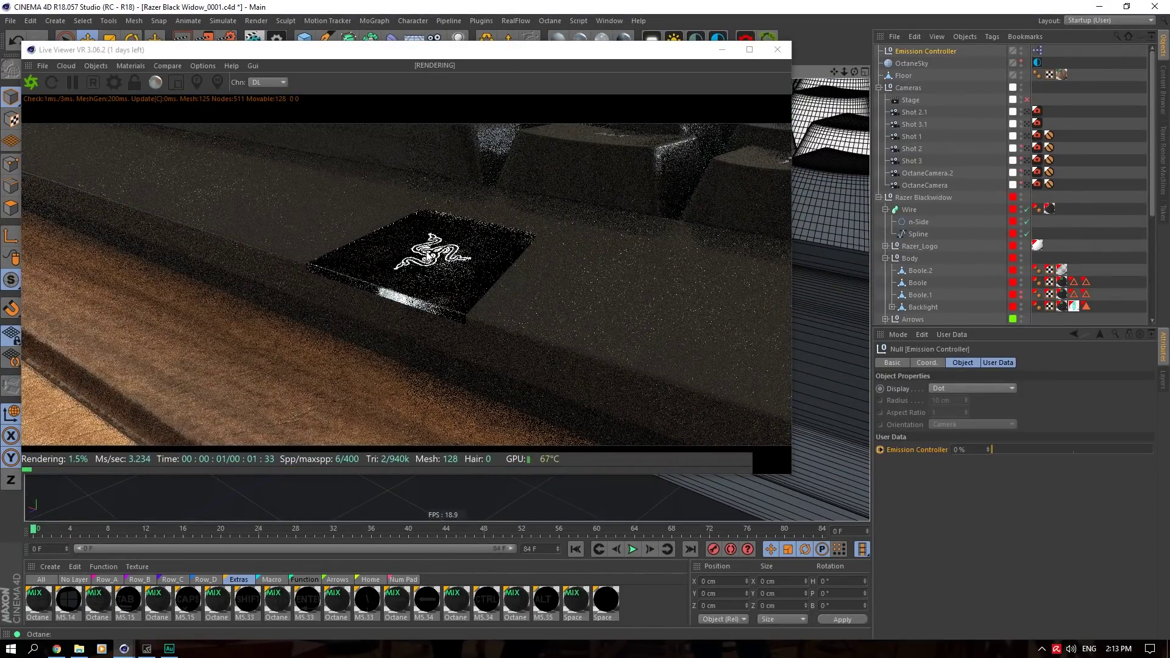
left_click(429, 297)
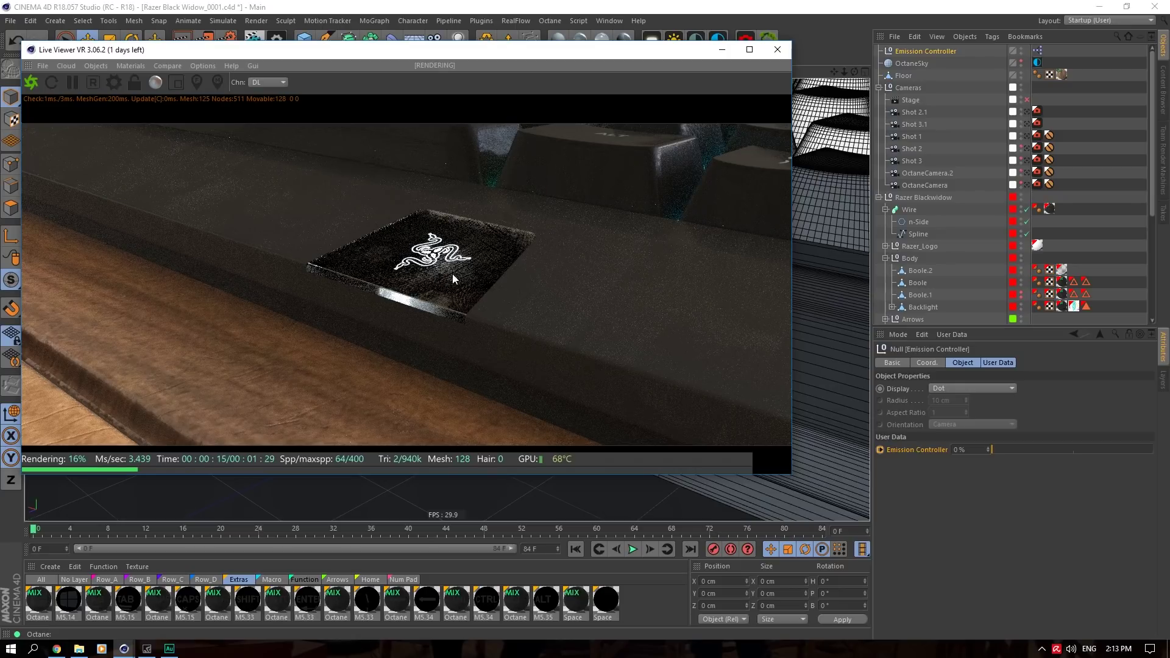
left_click_drag(844, 71, 938, 91)
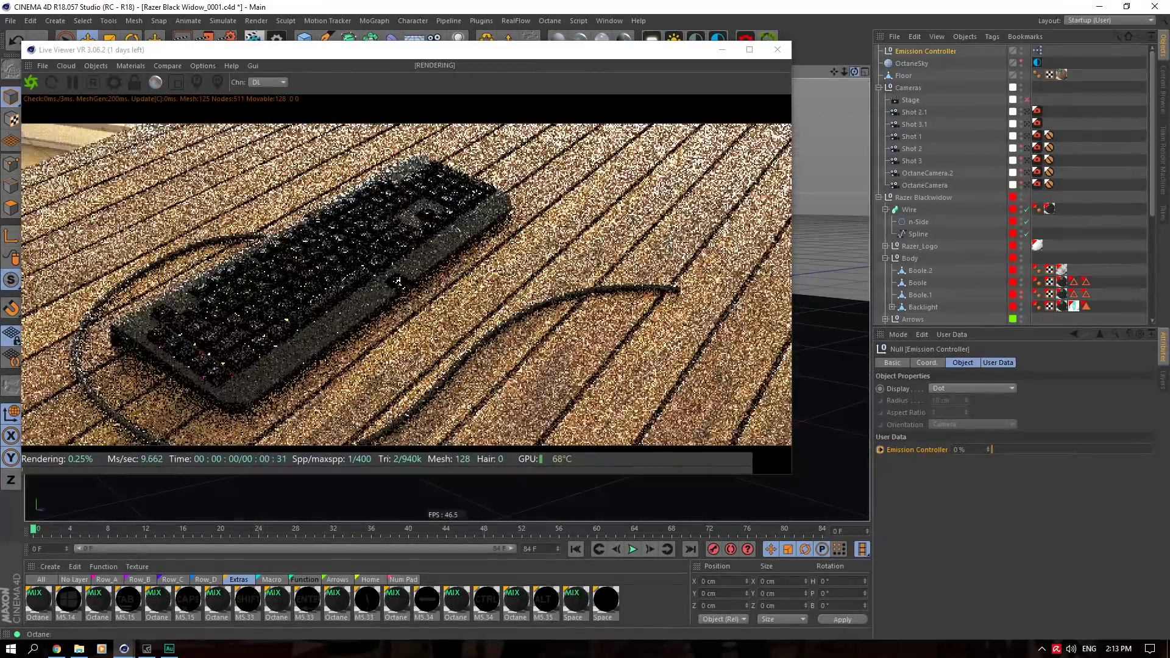
mouse_move(855, 72)
left_mouse_down()
mouse_move(828, 37)
mouse_move(841, 37)
mouse_move(852, 72)
left_mouse_up()
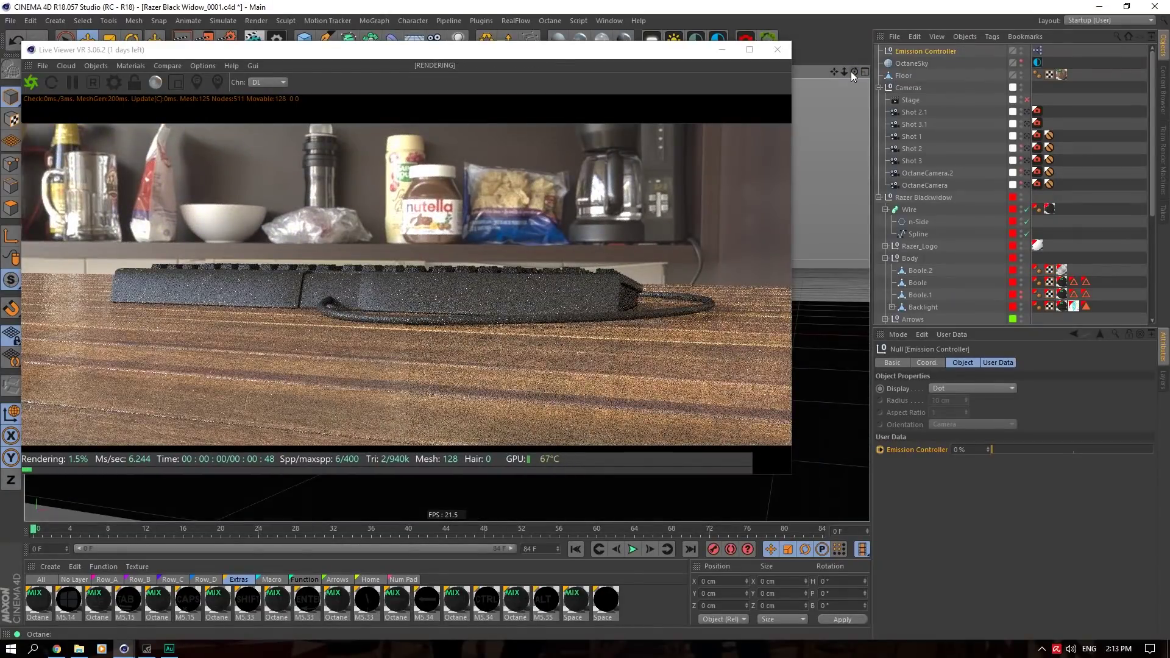
mouse_move(854, 72)
left_mouse_down()
mouse_move(814, 88)
mouse_move(833, 72)
mouse_move(855, 89)
mouse_move(848, 71)
mouse_move(828, 77)
mouse_move(849, 71)
left_mouse_up()
List the materials of all layers, look through them in an enlarged Material Manager, and restore the viewport's size.
left_click(45, 581)
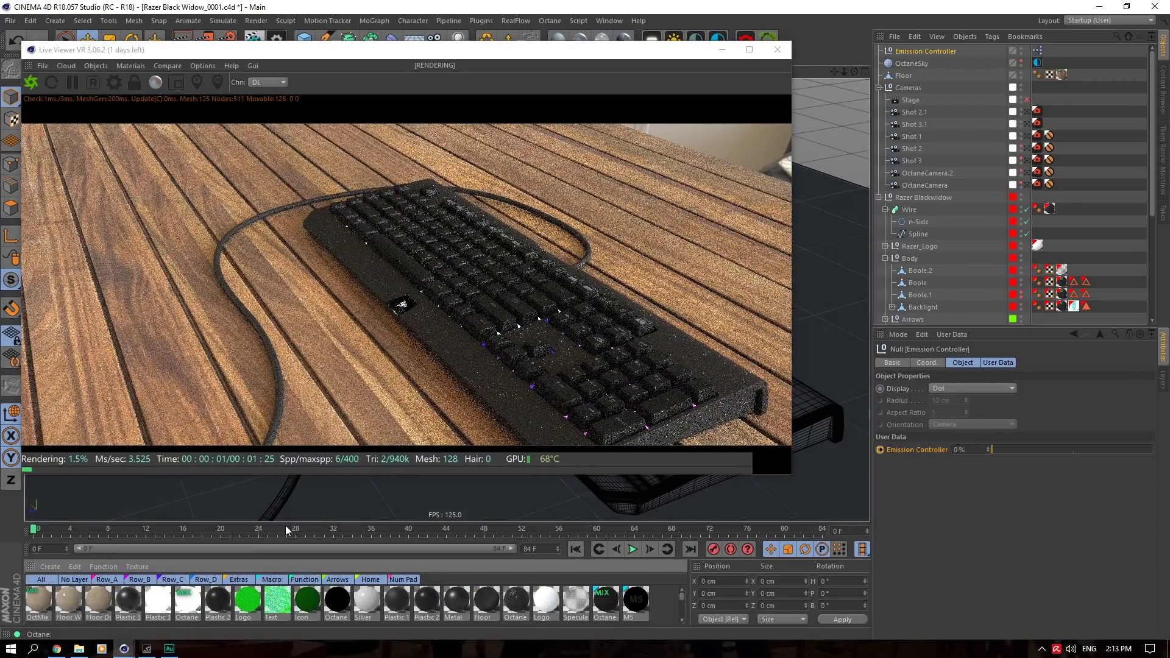
left_click(304, 484)
left_click_drag(303, 484, 342, 247)
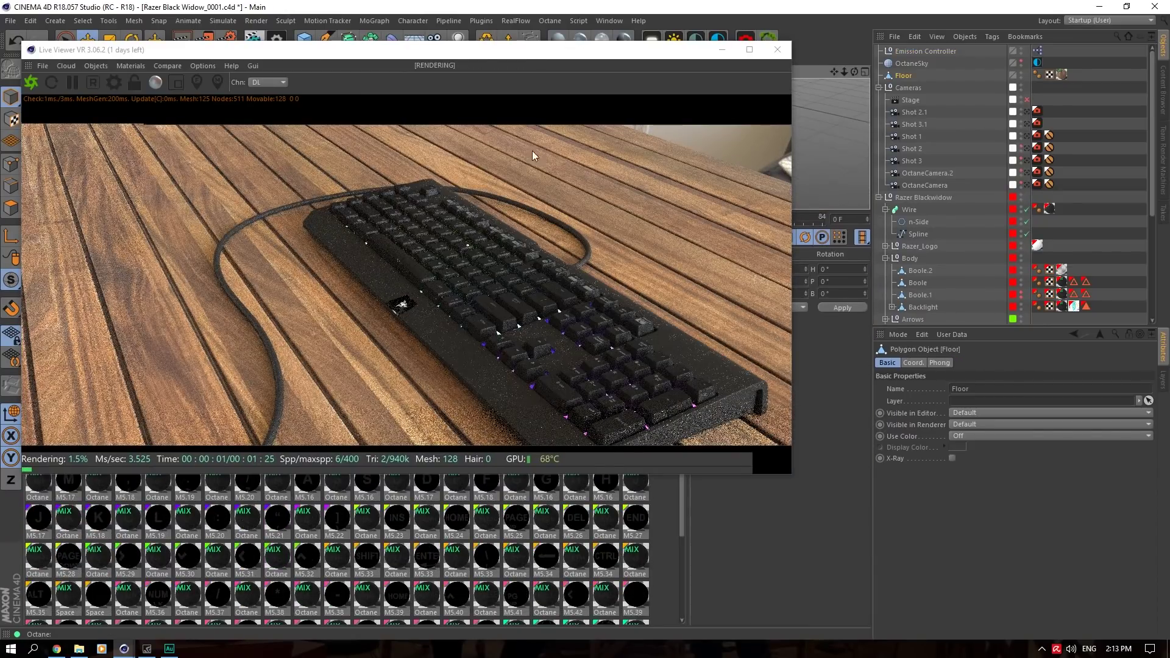
left_click_drag(664, 56, 949, 290)
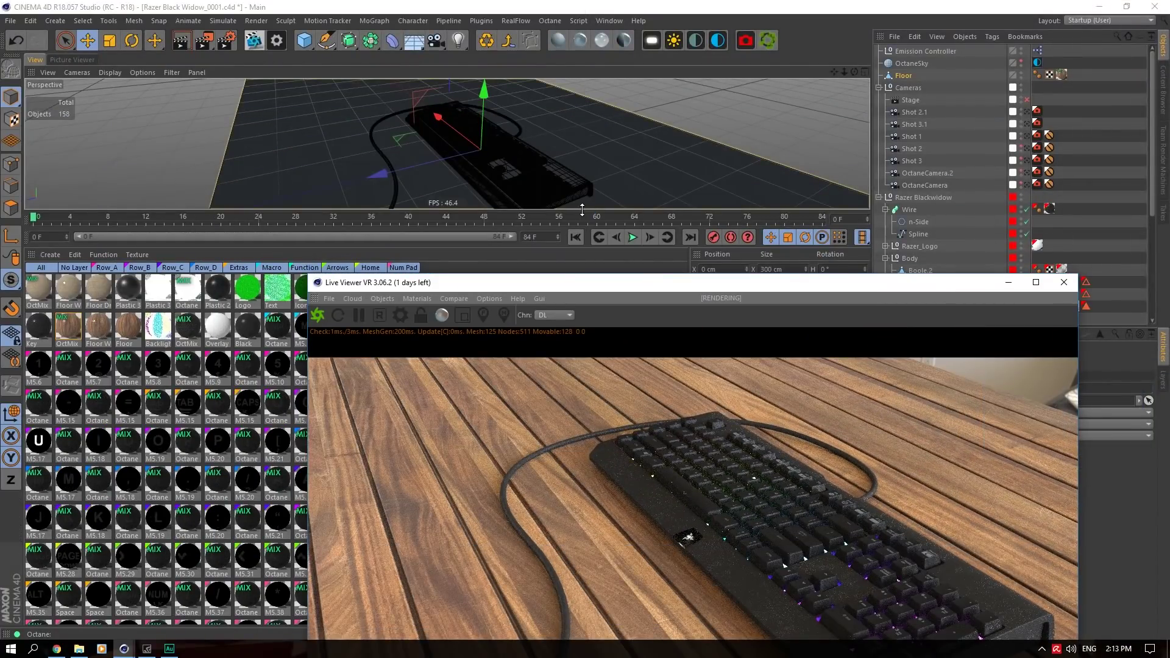
left_click_drag(582, 209, 206, 521)
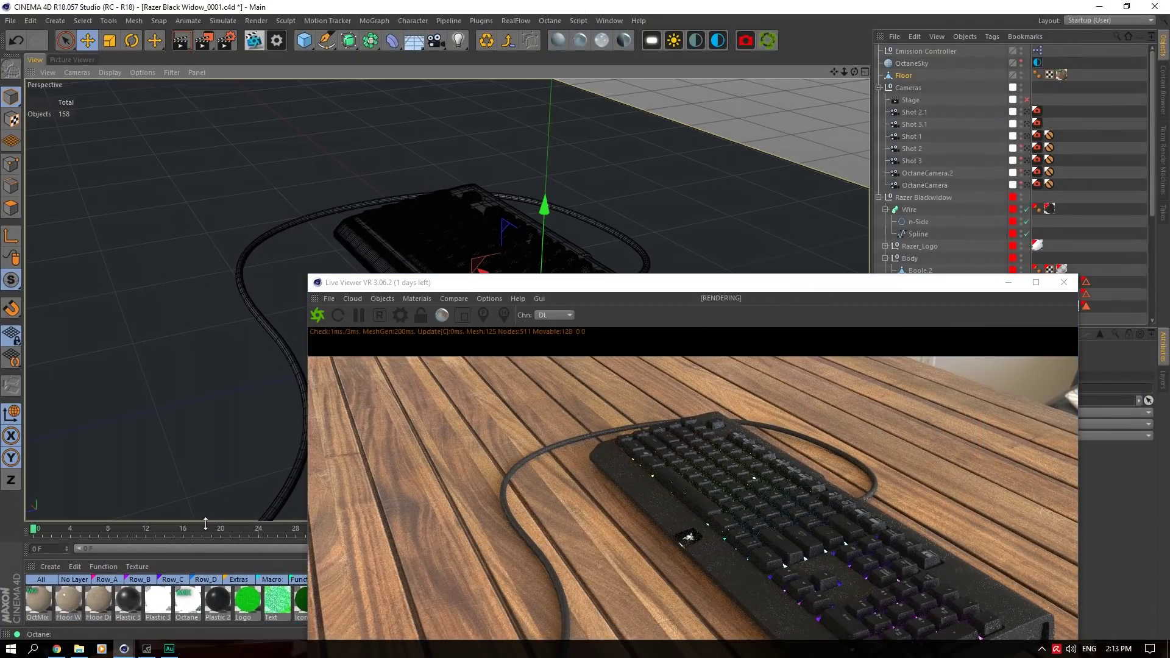
Move the Live Viewer back over the viewport and examine the rendered keyboard from a low side angle on the wooden floor.
left_click_drag(591, 288, 320, 116)
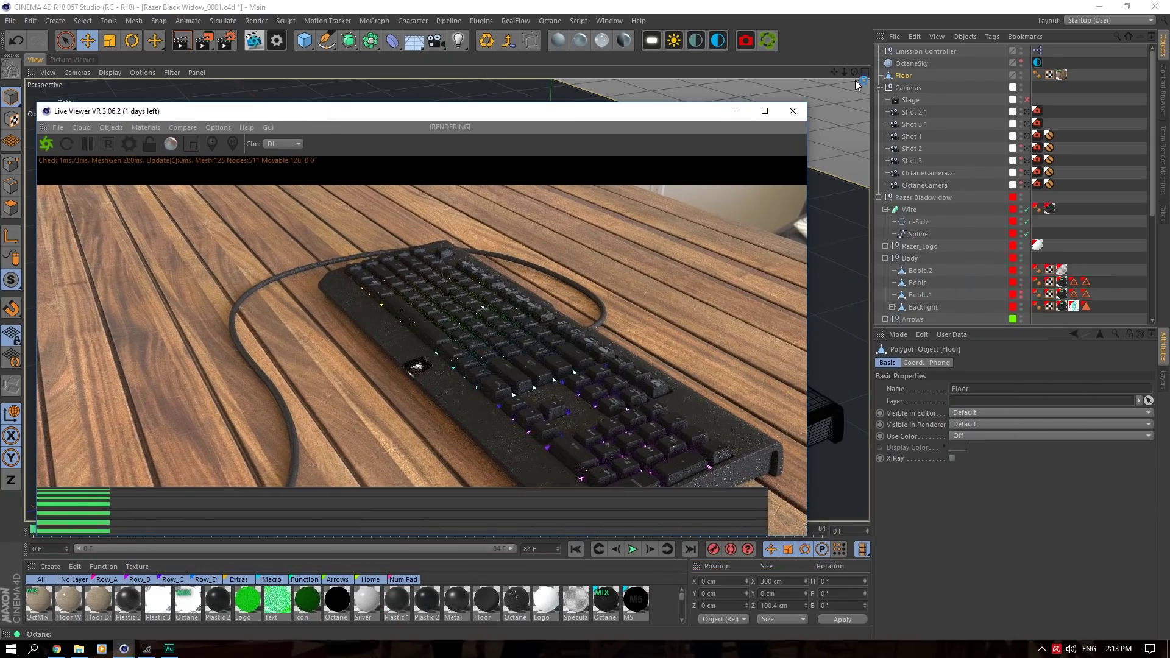
mouse_move(854, 72)
left_mouse_down()
mouse_move(932, 25)
mouse_move(907, 97)
mouse_move(877, 107)
mouse_move(862, 101)
mouse_move(859, 43)
mouse_move(847, 49)
mouse_move(855, 91)
mouse_move(854, 72)
mouse_move(749, 73)
mouse_move(855, 65)
mouse_move(889, 40)
mouse_move(854, 88)
mouse_move(854, 67)
mouse_move(855, 91)
mouse_move(859, 61)
mouse_move(878, 89)
mouse_move(854, 72)
mouse_move(883, 70)
mouse_move(878, 84)
mouse_move(854, 73)
mouse_move(878, 62)
mouse_move(868, 86)
mouse_move(853, 72)
left_mouse_up()
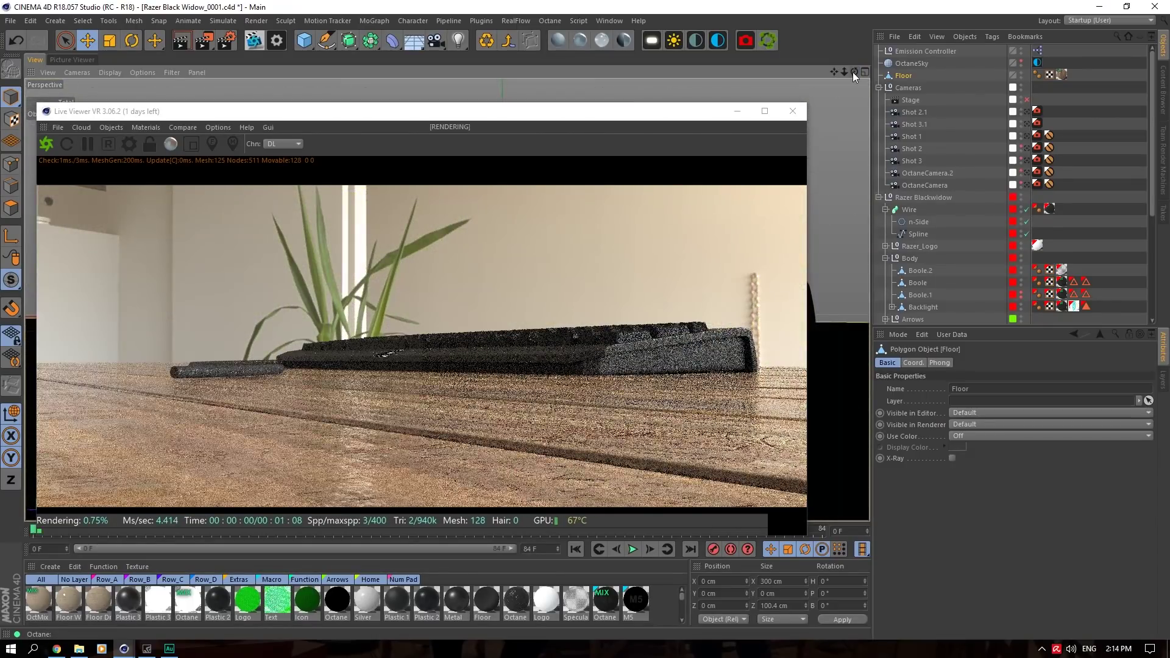
Compare the rendered keyboard through the Shot 2.1 and Shot 1 cameras, ending on the Shot 2.1 view.
left_click(1029, 112)
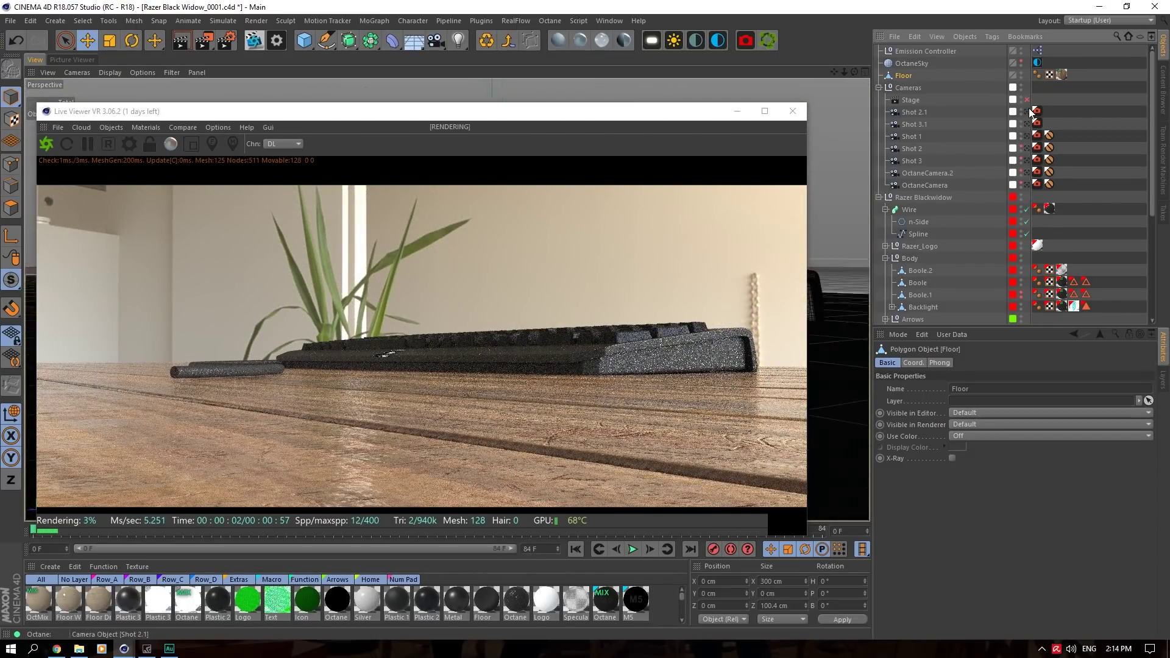
left_click(1029, 124)
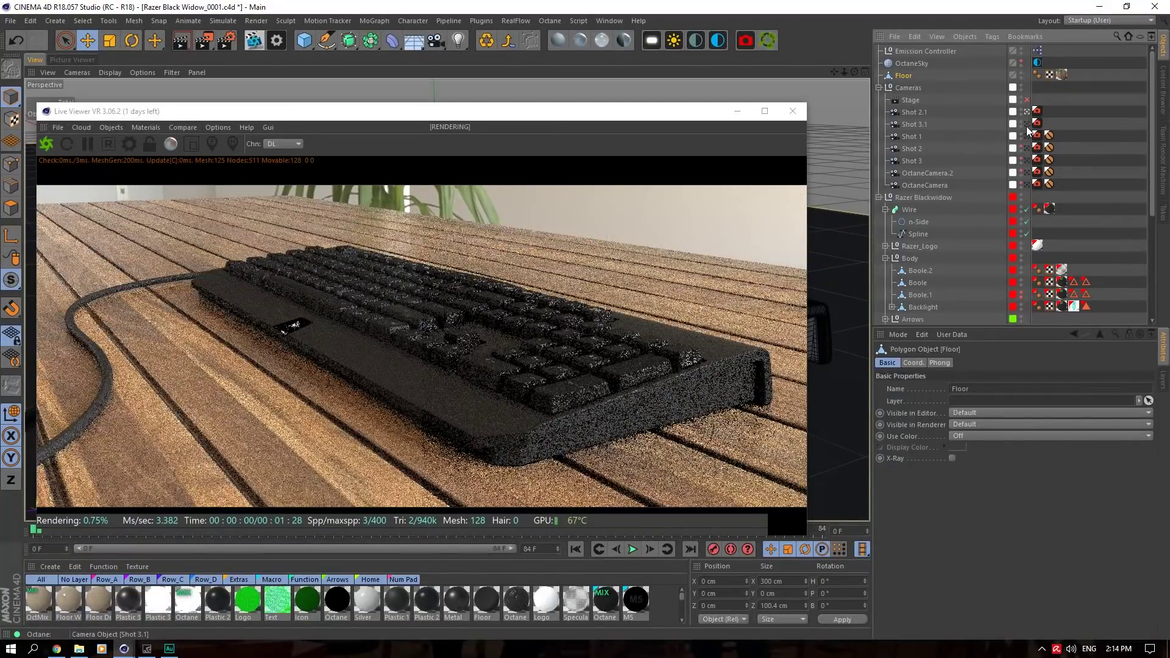
left_click(1029, 136)
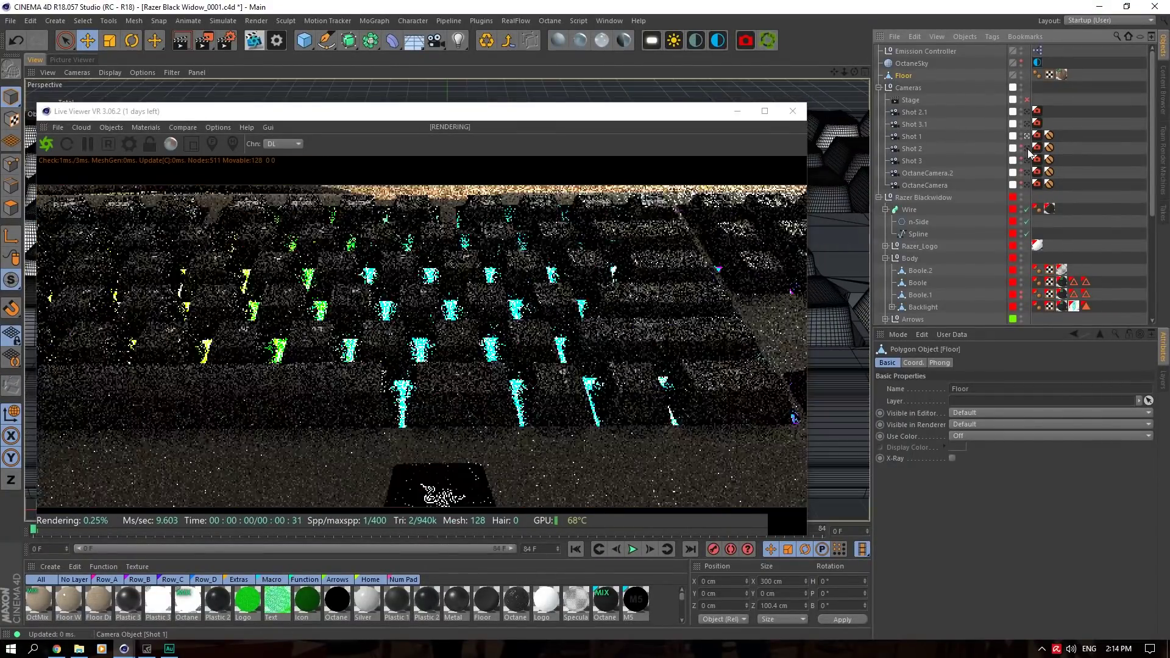
left_click(1029, 148)
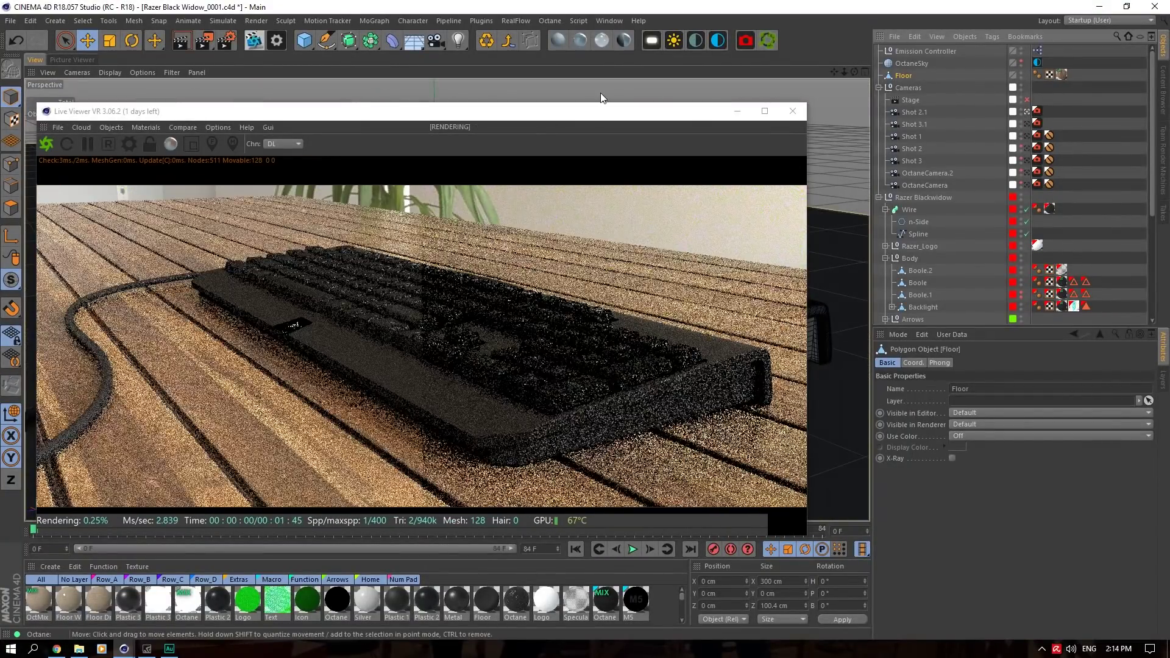
Open the Octane Settings, enlarge the window and examine the Pathtracing kernel and camera imager settings.
left_click(128, 143)
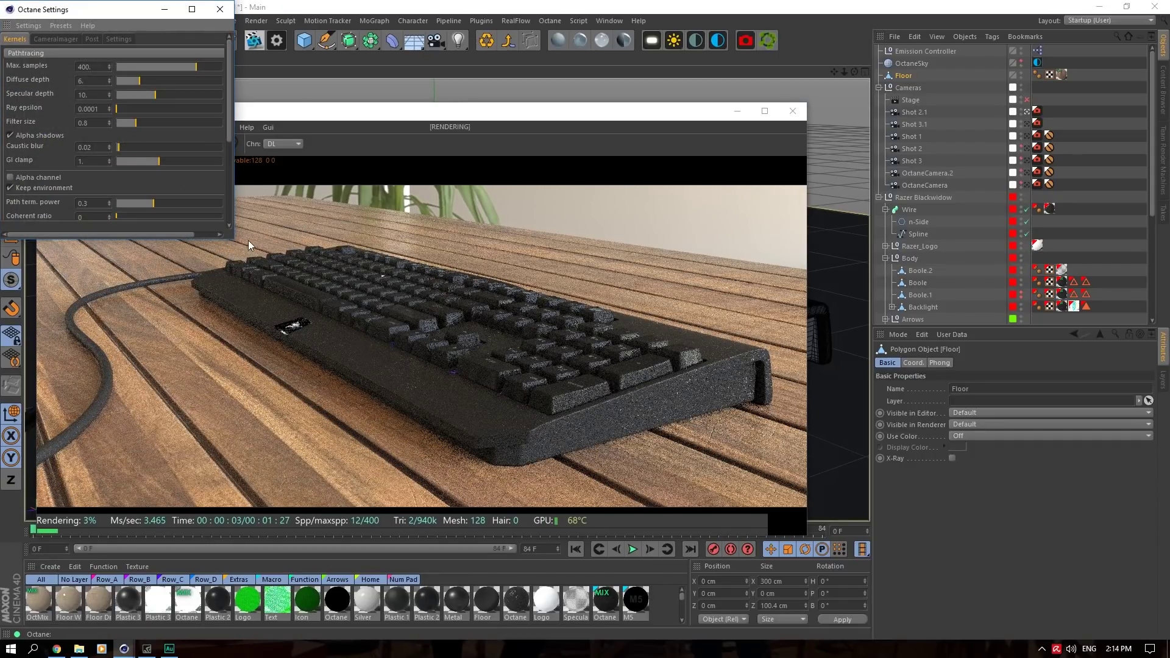
left_click_drag(234, 244, 611, 337)
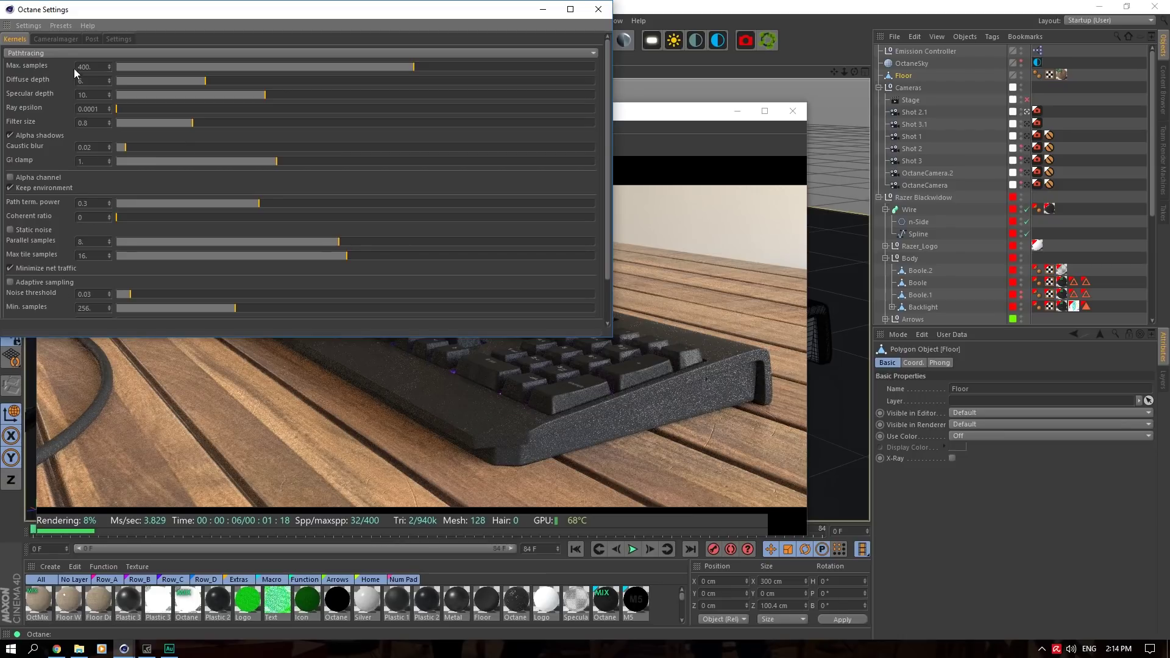
left_click(56, 39)
left_click(16, 42)
Examine the Shot 2.1 Octane camera tag's thin lens, camera imager, post processing and motion blur settings, and close the Octane Settings.
left_click(1037, 111)
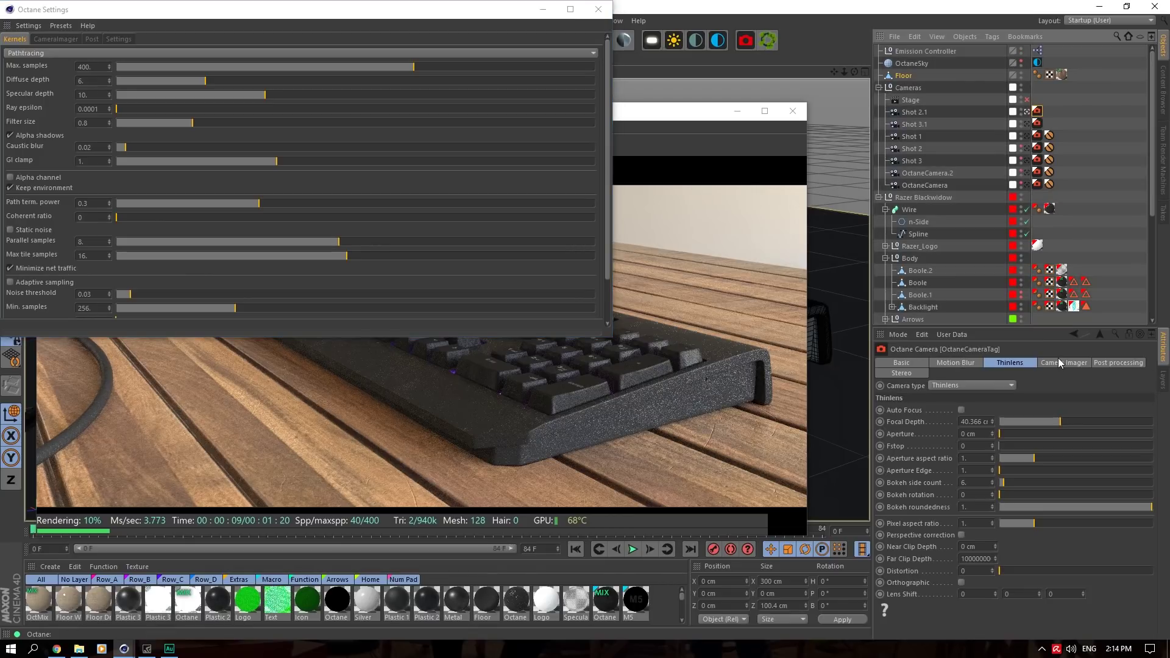
left_click(1059, 363)
left_click(1106, 364)
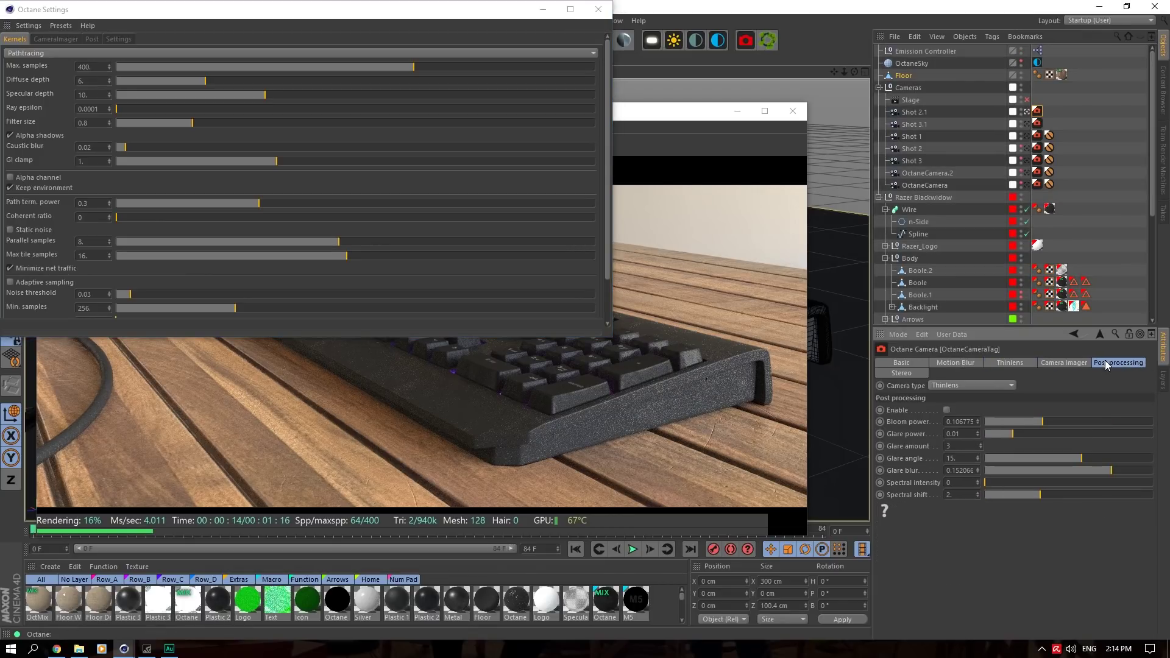
left_click(1054, 363)
left_click(1015, 363)
left_click(977, 363)
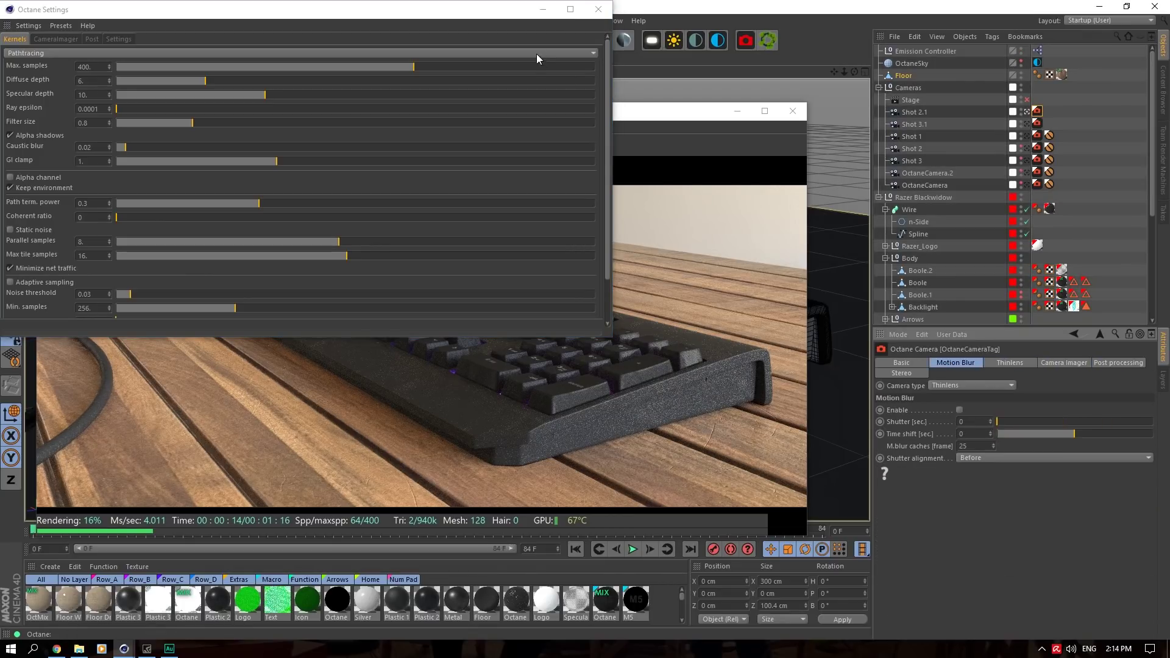
left_click(599, 10)
Examine the Octane Renderer's info passes and the output settings in the Render Settings, and close them.
left_click(227, 40)
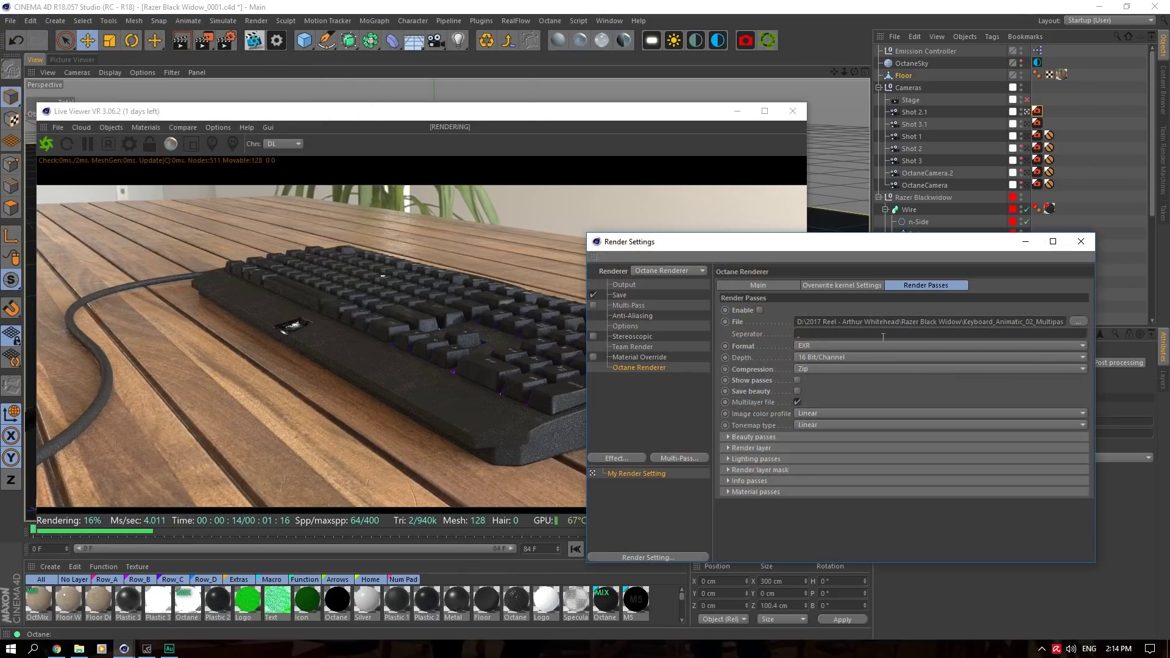
left_click(774, 481)
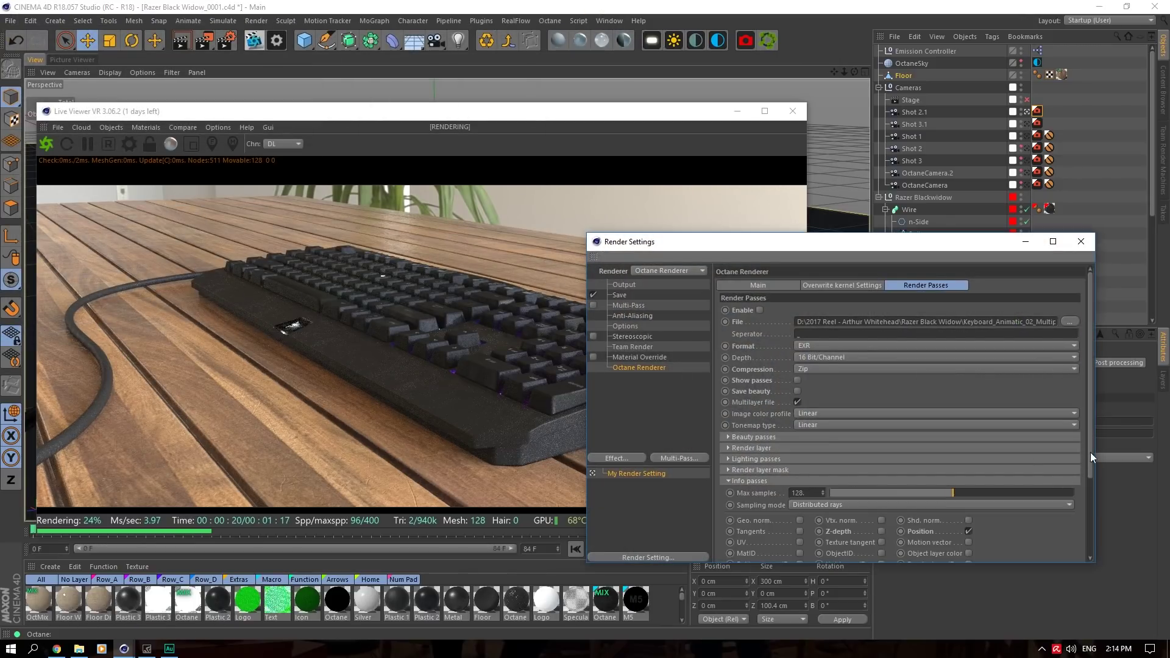
scroll(965, 485, "down", 2)
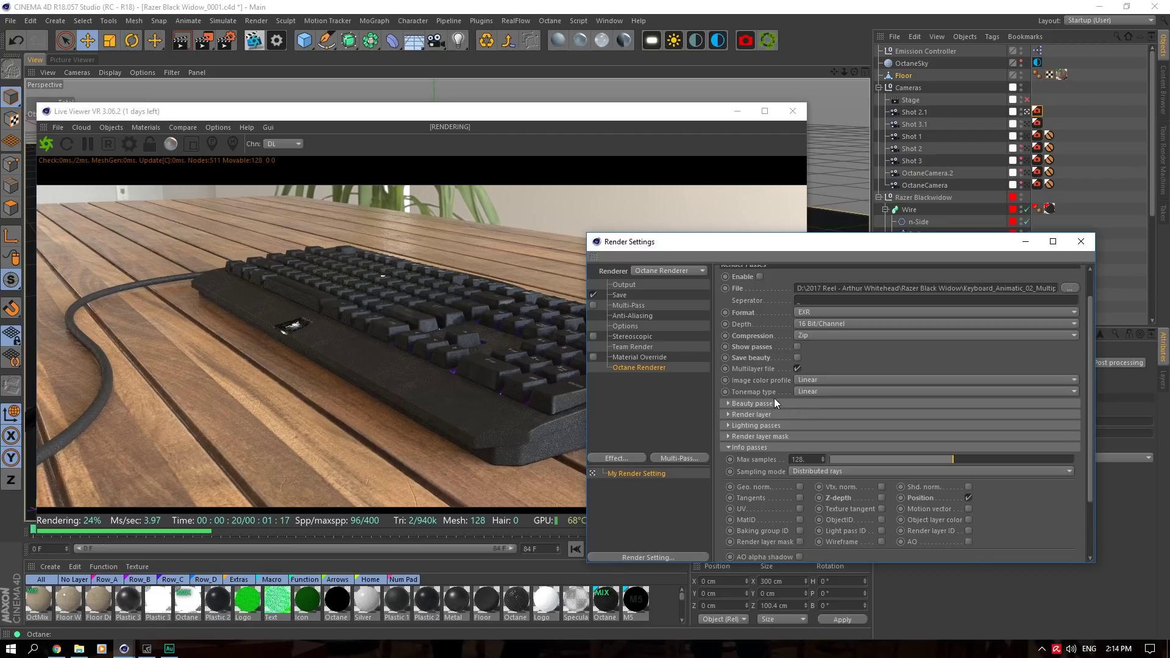
left_click(645, 284)
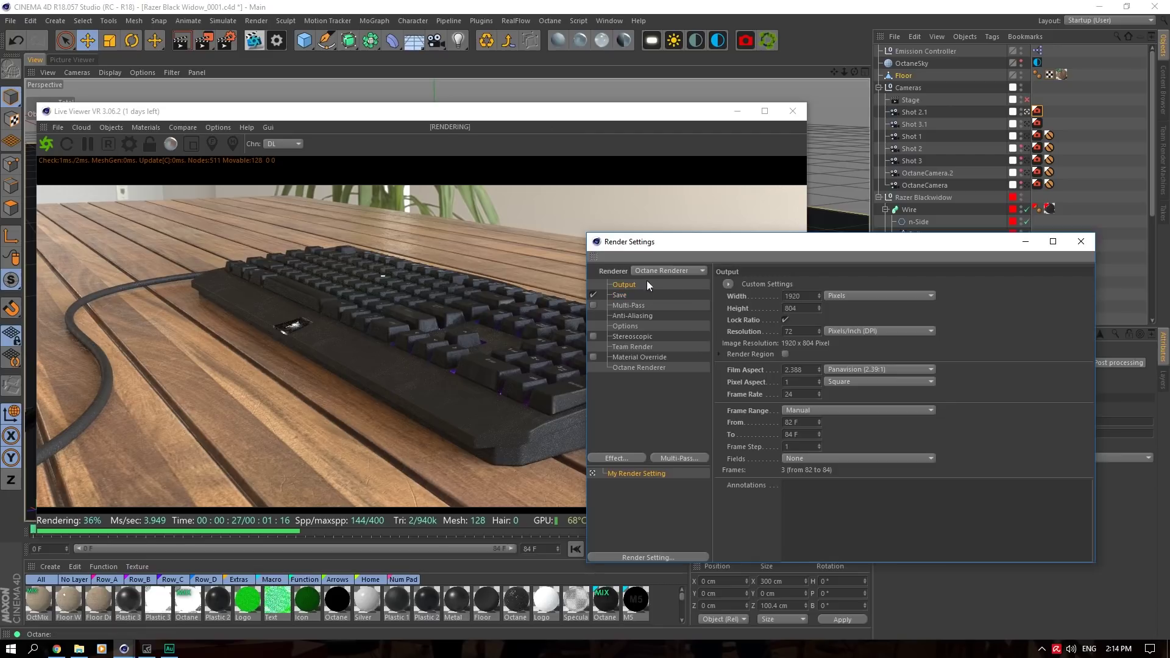
left_click(1079, 242)
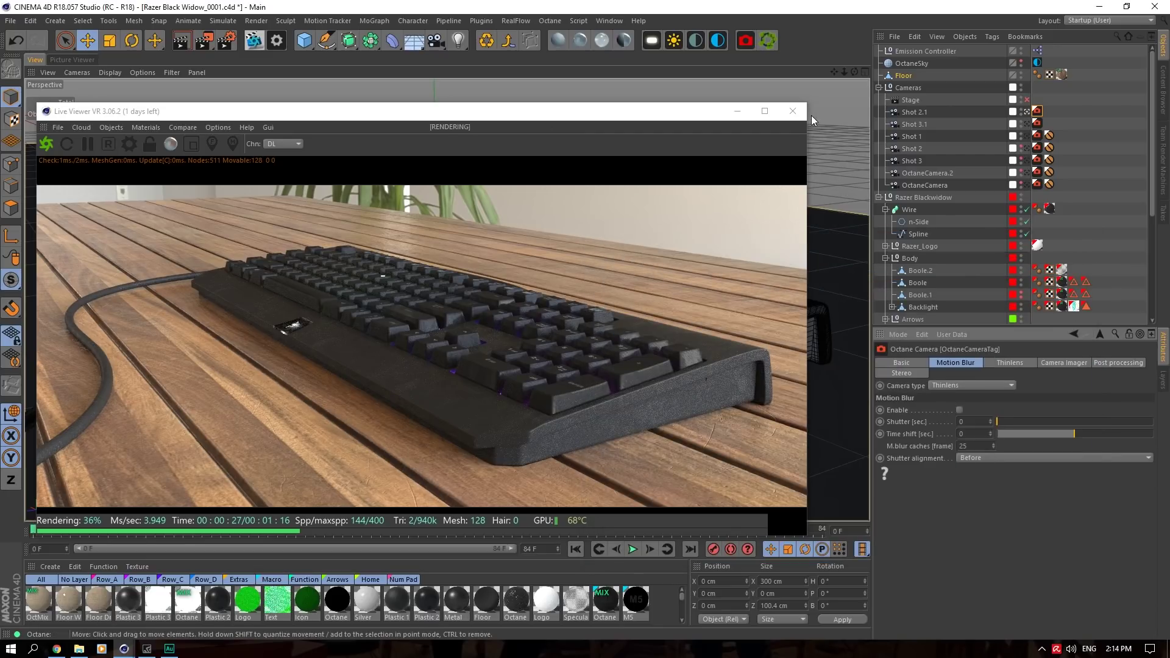